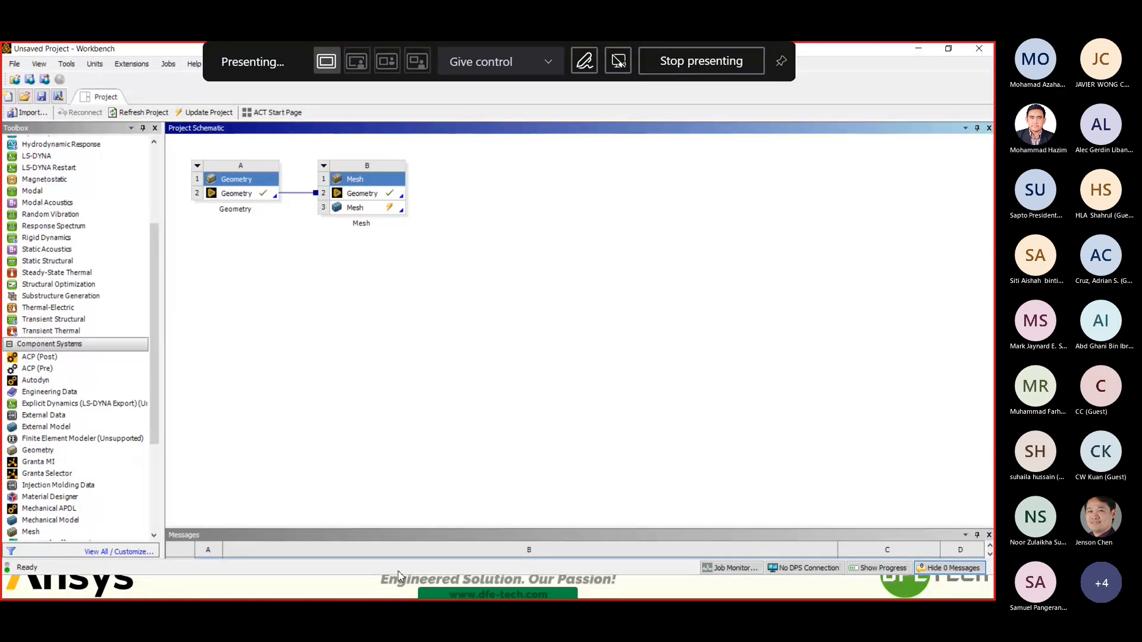
# - Switch from the Workbench project to the open Meshing window
pyautogui.click(415, 590)
pyautogui.press('super')
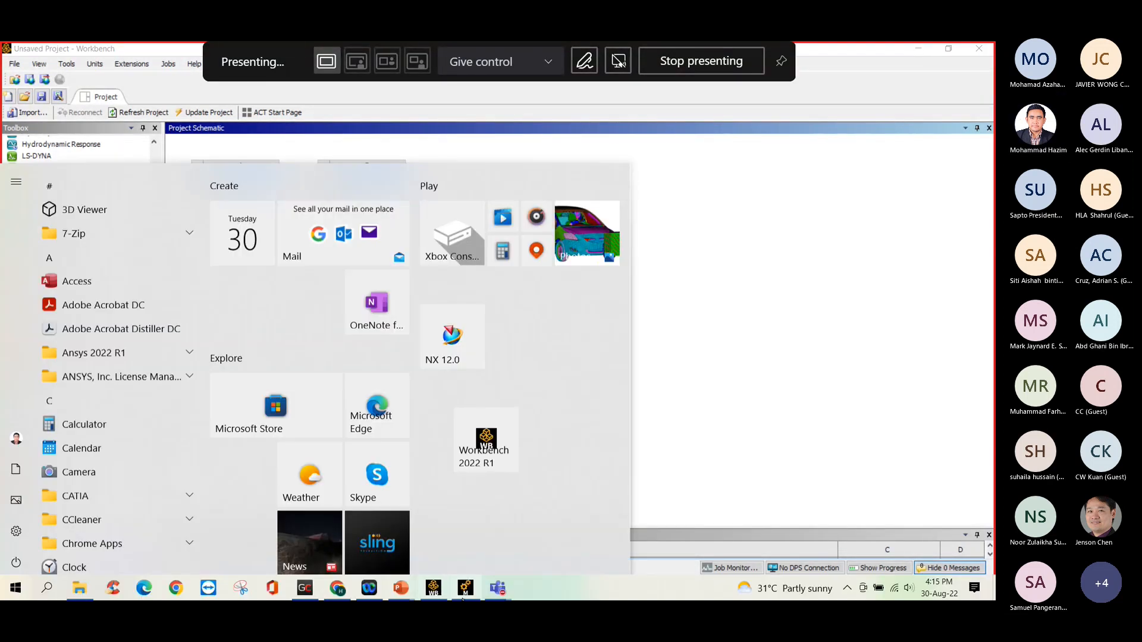
pyautogui.click(465, 589)
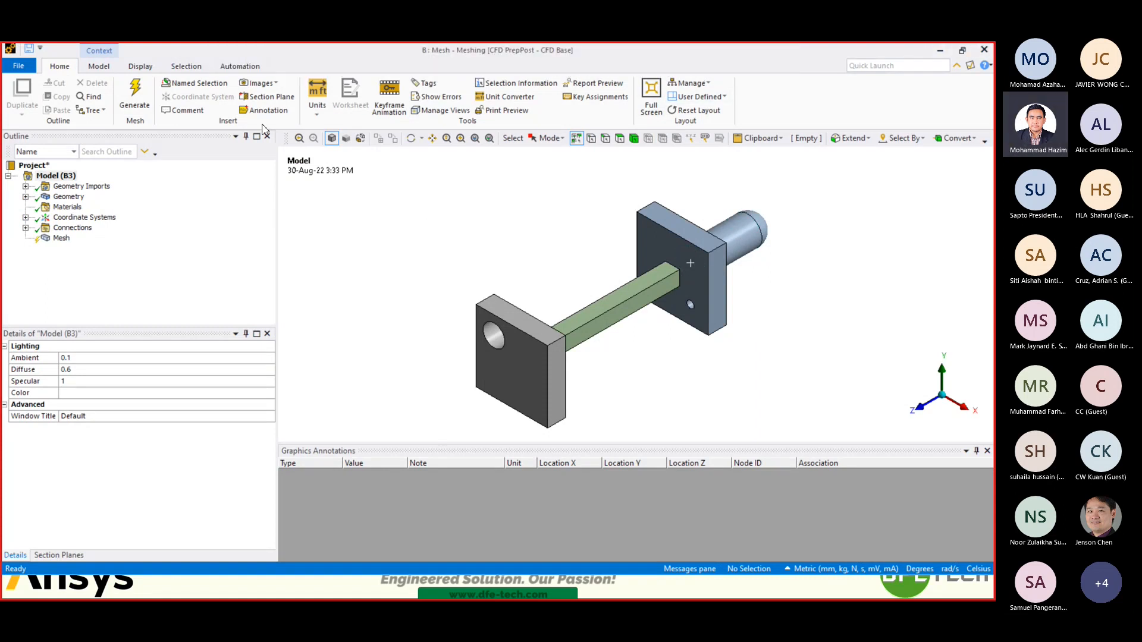
# - Set the unit system to Metric (mm, kg, N, s, mV, mA)
pyautogui.click(99, 66)
pyautogui.click(55, 69)
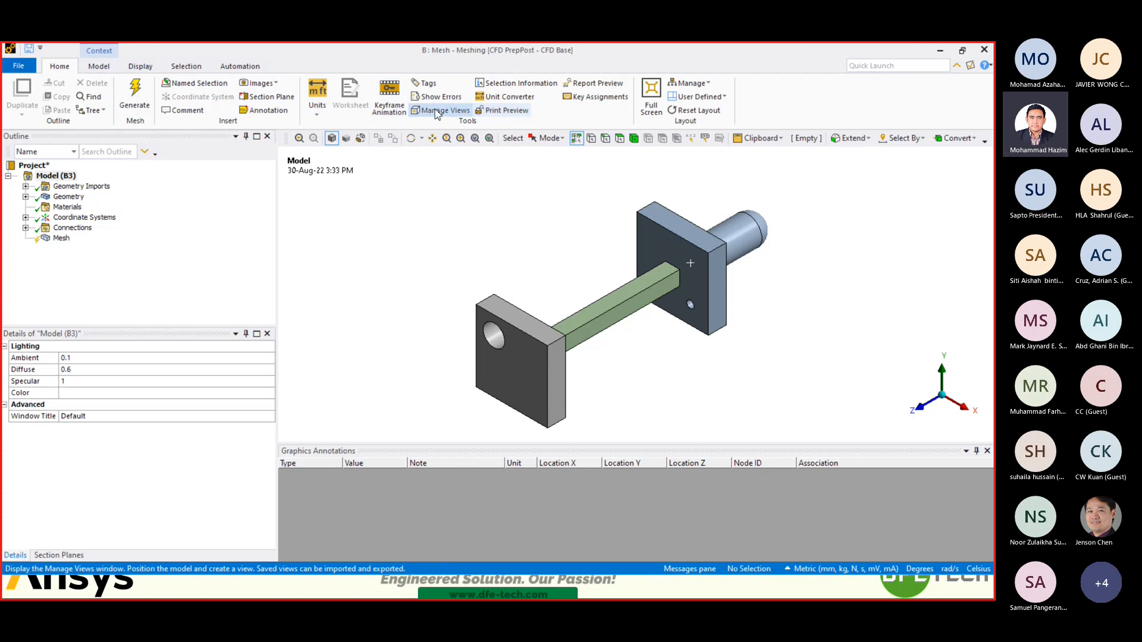
pyautogui.click(314, 116)
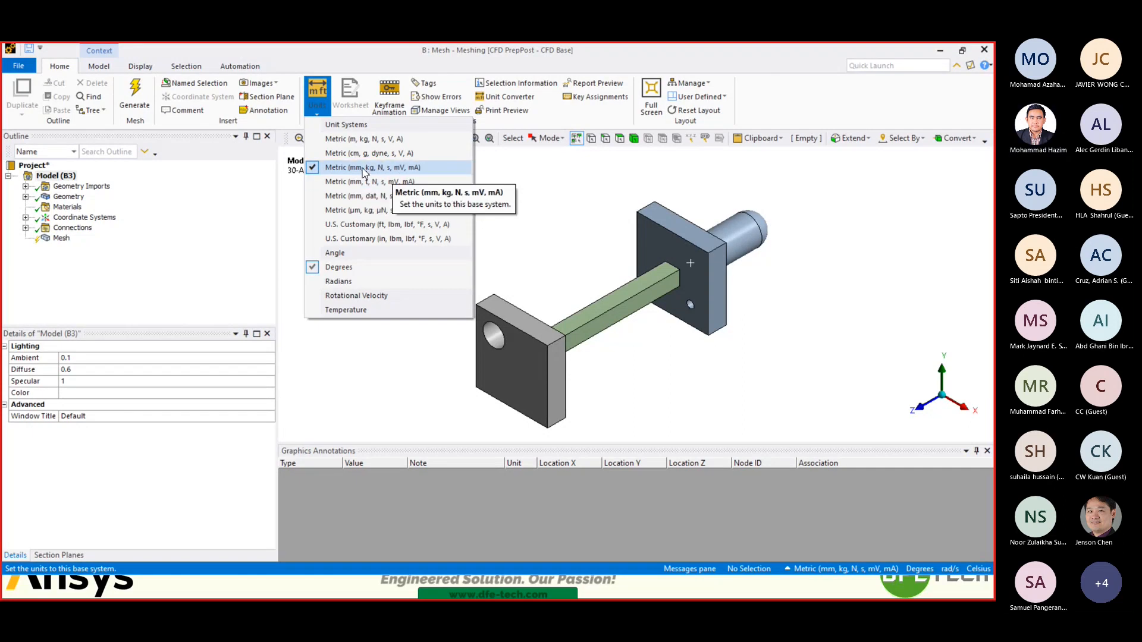
pyautogui.click(392, 168)
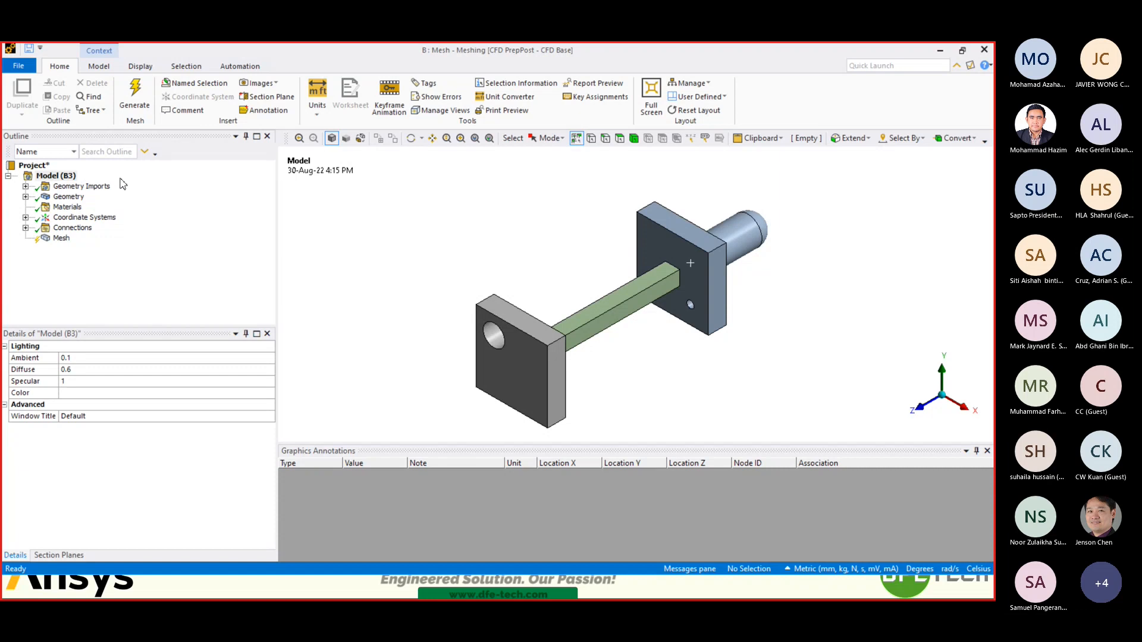
# - Generate the mesh for the assembly with the default settings and show its elements on the model
pyautogui.click(60, 238)
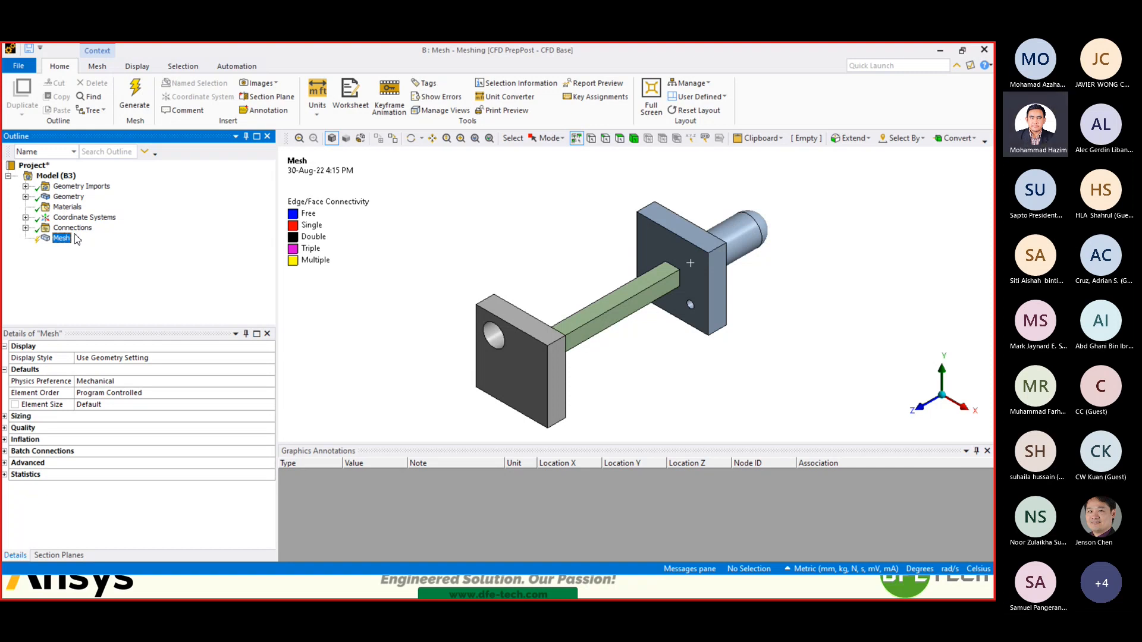
pyautogui.click(97, 66)
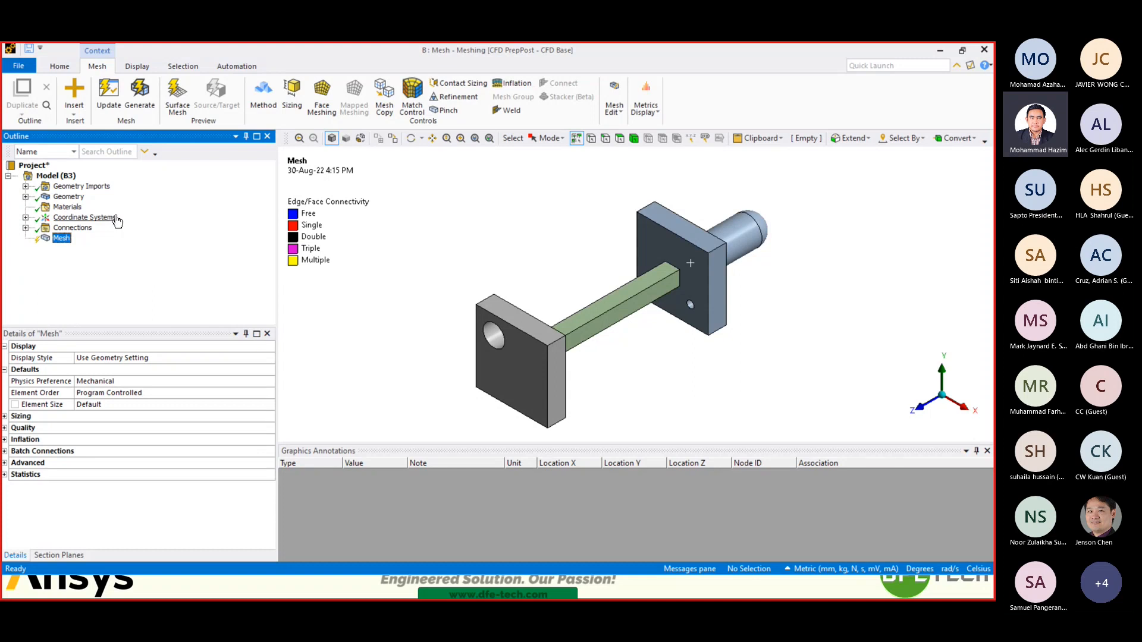
pyautogui.click(136, 108)
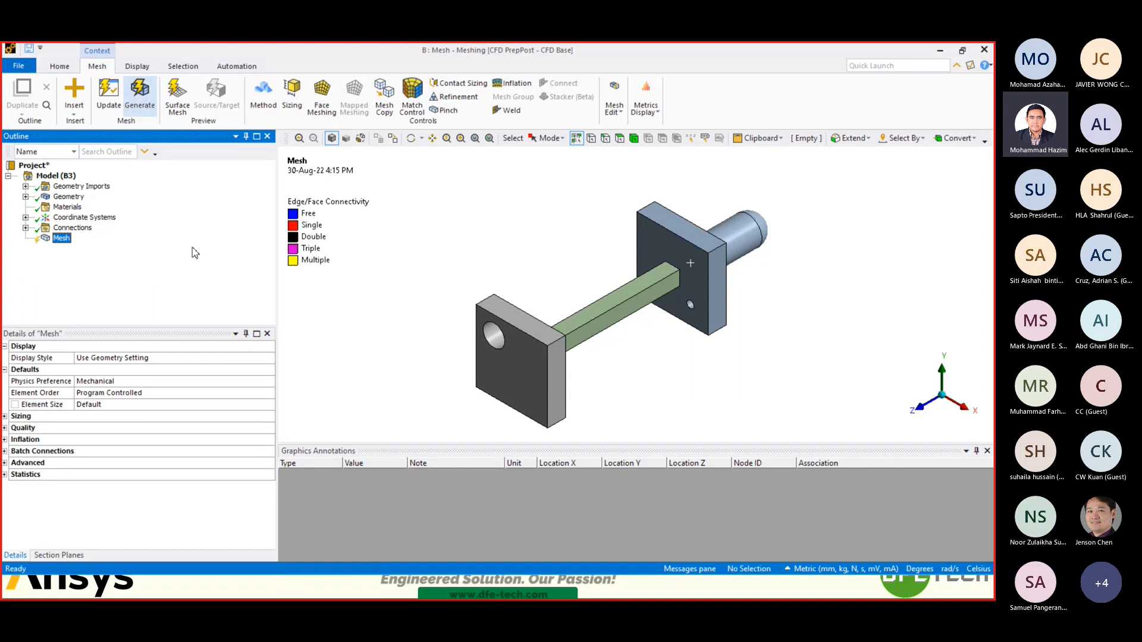
pyautogui.click(143, 101)
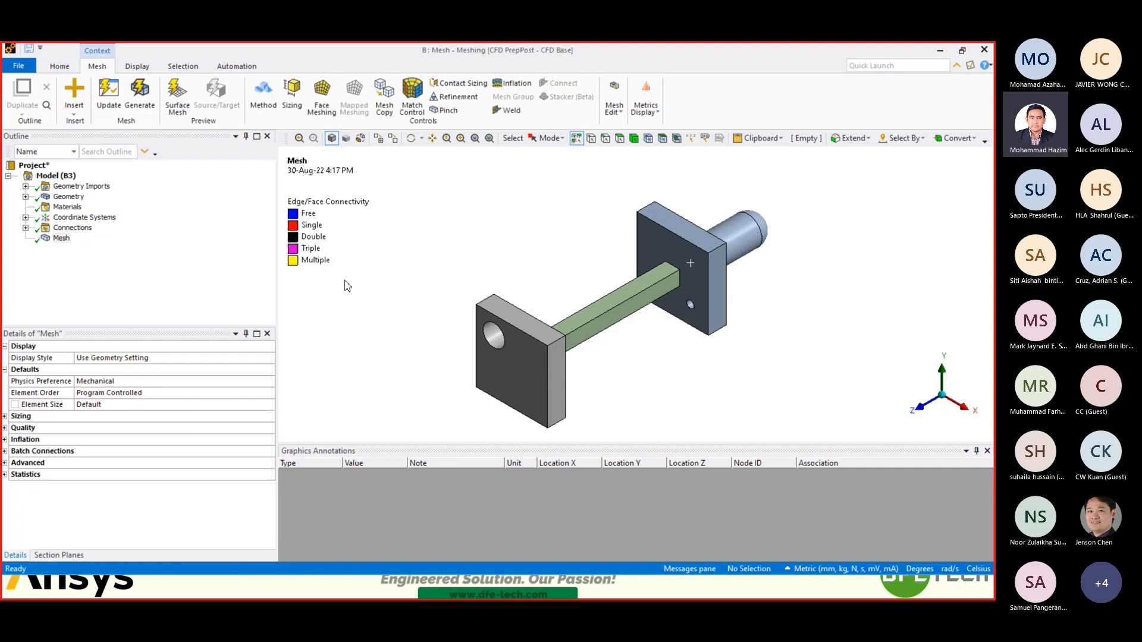
pyautogui.click(378, 140)
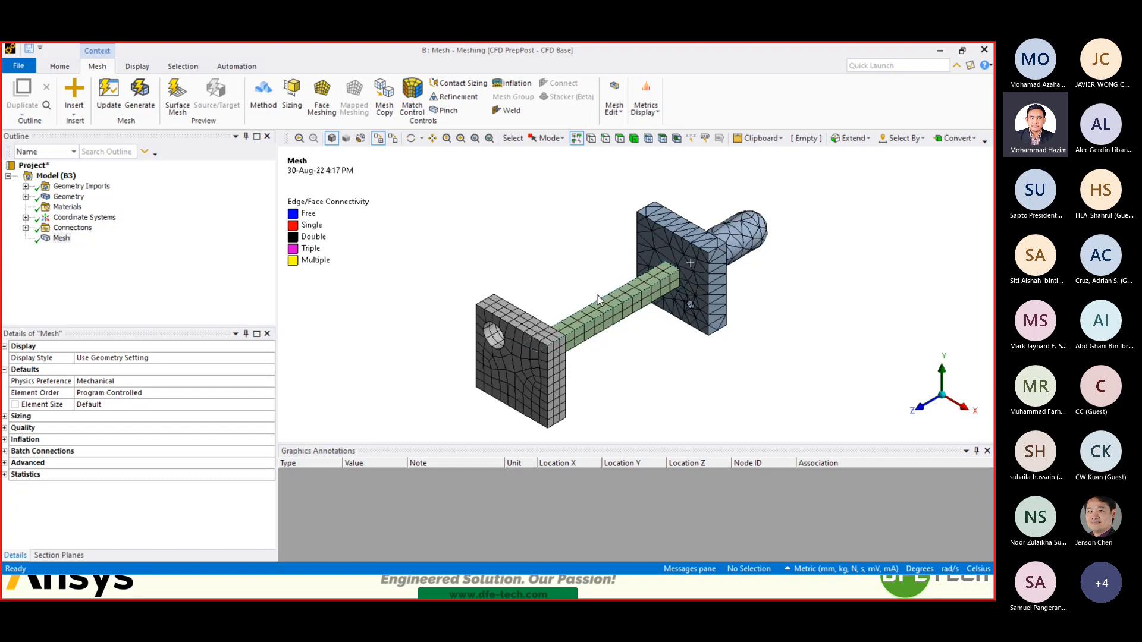
pyautogui.scroll(2, 598, 299)
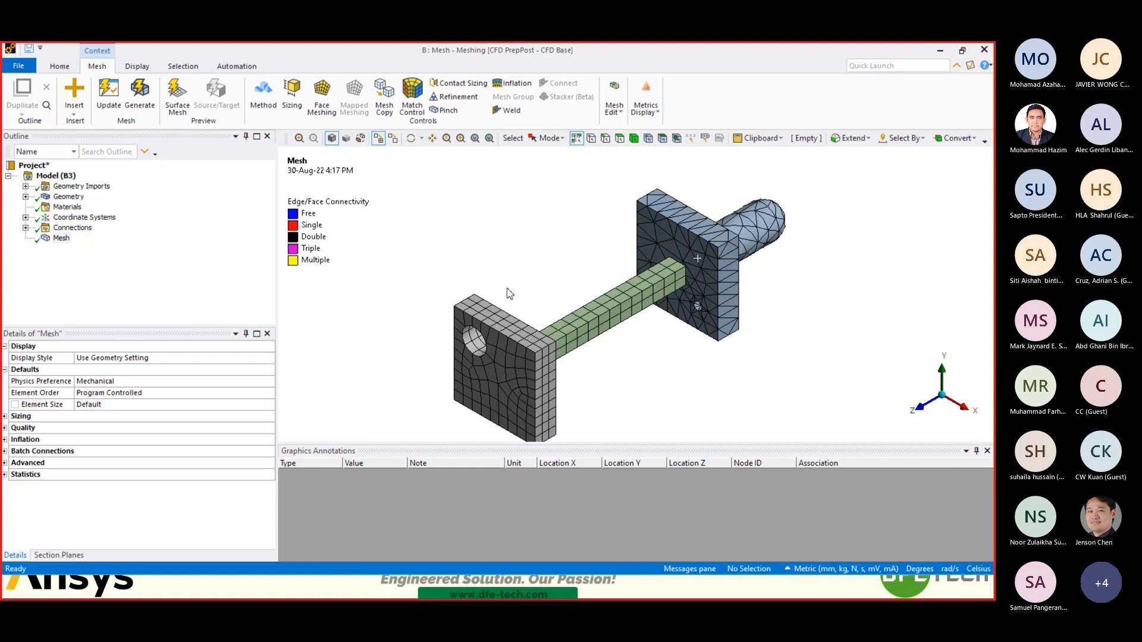
# - Colour the mesh elements by quality by setting the mesh display style to Skewness
pyautogui.click(62, 239)
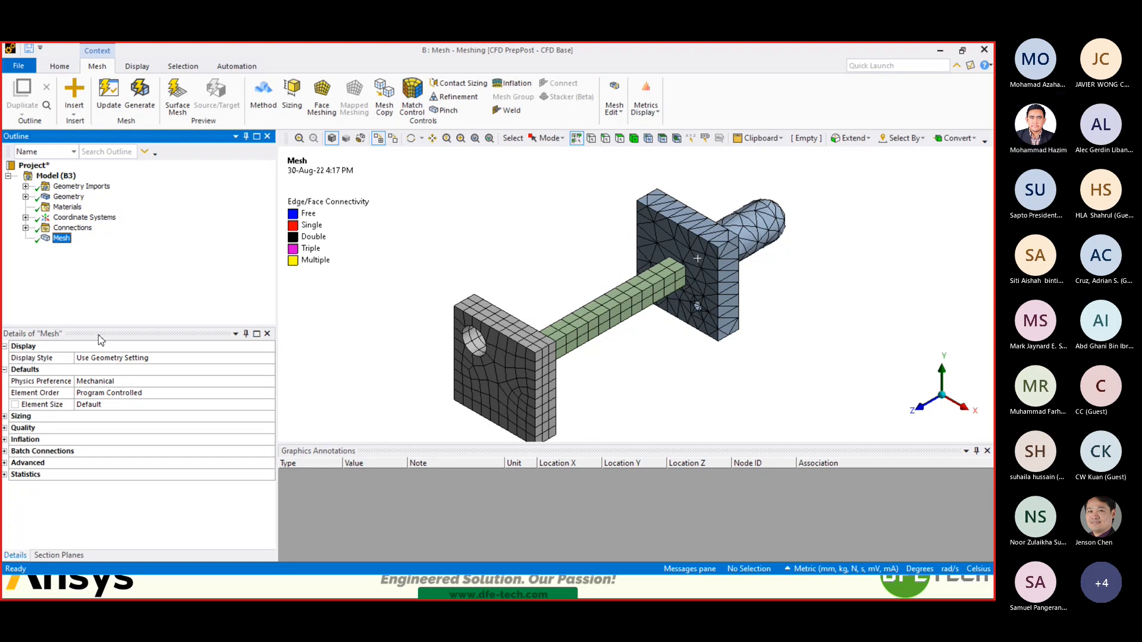
pyautogui.click(146, 357)
pyautogui.click(269, 357)
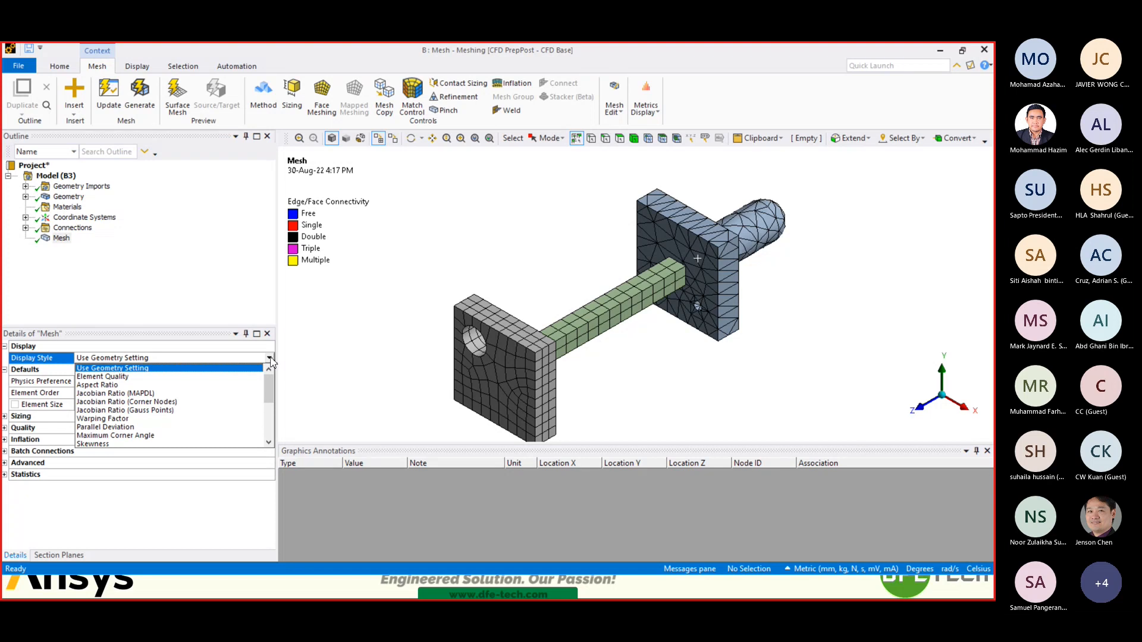
pyautogui.click(98, 517)
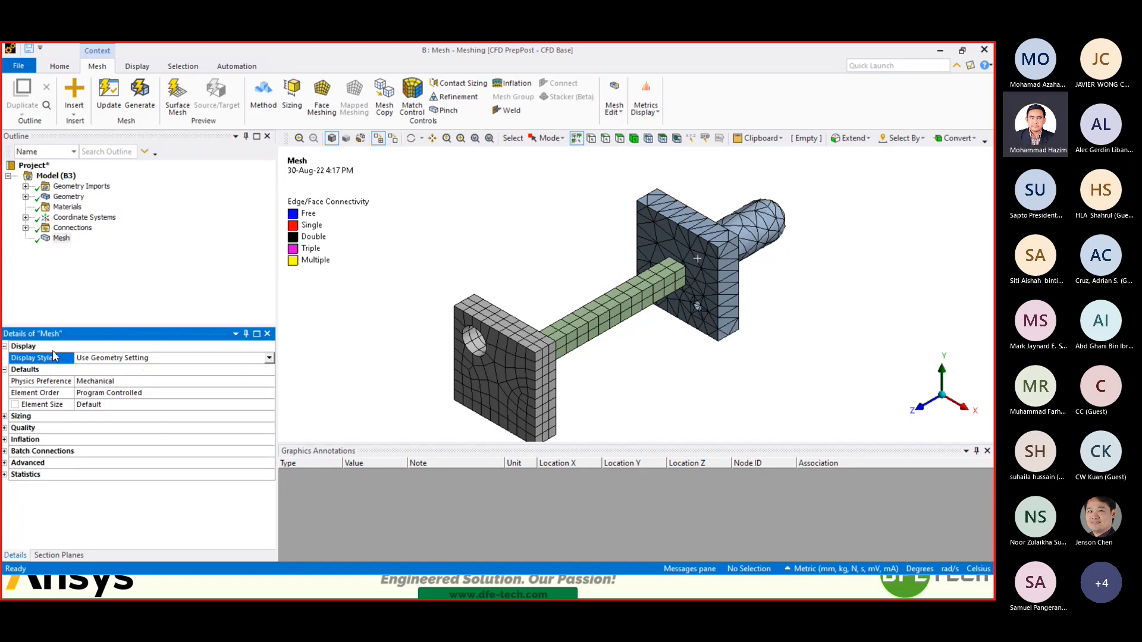
pyautogui.click(120, 281)
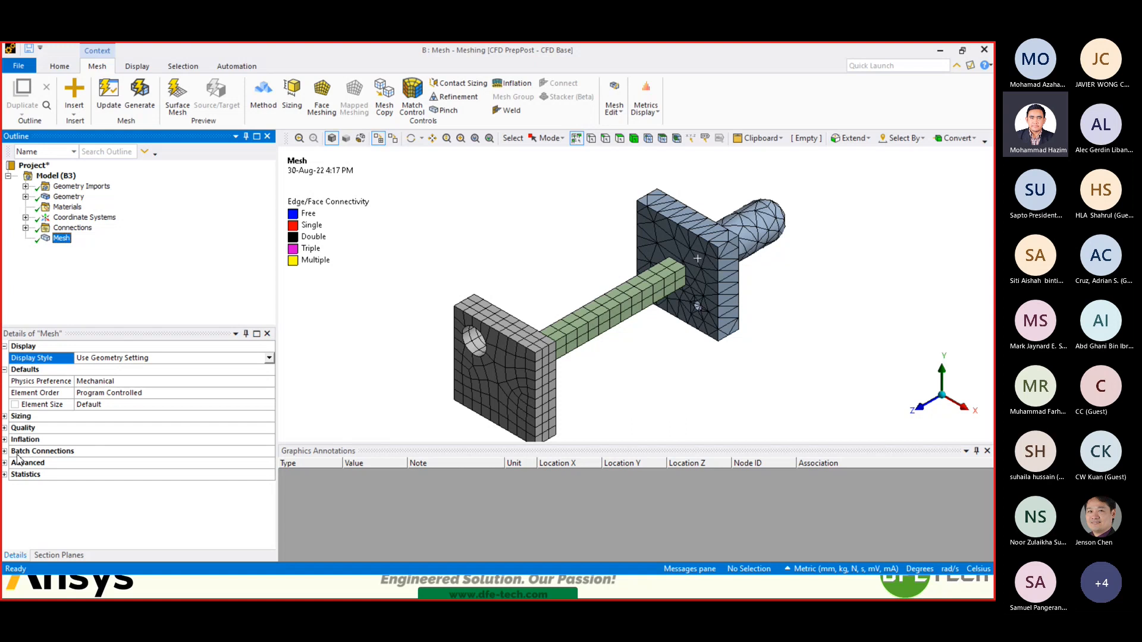
pyautogui.click(269, 357)
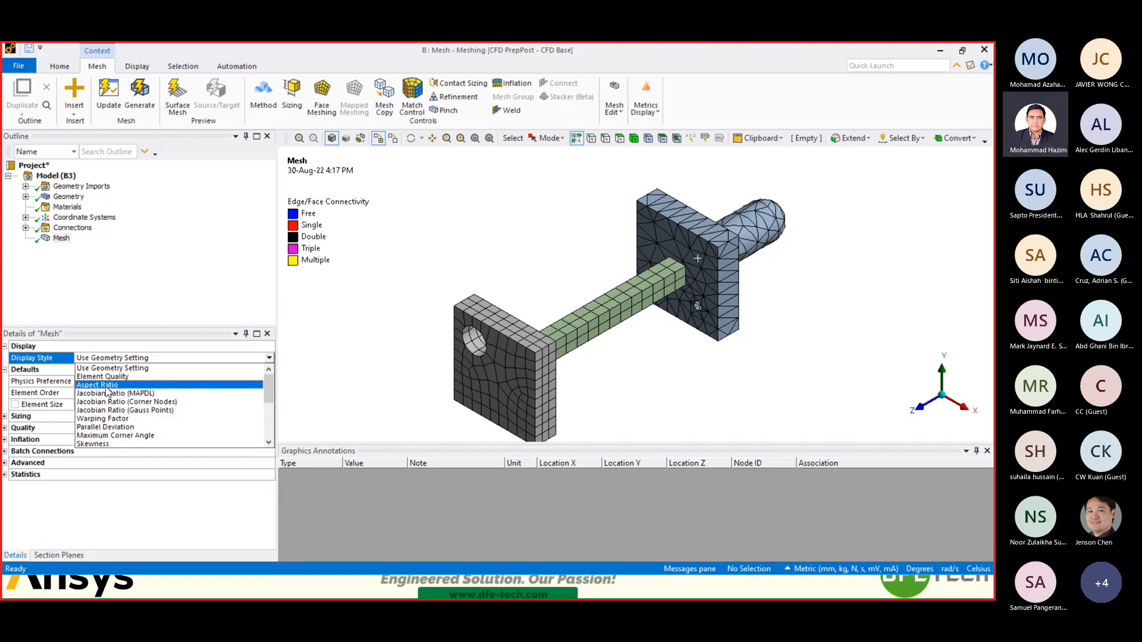
pyautogui.click(132, 444)
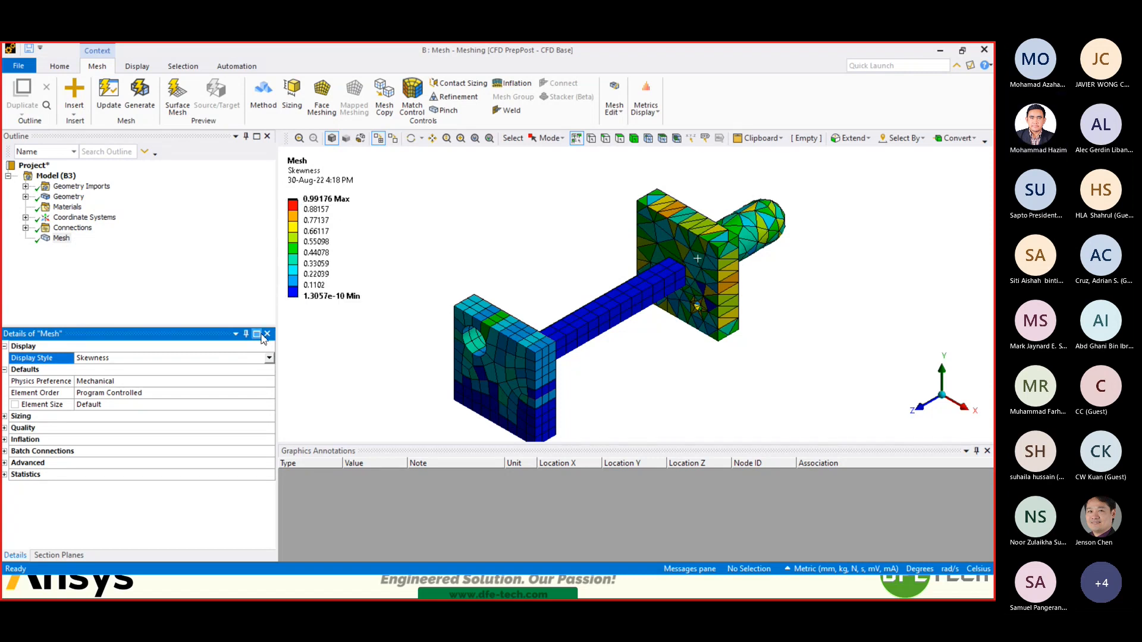
# - Return the mesh display style to Use Geometry Setting
pyautogui.click(271, 359)
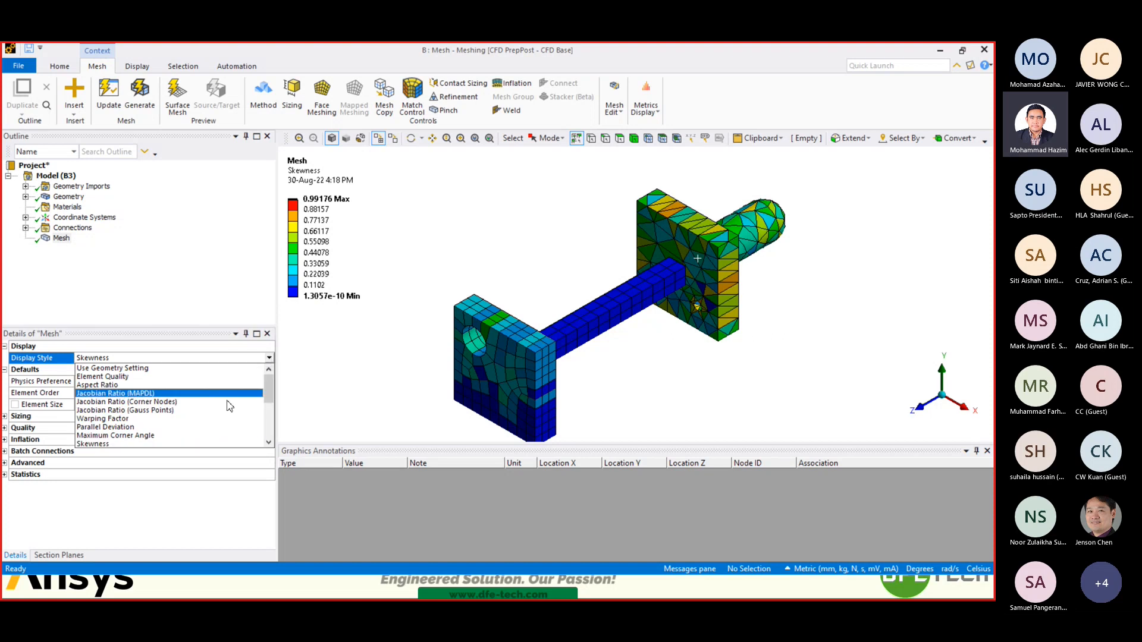
pyautogui.click(123, 495)
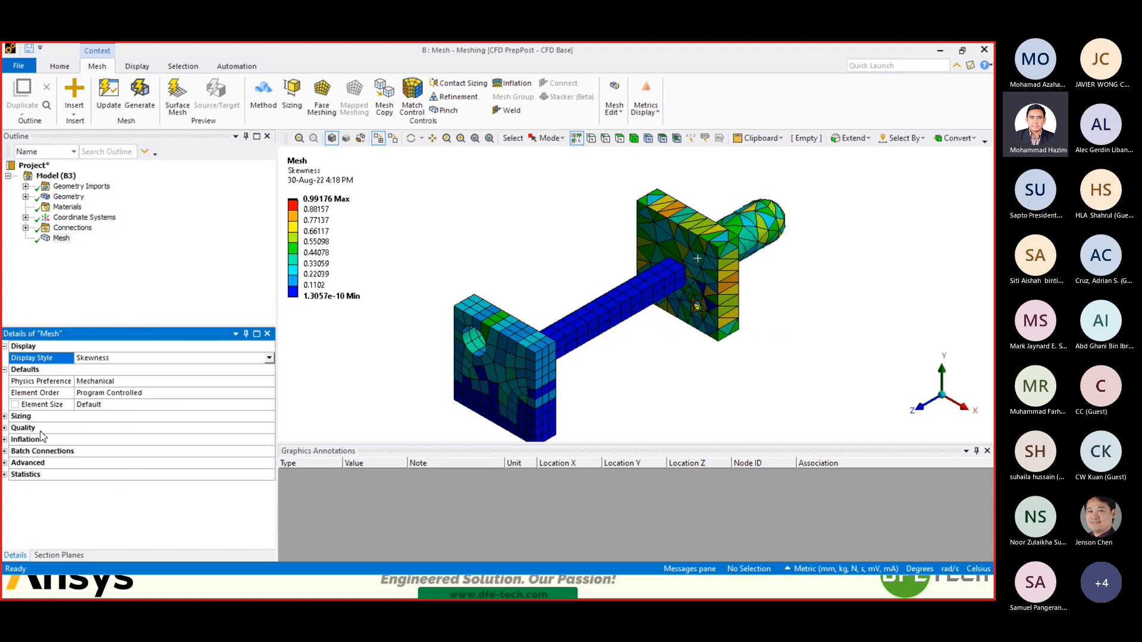
pyautogui.click(269, 358)
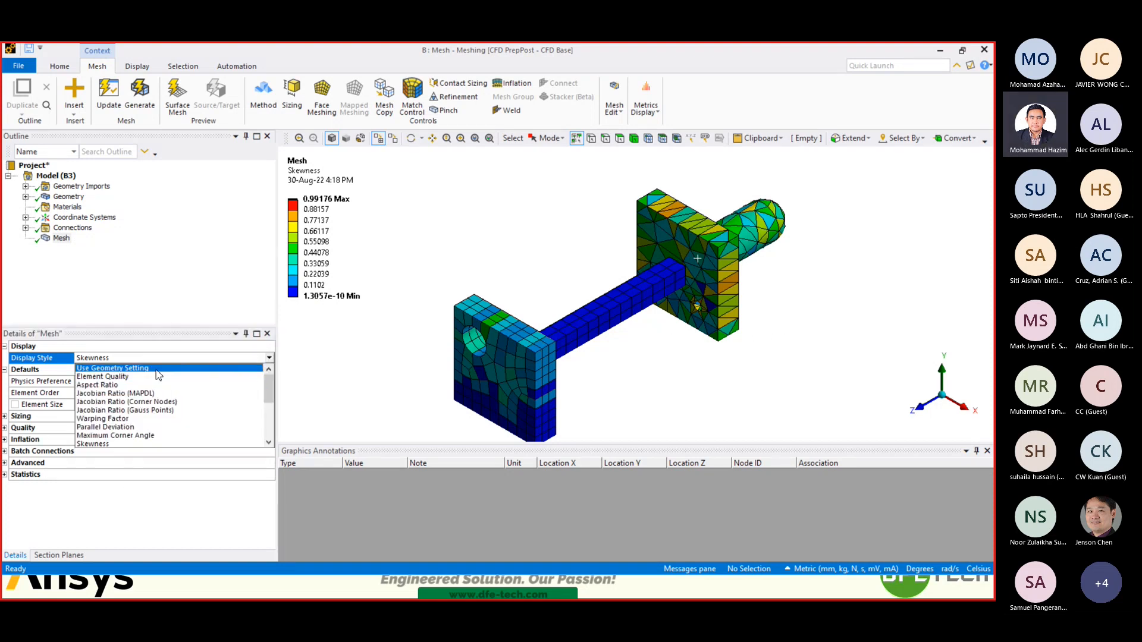
pyautogui.click(157, 369)
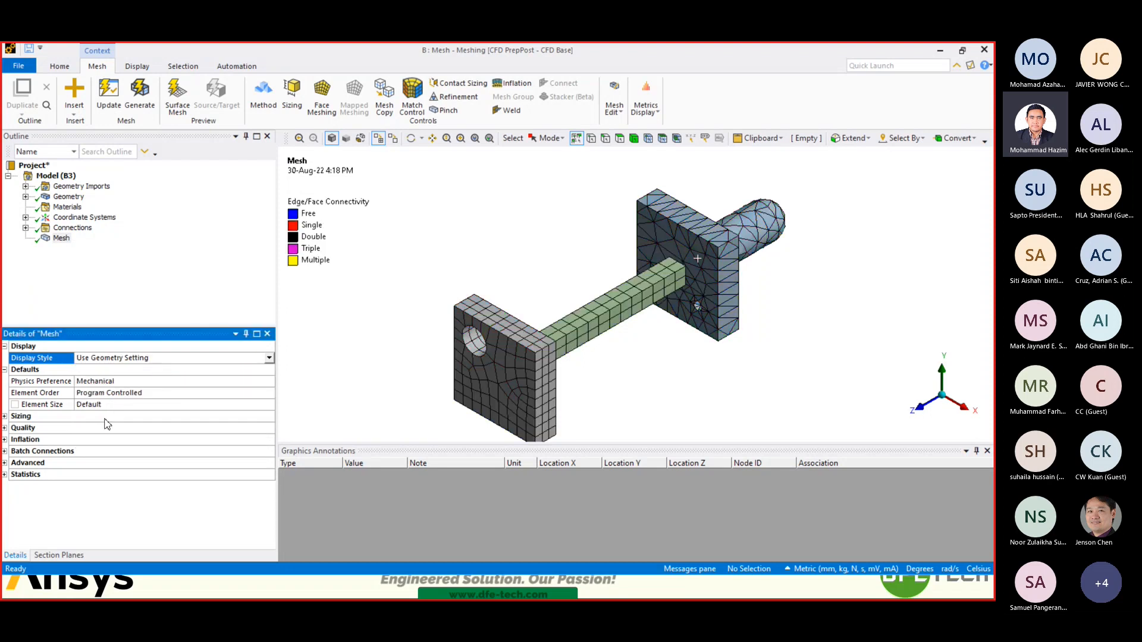
# - Set the quality mesh metric to Skewness and enlarge the metrics chart to view the element distribution
pyautogui.click(4, 429)
pyautogui.click(102, 486)
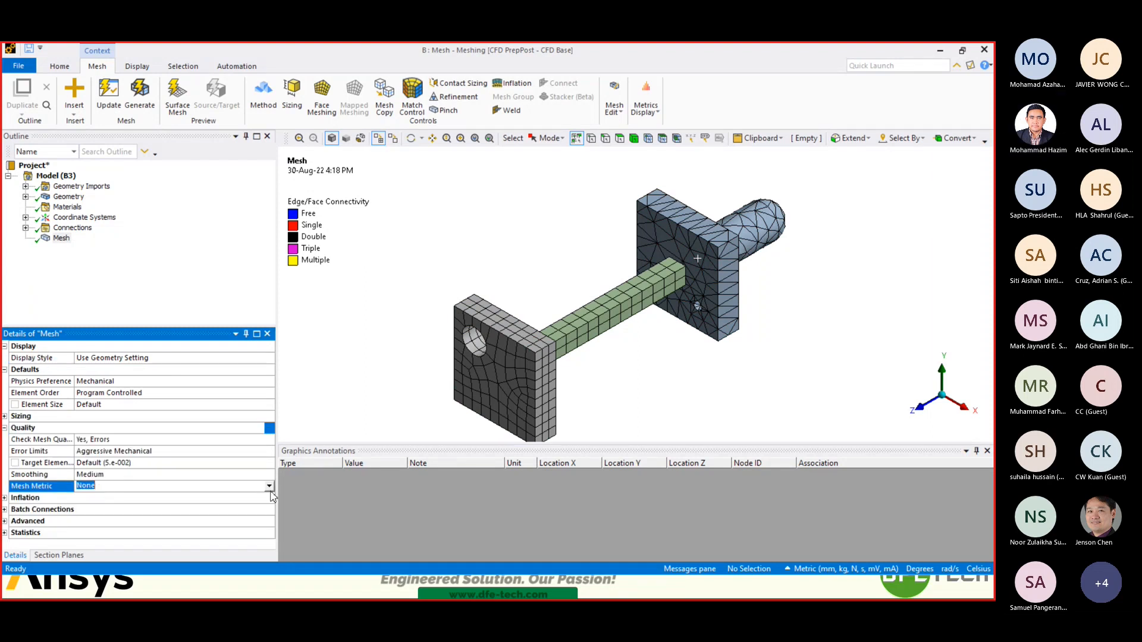
pyautogui.click(101, 486)
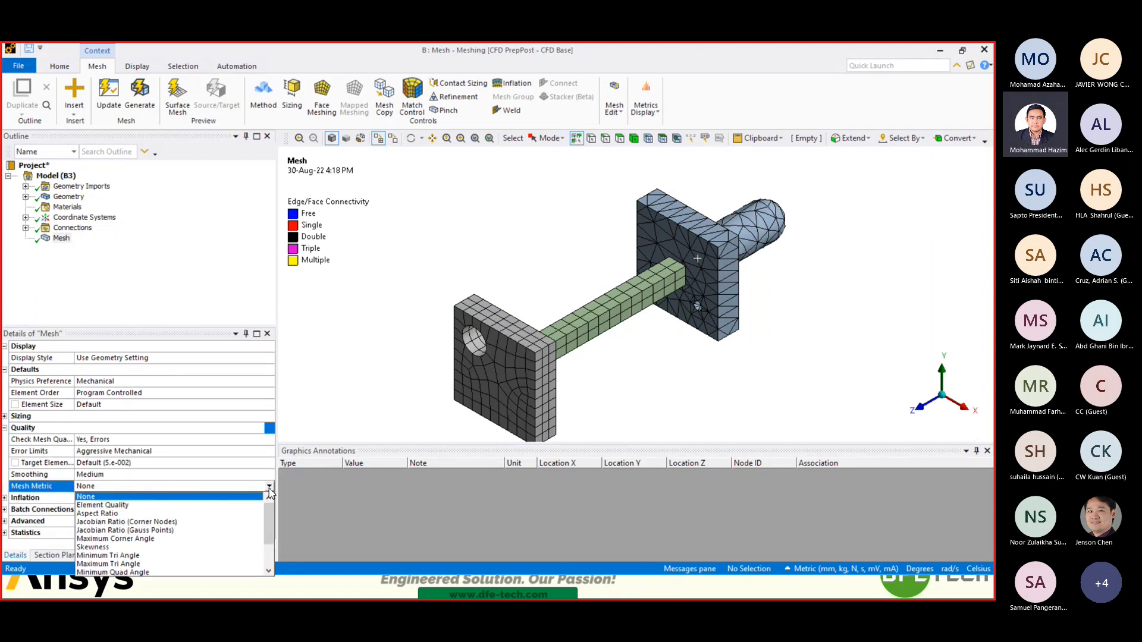
pyautogui.click(116, 548)
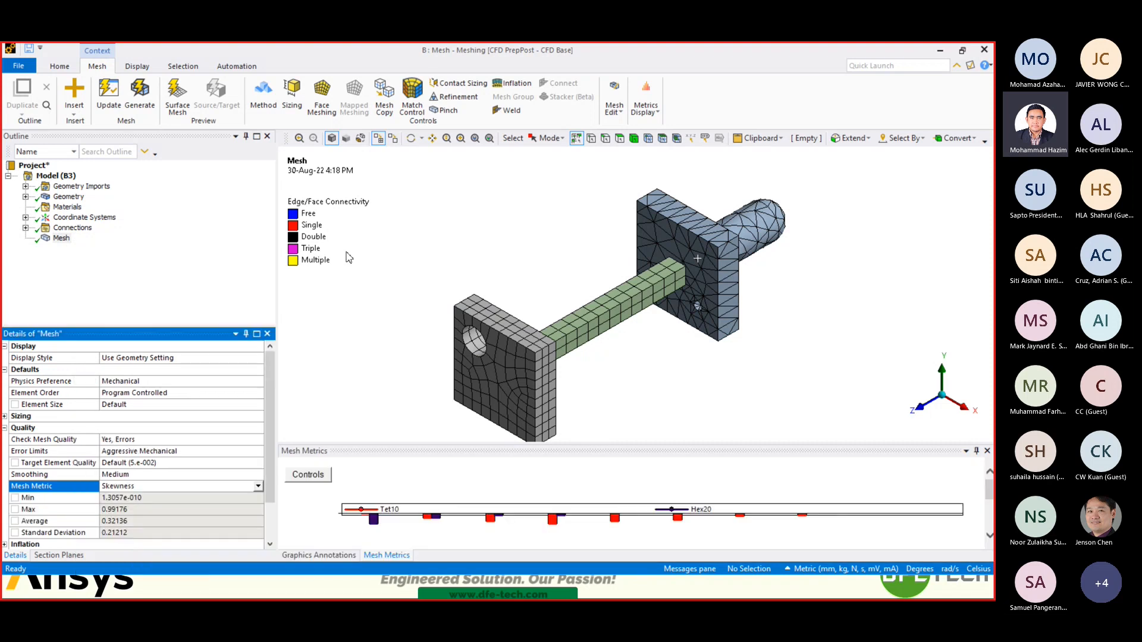
pyautogui.moveTo(703, 442); pyautogui.dragTo(701, 273)
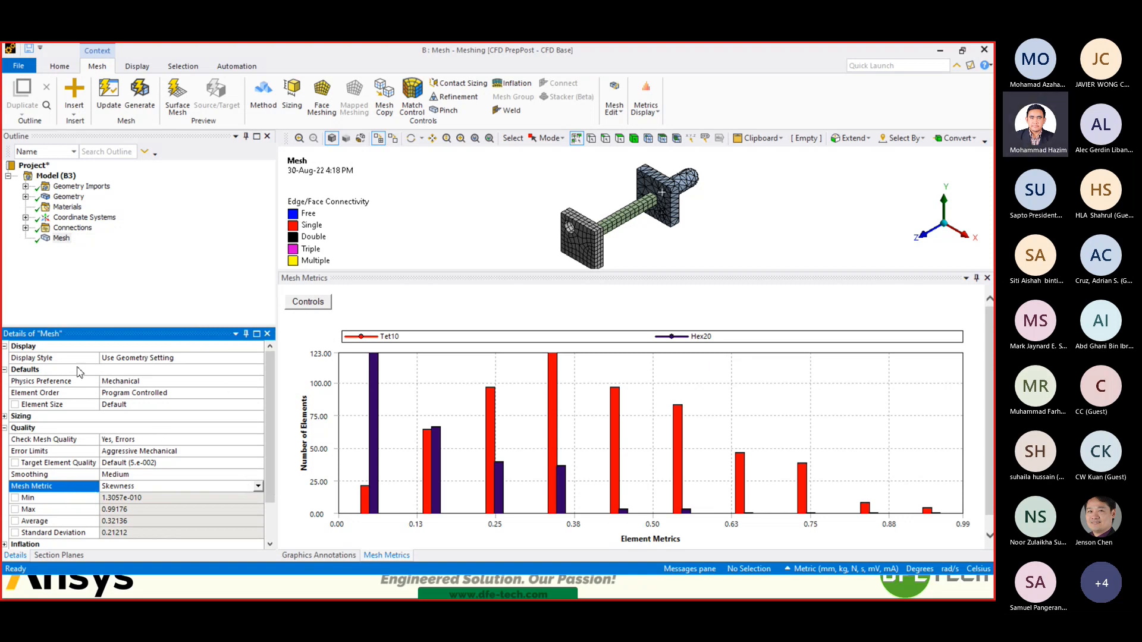
# - Change the mesh display style to Skewness alongside the metrics chart
pyautogui.click(248, 359)
pyautogui.click(258, 359)
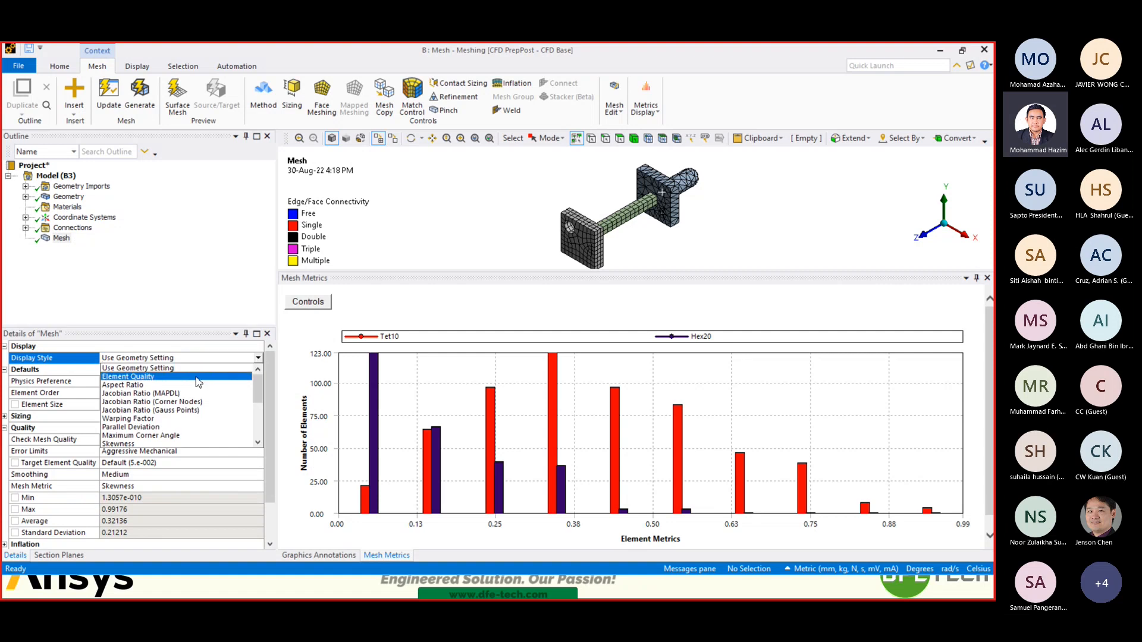
pyautogui.click(173, 443)
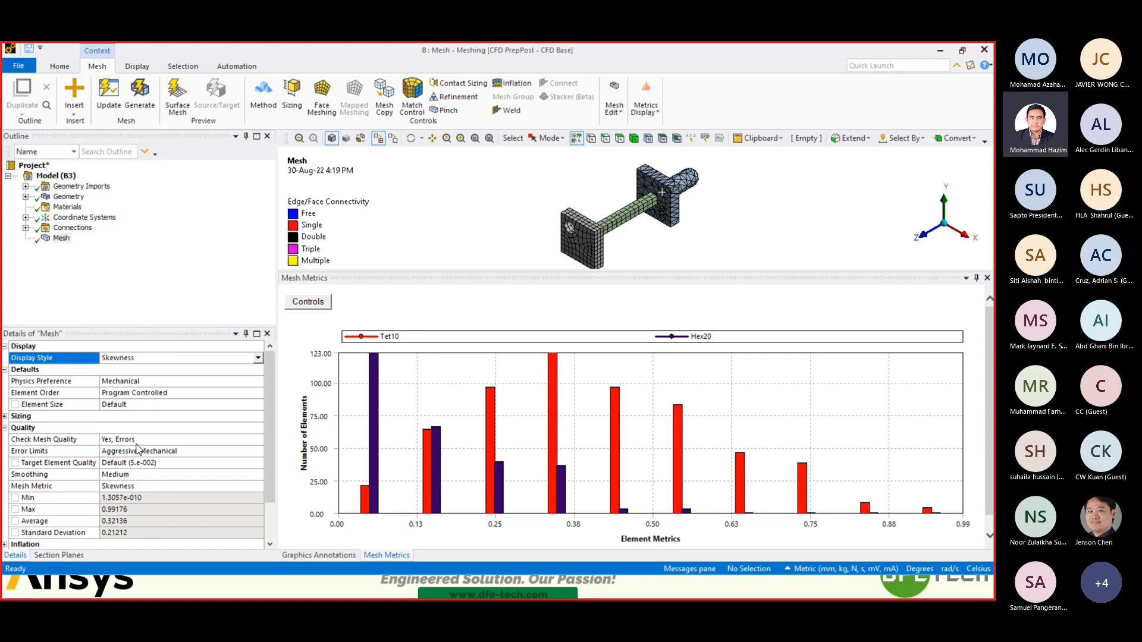
# - Reset the mesh metric to None and enlarge the model view again
pyautogui.click(140, 486)
pyautogui.click(258, 487)
pyautogui.click(134, 497)
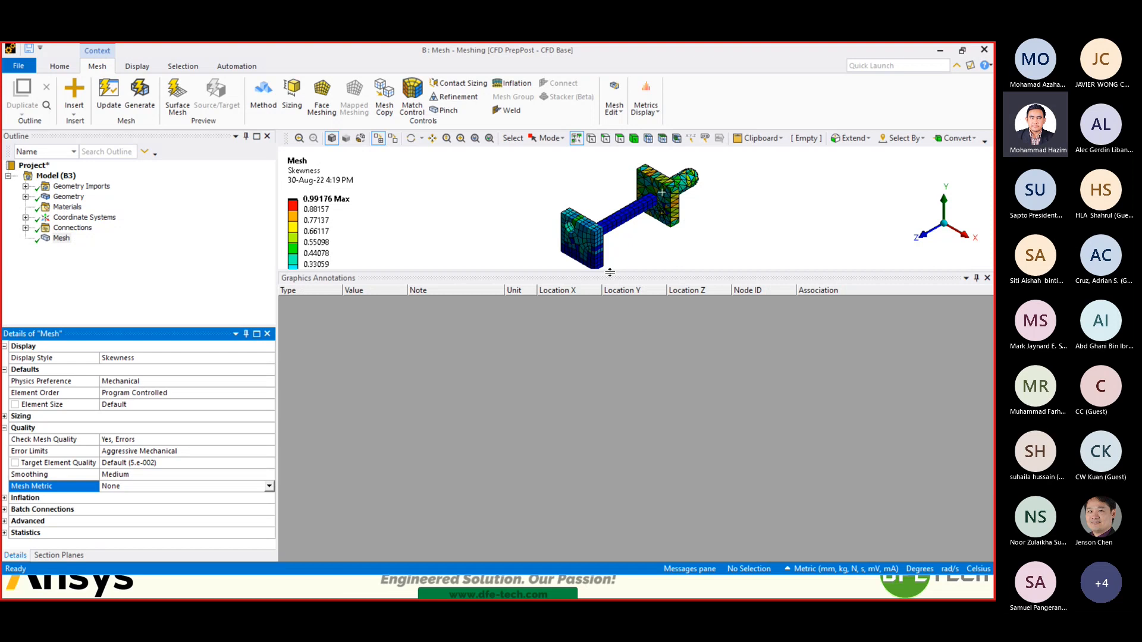
pyautogui.moveTo(621, 278); pyautogui.dragTo(588, 497)
# - Examine the skewness colours on the plates, bar and cylinder, and restore the display style to Use Geometry Setting
pyautogui.scroll(3, 636, 319)
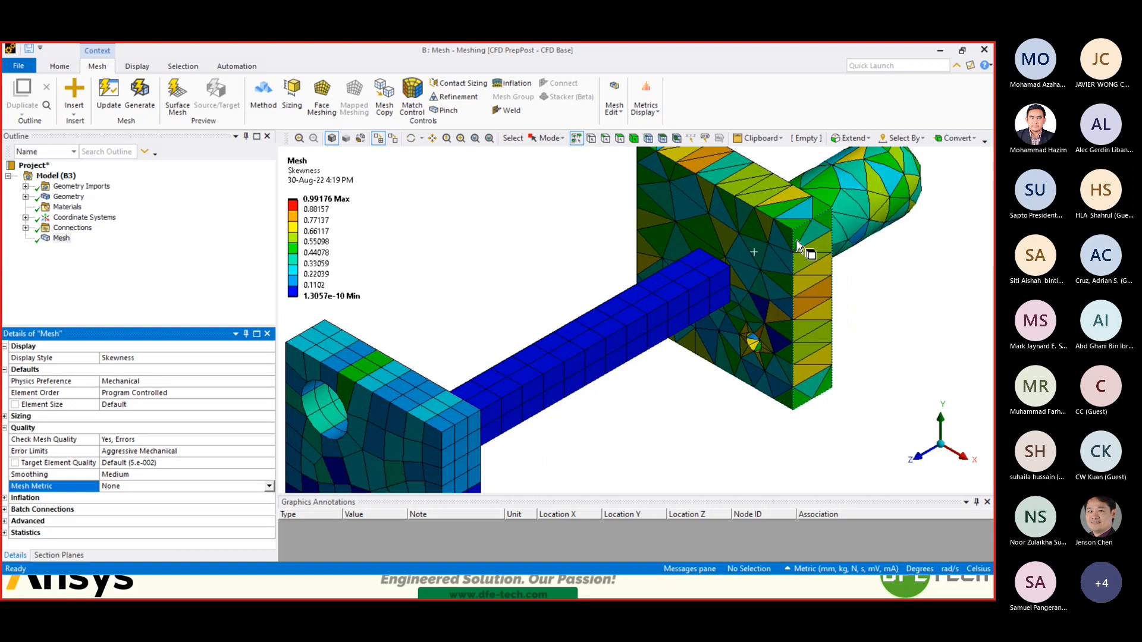
pyautogui.scroll(-3, 797, 250)
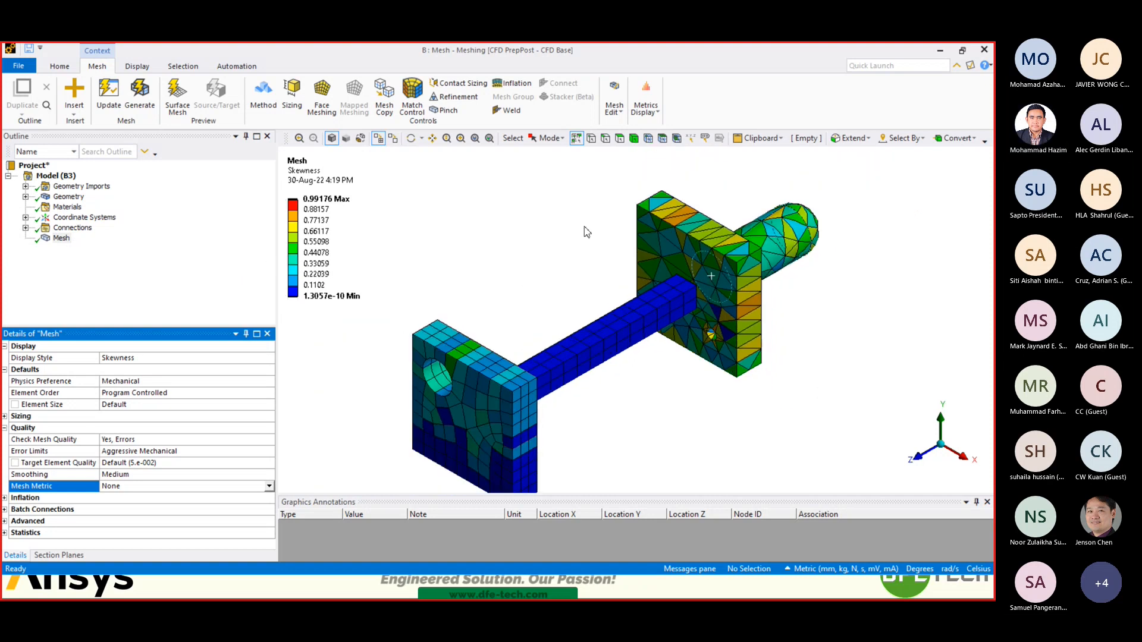
pyautogui.scroll(-1, 536, 228)
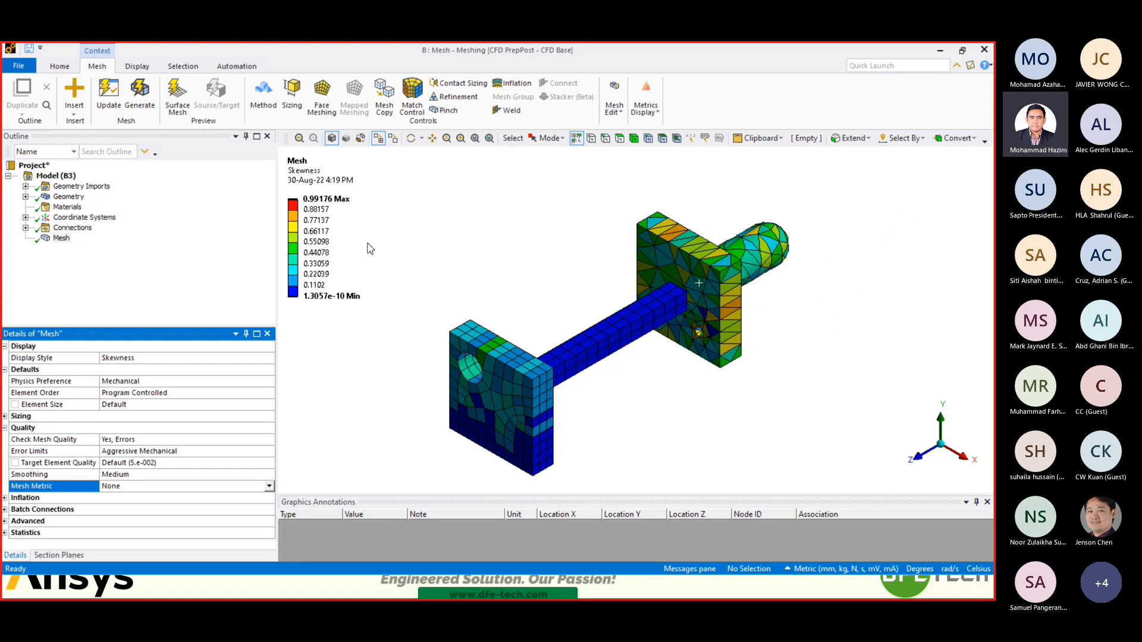
pyautogui.click(355, 297)
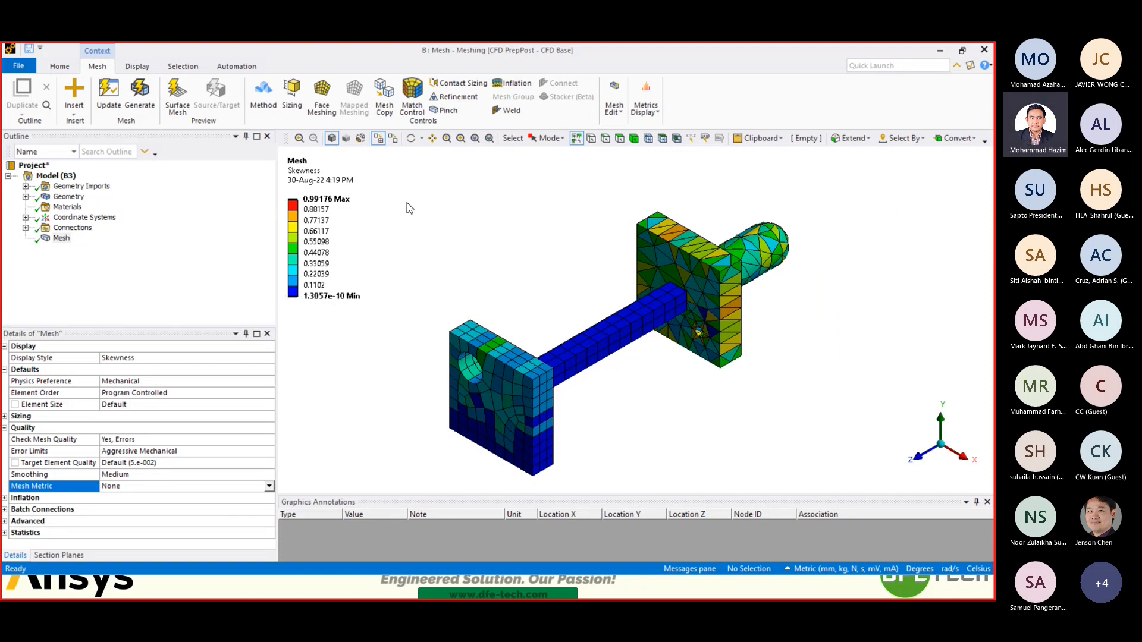
pyautogui.click(549, 381)
pyautogui.click(739, 426)
pyautogui.click(179, 357)
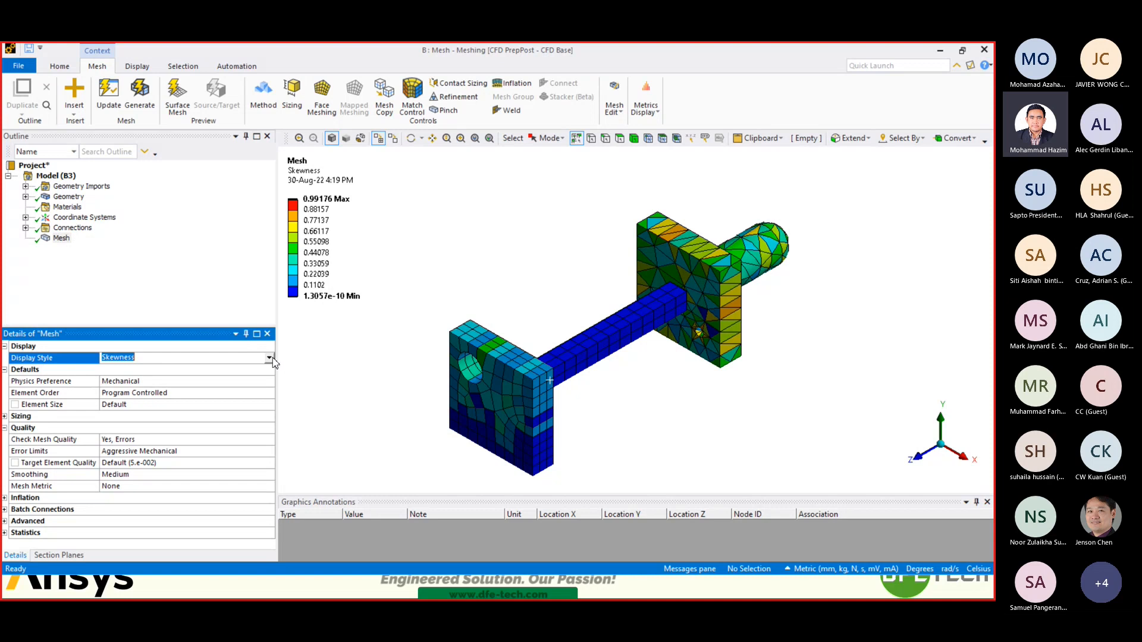
pyautogui.click(270, 358)
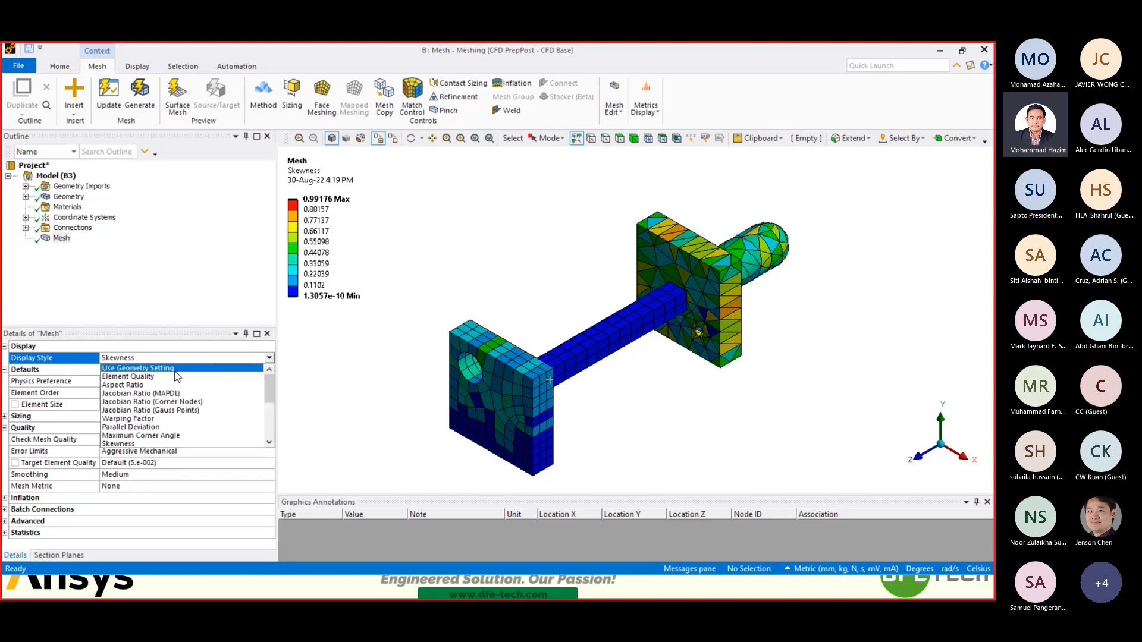
pyautogui.click(138, 368)
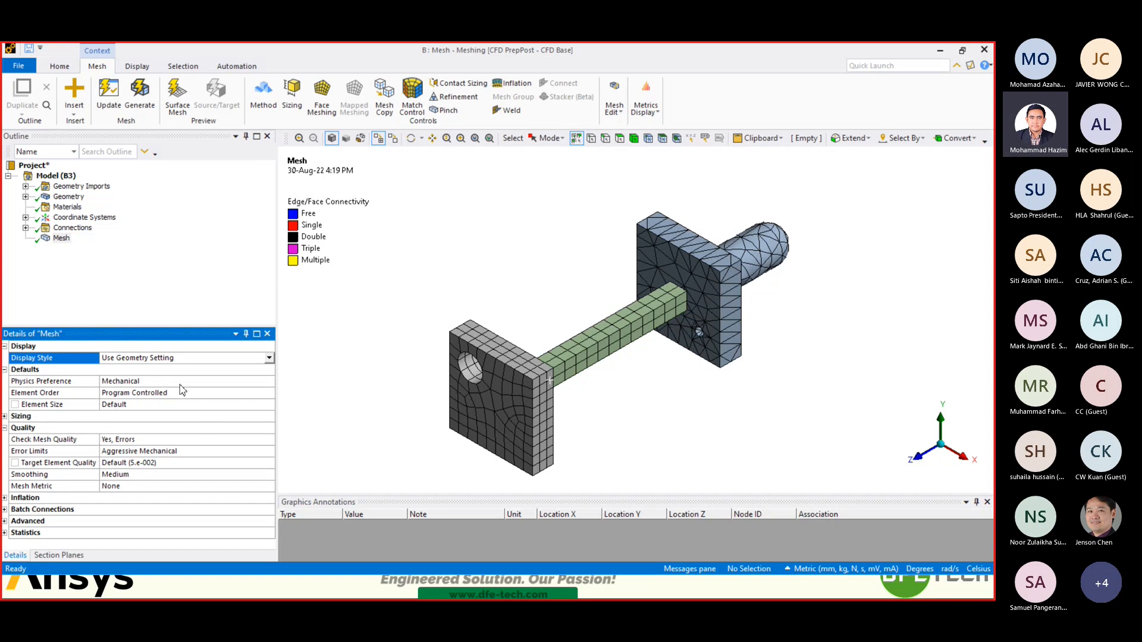
# - Set the mesh physics preference to CFD and review the available solver preference options, keeping Fluent
pyautogui.click(263, 381)
pyautogui.click(268, 381)
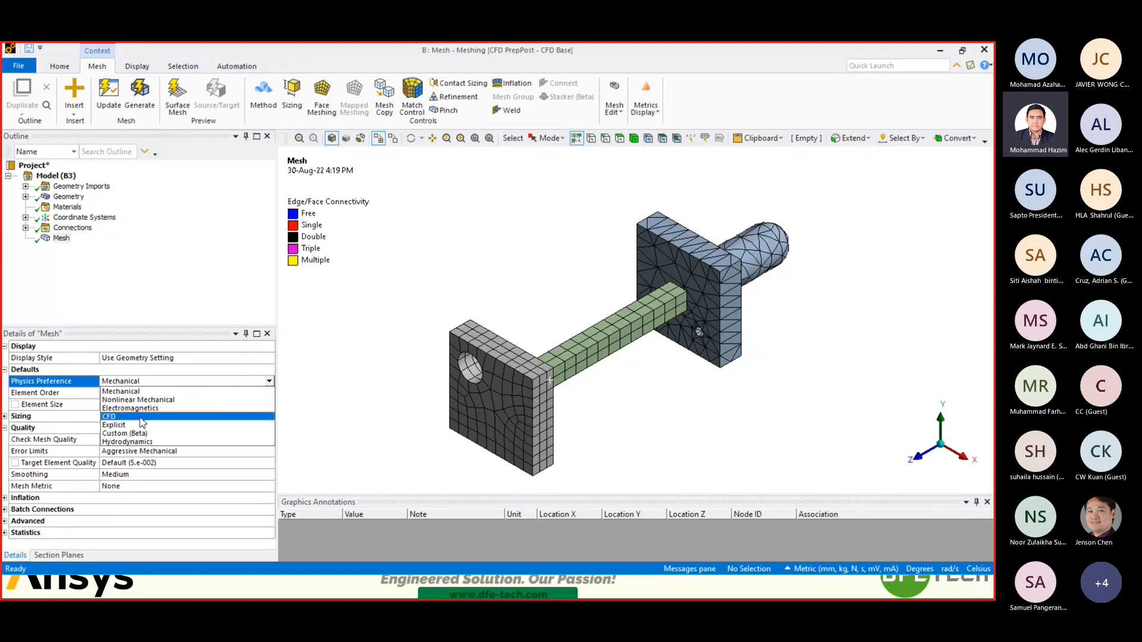
pyautogui.click(110, 416)
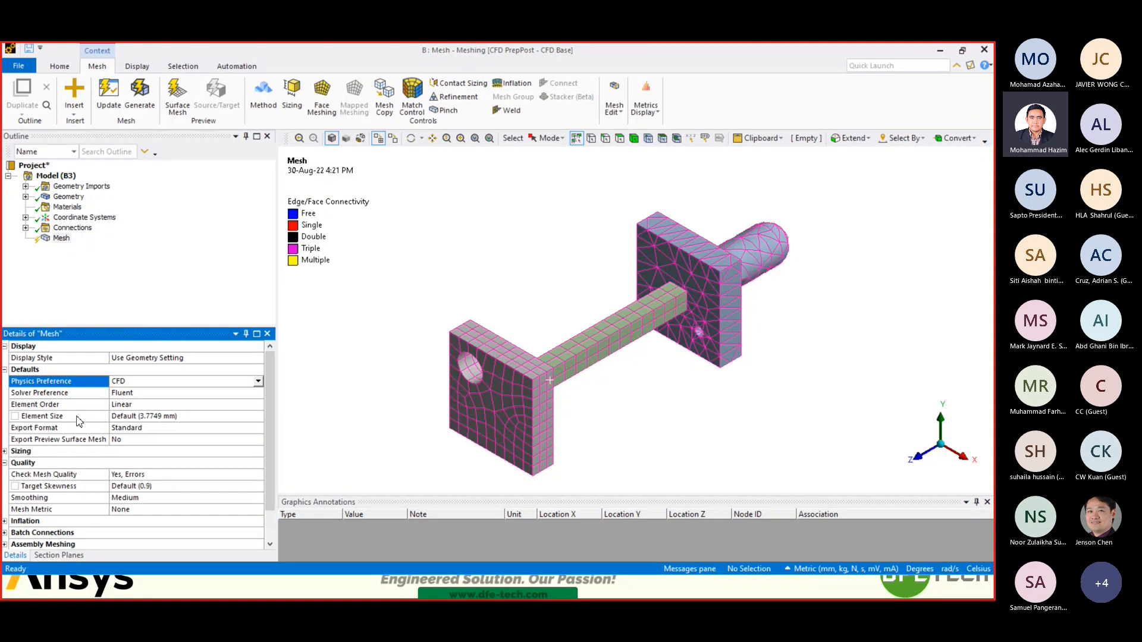
pyautogui.click(145, 394)
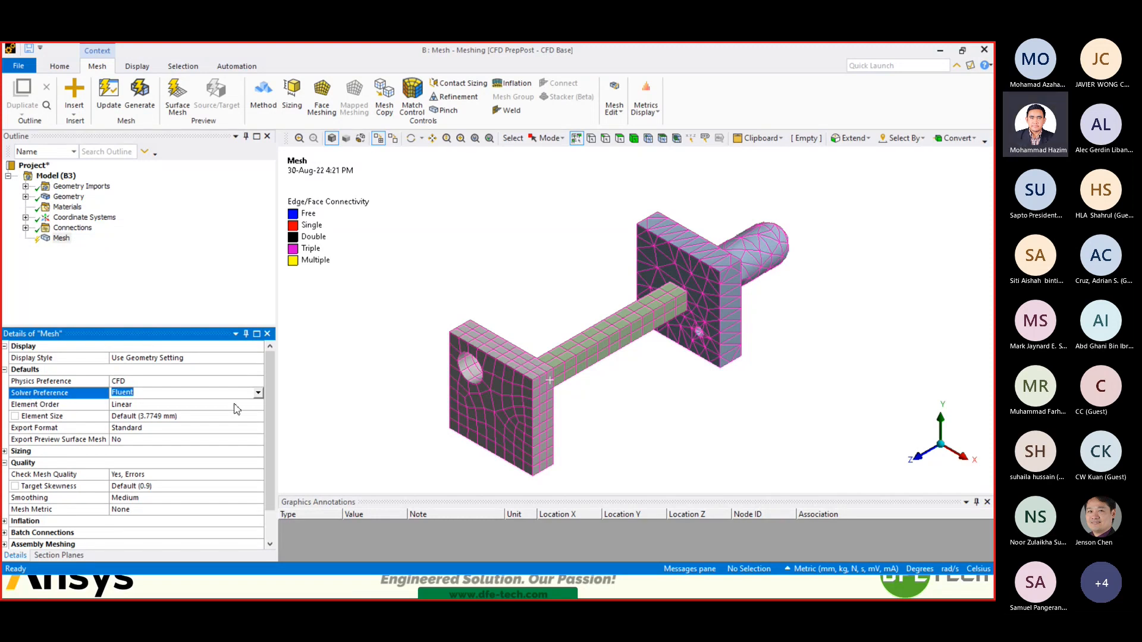
pyautogui.click(258, 392)
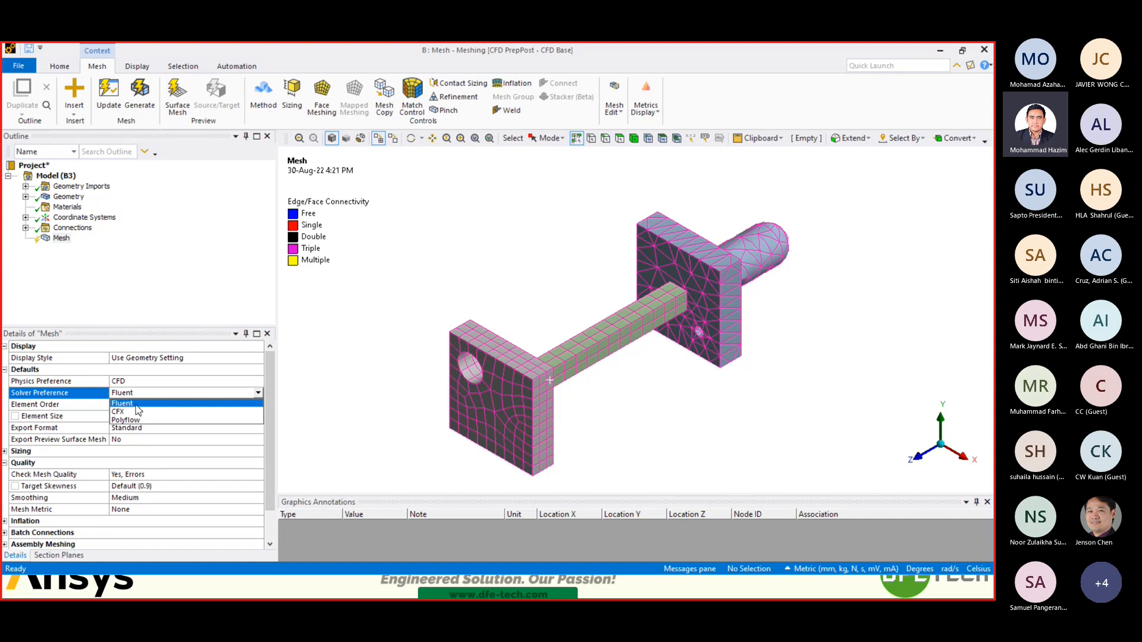
pyautogui.click(71, 427)
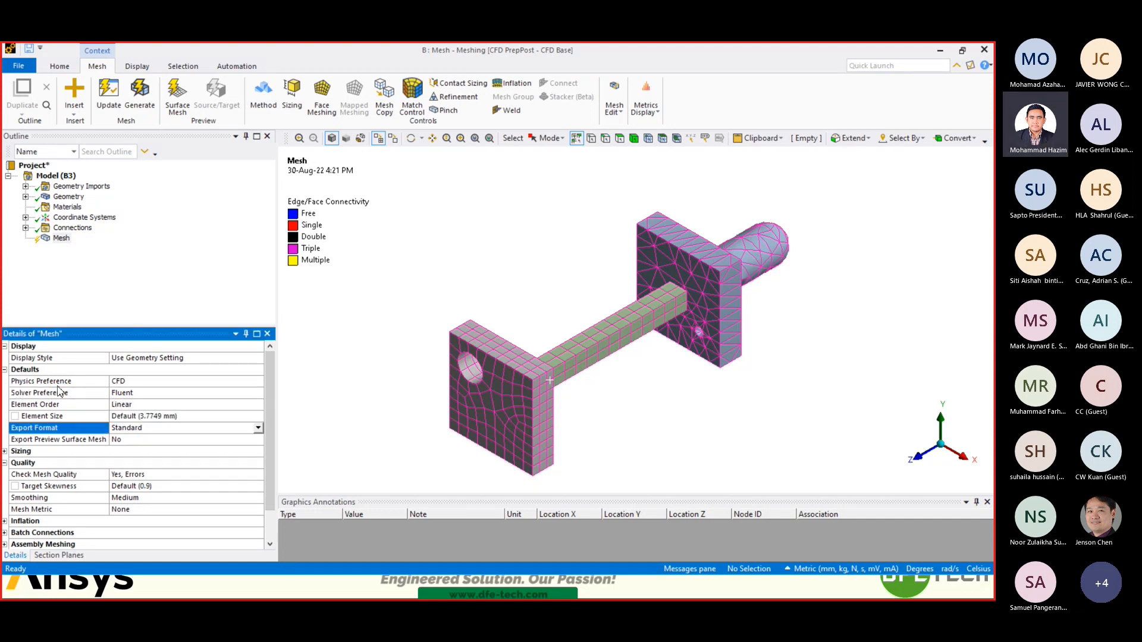
# - Return the mesh physics preference to Mechanical
pyautogui.click(203, 383)
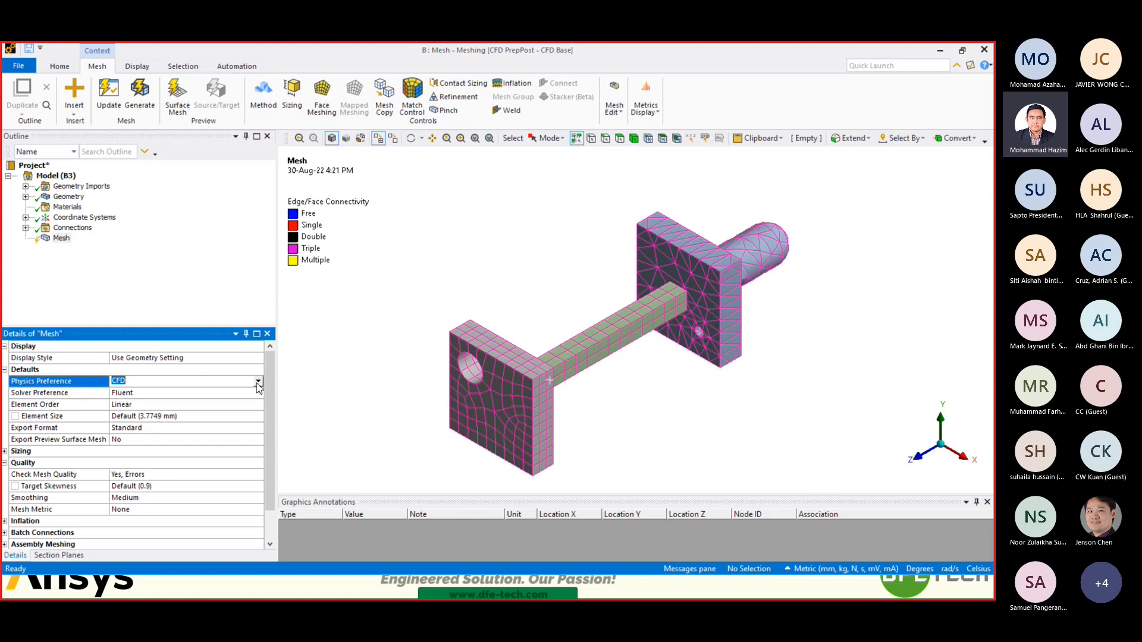
pyautogui.click(202, 384)
pyautogui.click(148, 397)
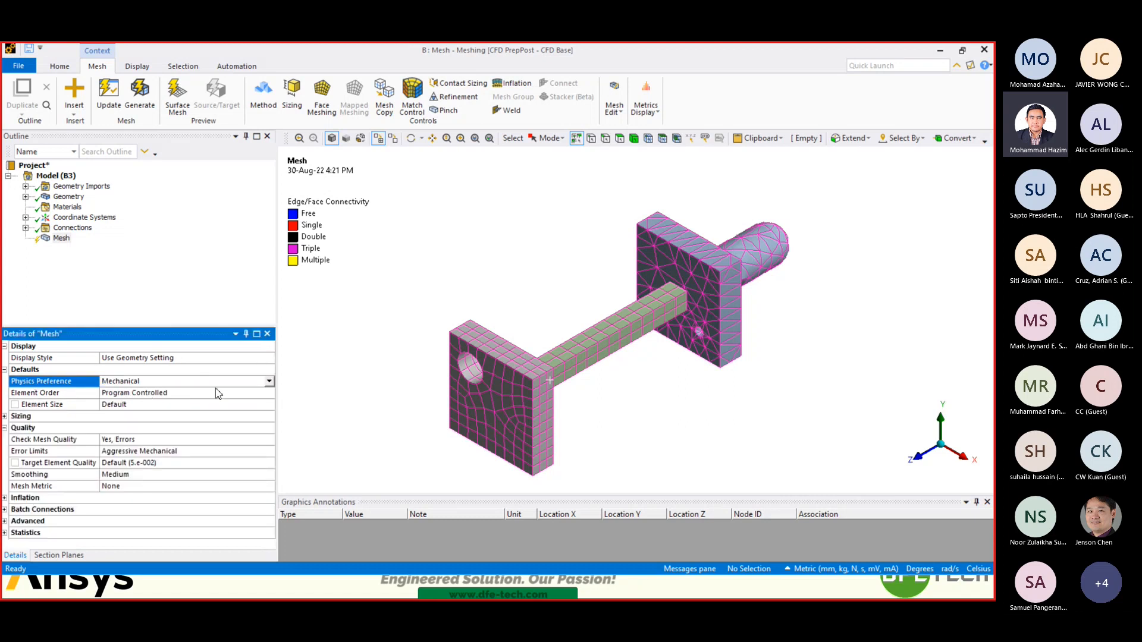
pyautogui.click(271, 383)
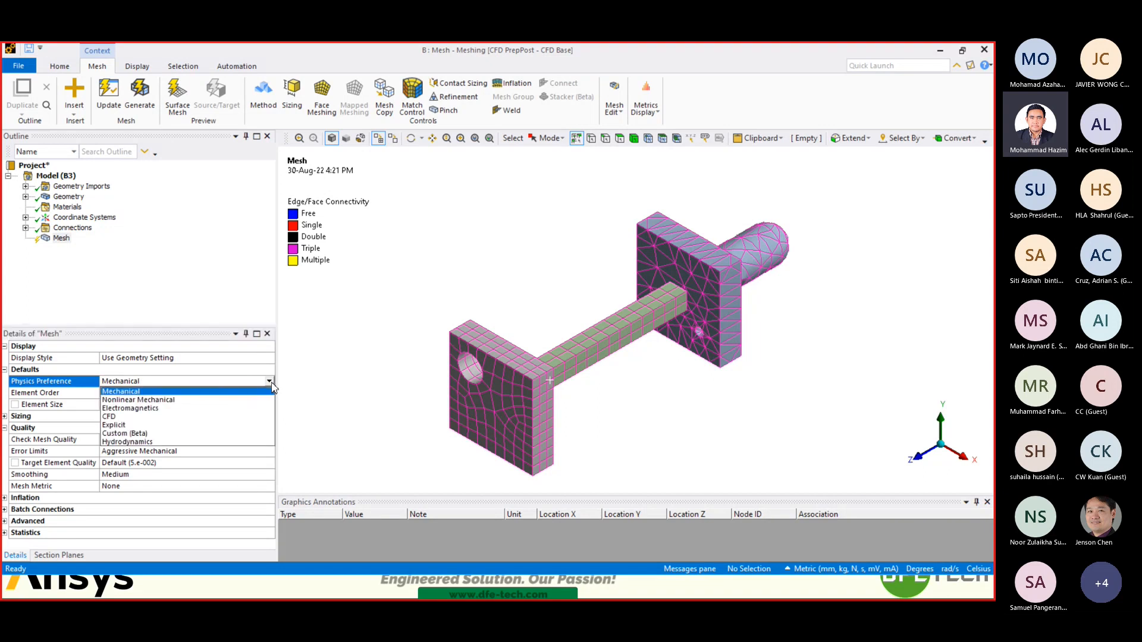
pyautogui.click(130, 393)
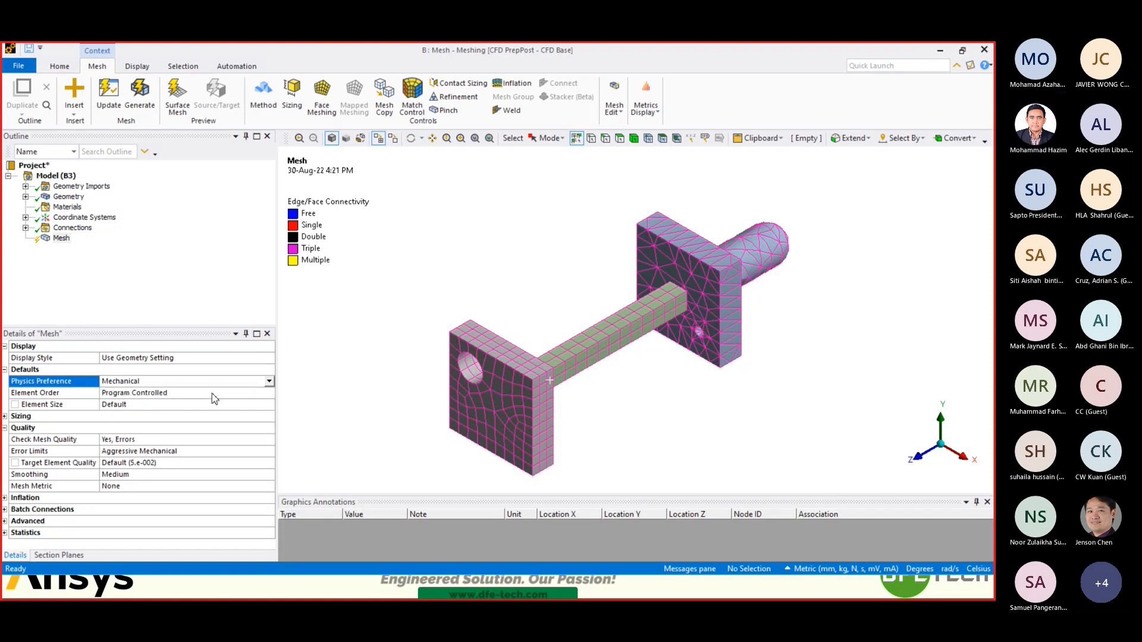
# - Review the available element order options for the mesh, keeping Program Controlled
pyautogui.click(76, 397)
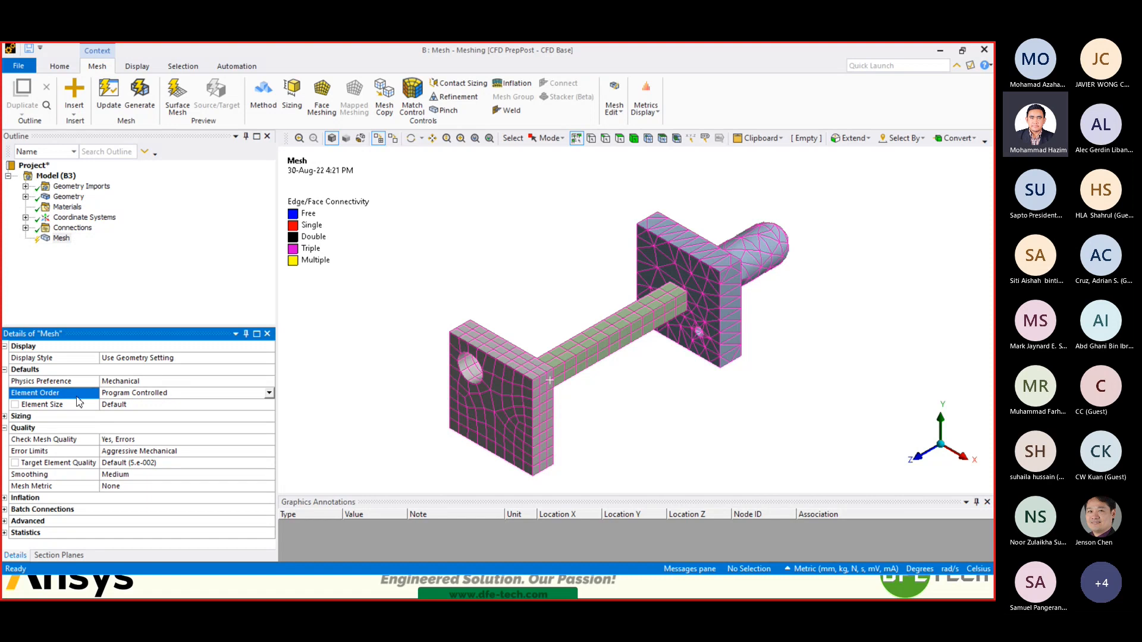
pyautogui.click(136, 394)
pyautogui.click(269, 392)
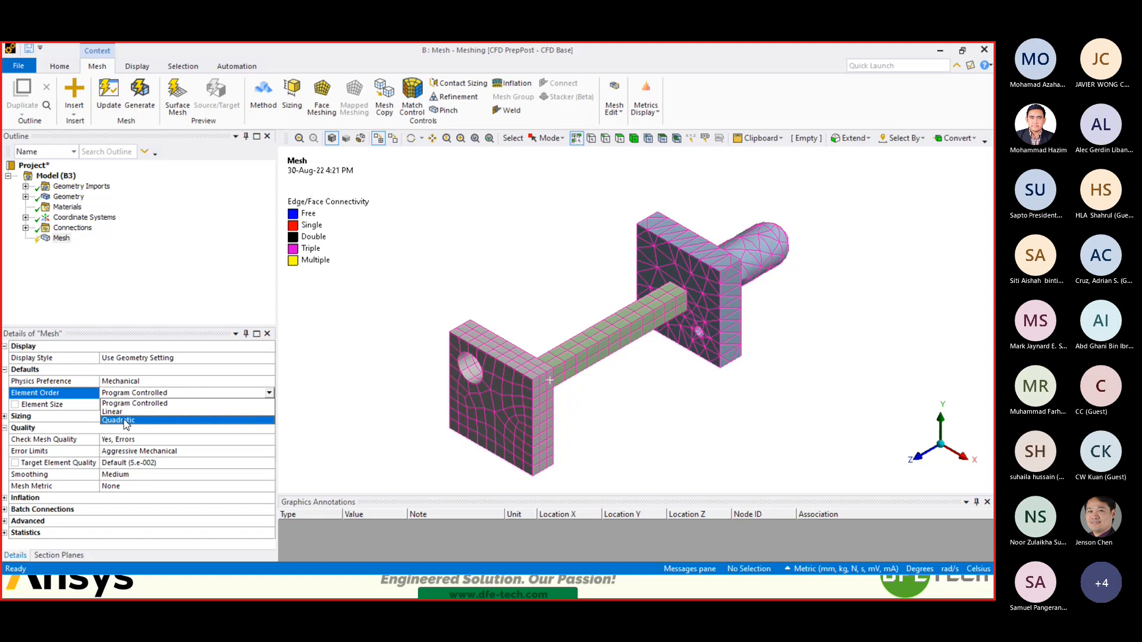
pyautogui.click(357, 407)
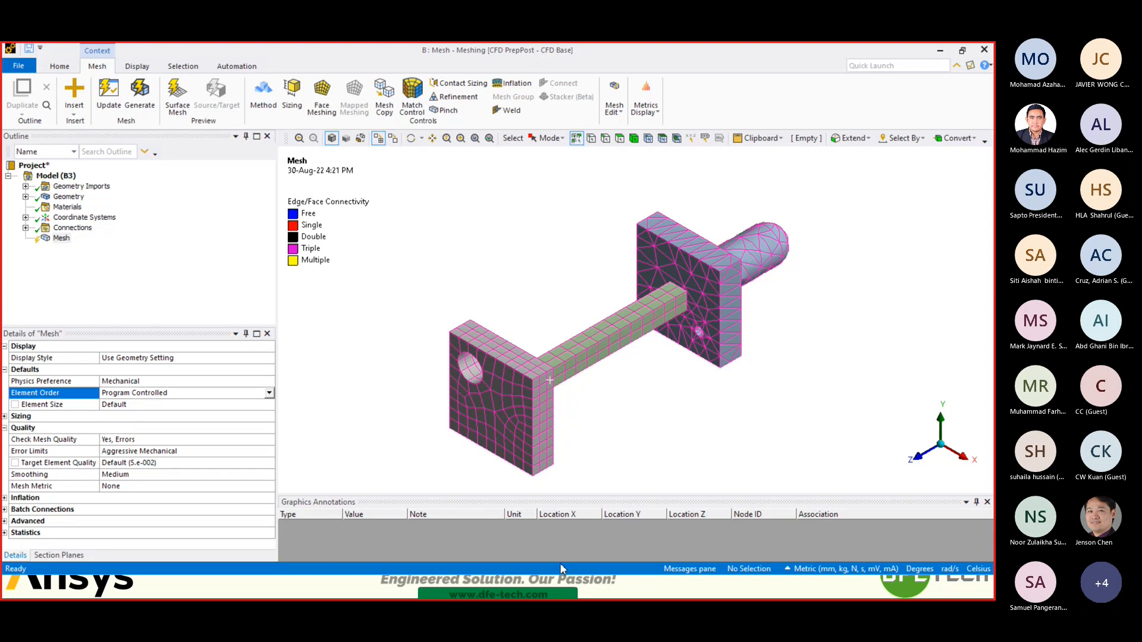
pyautogui.click(423, 582)
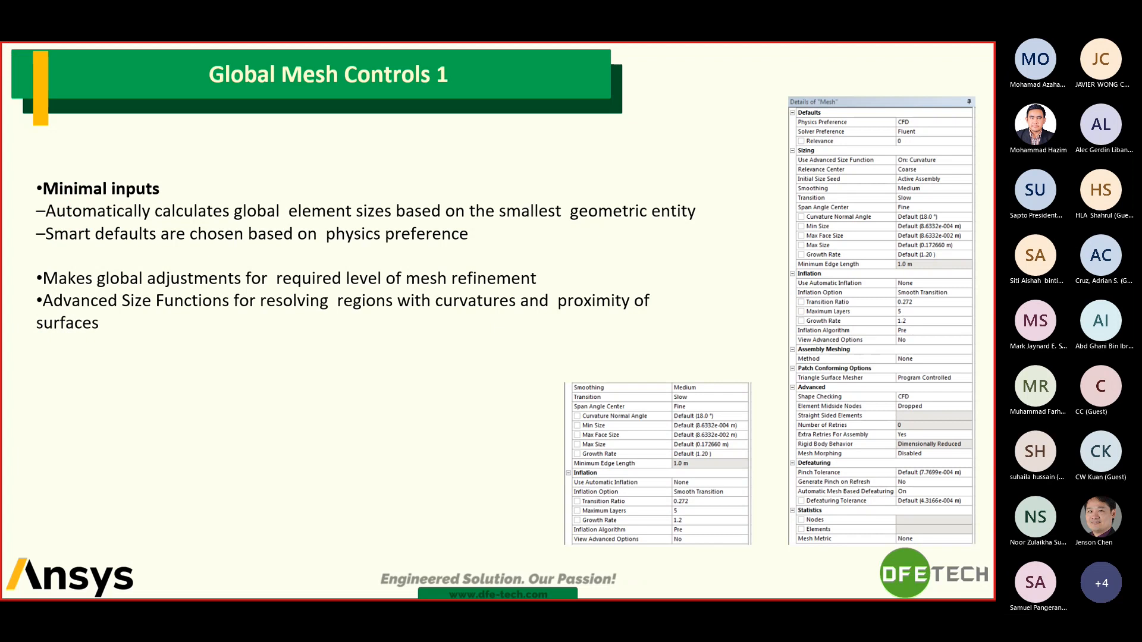
pyautogui.click(247, 268)
pyautogui.click(247, 269)
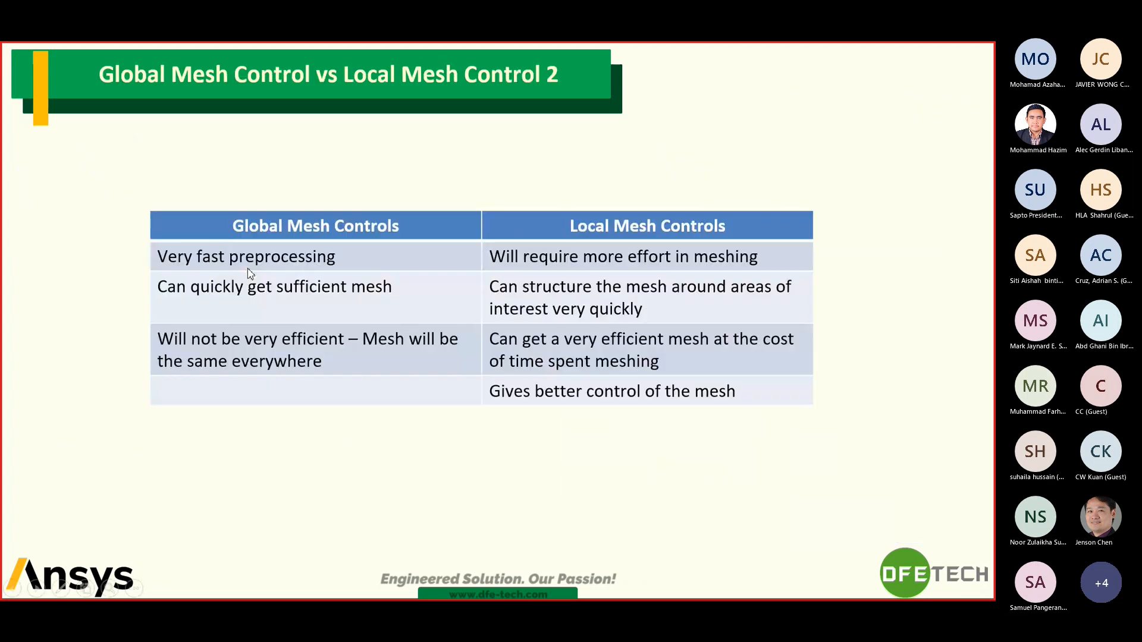
pyautogui.scroll(5, 247, 269)
pyautogui.scroll(-5, 245, 276)
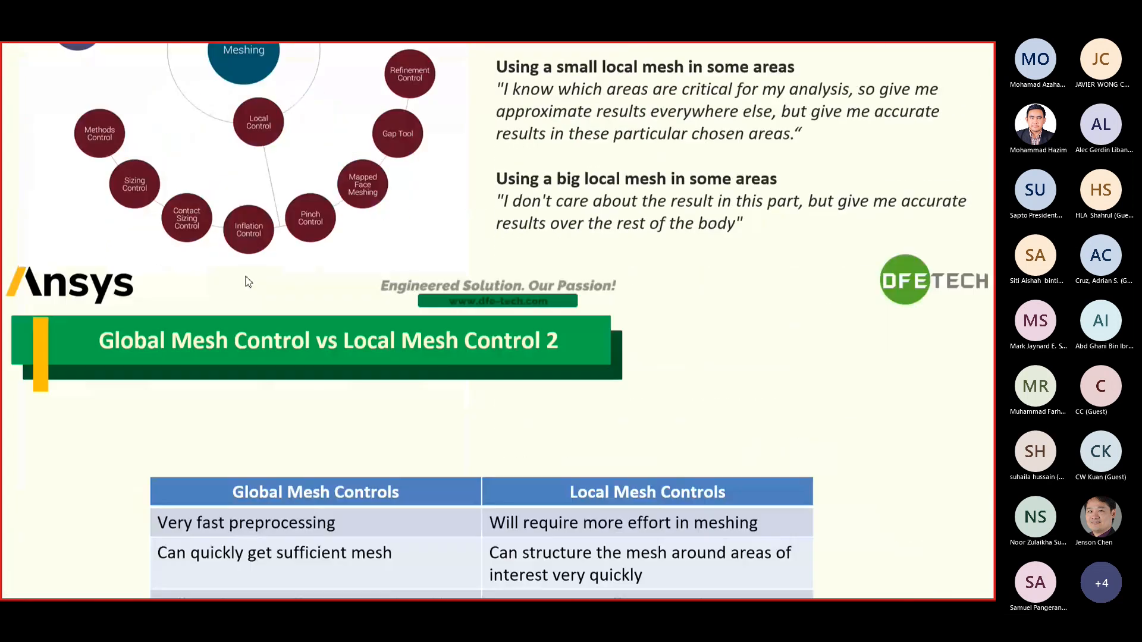
pyautogui.scroll(5, 252, 286)
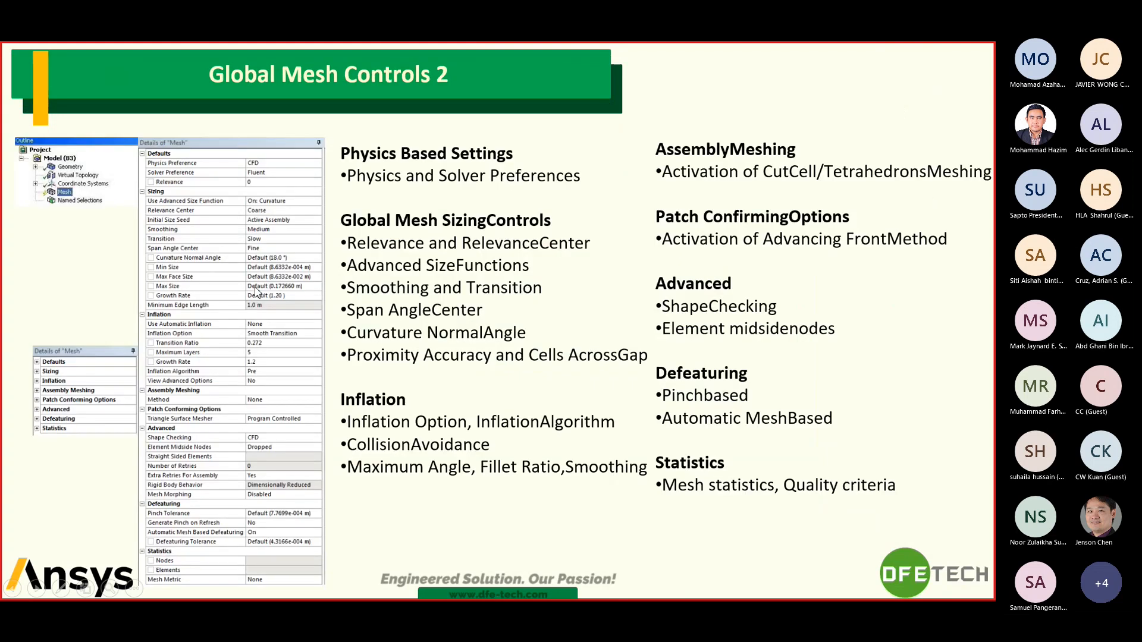
pyautogui.click(255, 288)
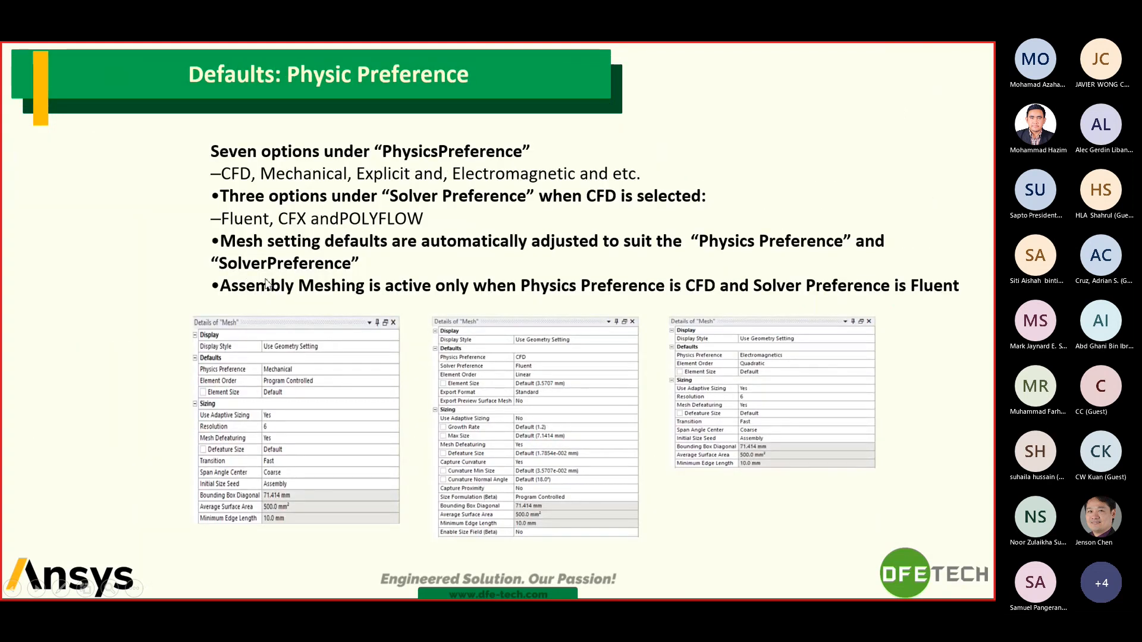
pyautogui.click(256, 288)
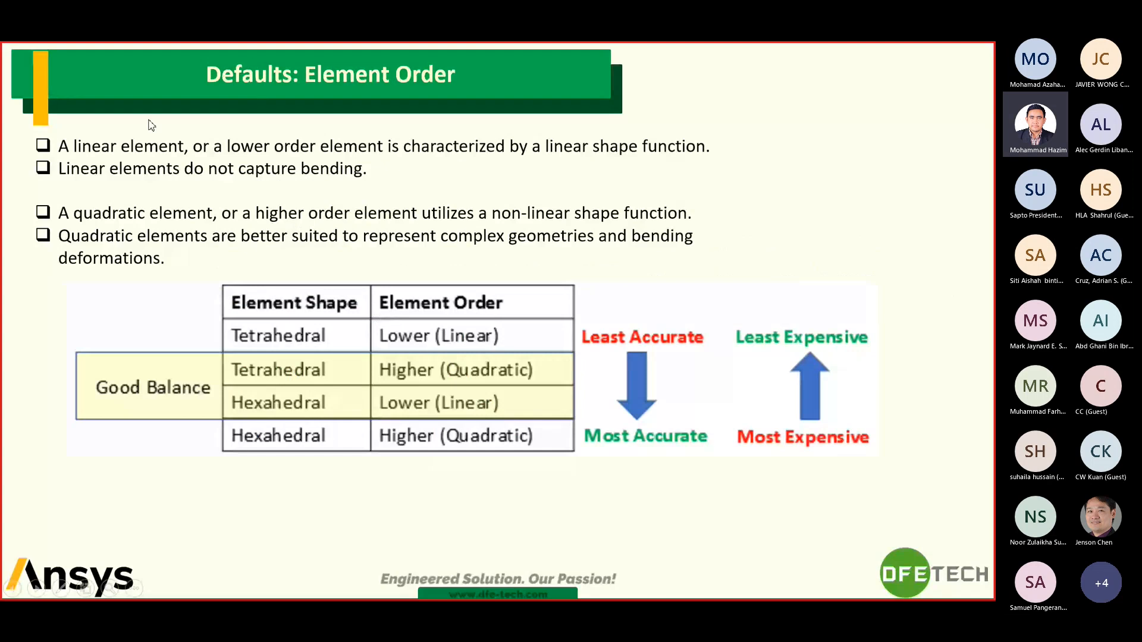
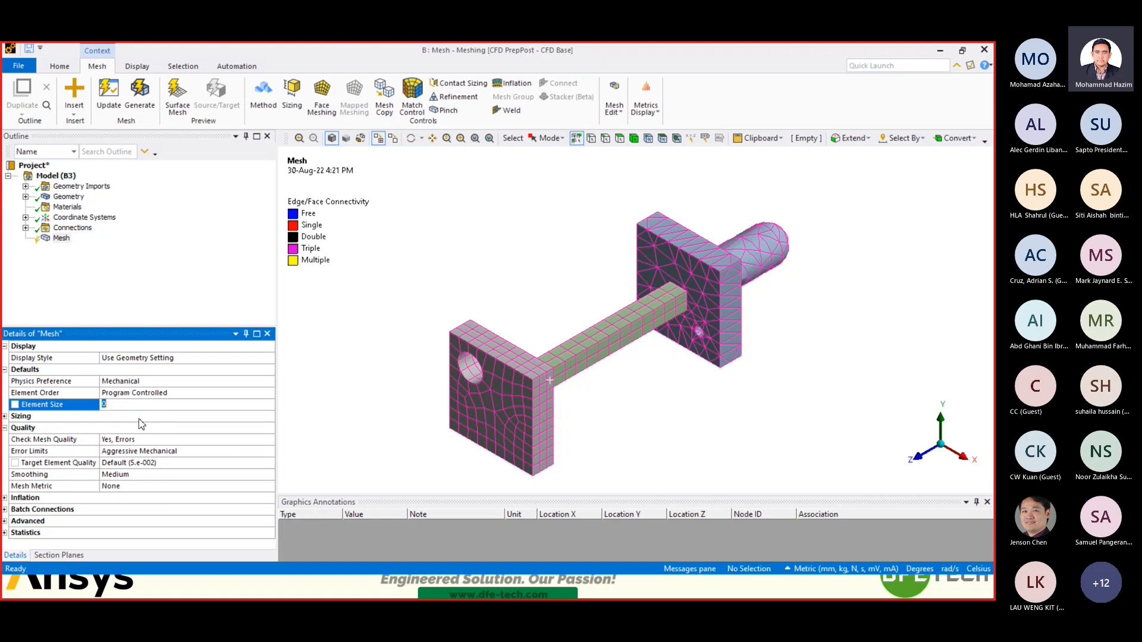
# - Set the global element size to 2 mm and generate the mesh for all bodies
pyautogui.click(140, 418)
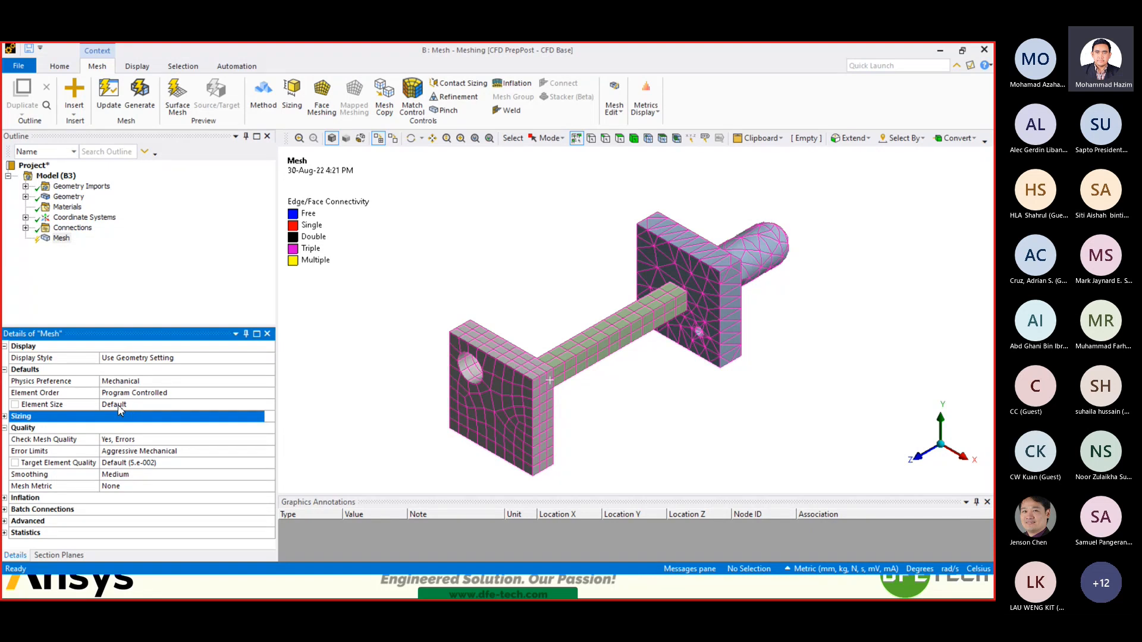
pyautogui.click(125, 405)
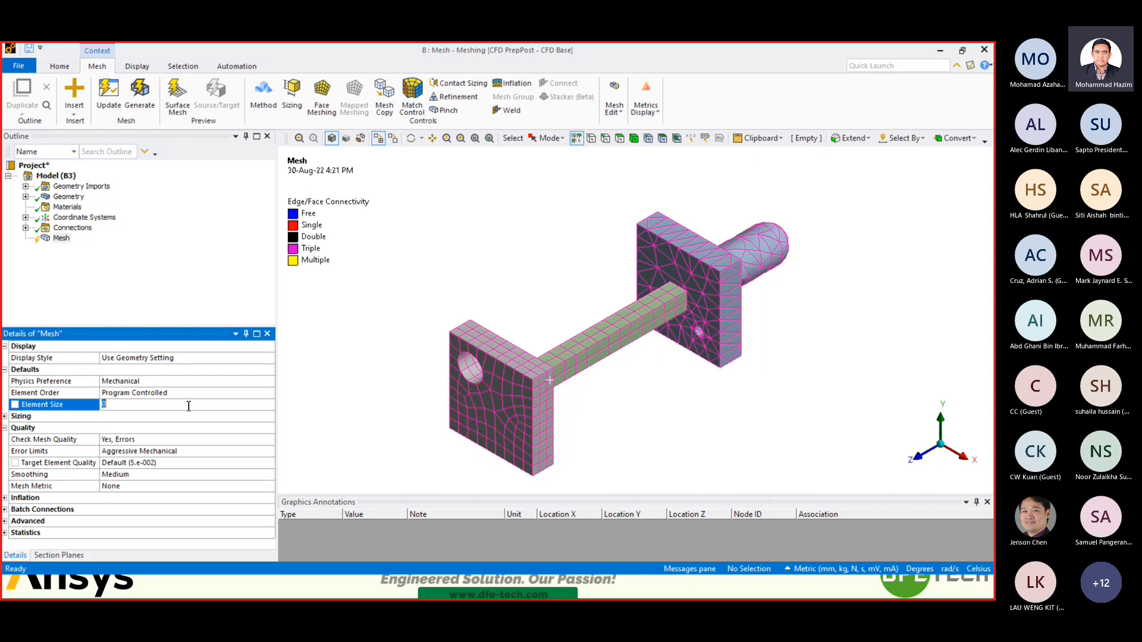
pyautogui.write('2')
pyautogui.click(191, 429)
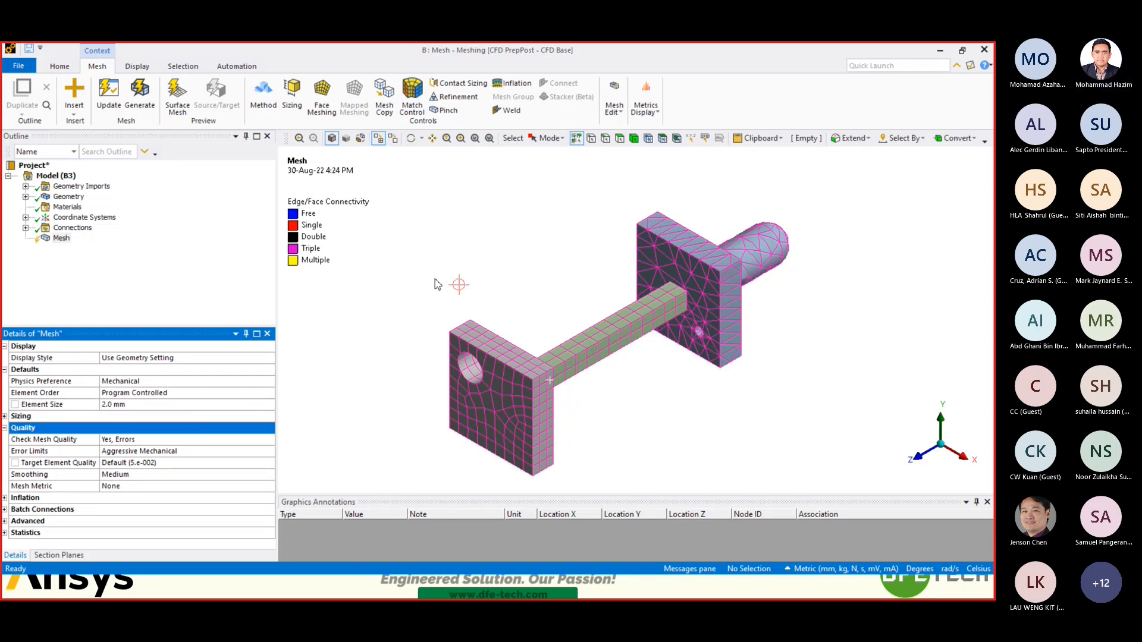
pyautogui.click(140, 95)
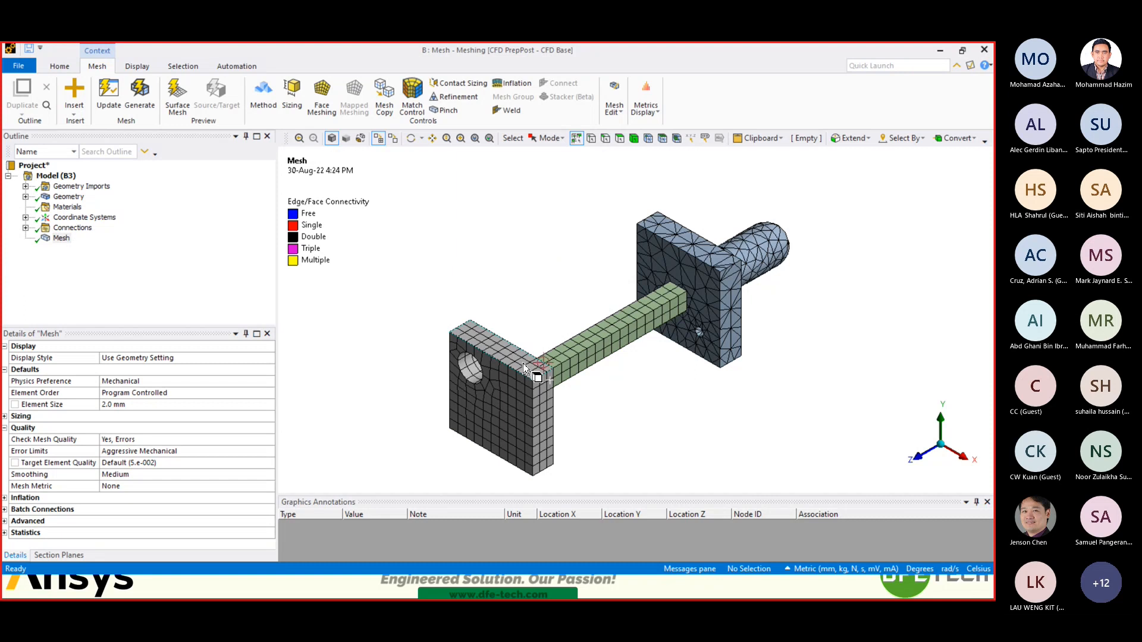
# - Inspect the 2 mm mesh on the plates and bar, and expand the mesh statistics to show node and element counts
pyautogui.scroll(3, 494, 374)
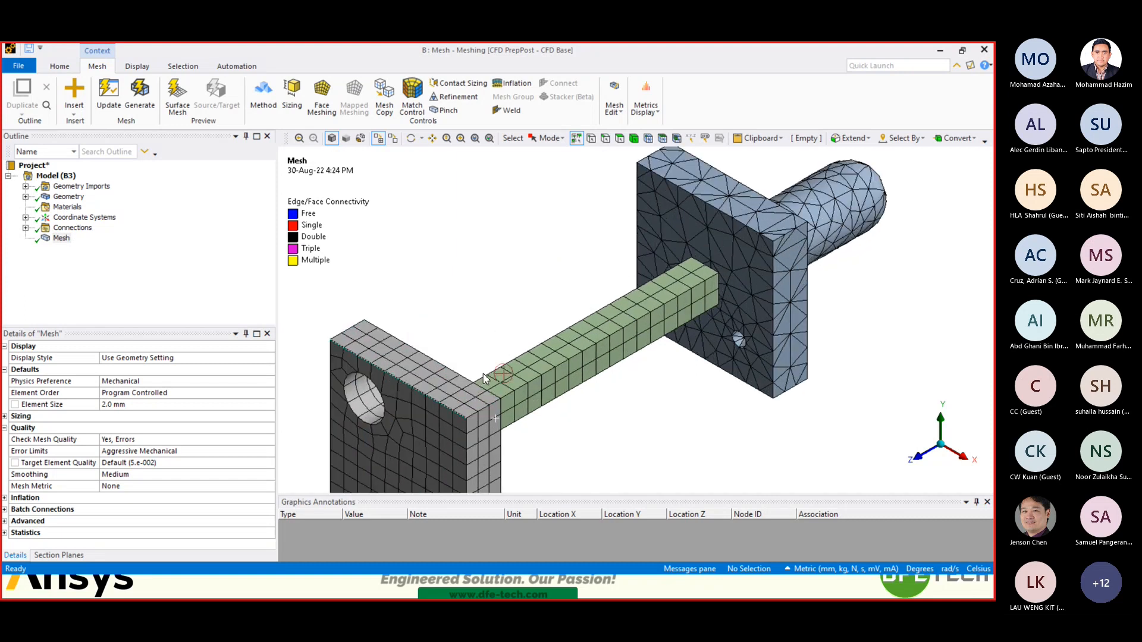
pyautogui.scroll(-2, 485, 379)
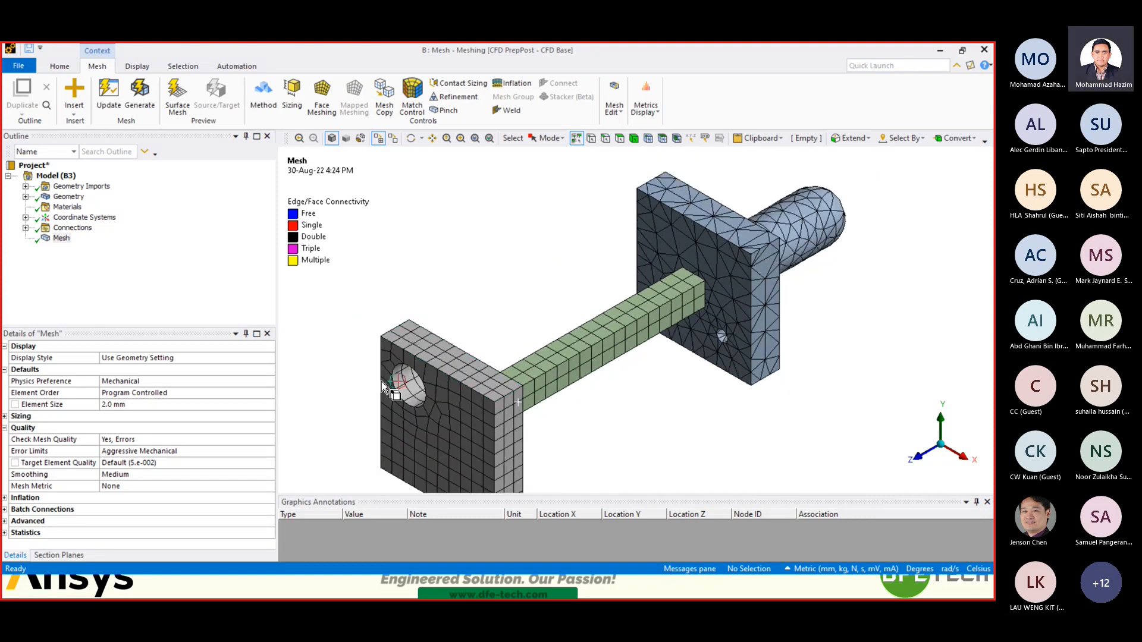
pyautogui.click(165, 403)
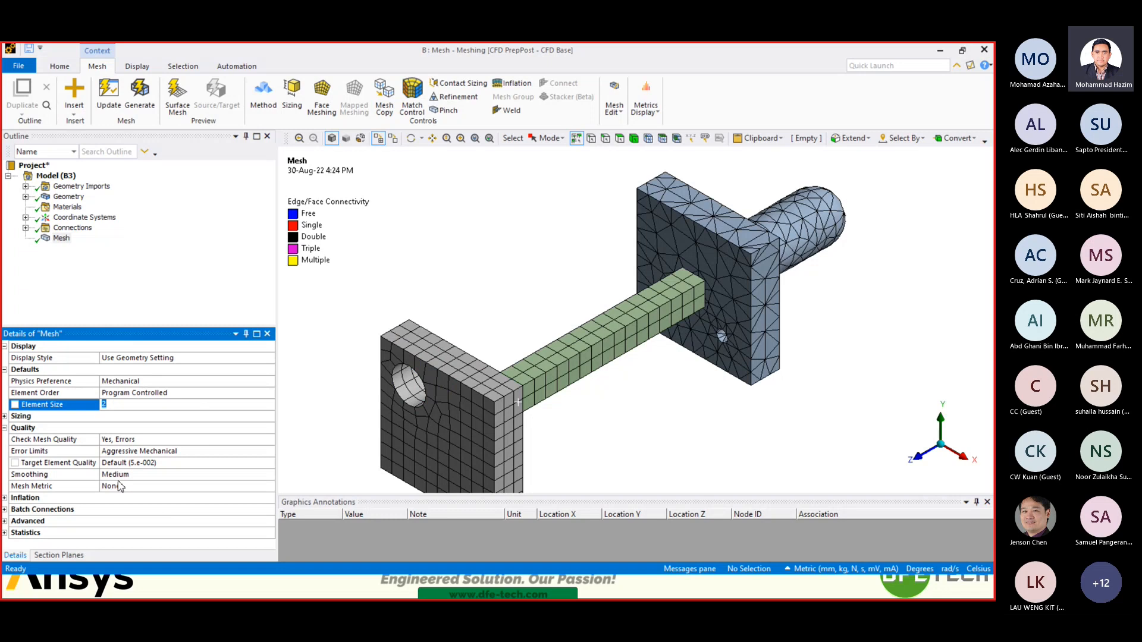
pyautogui.click(53, 533)
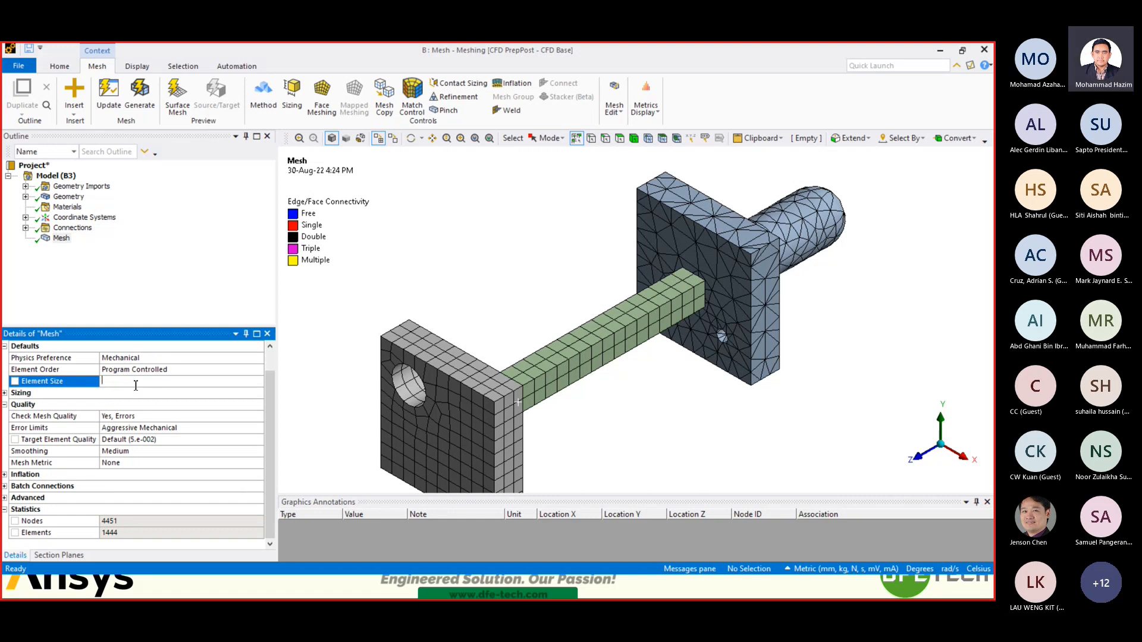
# - Re-enter the 2 mm element size, regenerate the mesh and check its node and element statistics
pyautogui.write('mm')
pyautogui.click(142, 102)
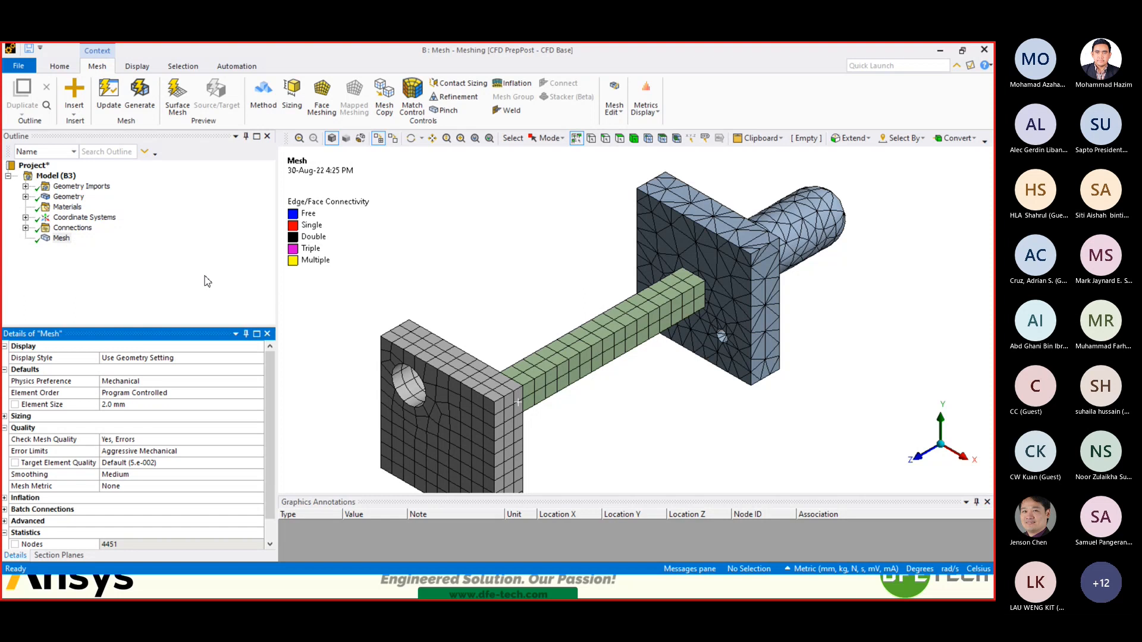
pyautogui.scroll(-1, 188, 384)
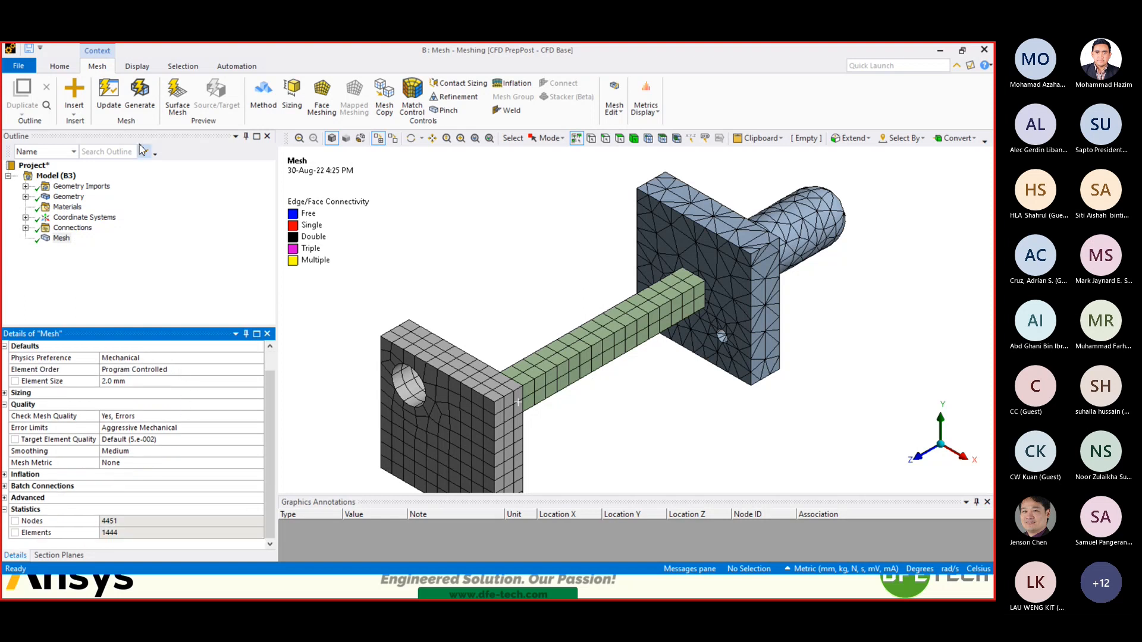
pyautogui.scroll(1, 178, 440)
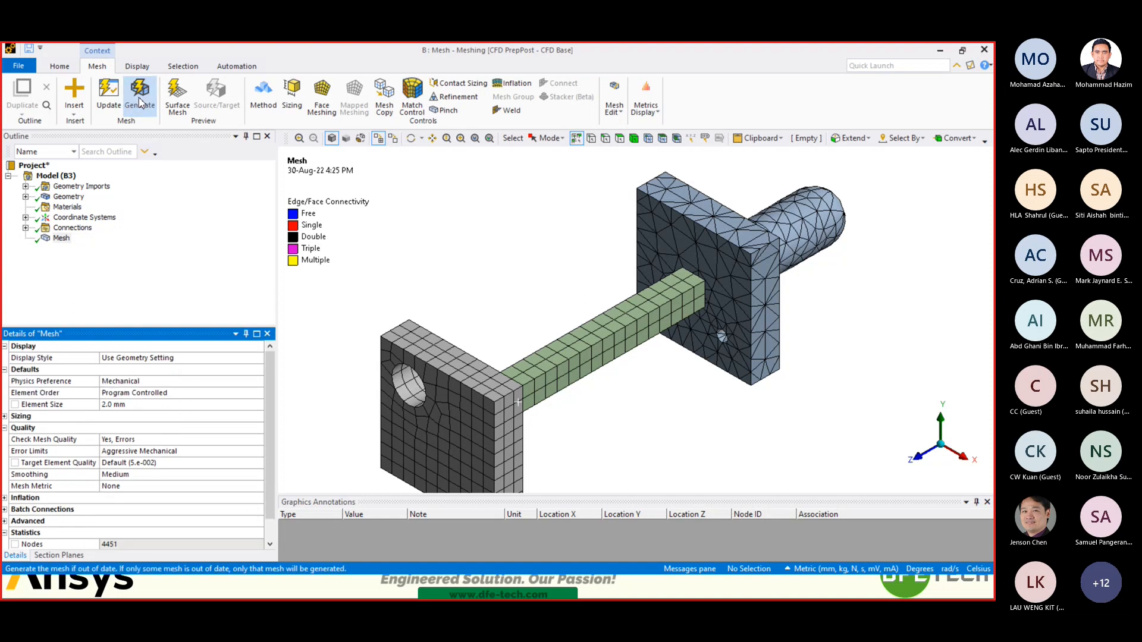
# - Set the global element size to 1 mm, regenerate the mesh and inspect the finer elements on the plates, bar and cylinder
pyautogui.click(134, 404)
pyautogui.write('1')
pyautogui.click(193, 303)
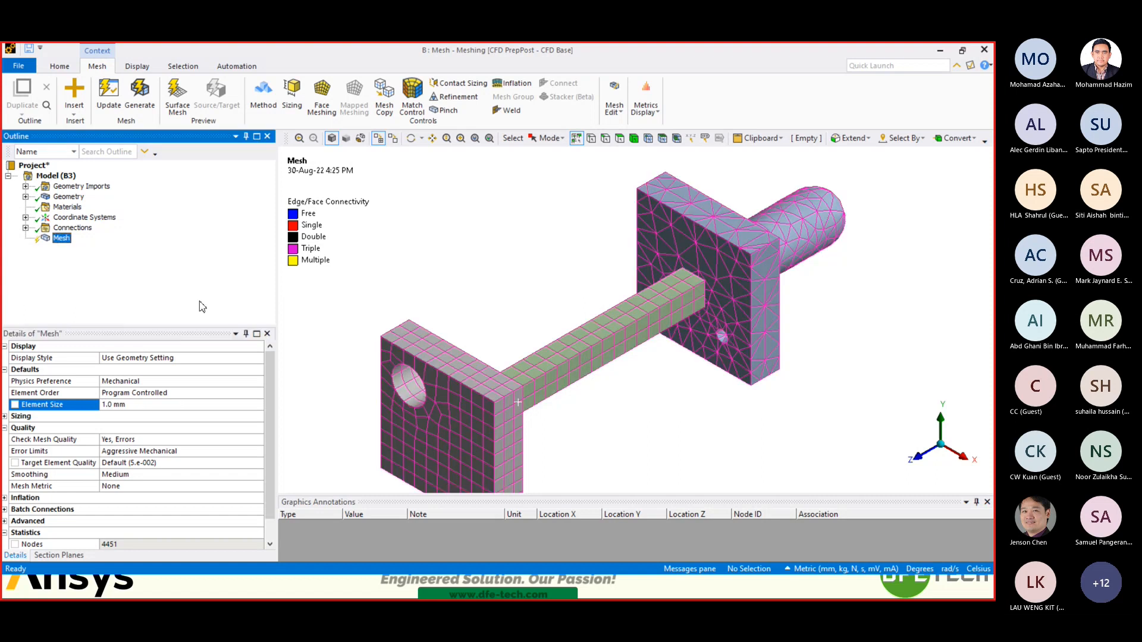
pyautogui.click(141, 94)
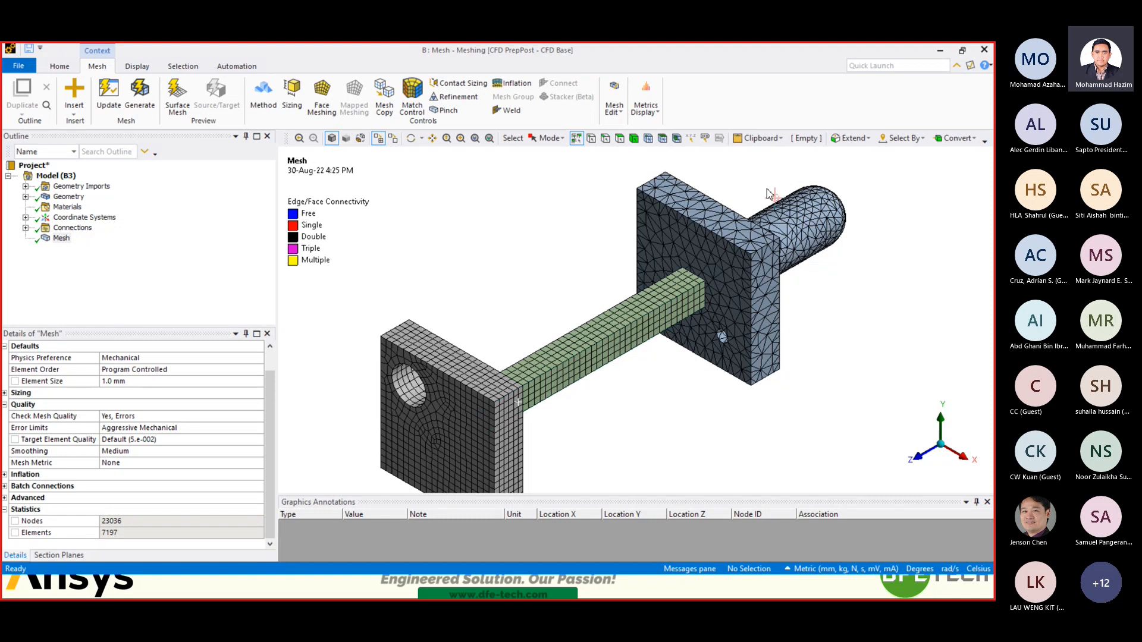
pyautogui.scroll(2, 773, 217)
pyautogui.scroll(-3, 663, 307)
pyautogui.moveTo(662, 308); pyautogui.dragTo(614, 321, button='middle')
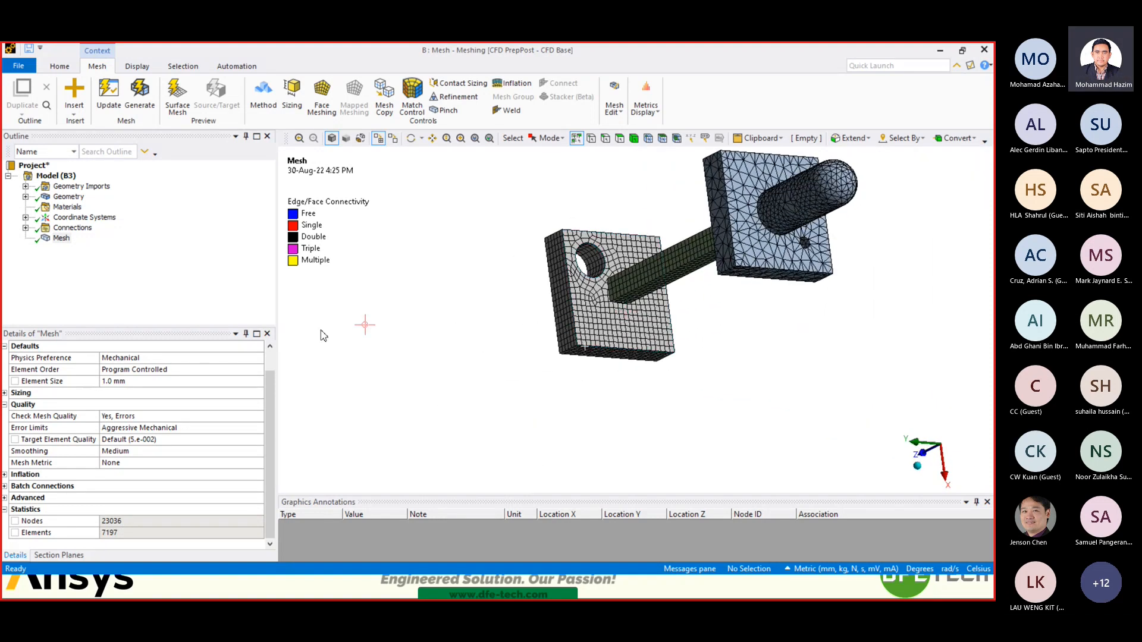
# - Reset the global element size to its default by entering 0
pyautogui.click(131, 381)
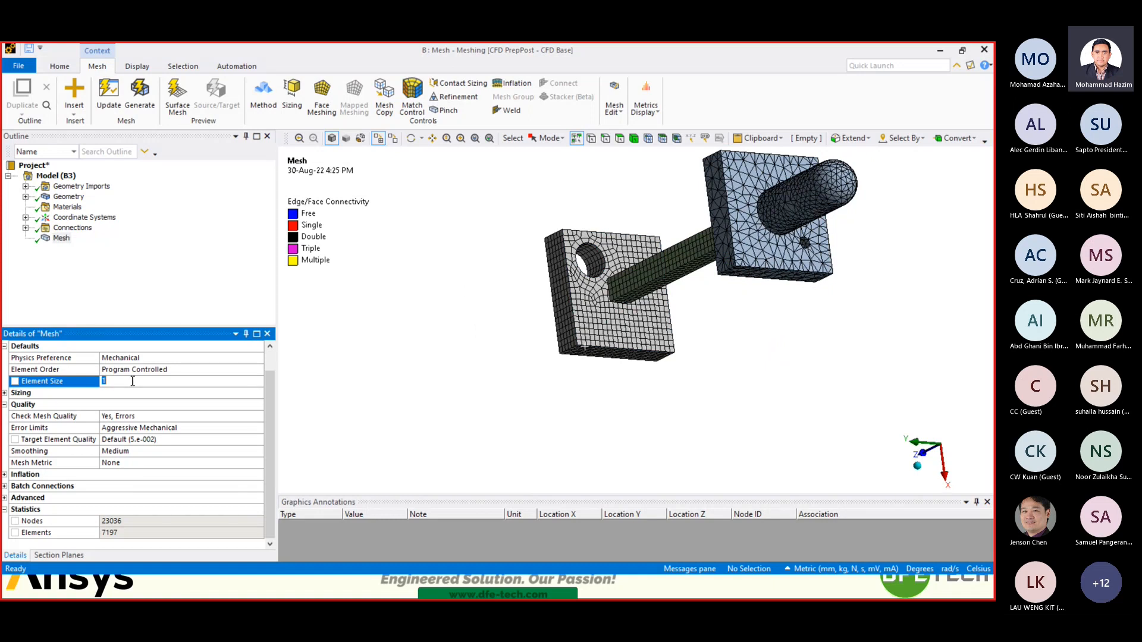
pyautogui.write('0')
pyautogui.press('Return')
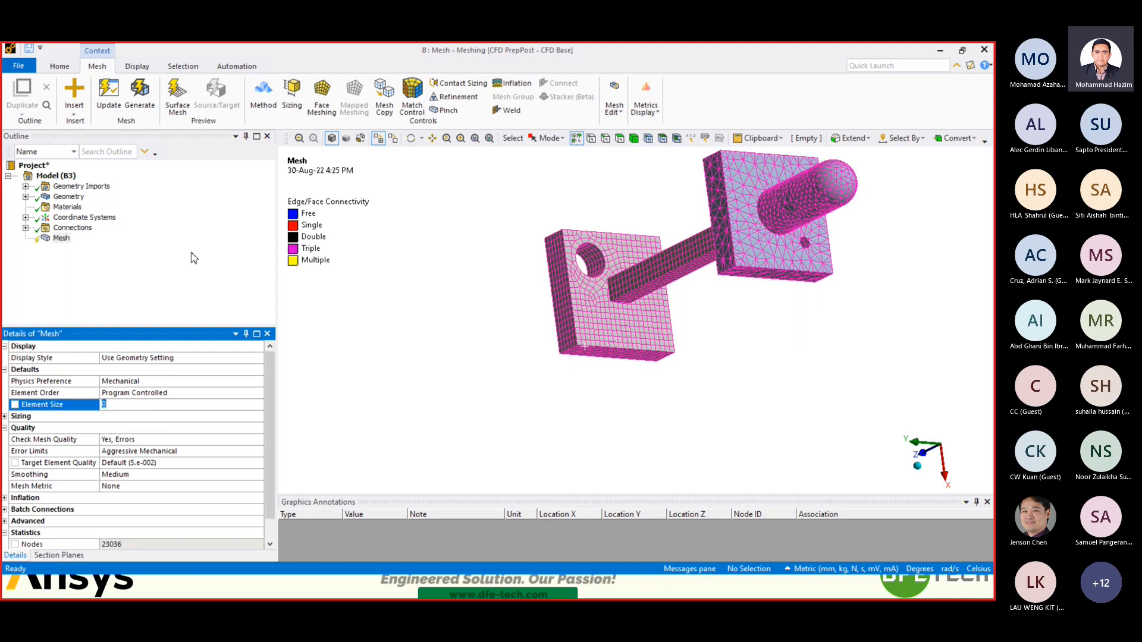
# - Regenerate the mesh at the default element size and inspect the coarser elements on the plates, bar and cylinder
pyautogui.click(140, 95)
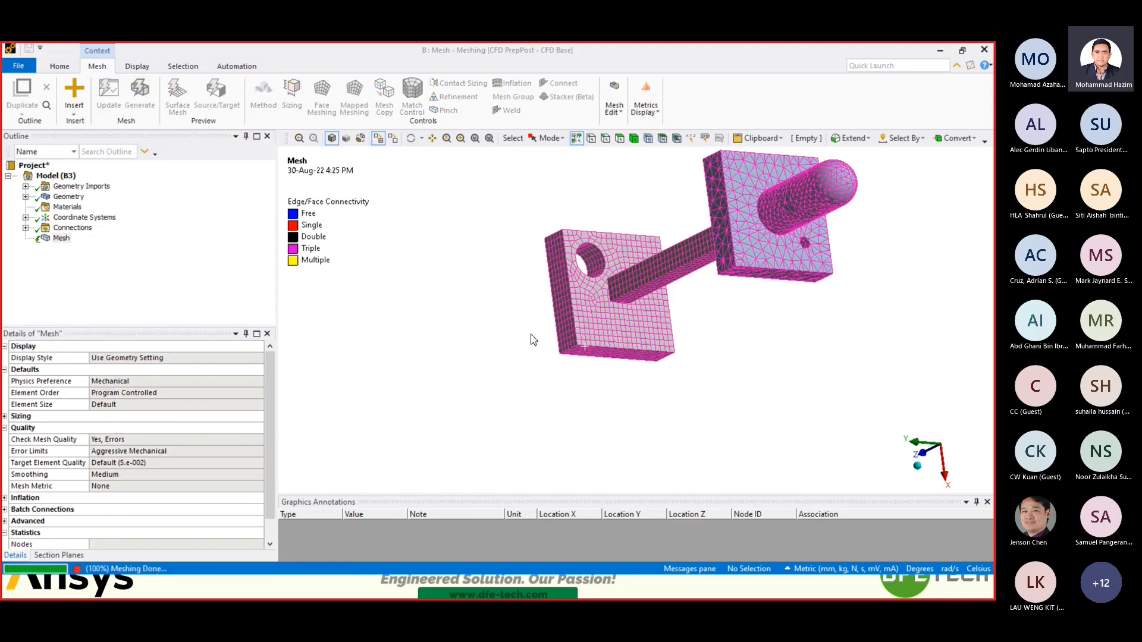
pyautogui.scroll(3, 737, 338)
pyautogui.scroll(-6, 620, 326)
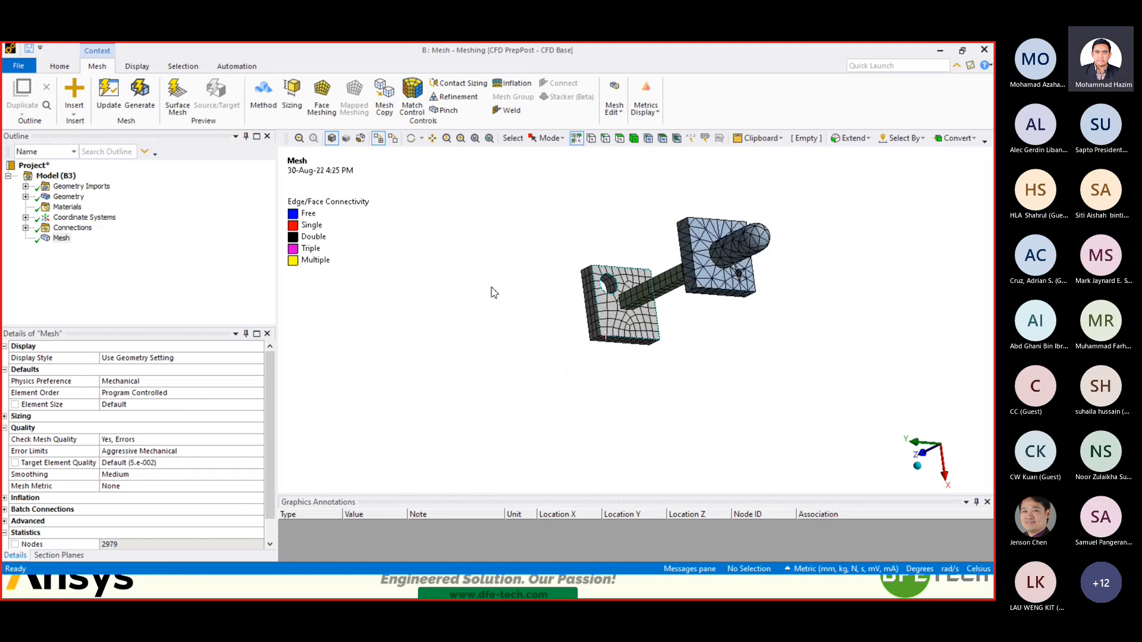
pyautogui.moveTo(556, 273); pyautogui.dragTo(637, 288, button='middle')
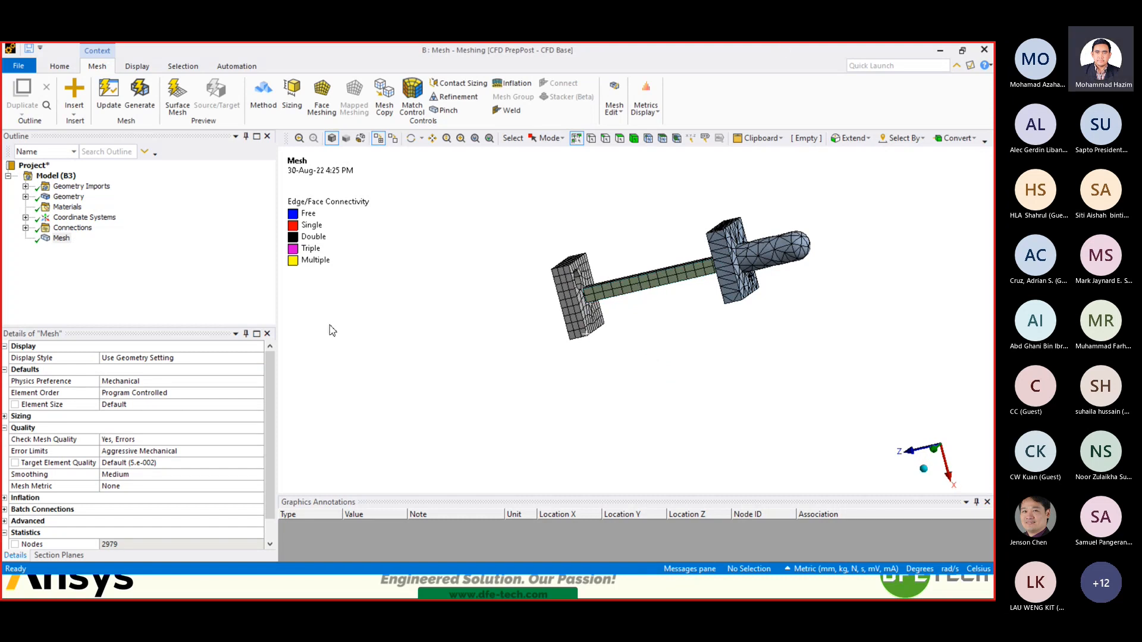
# - Collapse the Display and Defaults groups, expand Sizing, and view the available options for Use Adaptive Sizing
pyautogui.click(4, 370)
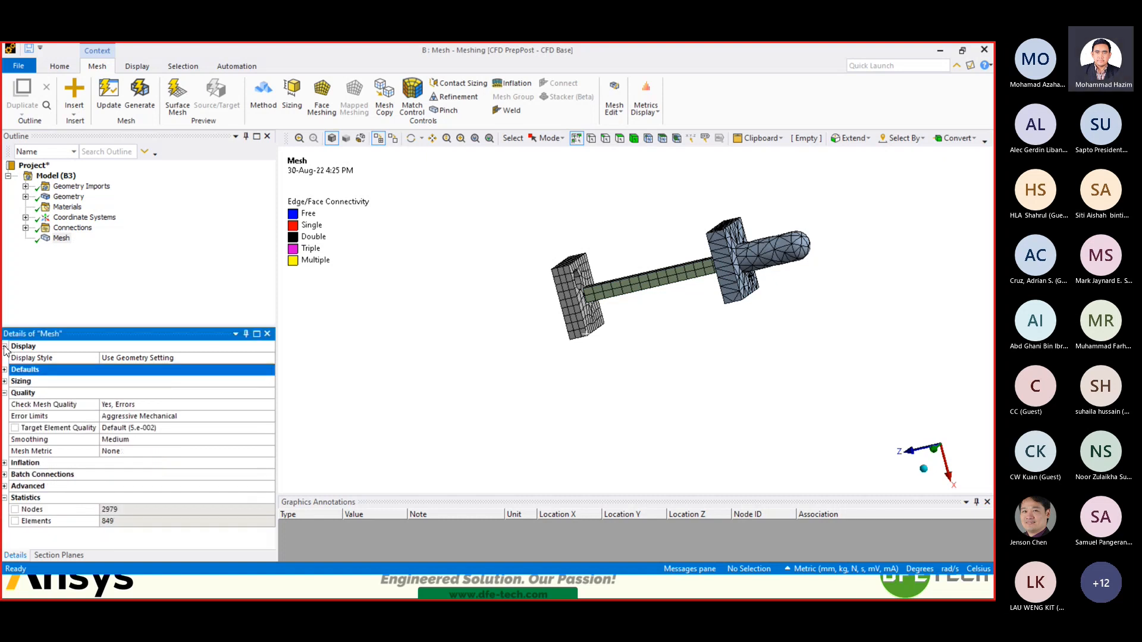
pyautogui.click(4, 347)
pyautogui.click(5, 369)
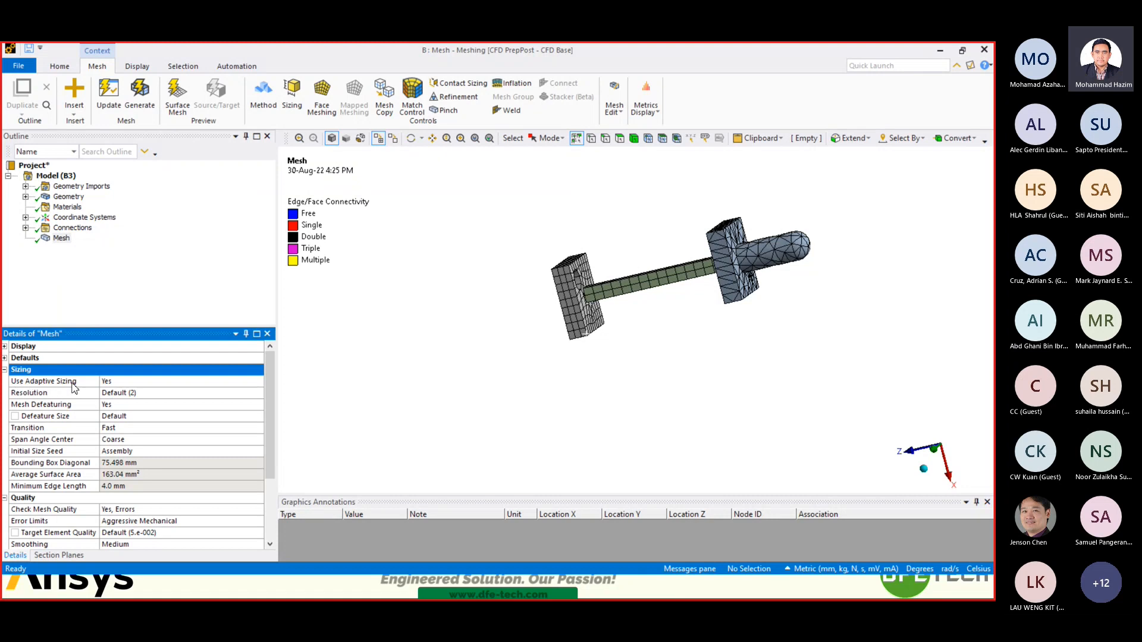
pyautogui.click(112, 383)
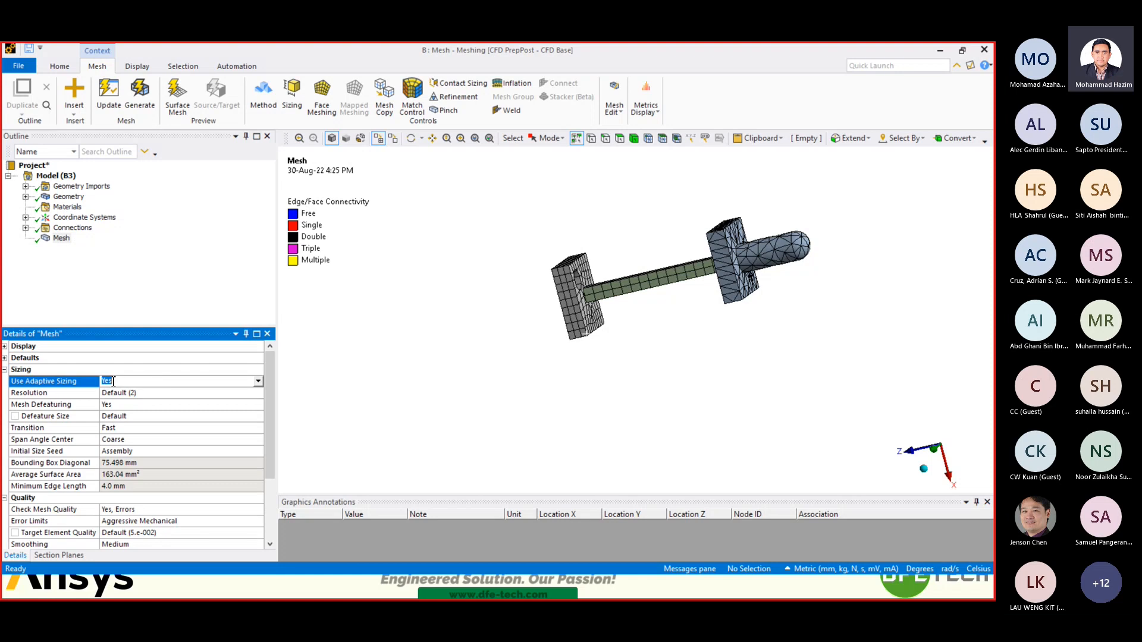
pyautogui.click(259, 382)
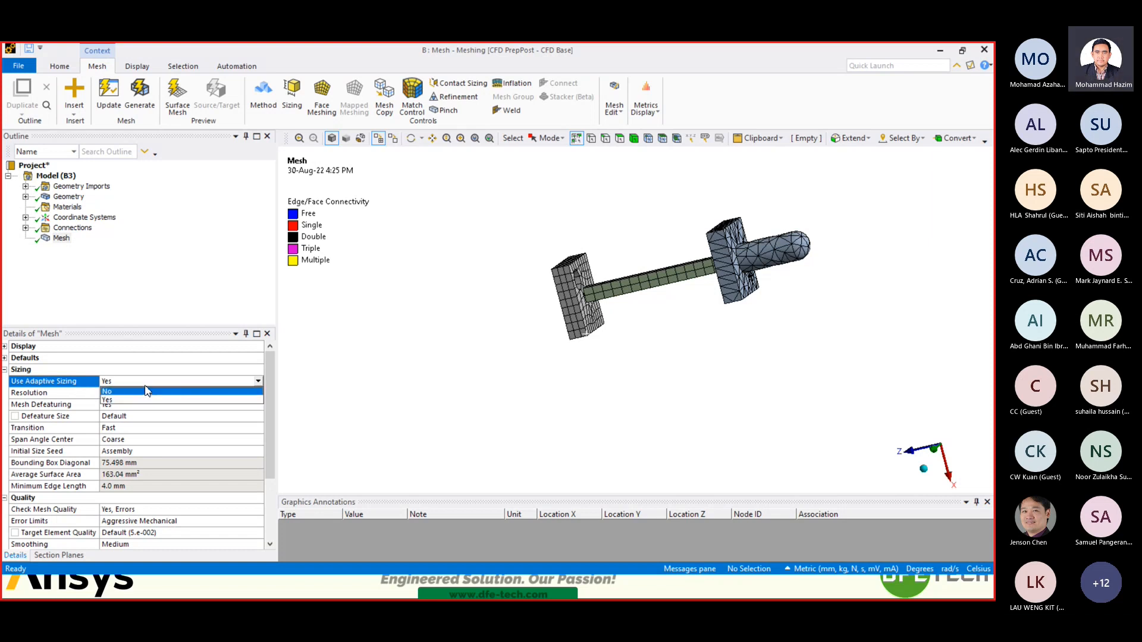
pyautogui.click(443, 443)
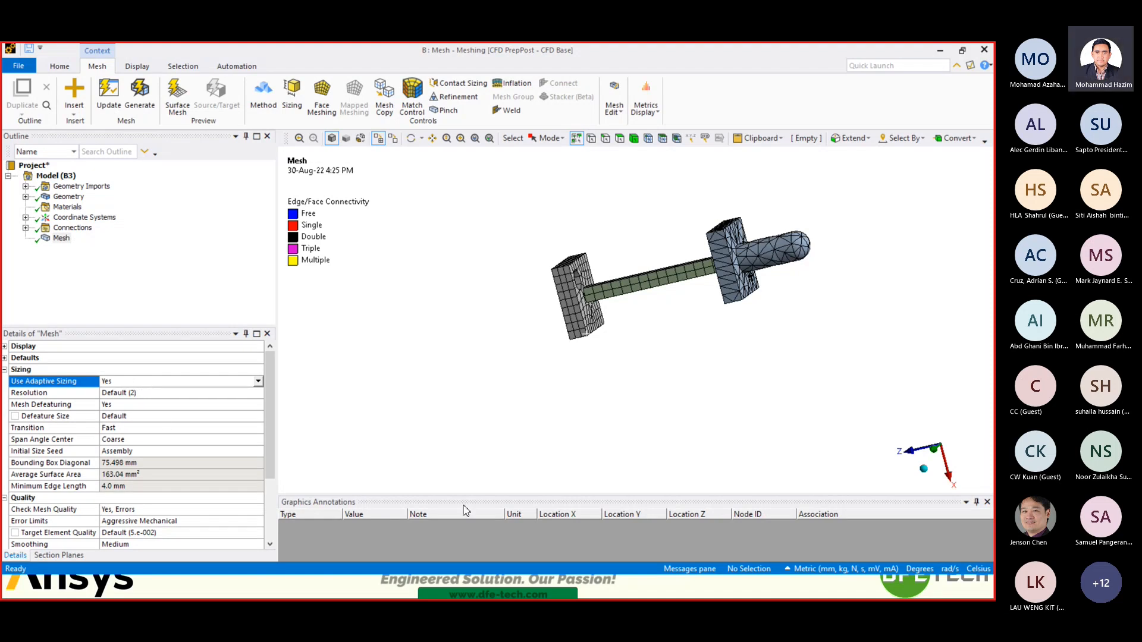
# - Switch to the DFETECH Global Meshing2 presentation in PowerPoint and show slide 13, "Adaptive"
pyautogui.press('super')
pyautogui.click(763, 434)
pyautogui.press('super')
pyautogui.moveTo(407, 588)
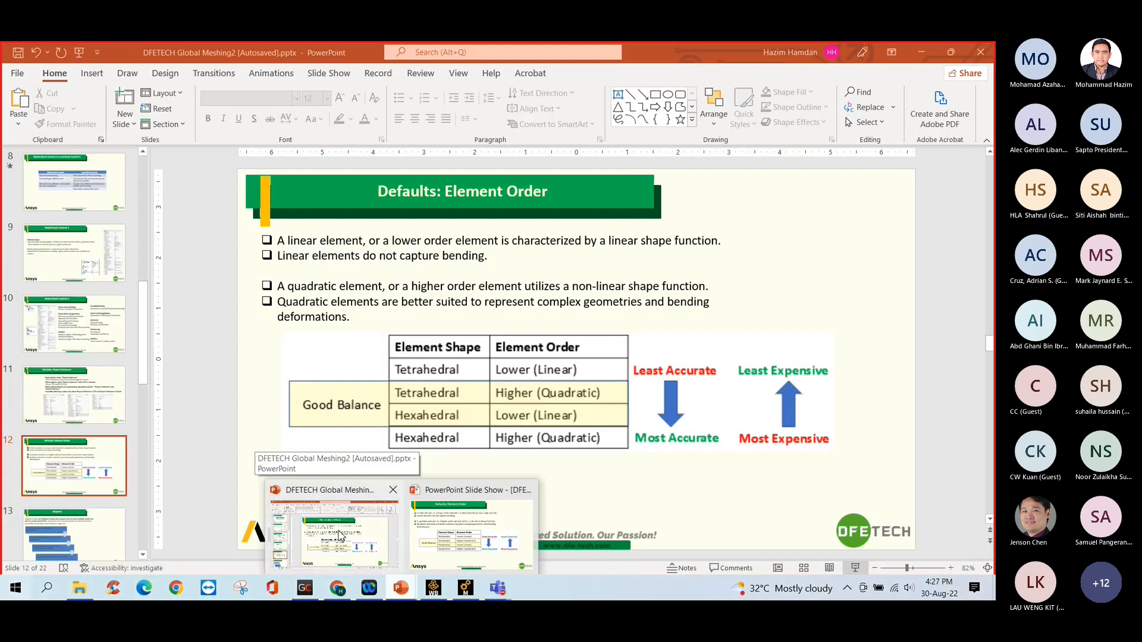
pyautogui.click(332, 529)
pyautogui.click(42, 537)
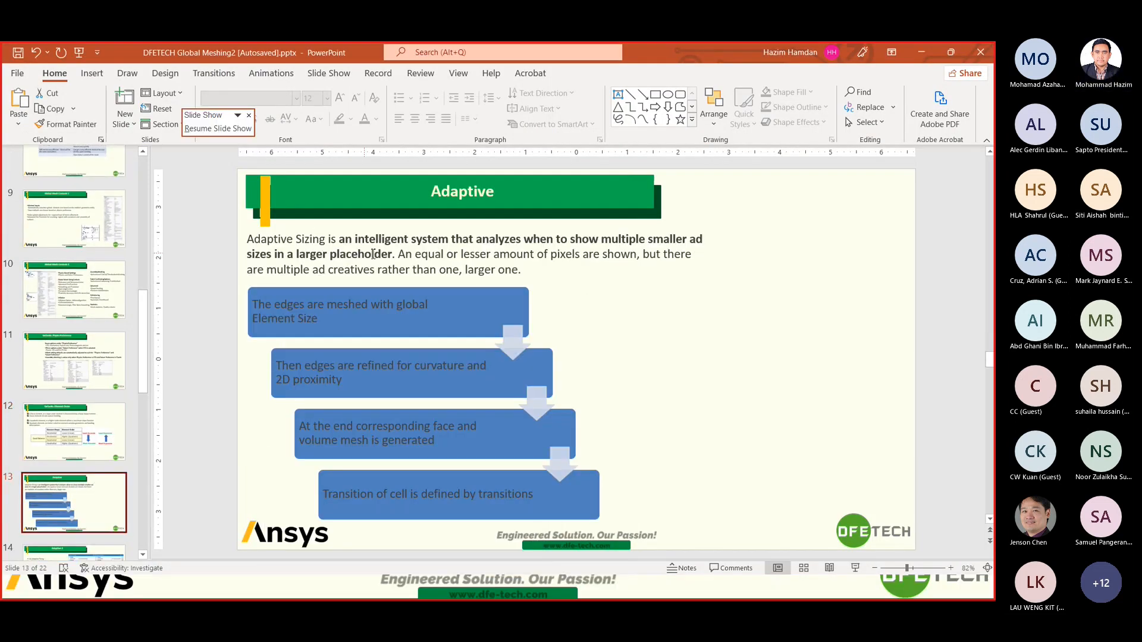
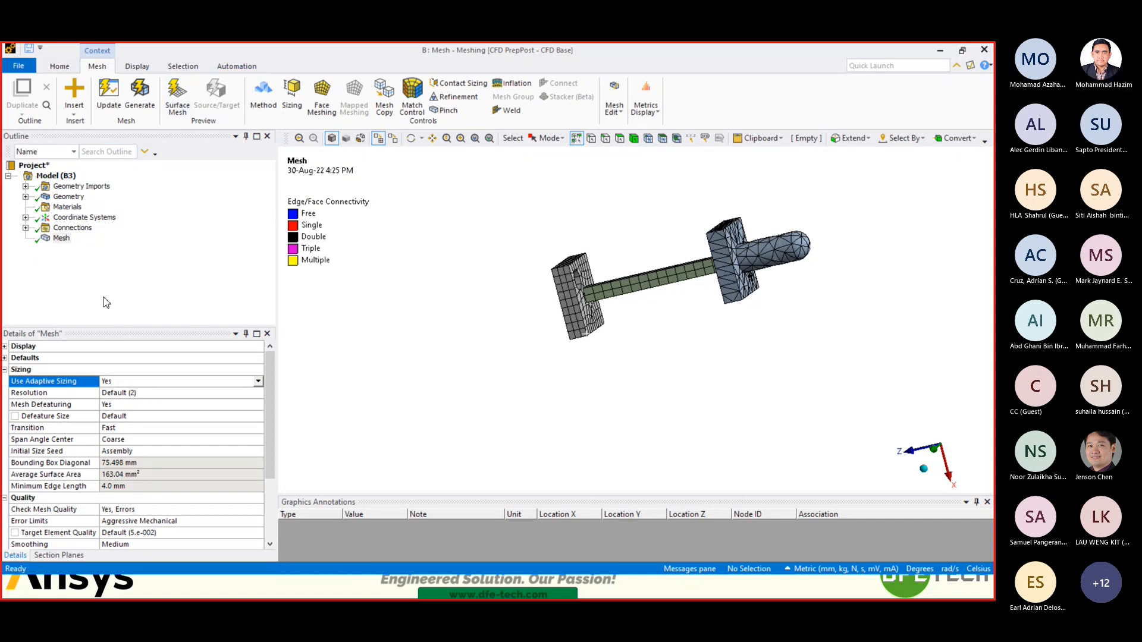
# - Toggle Use Adaptive Sizing between No and Yes to compare the sizing settings, and finish with it set to No
pyautogui.click(257, 381)
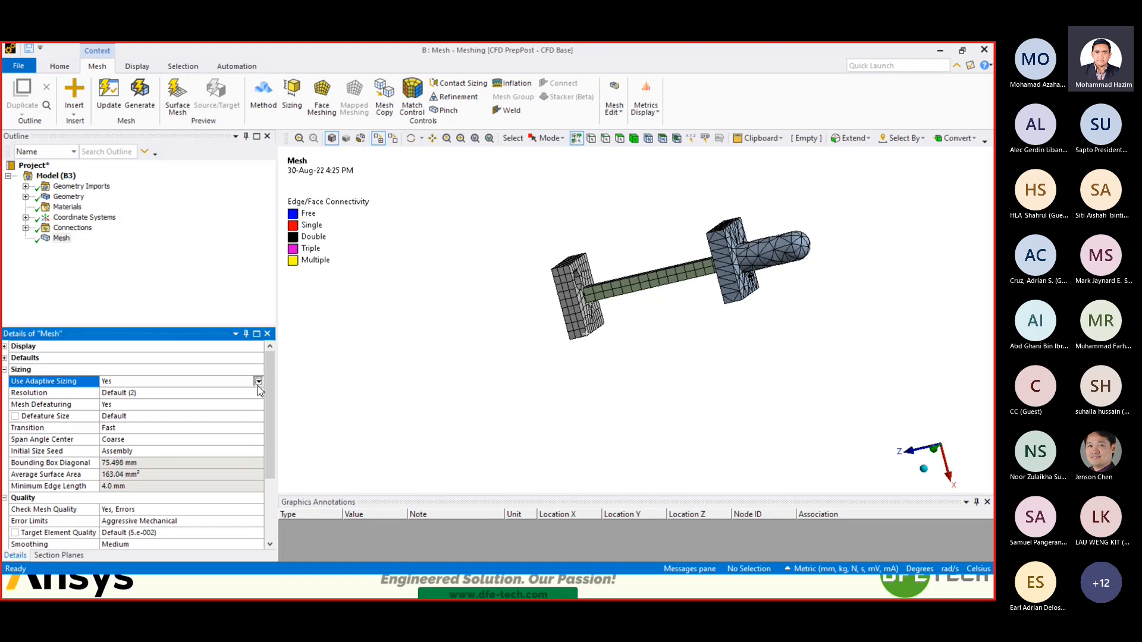
pyautogui.click(171, 391)
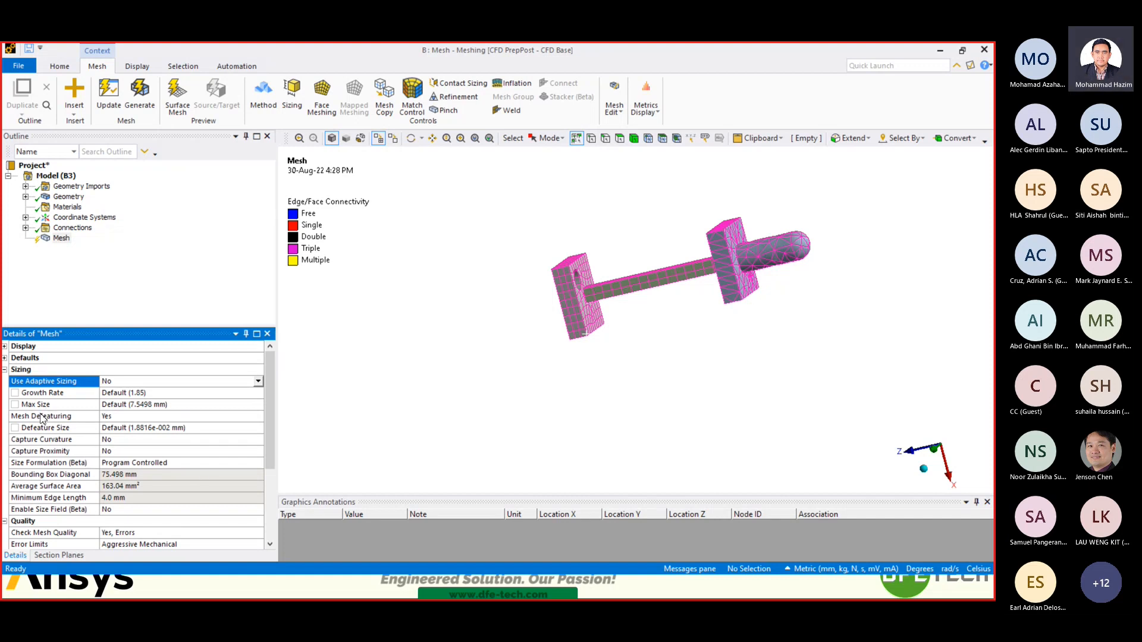
pyautogui.click(258, 381)
pyautogui.click(157, 394)
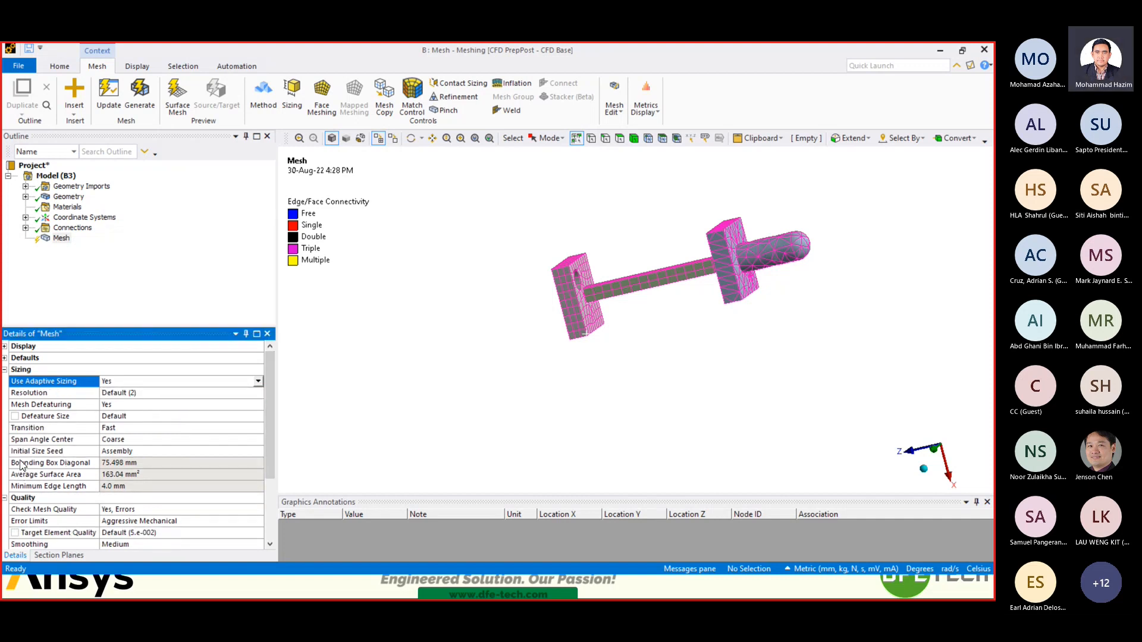
pyautogui.click(257, 381)
pyautogui.click(128, 404)
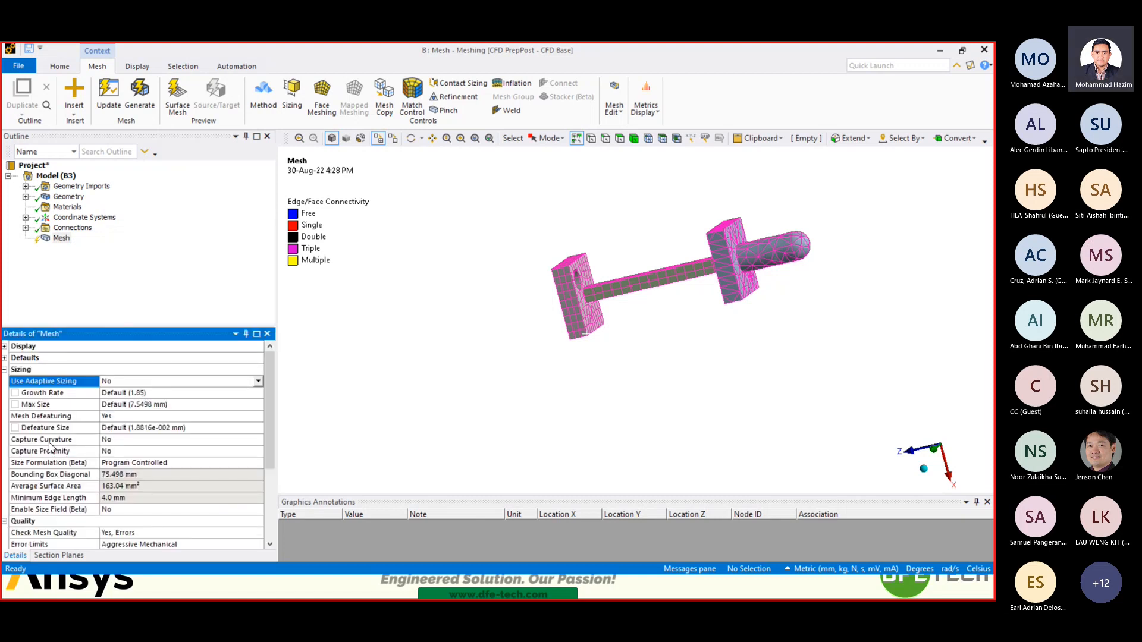
# - Review the Capture Curvature, Capture Proximity and Growth Rate settings offered without adaptive sizing
pyautogui.click(31, 441)
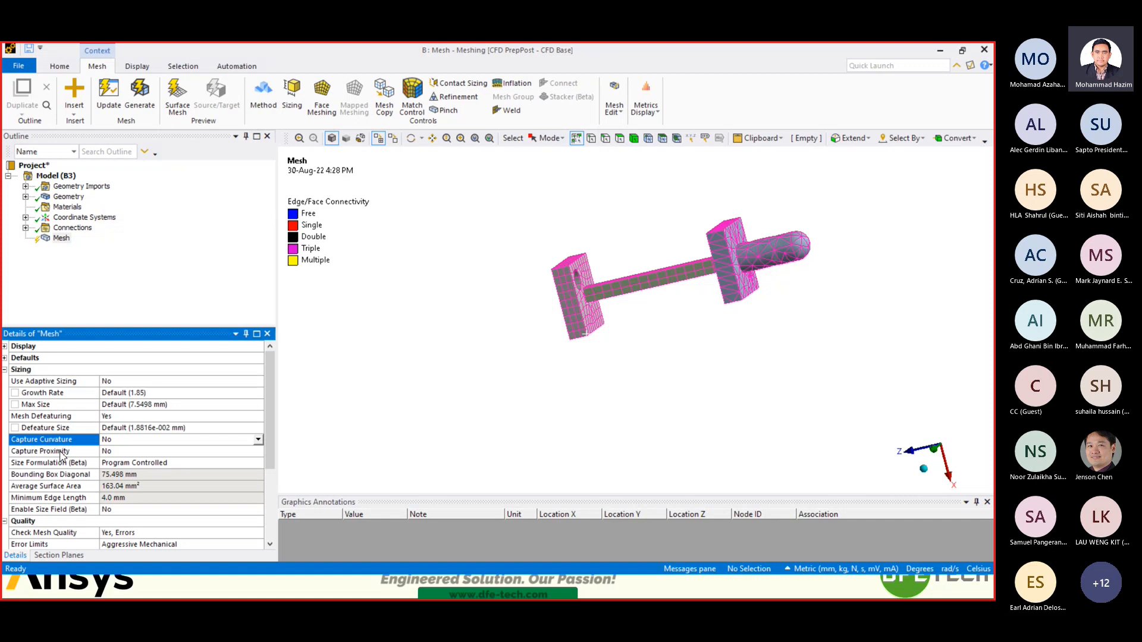
pyautogui.click(52, 453)
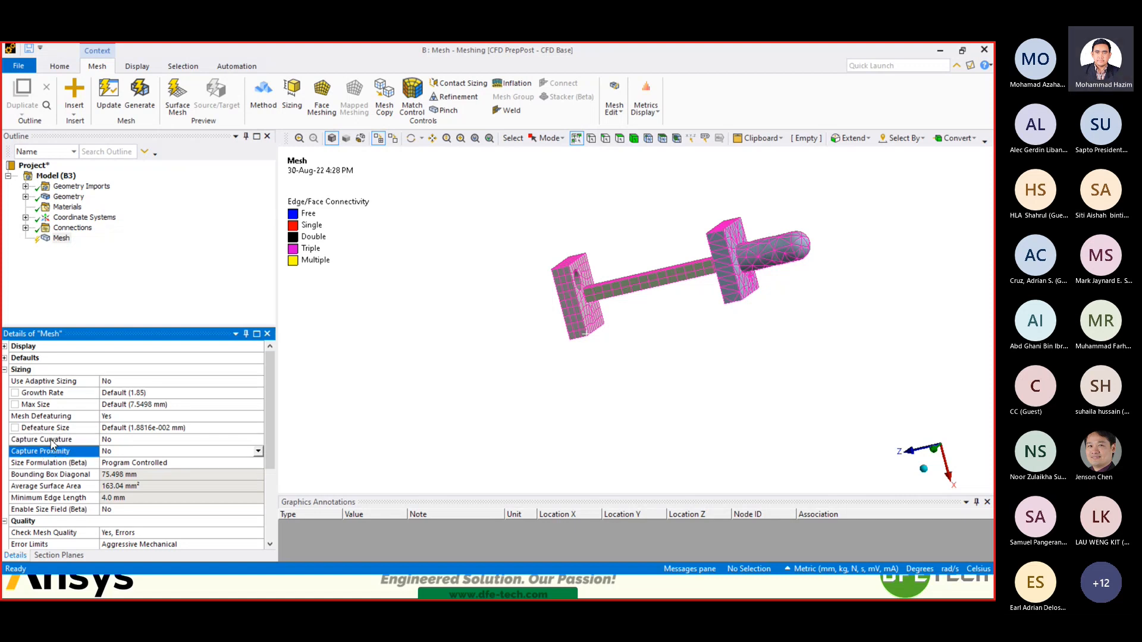
pyautogui.click(54, 441)
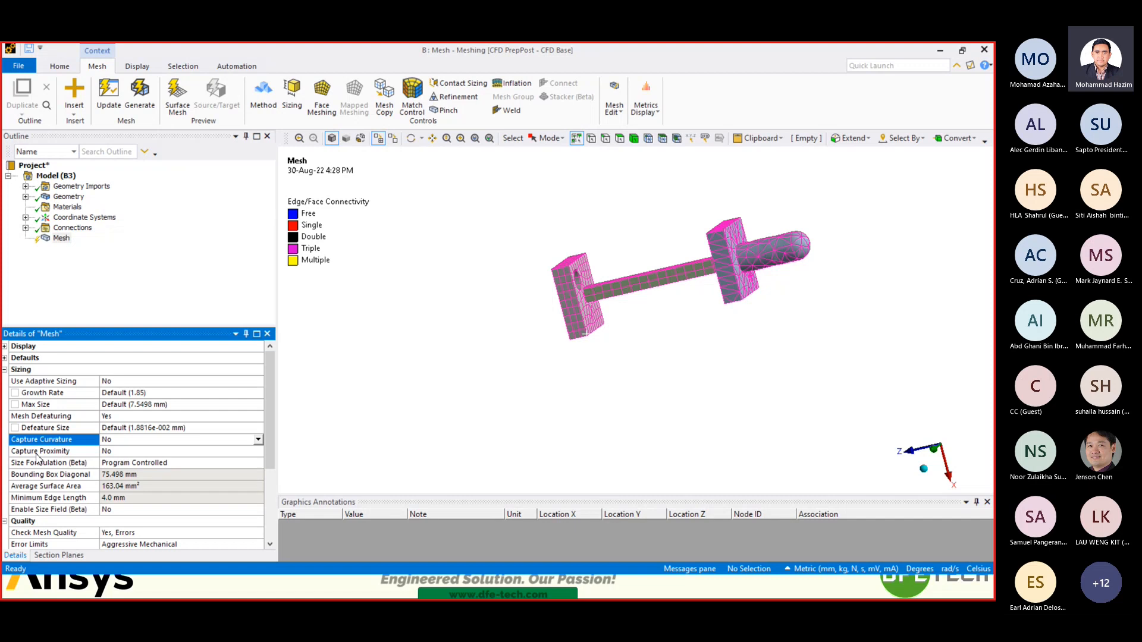
pyautogui.click(47, 451)
pyautogui.click(46, 440)
pyautogui.click(59, 393)
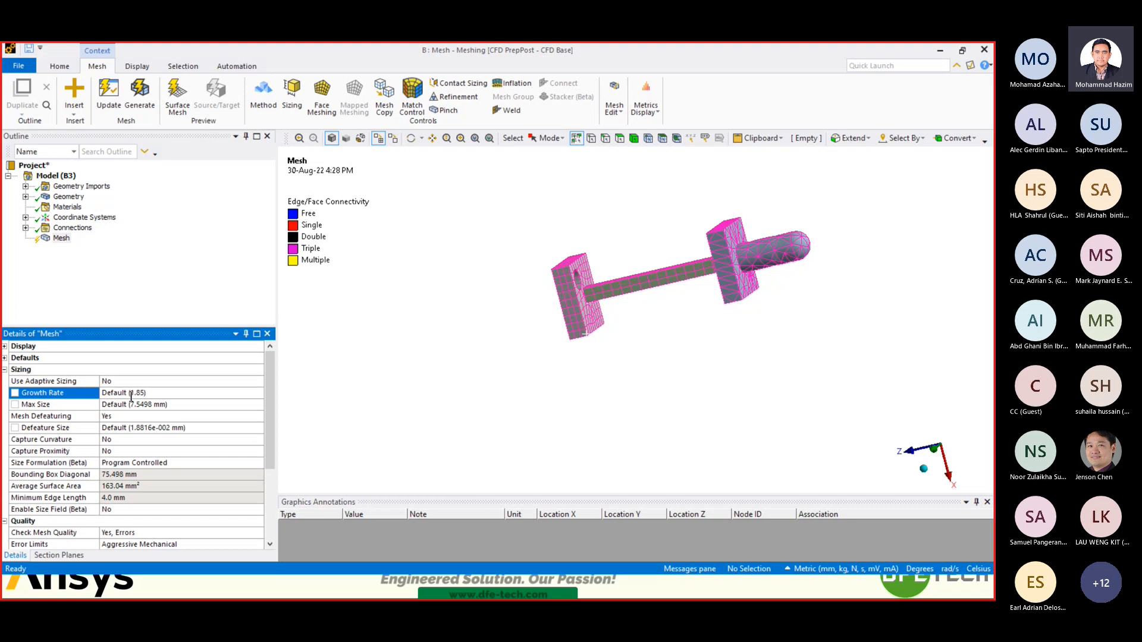
# - Inspect the meshed assembly in side, isometric and top views, and open the Growth Rate value for editing
pyautogui.moveTo(481, 396); pyautogui.dragTo(641, 354, button='middle')
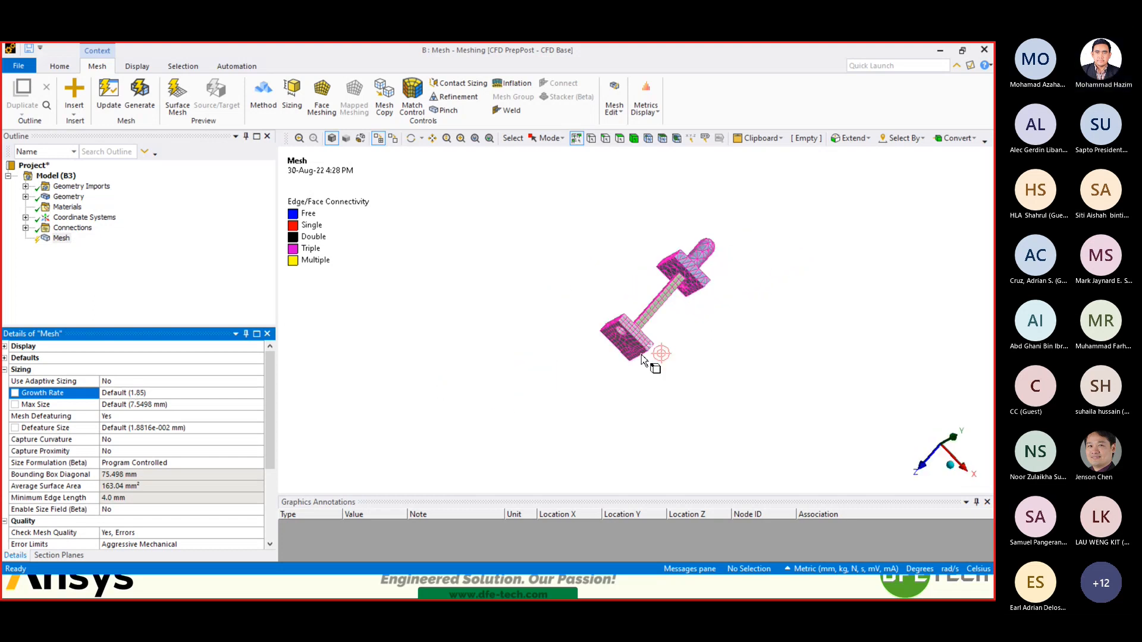
pyautogui.click(950, 465)
pyautogui.click(941, 423)
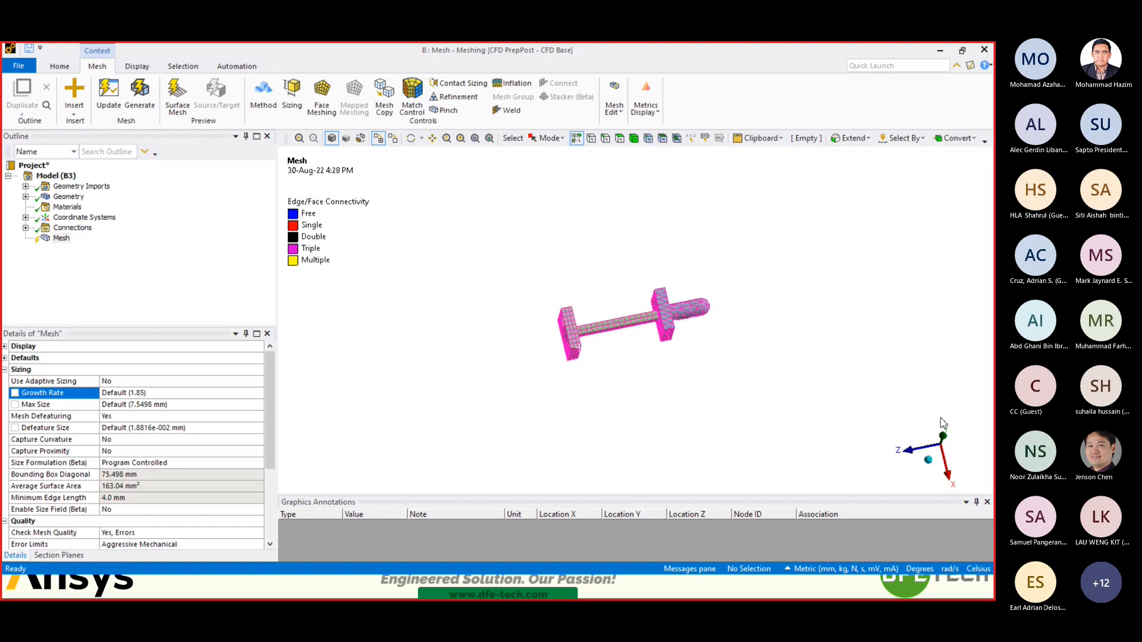
pyautogui.click(937, 457)
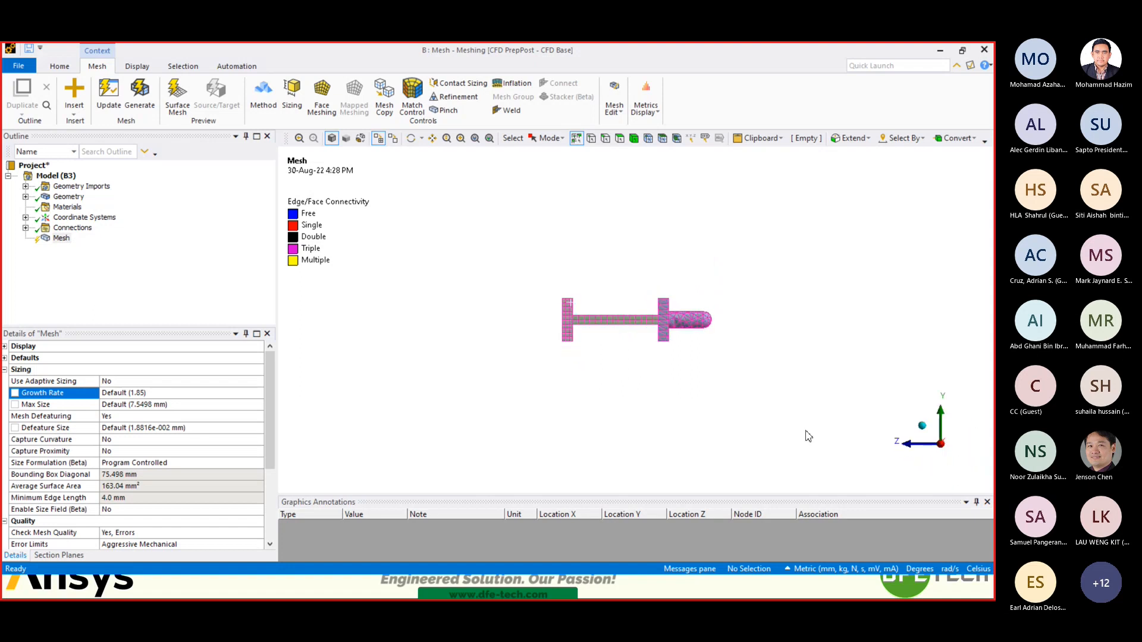
pyautogui.scroll(5, 613, 292)
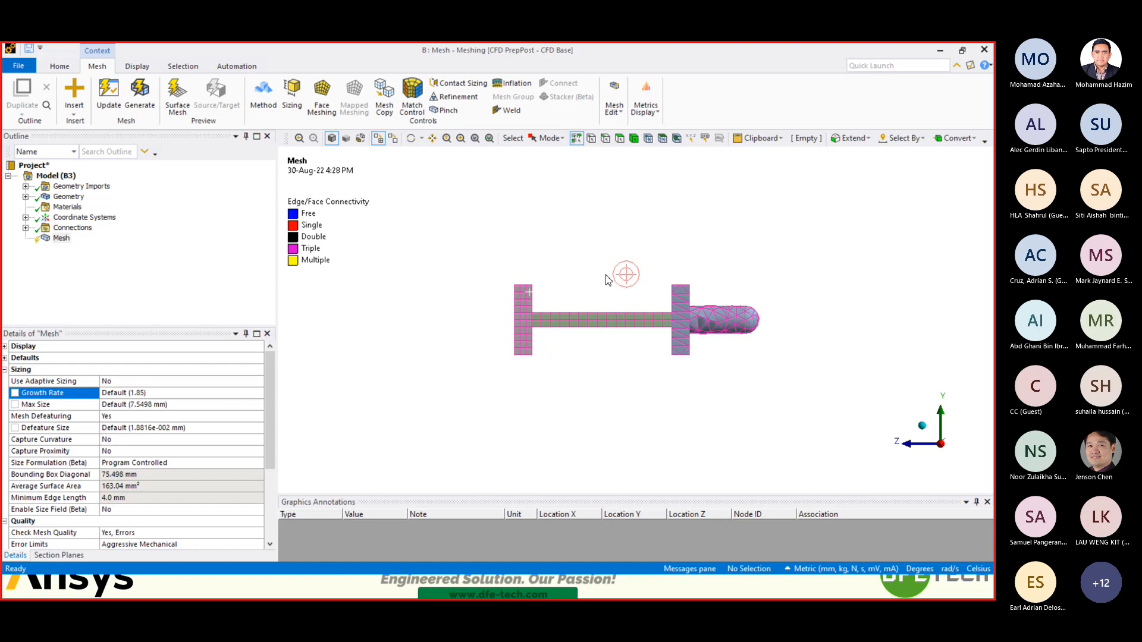
pyautogui.click(923, 426)
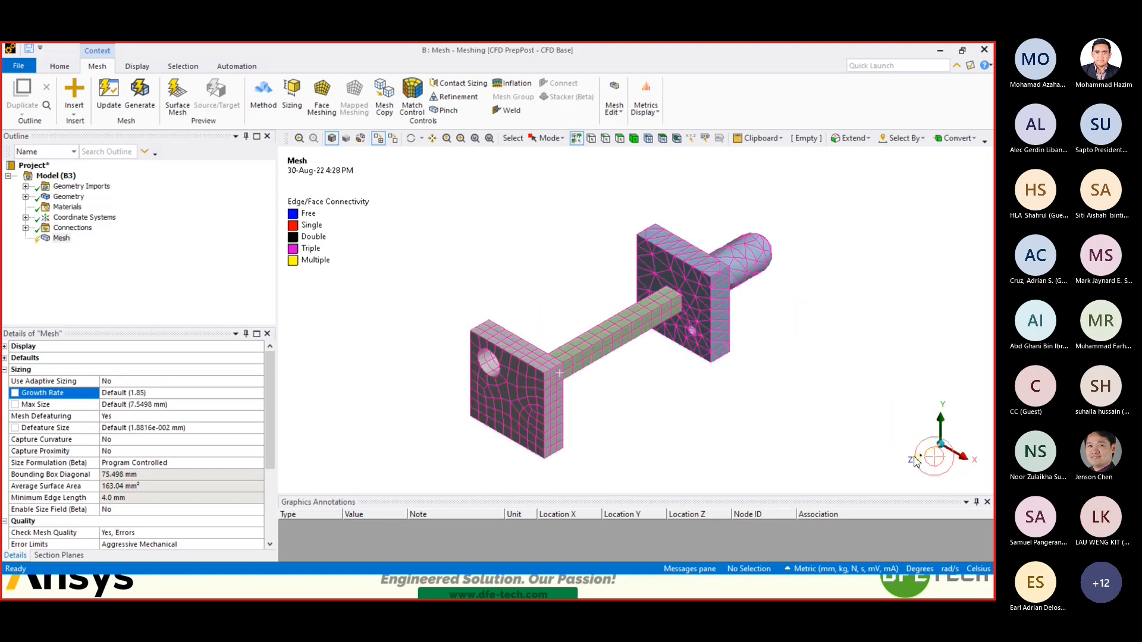
pyautogui.click(922, 454)
pyautogui.click(942, 406)
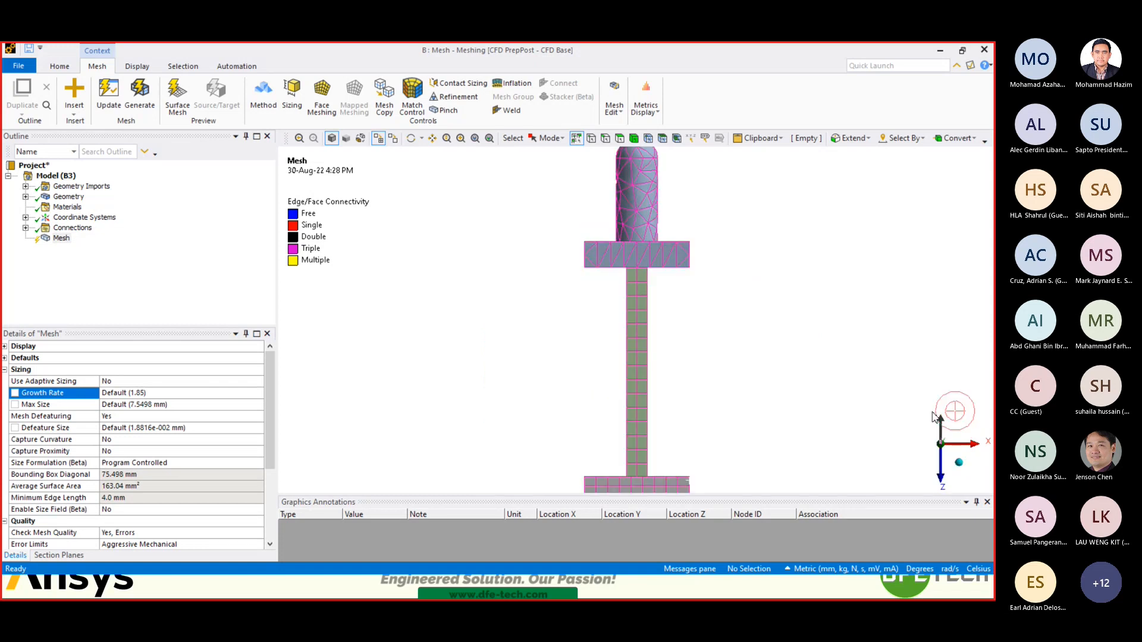
pyautogui.scroll(1, 732, 314)
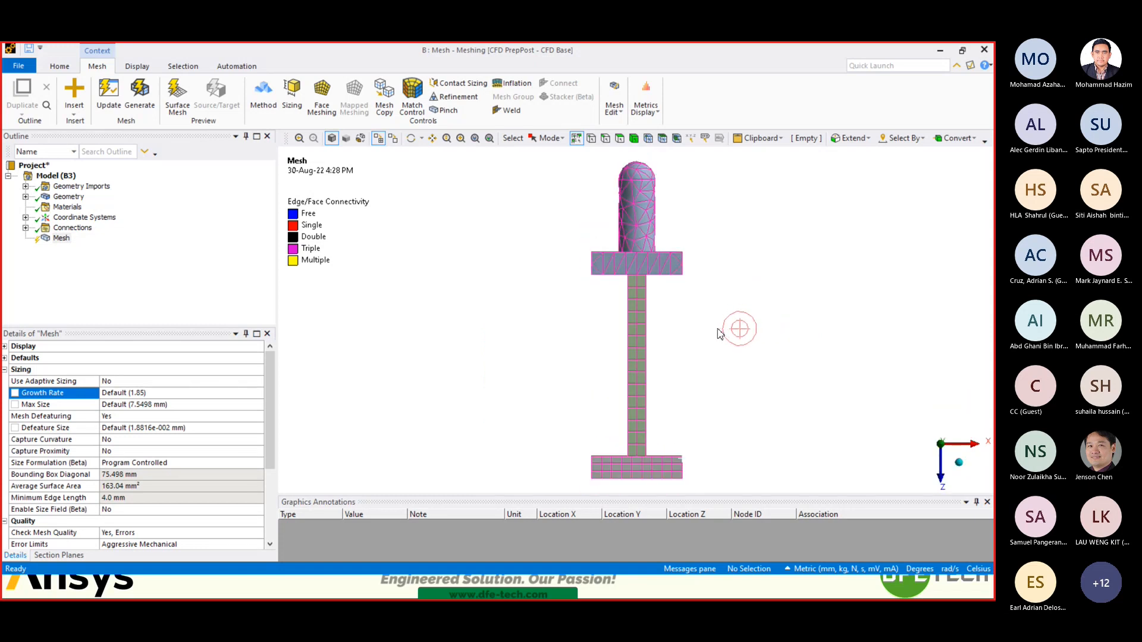
pyautogui.click(163, 394)
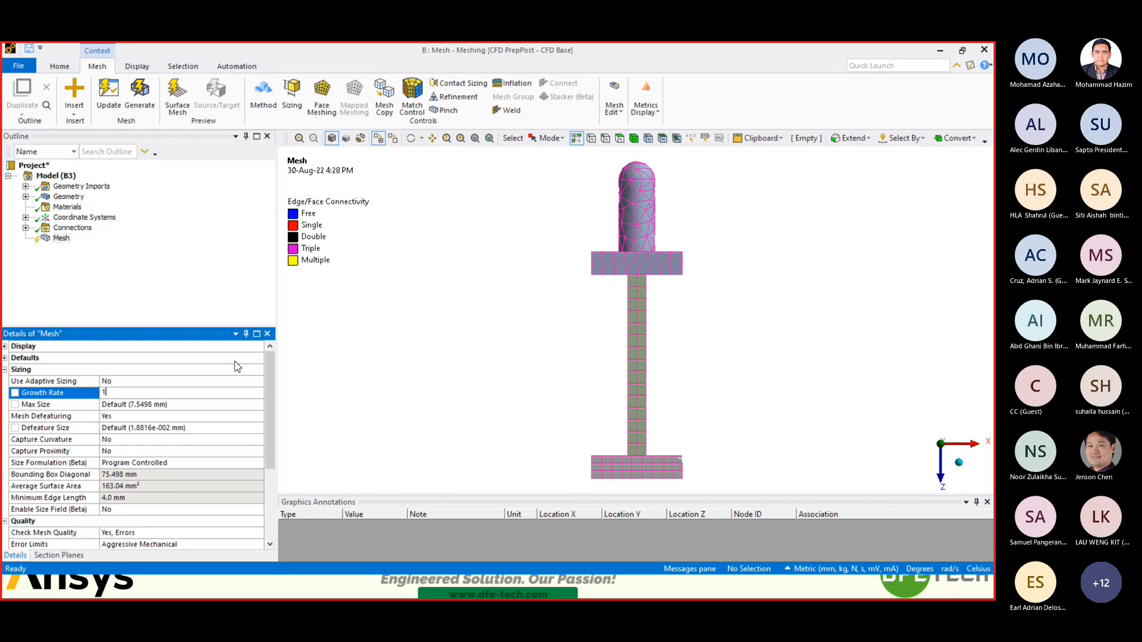
# - Switch to the PowerPoint presentation and review slides 14, 15 and 17 on adaptive sizing and defeaturing, ending on slide 18, "Adaptive: Growth Rate"
pyautogui.press('super')
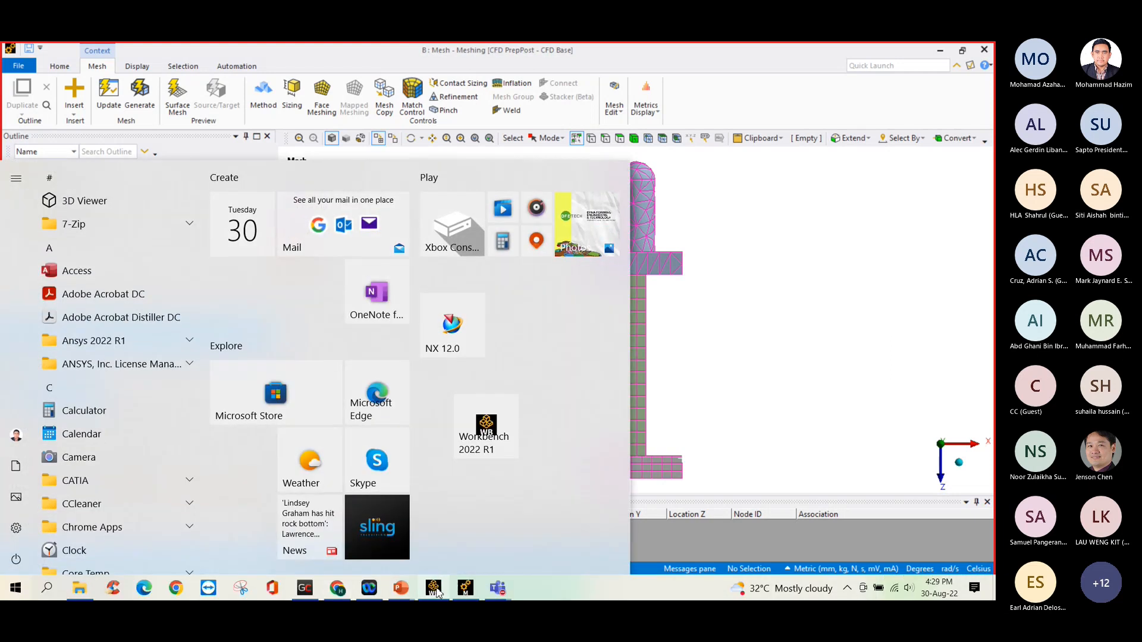
pyautogui.moveTo(400, 589)
pyautogui.click(338, 546)
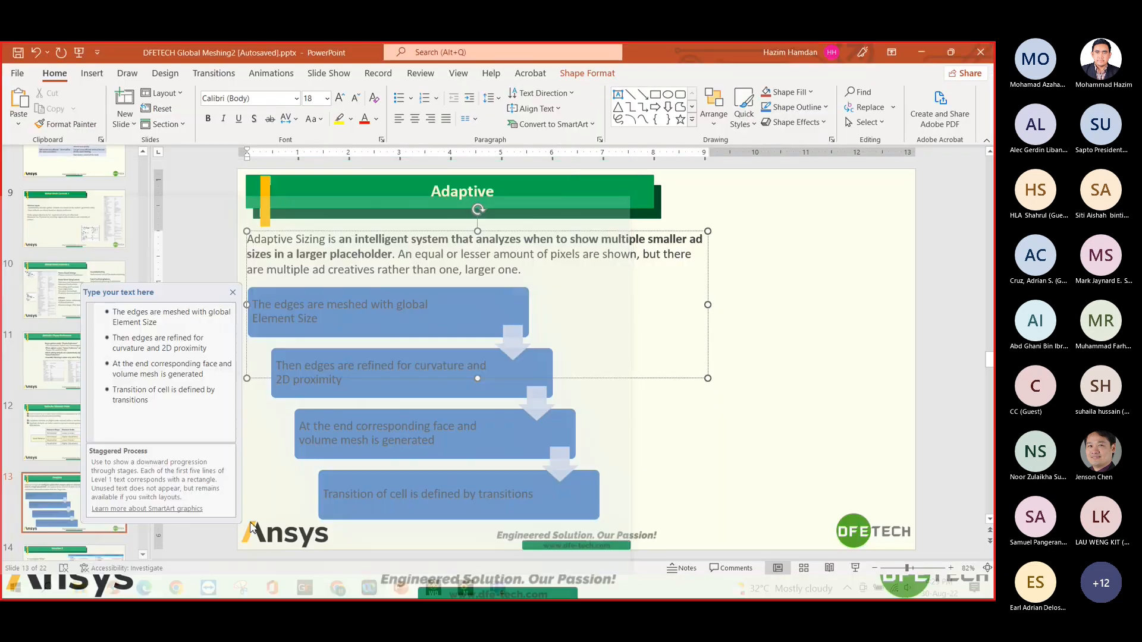
pyautogui.click(95, 493)
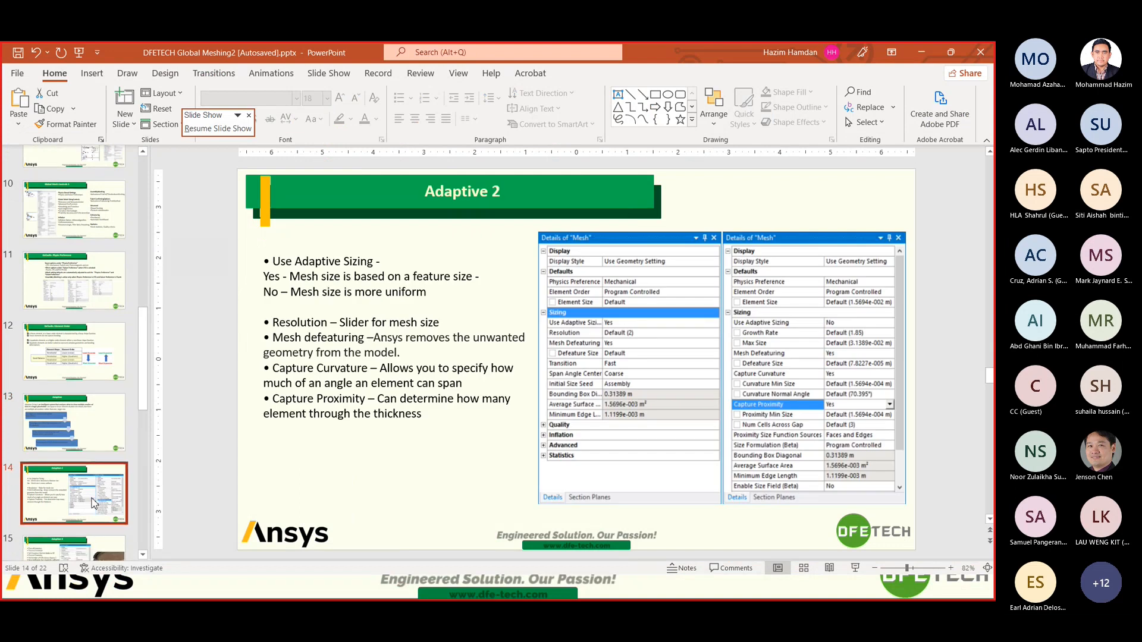
pyautogui.scroll(-2, 95, 492)
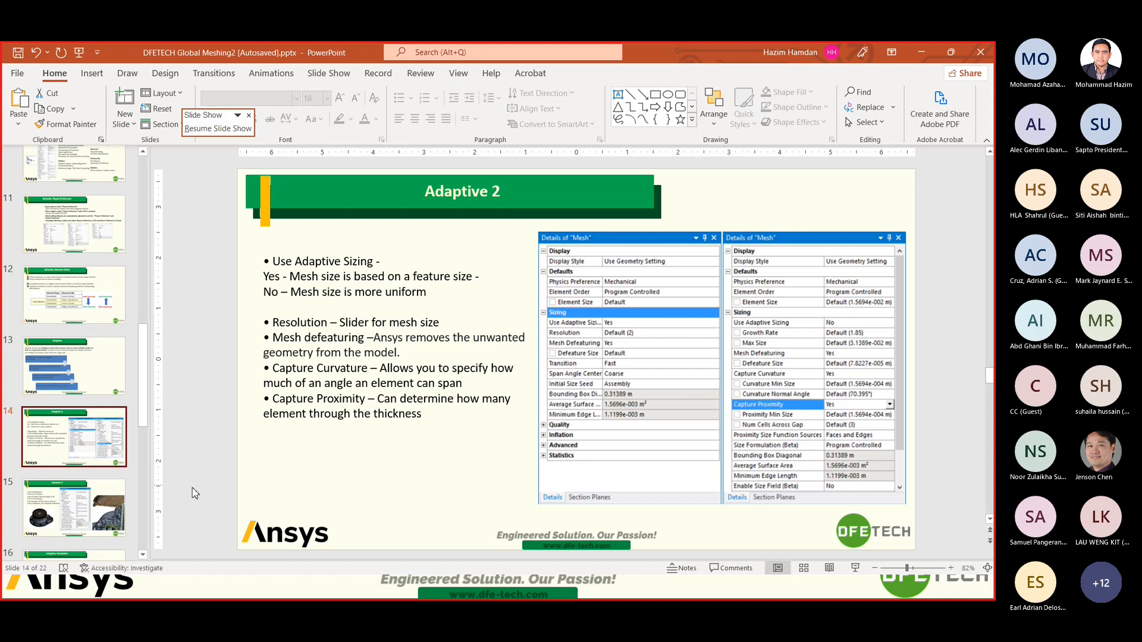
pyautogui.click(100, 514)
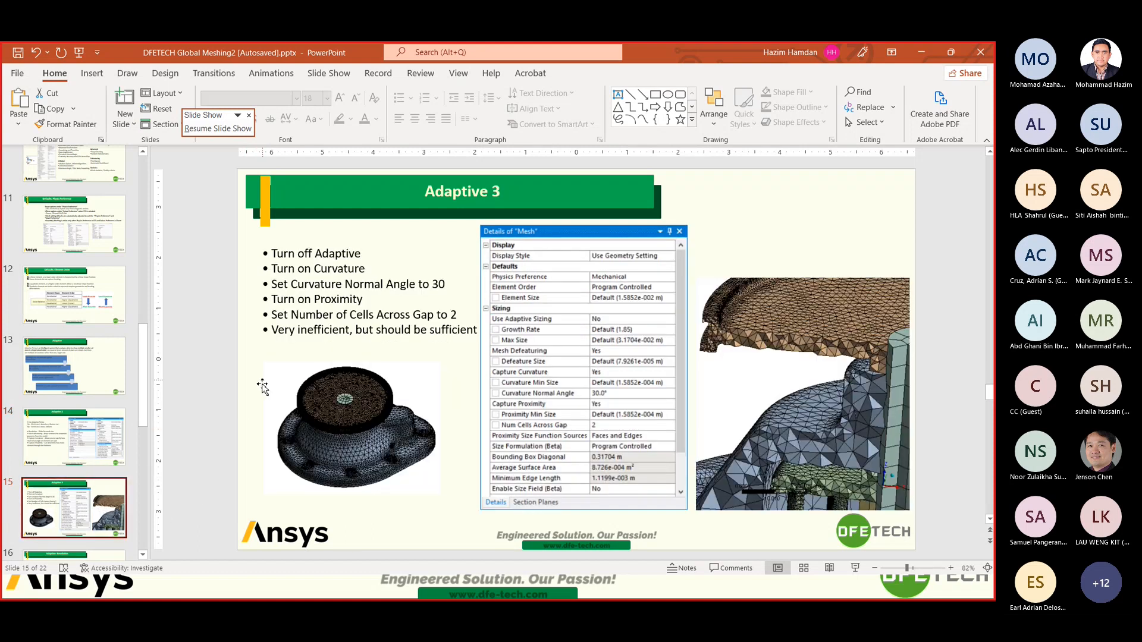
pyautogui.scroll(-2, 205, 428)
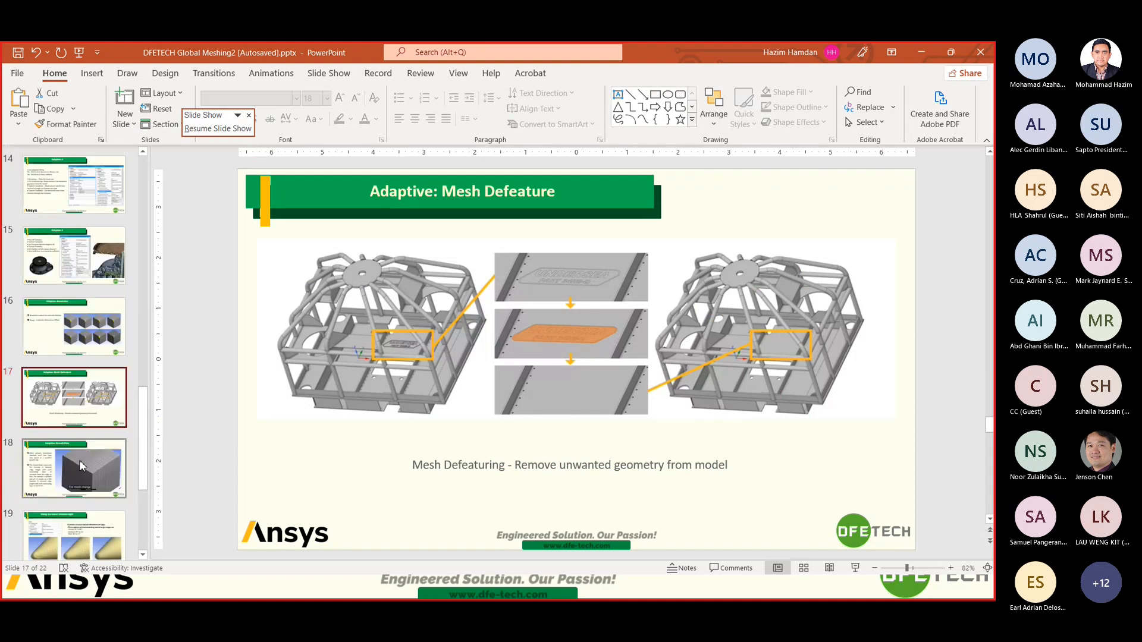
pyautogui.click(84, 464)
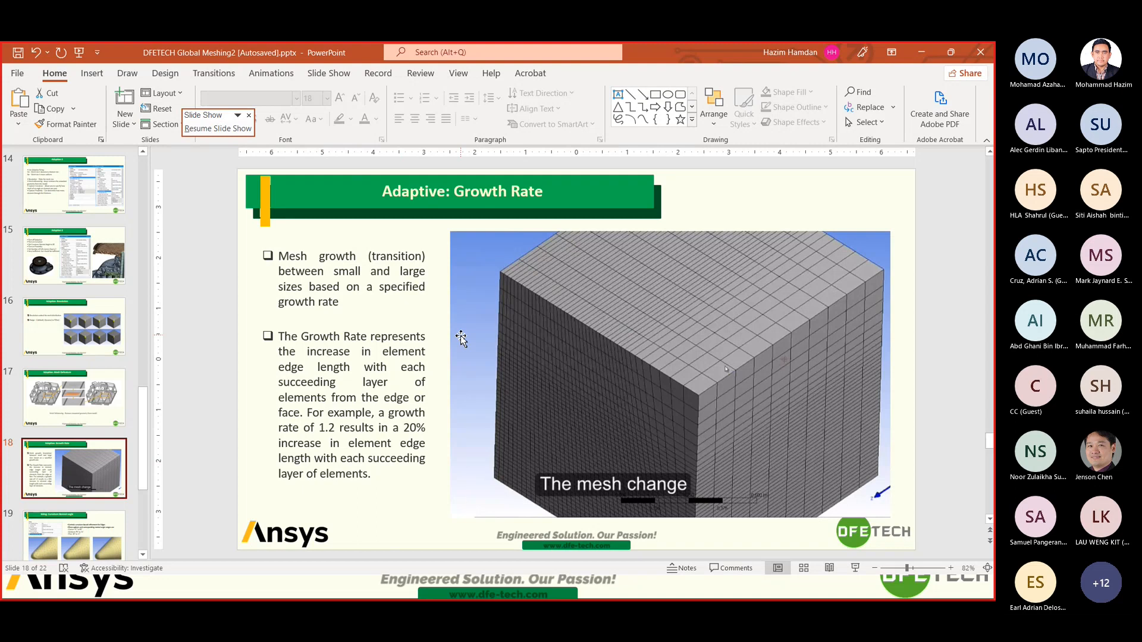
# - Switch to Ansys Meshing and cut a vertical section plane through the middle of the meshed assembly
pyautogui.press('super')
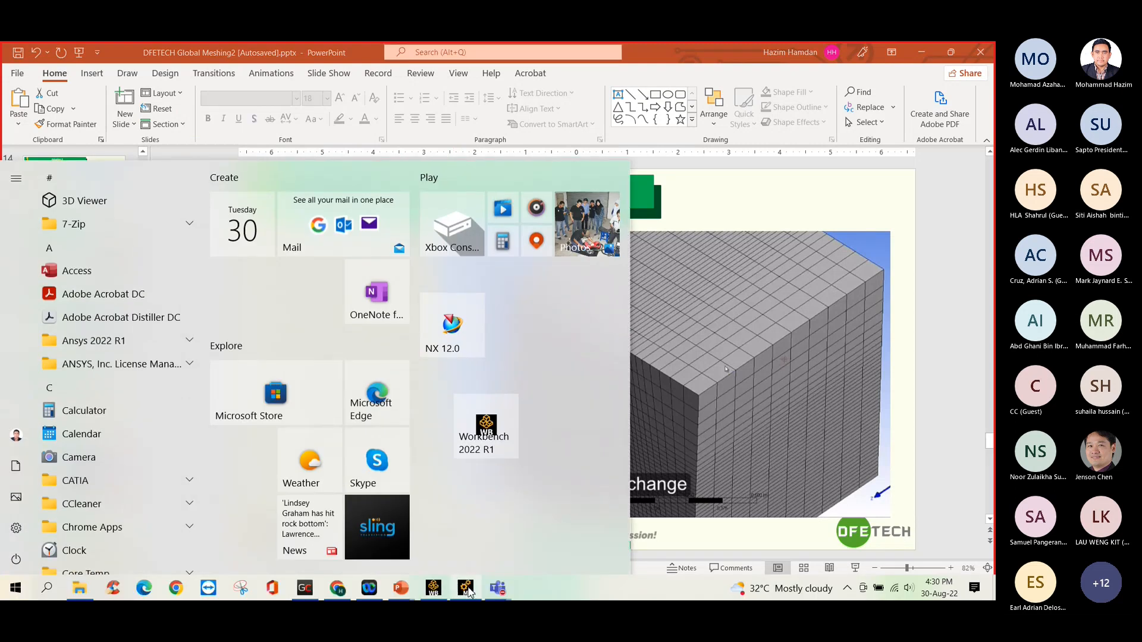
pyautogui.click(466, 589)
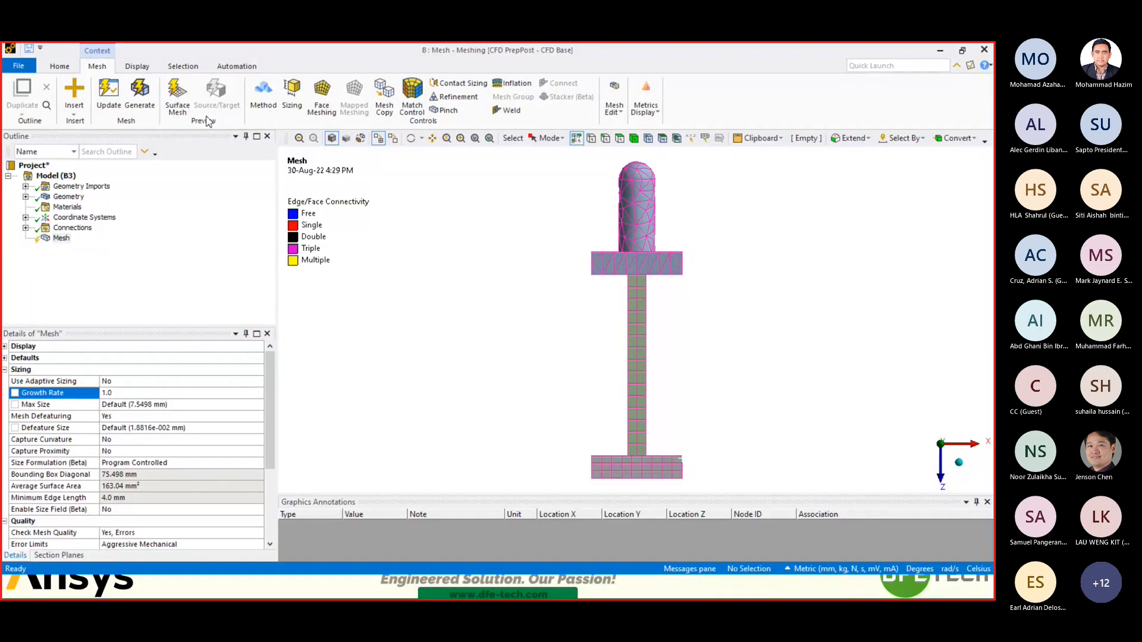
pyautogui.click(60, 66)
pyautogui.click(271, 99)
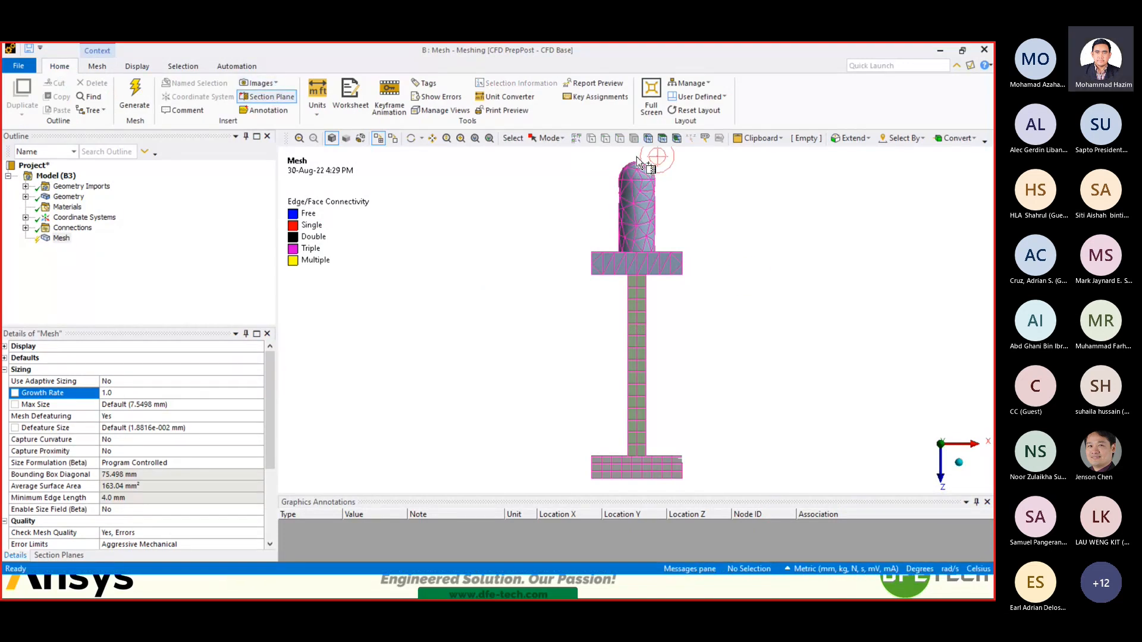
pyautogui.moveTo(636, 478); pyautogui.dragTo(636, 482)
pyautogui.moveTo(765, 364); pyautogui.dragTo(639, 241)
# - Set the Growth Rate to 1.8, regenerate the mesh and inspect the sectioned elements around the upper plate
pyautogui.click(133, 392)
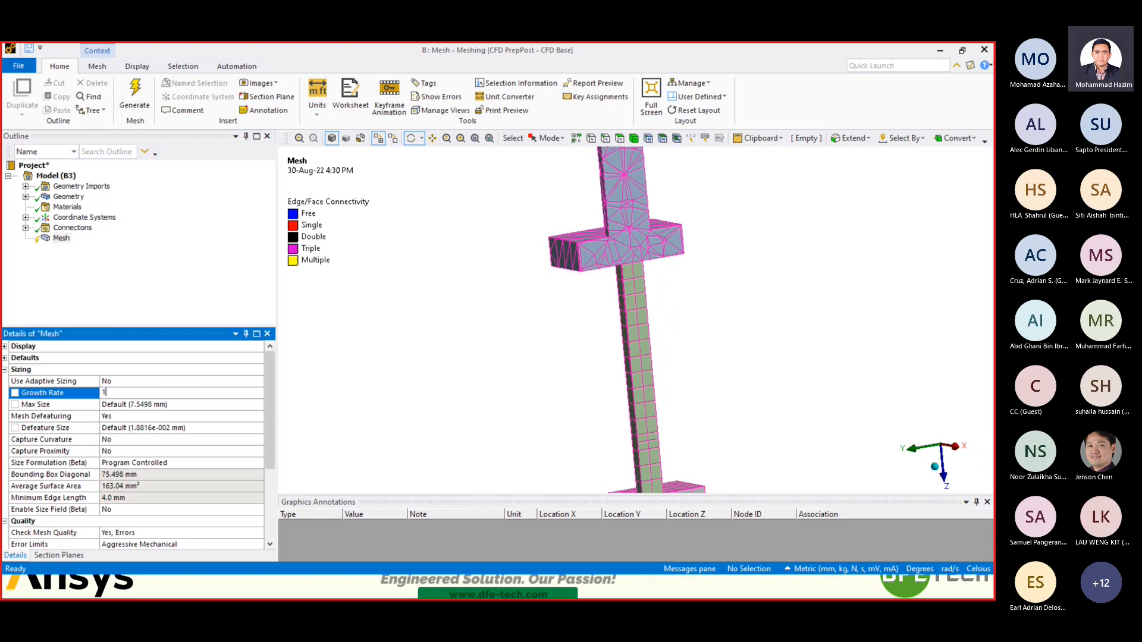
pyautogui.write('.3')
pyautogui.click(135, 100)
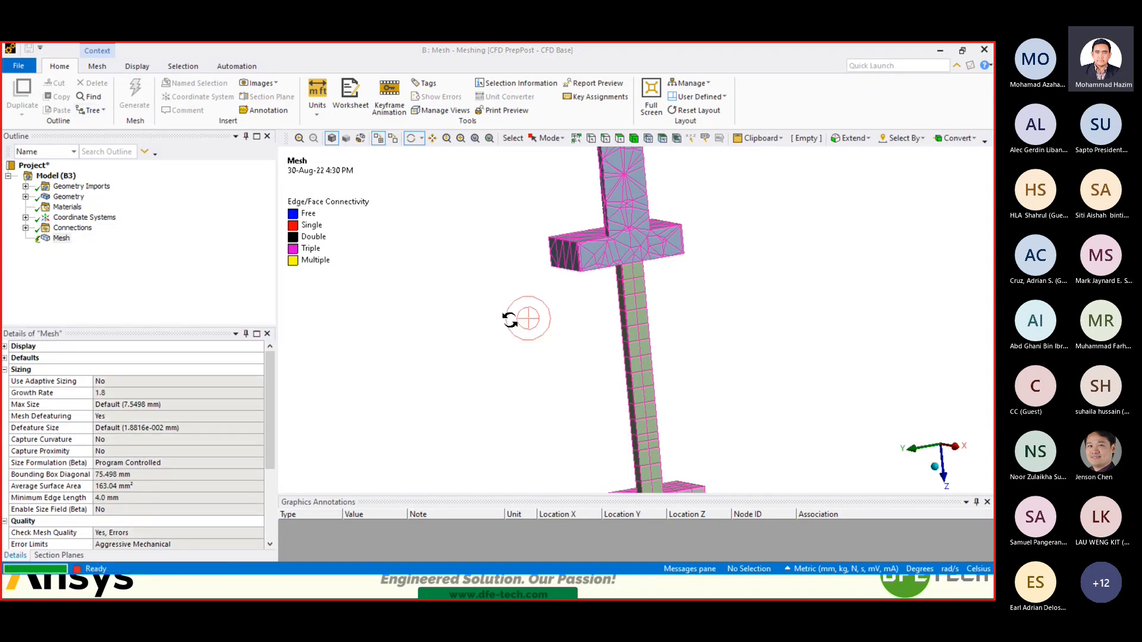
pyautogui.scroll(5, 610, 245)
pyautogui.scroll(-3, 583, 249)
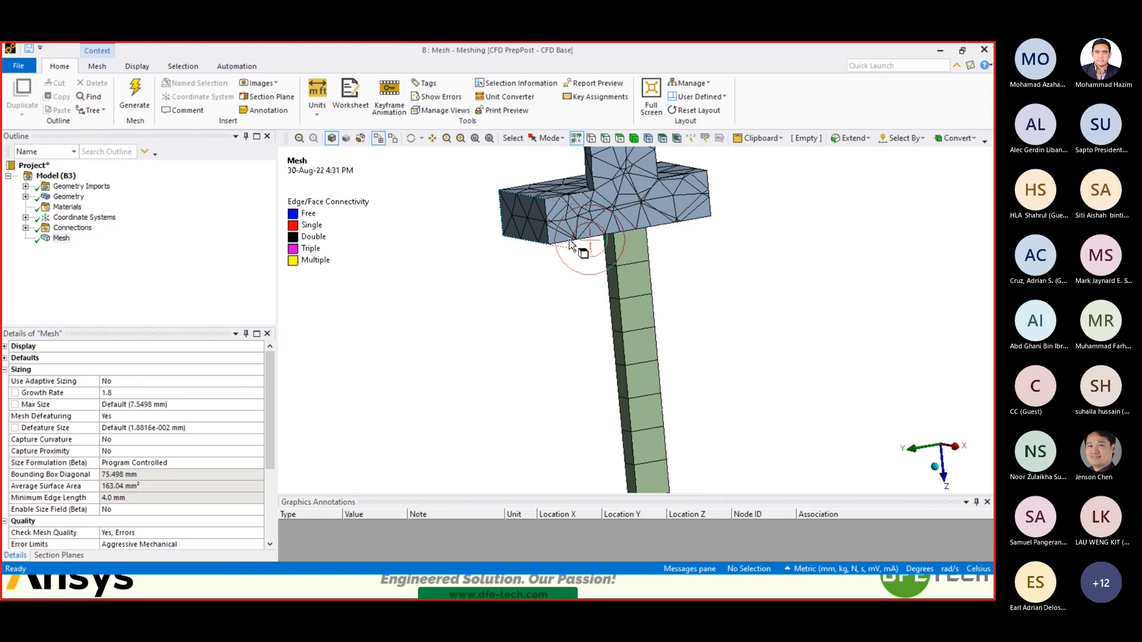
# - Edit Section Plane 1, adjust the position of its cut through the assembly and inspect the sectioned mesh
pyautogui.click(50, 556)
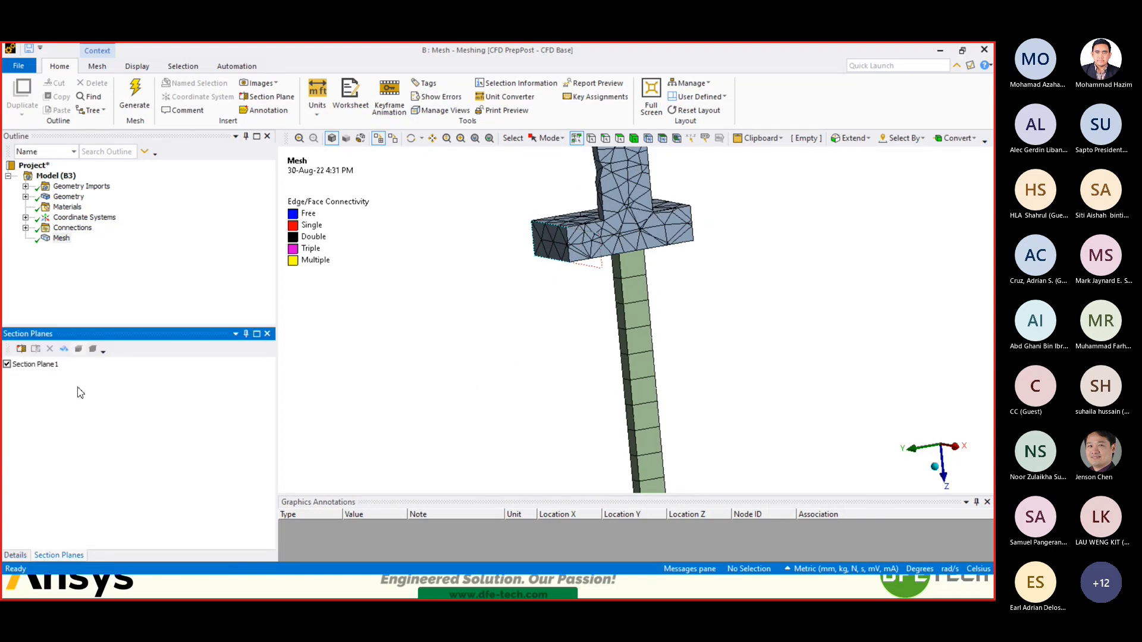
pyautogui.click(21, 350)
pyautogui.click(18, 364)
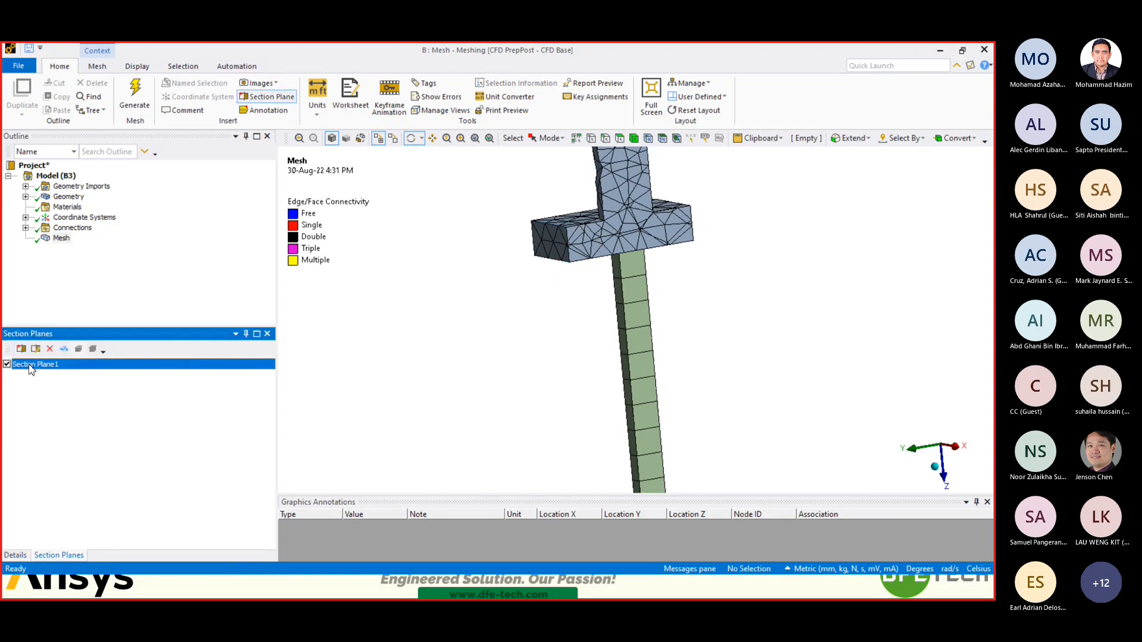
pyautogui.click(38, 350)
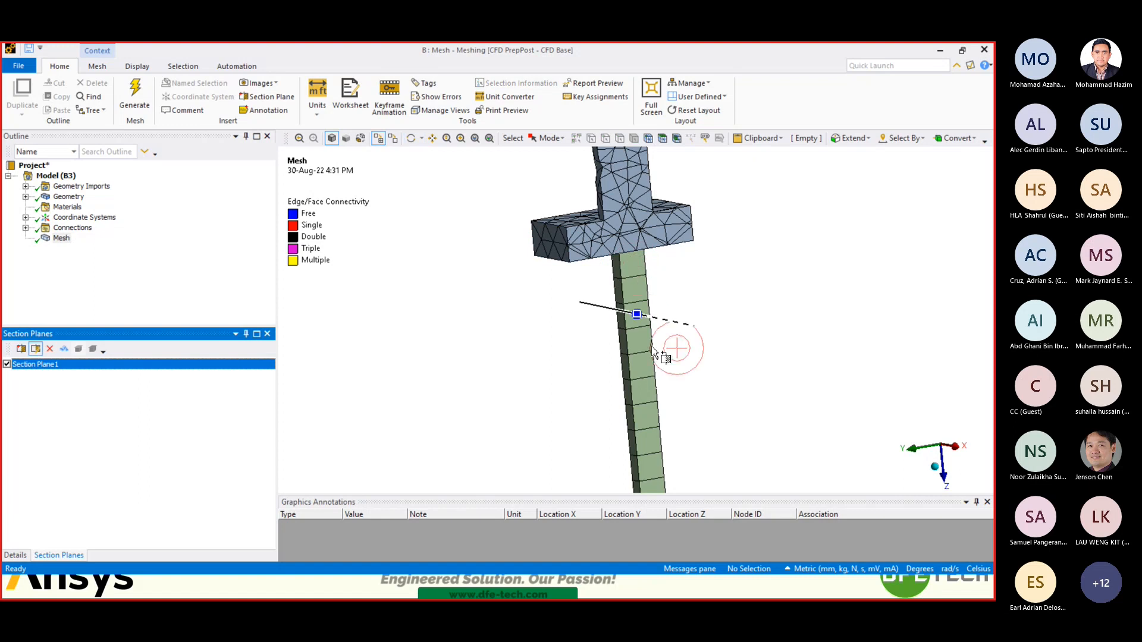
pyautogui.moveTo(638, 316); pyautogui.dragTo(663, 325)
pyautogui.scroll(-5, 586, 345)
pyautogui.moveTo(587, 330); pyautogui.dragTo(620, 327, button='middle')
pyautogui.scroll(5, 618, 326)
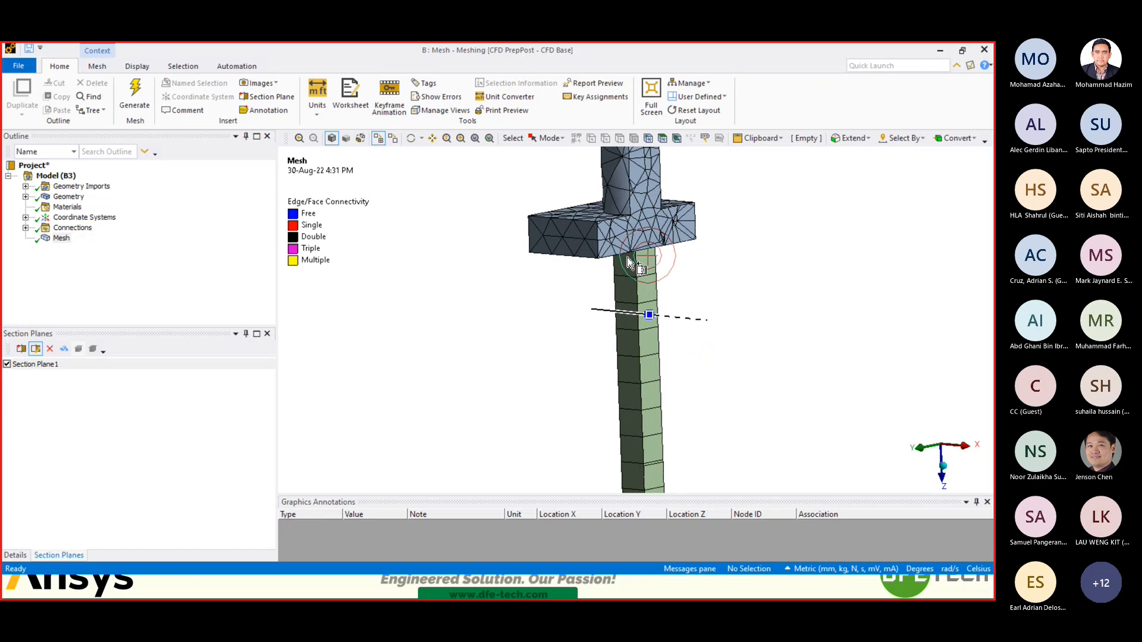
pyautogui.moveTo(612, 312); pyautogui.dragTo(624, 342, button='middle')
pyautogui.moveTo(625, 339)
pyautogui.mouseDown()
pyautogui.moveTo(634, 345)
pyautogui.moveTo(619, 338)
pyautogui.mouseUp()
pyautogui.scroll(-5, 582, 285)
pyautogui.moveTo(582, 285); pyautogui.dragTo(575, 311, button='middle')
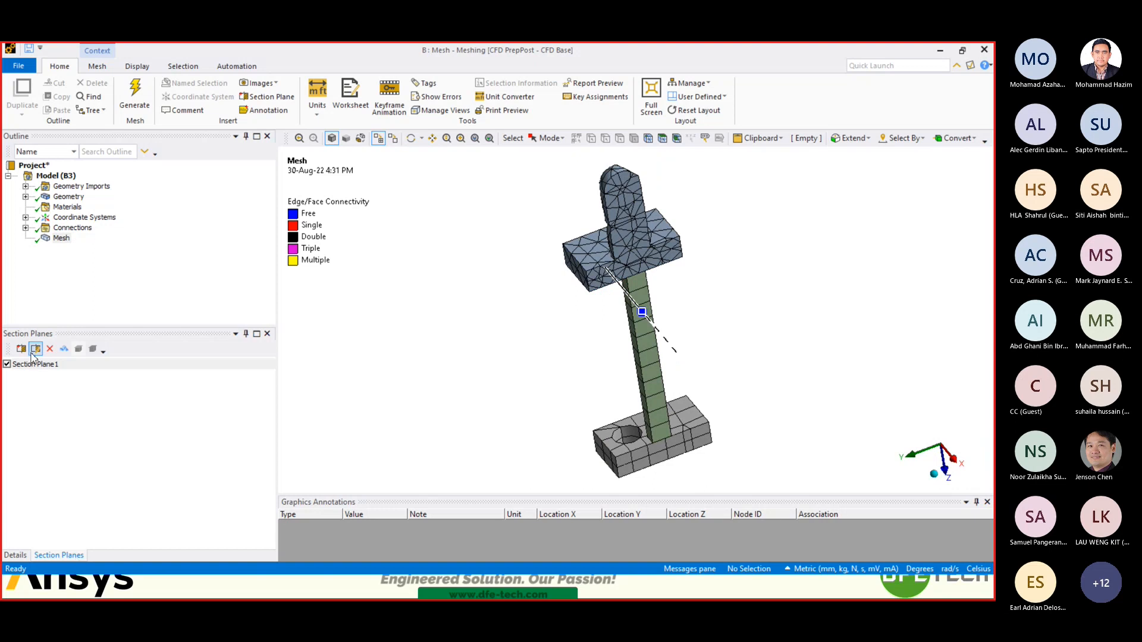
# - Turn off Section Plane 1 to show the whole assembly and return to the details of the Mesh object
pyautogui.click(7, 364)
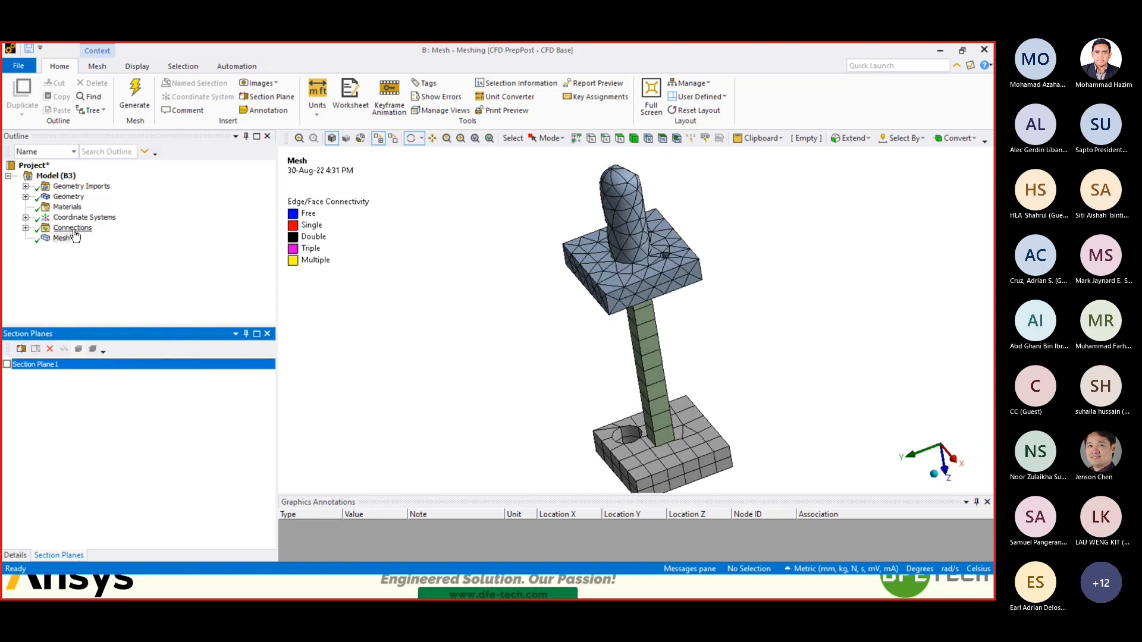
pyautogui.click(63, 238)
pyautogui.click(15, 554)
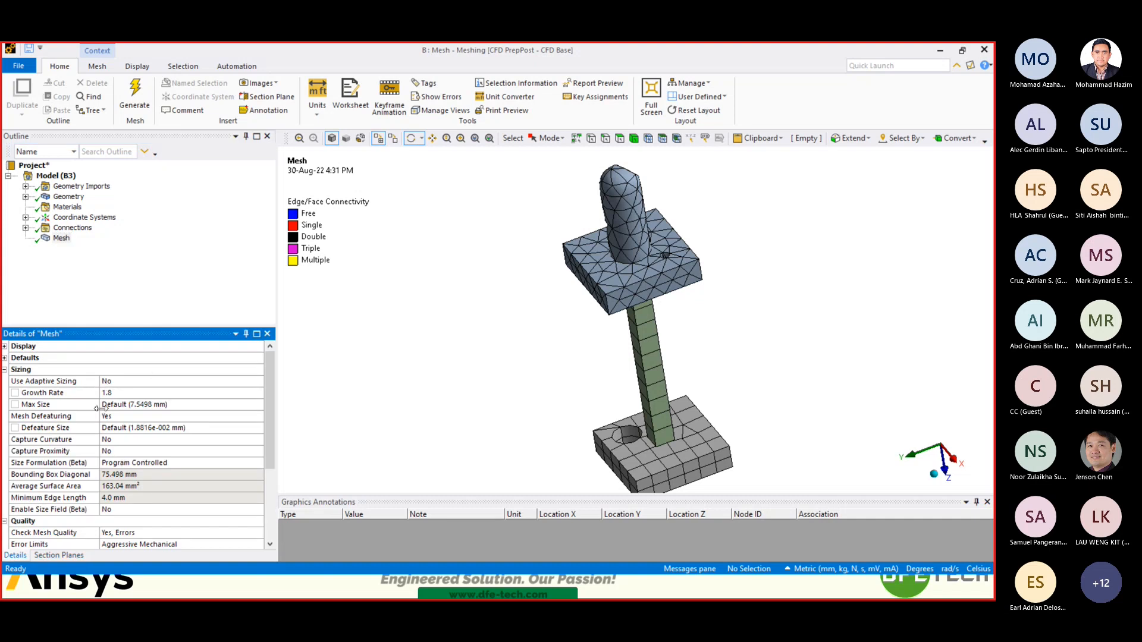
# - Review the Max Size, Defeature Size and Mesh Defeaturing settings of the mesh
pyautogui.click(126, 404)
pyautogui.click(114, 427)
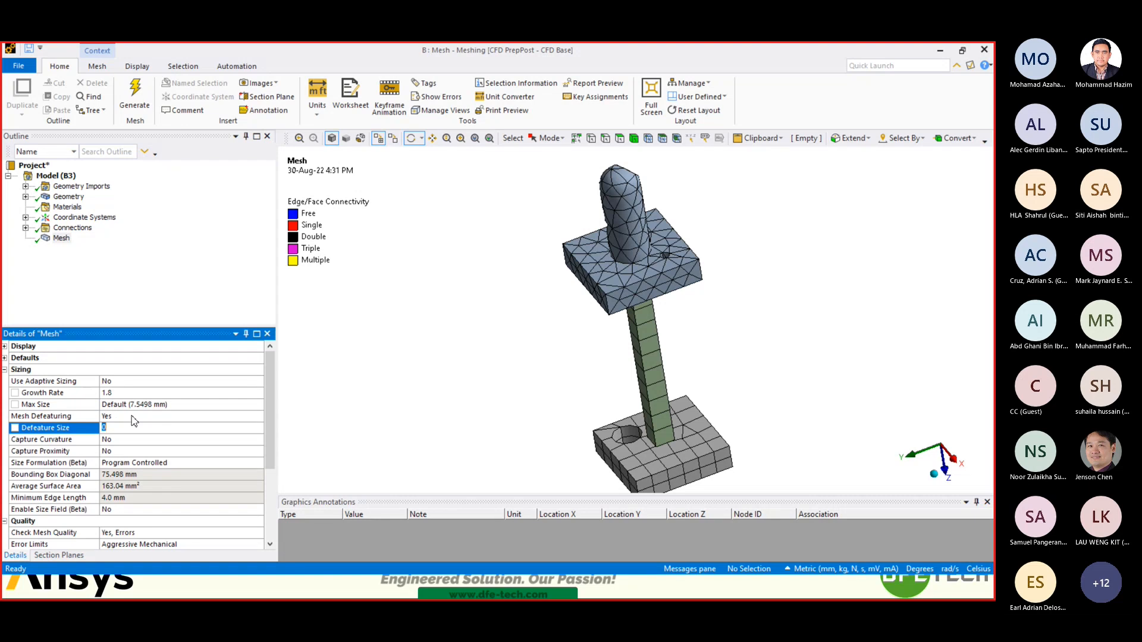
pyautogui.scroll(-1, 147, 409)
pyautogui.scroll(1, 147, 410)
pyautogui.click(147, 416)
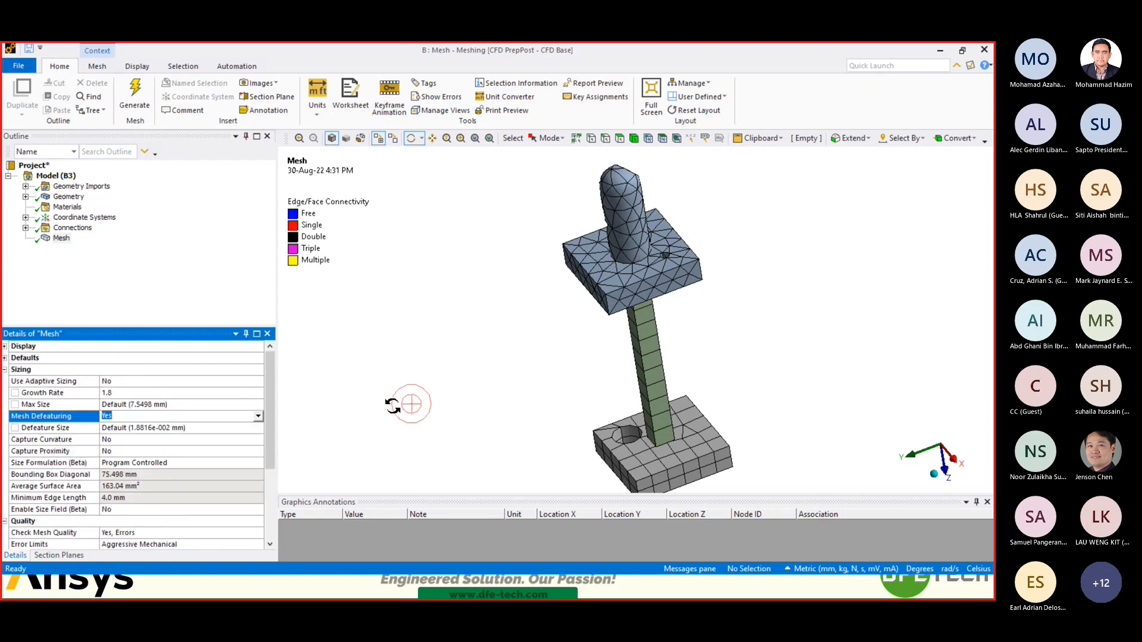
pyautogui.click(390, 396)
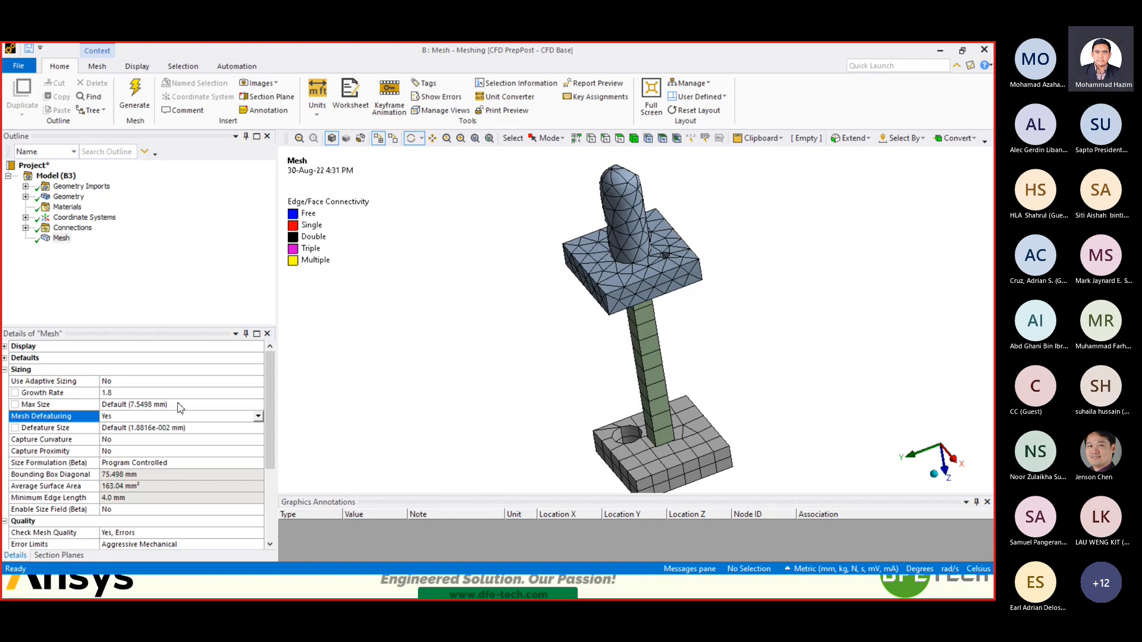
pyautogui.scroll(-1, 507, 311)
pyautogui.scroll(-1, 508, 311)
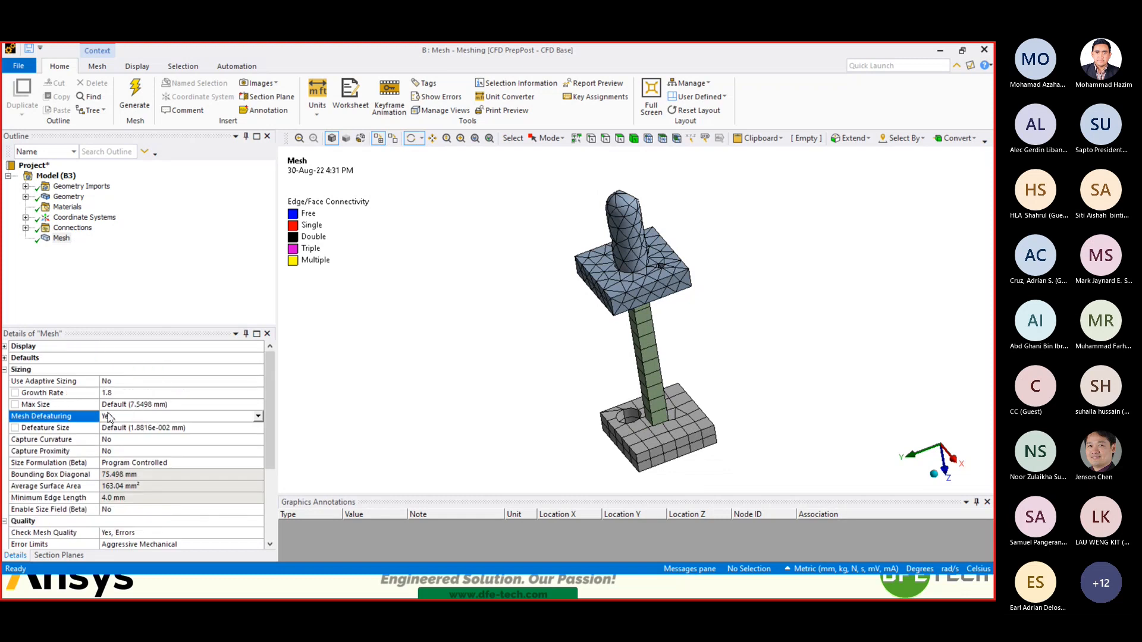
# - Expand the Defaults group and review its values together with the Mesh Defeaturing setting
pyautogui.click(5, 358)
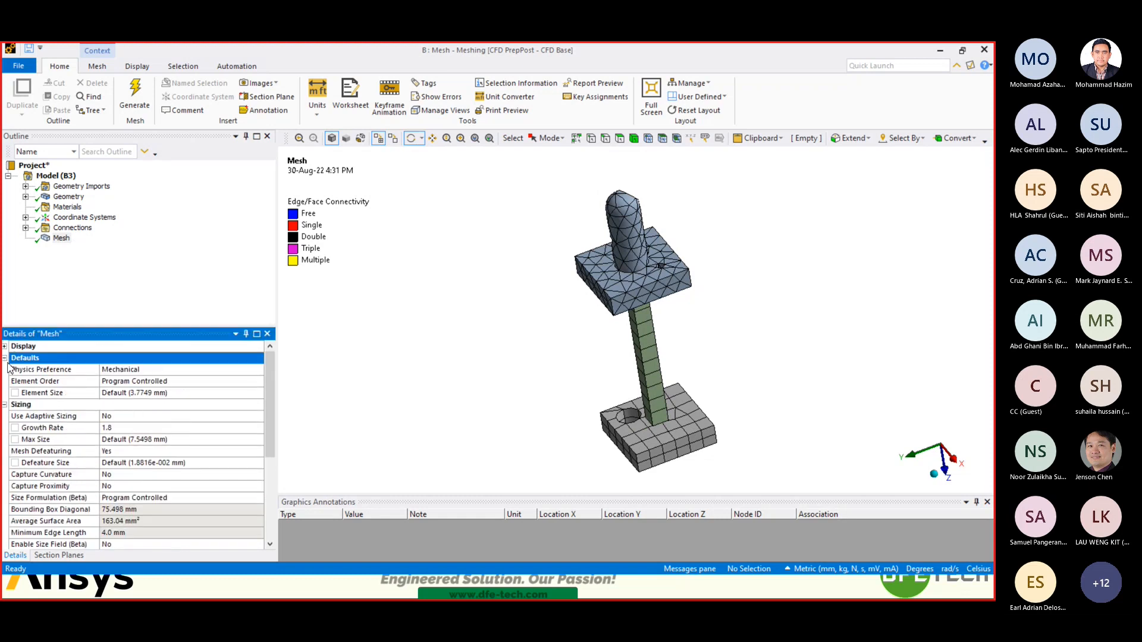
pyautogui.scroll(-1, 142, 420)
pyautogui.scroll(1, 143, 420)
pyautogui.scroll(-1, 64, 445)
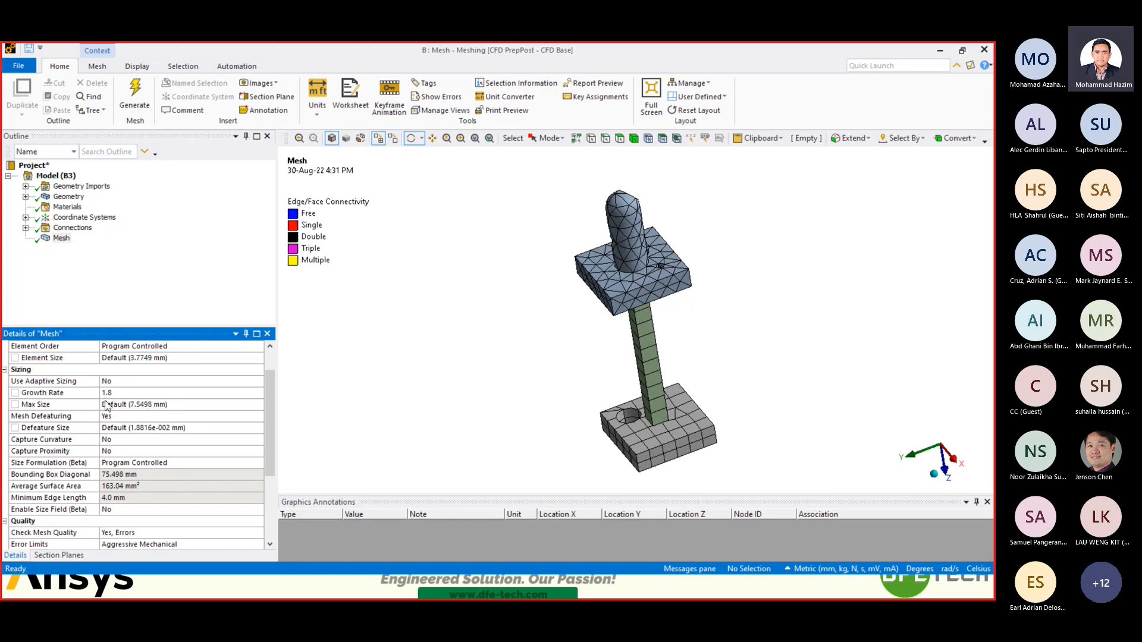
pyautogui.click(79, 417)
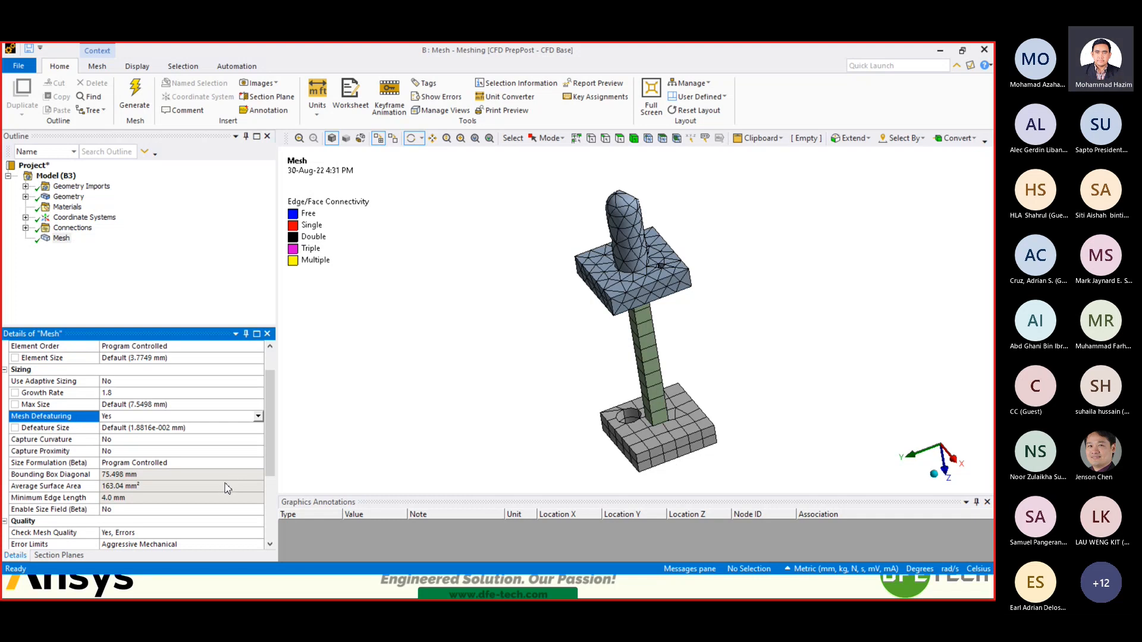
# - Check the PowerPoint presentation, return to Ansys Meshing and review the Capture Proximity and Capture Curvature settings
pyautogui.press('super')
pyautogui.moveTo(409, 593)
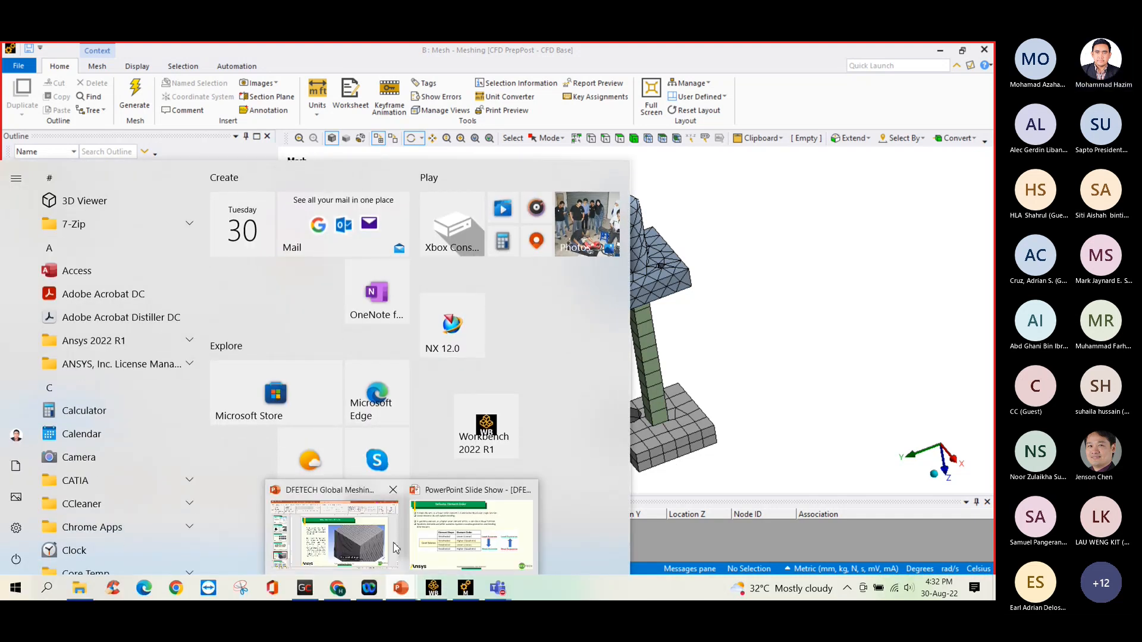
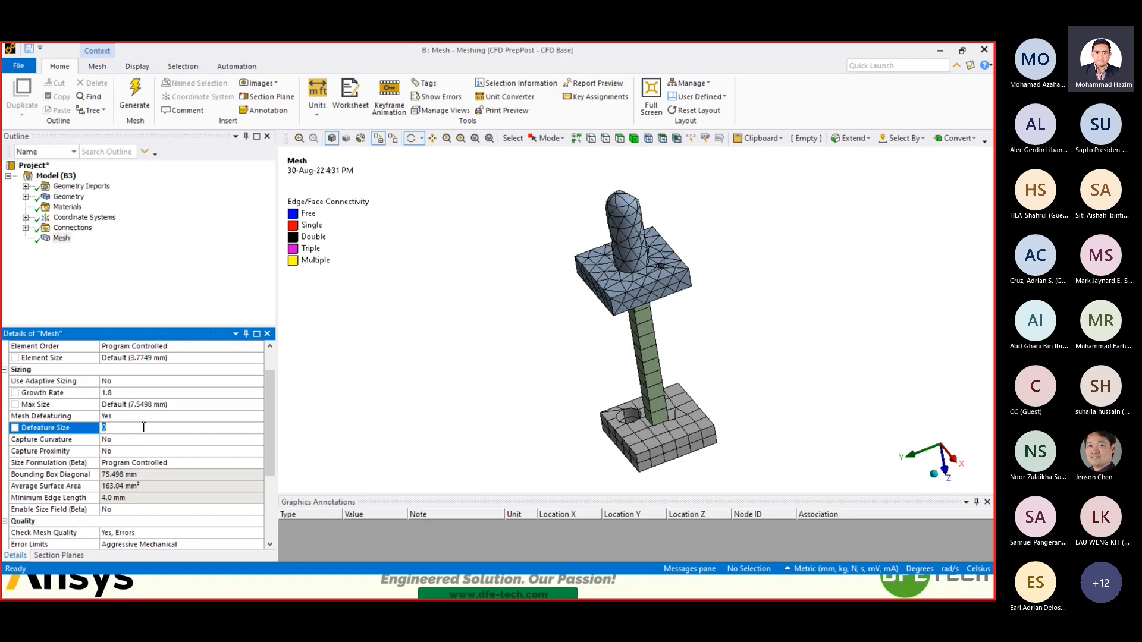
pyautogui.click(107, 455)
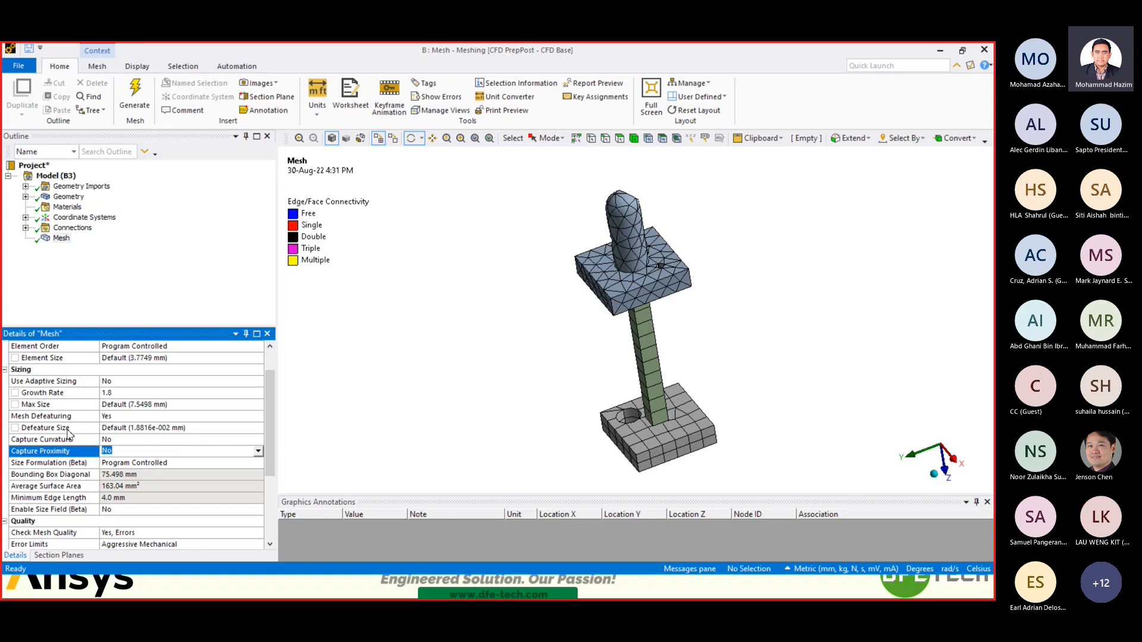
pyautogui.click(96, 438)
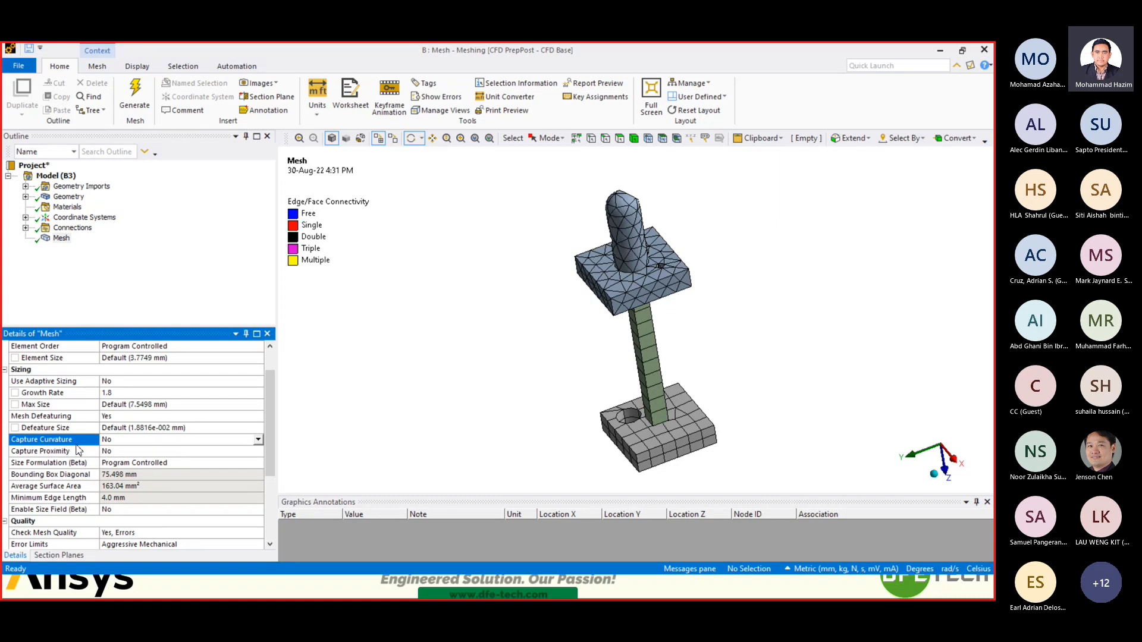
# - Examine closely how the mesh follows the pin's rounded tip and the small hole in the upper plate
pyautogui.moveTo(658, 178)
pyautogui.mouseDown(button='middle')
pyautogui.moveTo(619, 197)
pyautogui.moveTo(599, 186)
pyautogui.moveTo(642, 191)
pyautogui.moveTo(636, 178)
pyautogui.mouseUp(button='middle')
pyautogui.click(460, 138)
pyautogui.moveTo(614, 210); pyautogui.dragTo(684, 292)
pyautogui.moveTo(608, 265); pyautogui.dragTo(553, 232, button='middle')
pyautogui.scroll(-3, 559, 253)
pyautogui.moveTo(512, 215); pyautogui.dragTo(594, 315)
pyautogui.moveTo(676, 322); pyautogui.dragTo(516, 239, button='middle')
pyautogui.moveTo(516, 240); pyautogui.dragTo(717, 469)
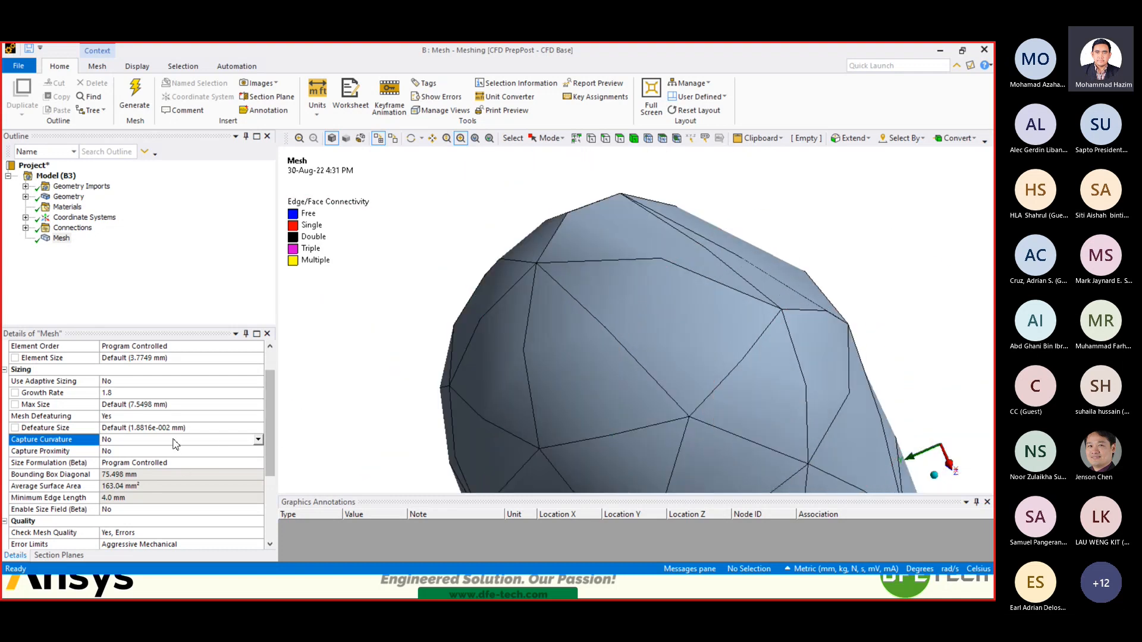
pyautogui.moveTo(454, 288); pyautogui.dragTo(701, 333, button='middle')
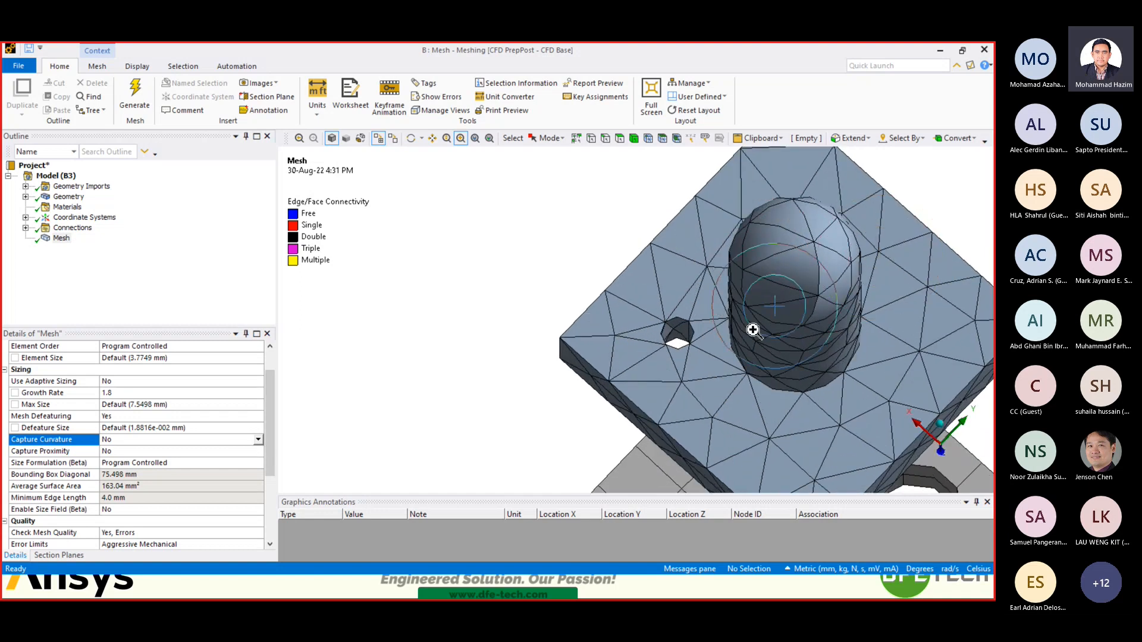
# - Set Capture Curvature to Yes, regenerate the mesh with the default curvature values and inspect the pin and small hole
pyautogui.click(258, 440)
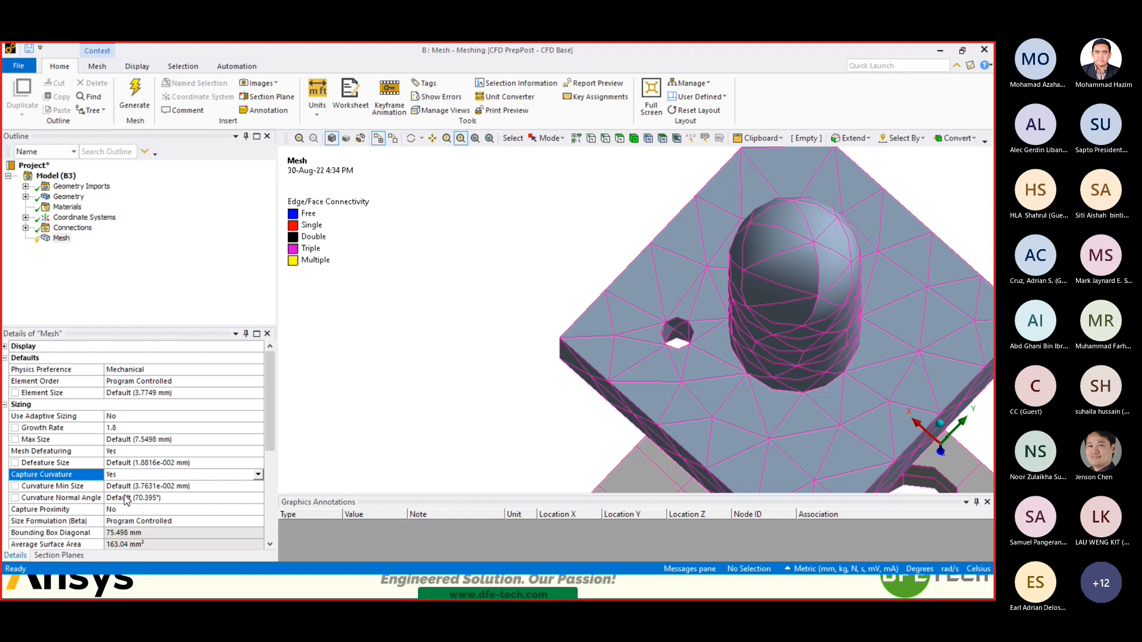
pyautogui.click(179, 486)
pyautogui.click(381, 378)
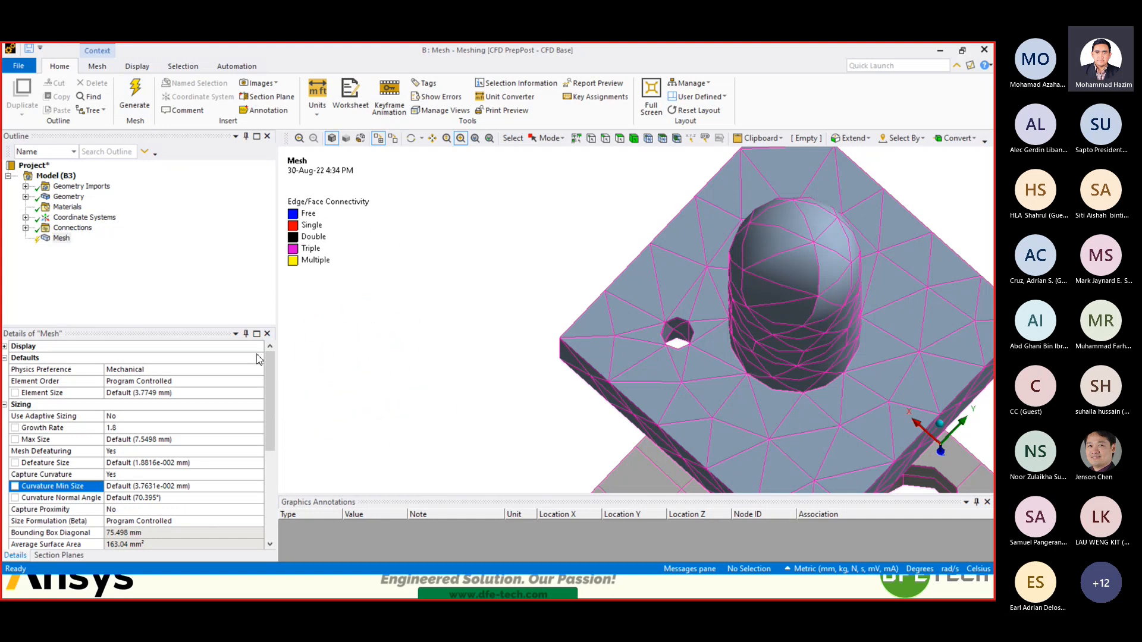
pyautogui.click(135, 98)
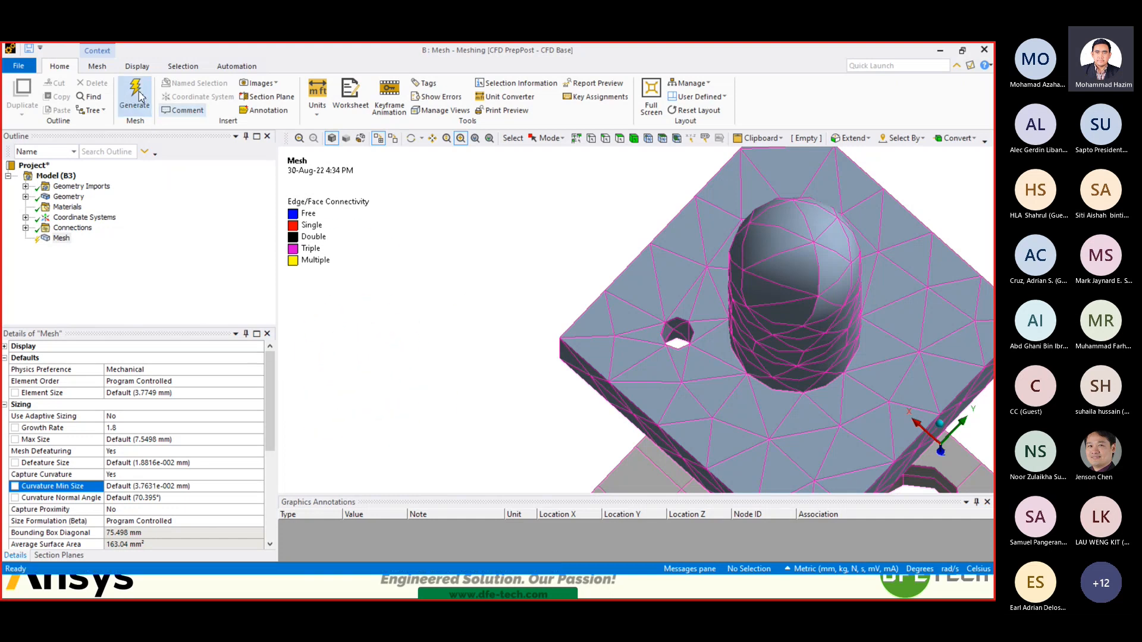
pyautogui.moveTo(461, 284); pyautogui.dragTo(640, 324, button='middle')
pyautogui.scroll(-3, 788, 292)
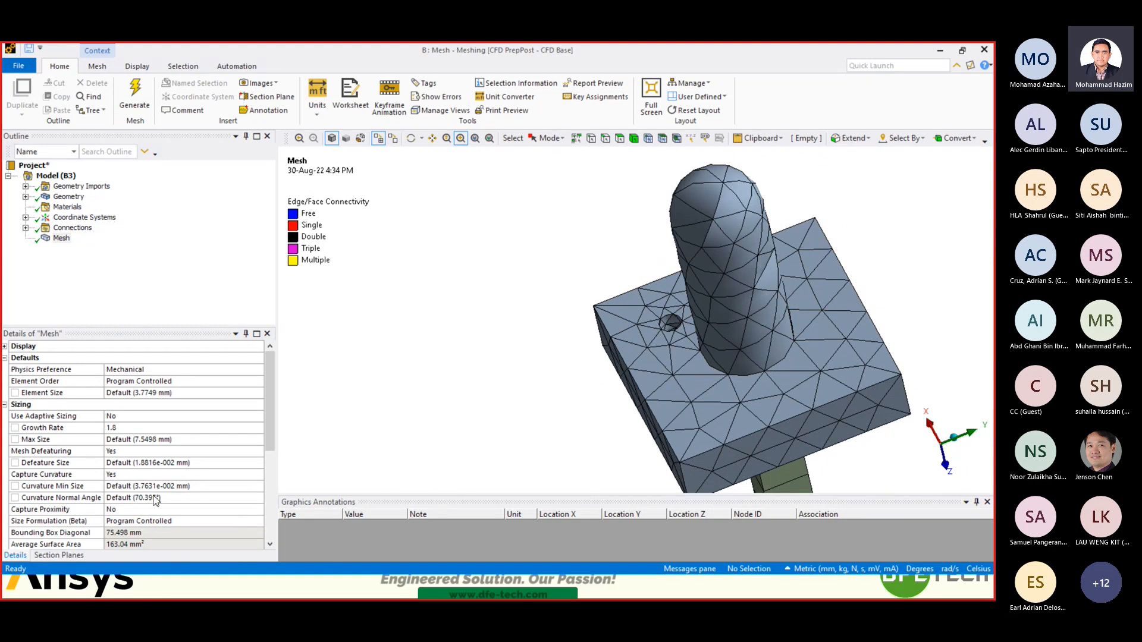
# - Review the Curvature Normal Angle, Bounding Box Diagonal and Capture Proximity entries in the sizing settings
pyautogui.click(156, 501)
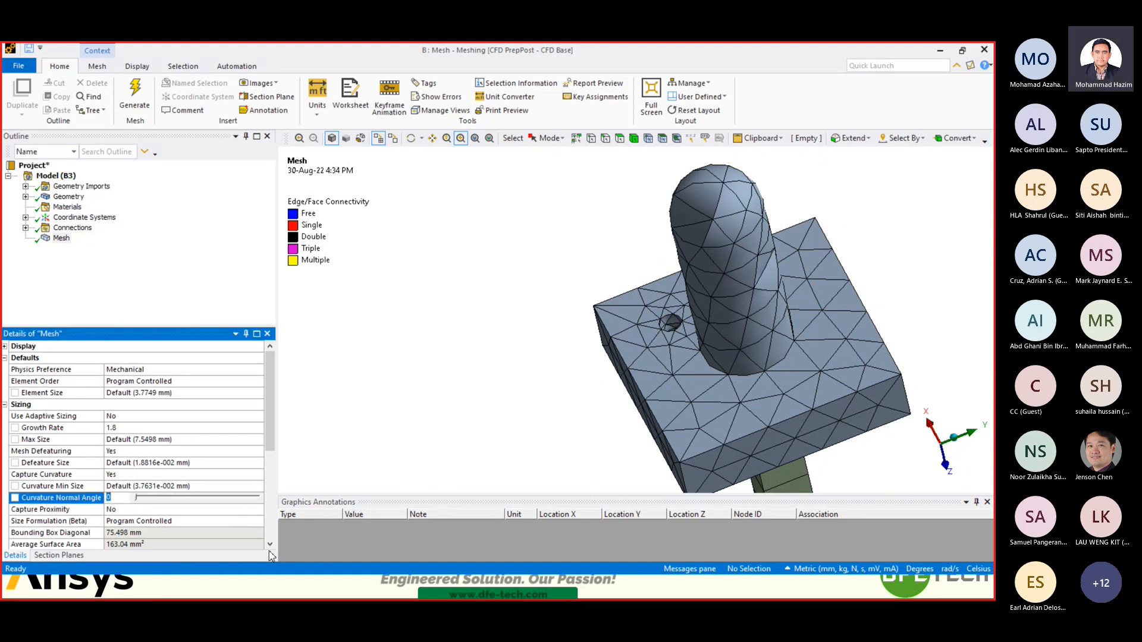
pyautogui.click(167, 532)
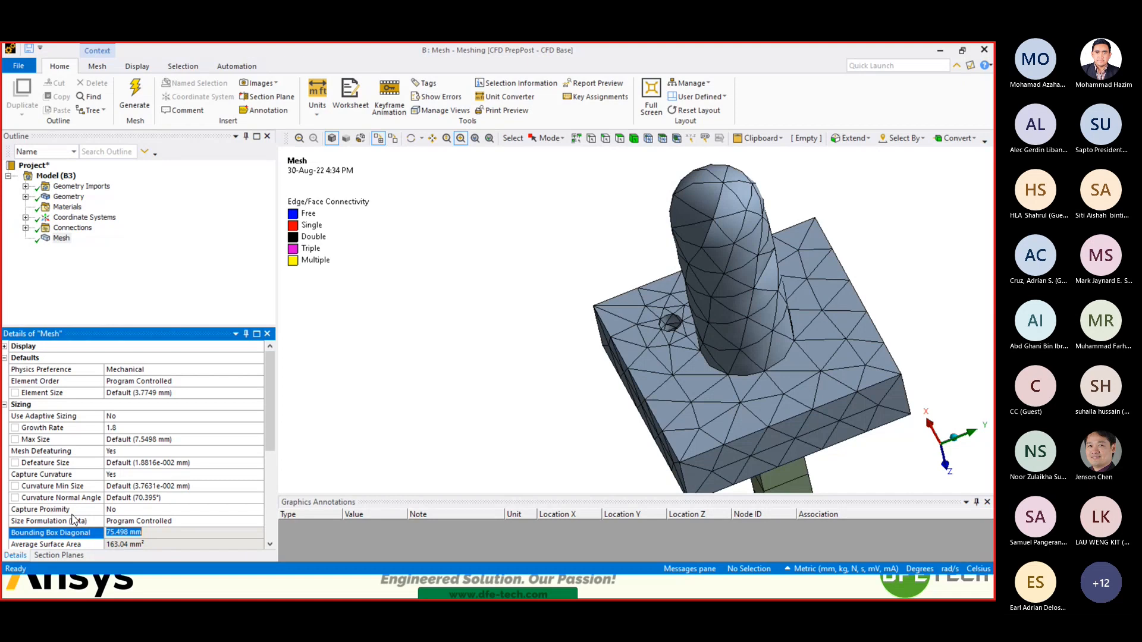
pyautogui.click(71, 511)
pyautogui.click(62, 498)
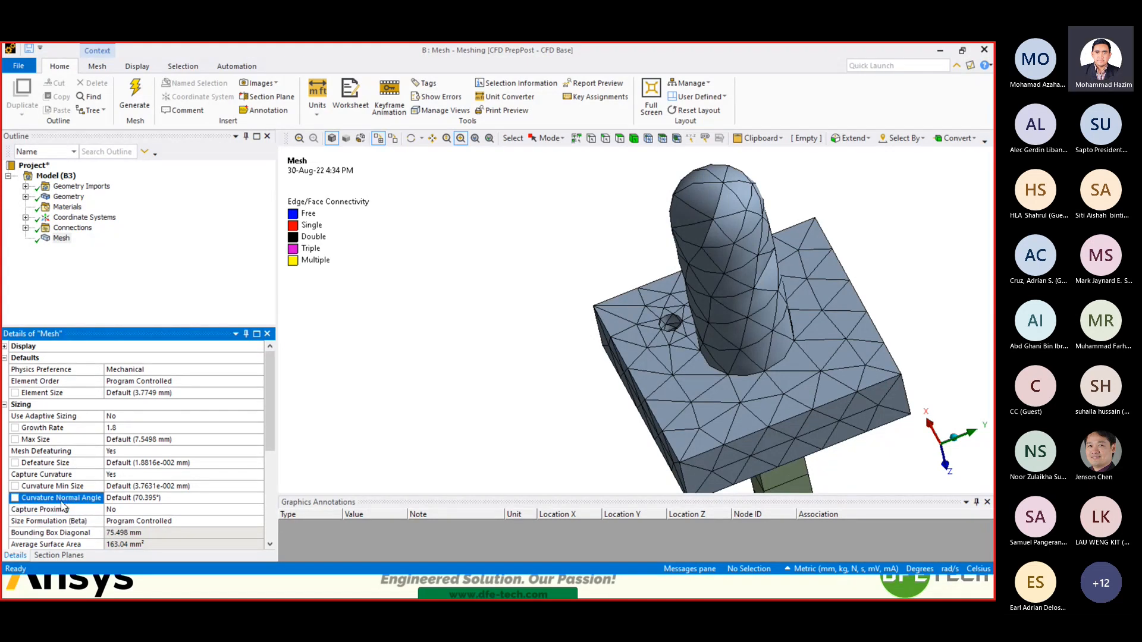
# - Switch to the PowerPoint slide show and advance from the Element Order slide to the Adaptive 2 slide
pyautogui.press('super')
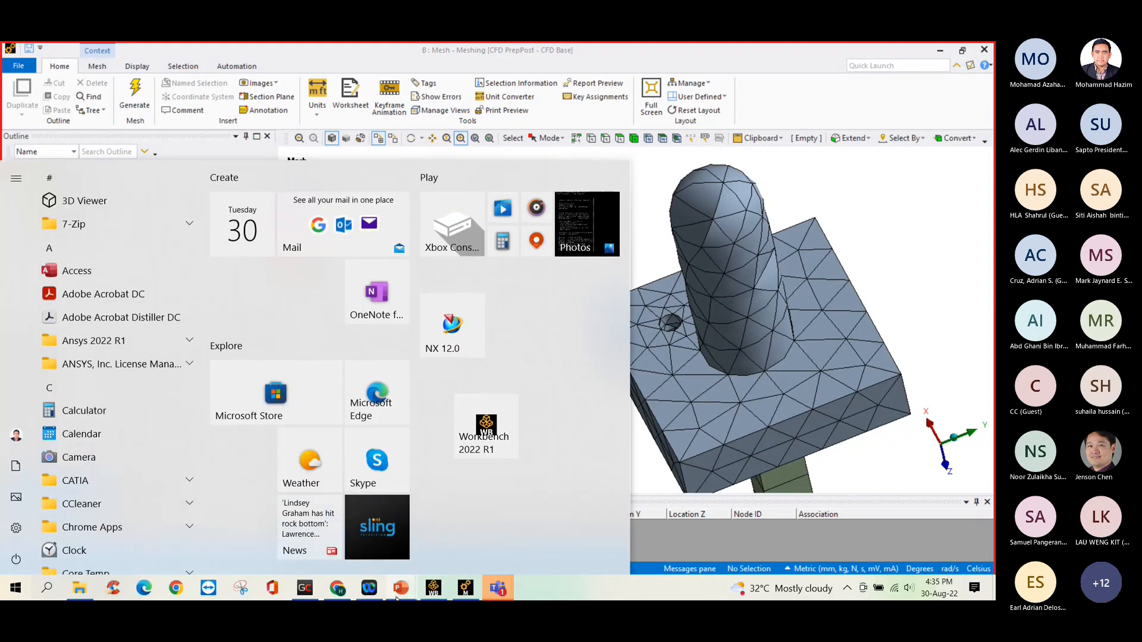
pyautogui.moveTo(399, 593)
pyautogui.click(470, 529)
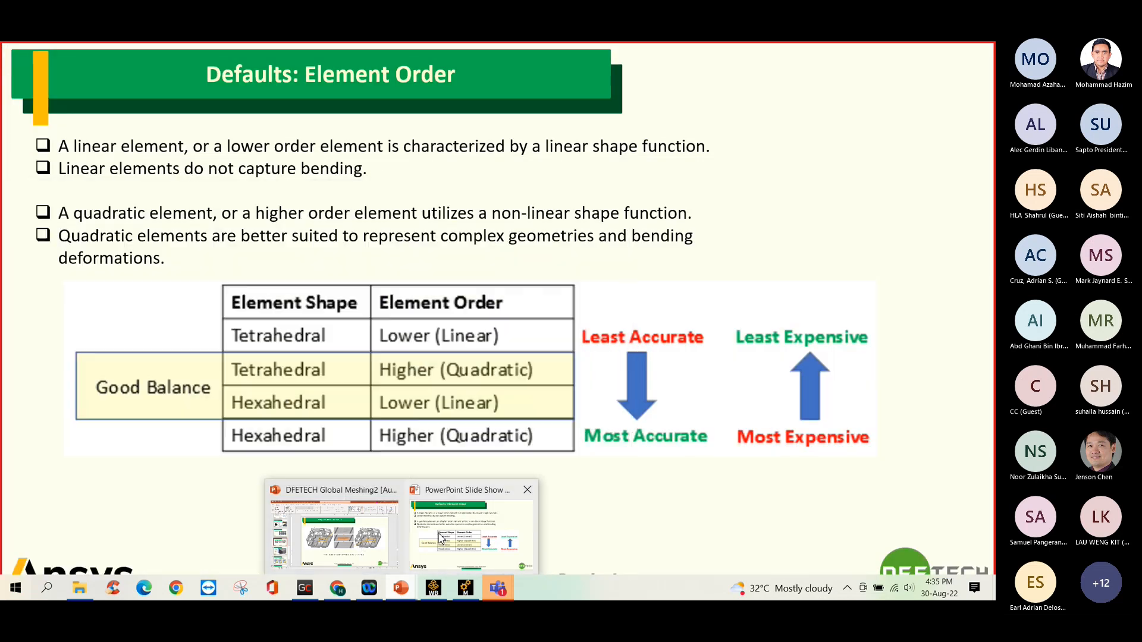
pyautogui.press('Left')
pyautogui.press('Right')
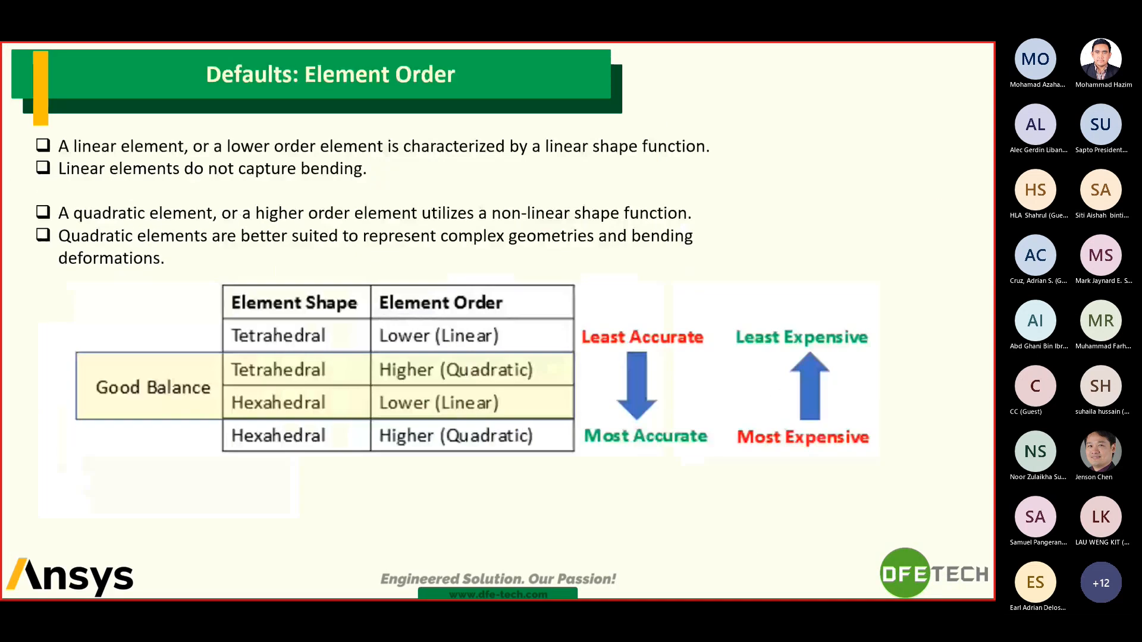
pyautogui.press('Right')
pyautogui.press('Right')
# - Open the Sizing: Curvature Normal angle slide in the presentation's editing window and highlight the word Coarse in its angle ranges
pyautogui.press('super')
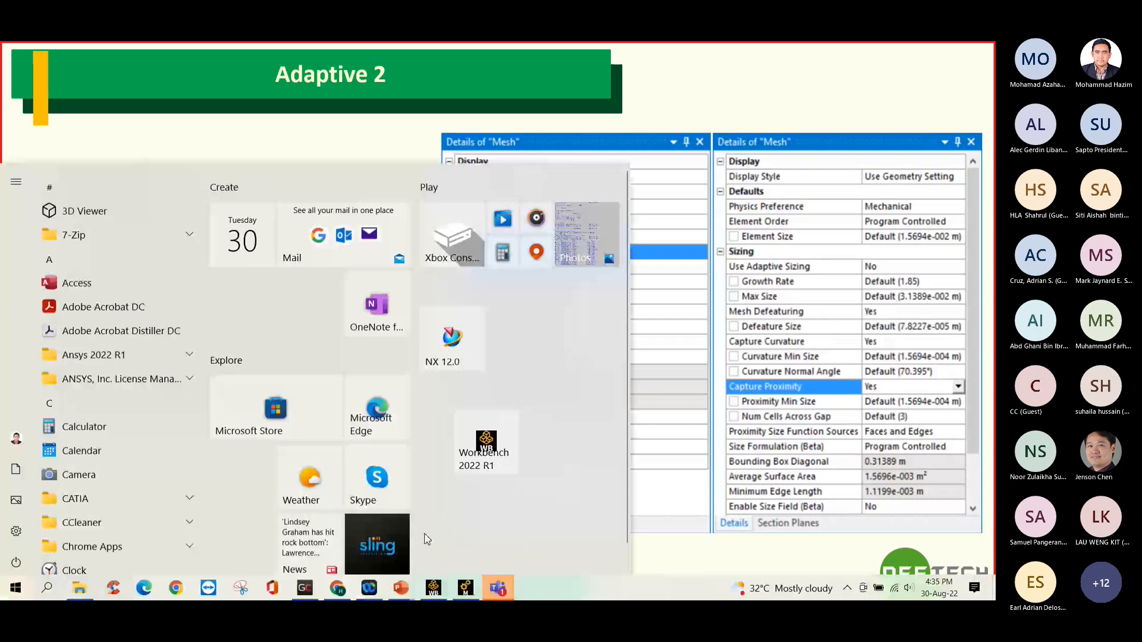
pyautogui.moveTo(400, 587)
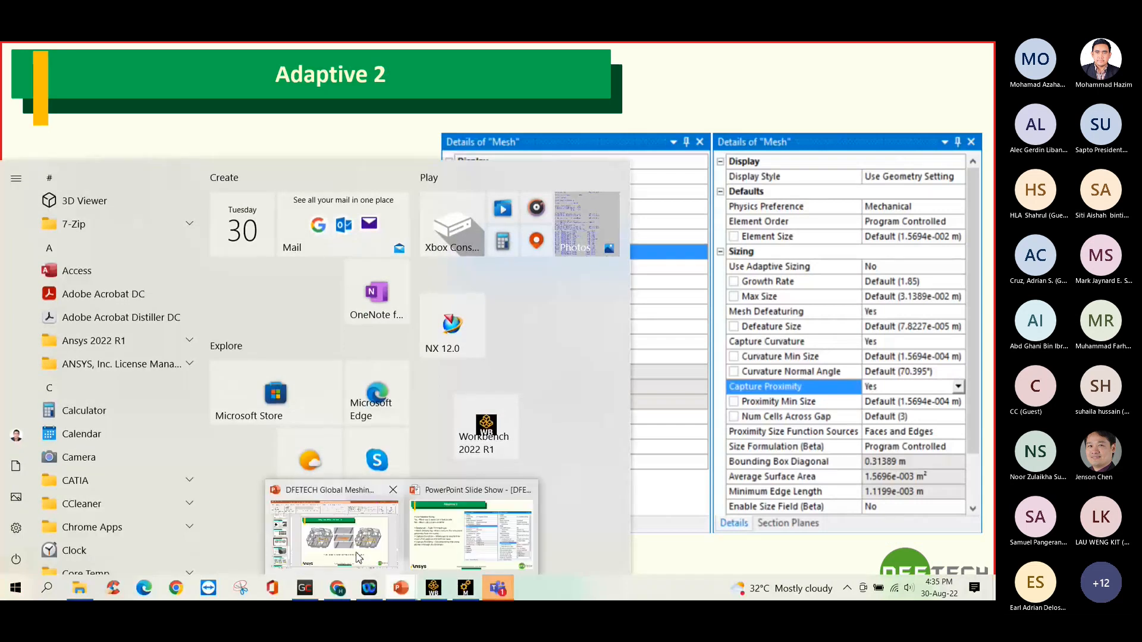
pyautogui.click(321, 523)
pyautogui.scroll(2, 83, 427)
pyautogui.scroll(-4, 83, 422)
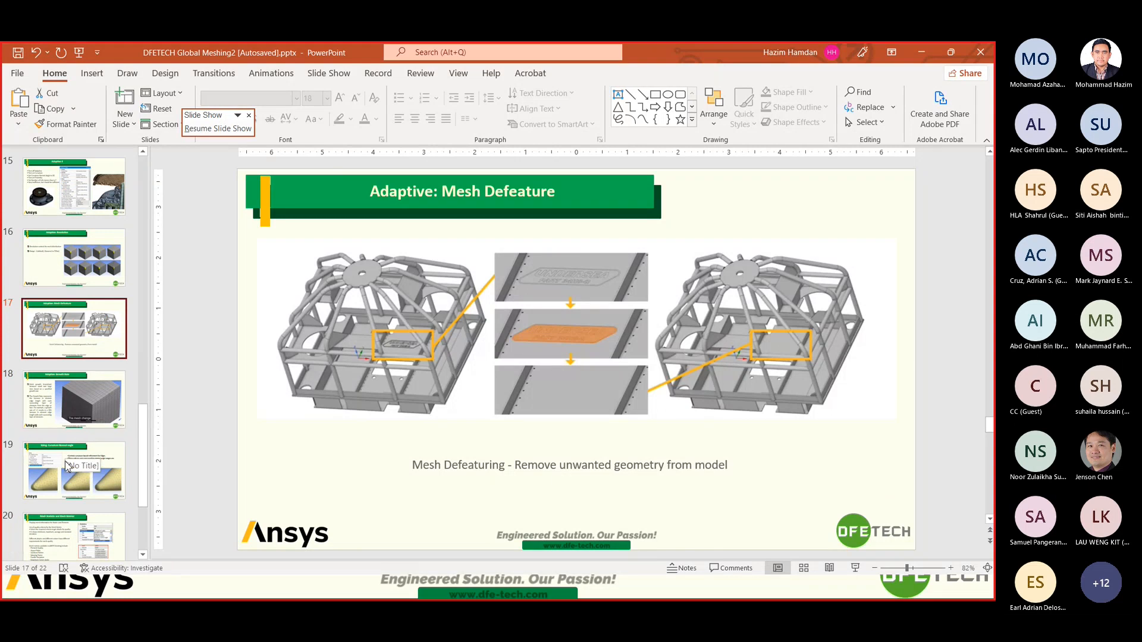
pyautogui.click(72, 461)
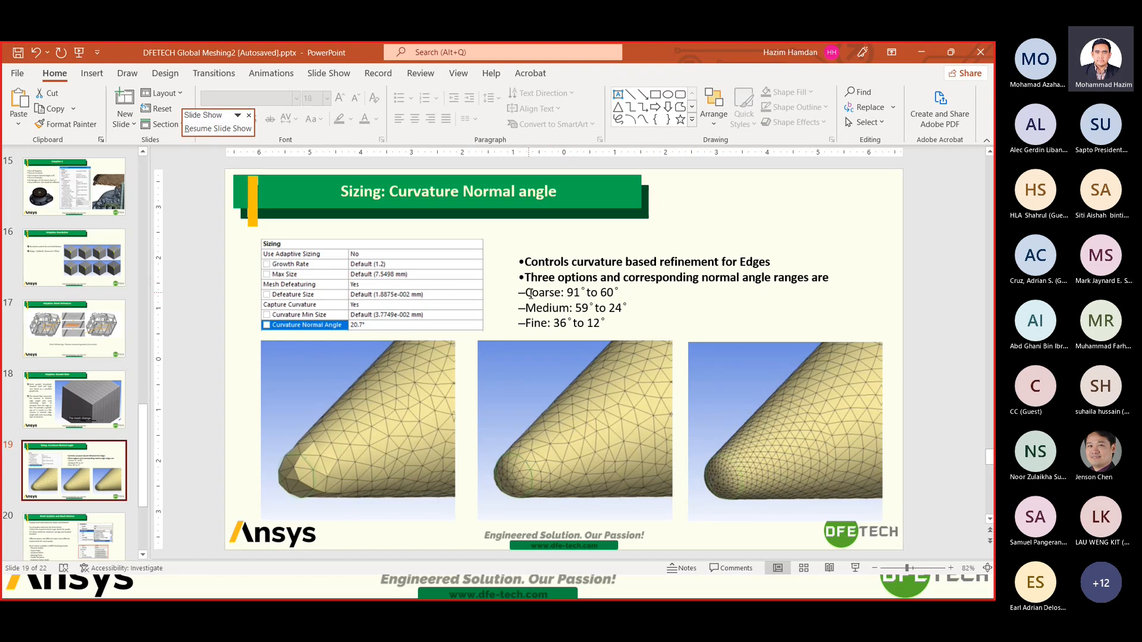
pyautogui.moveTo(528, 294); pyautogui.dragTo(558, 294)
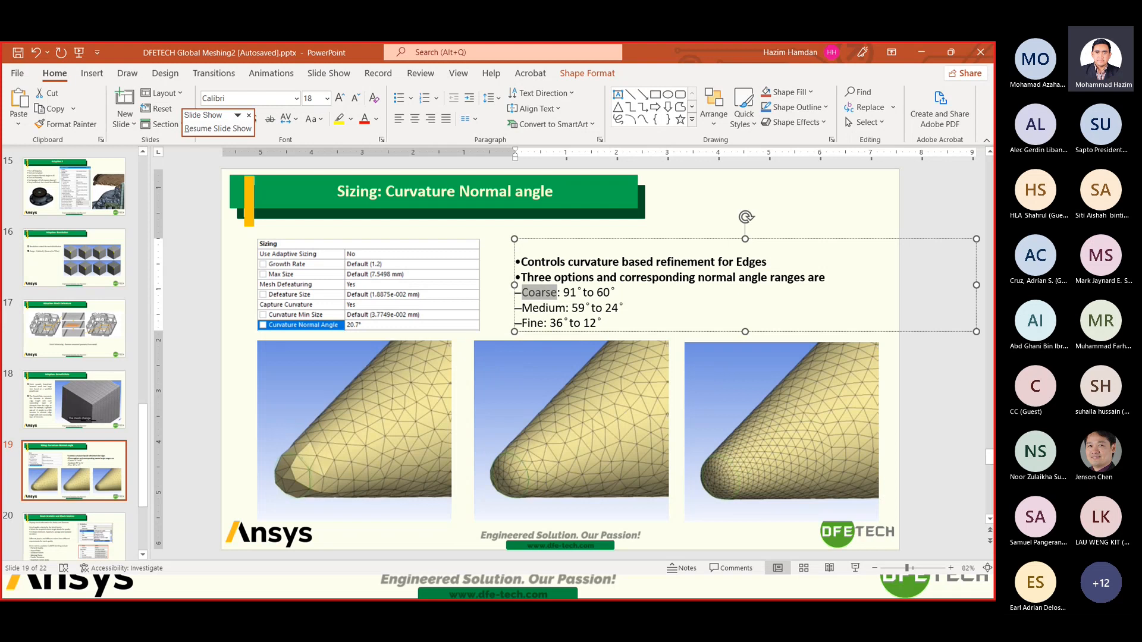
# - Return to Ansys Meshing, set the Curvature Normal Angle to 20° and regenerate the mesh
pyautogui.press('super')
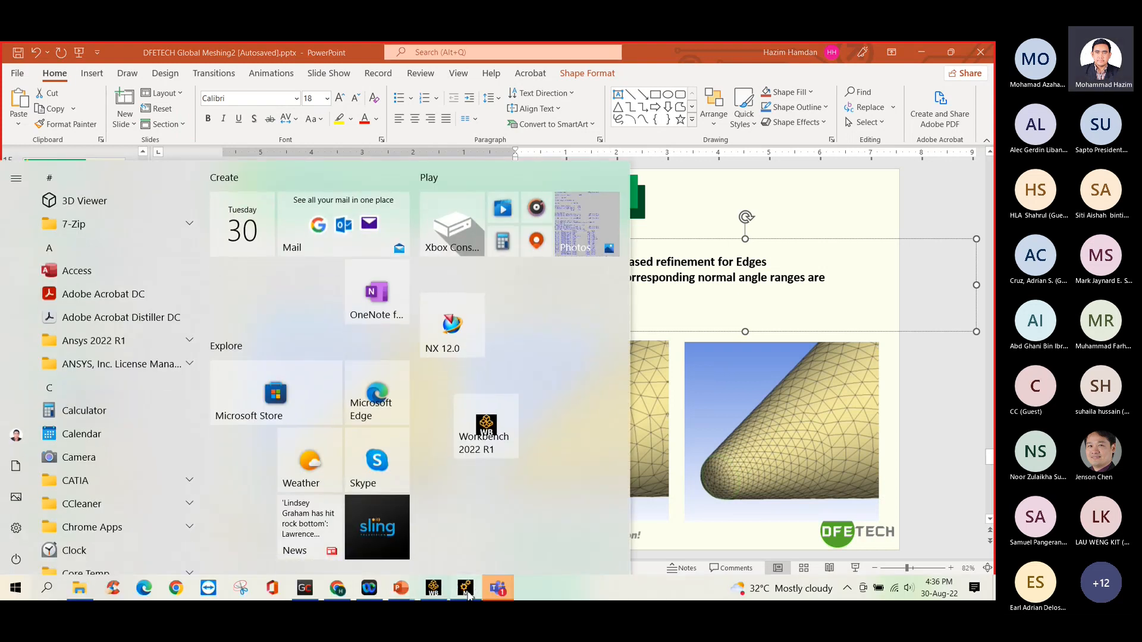
pyautogui.click(466, 588)
pyautogui.click(142, 498)
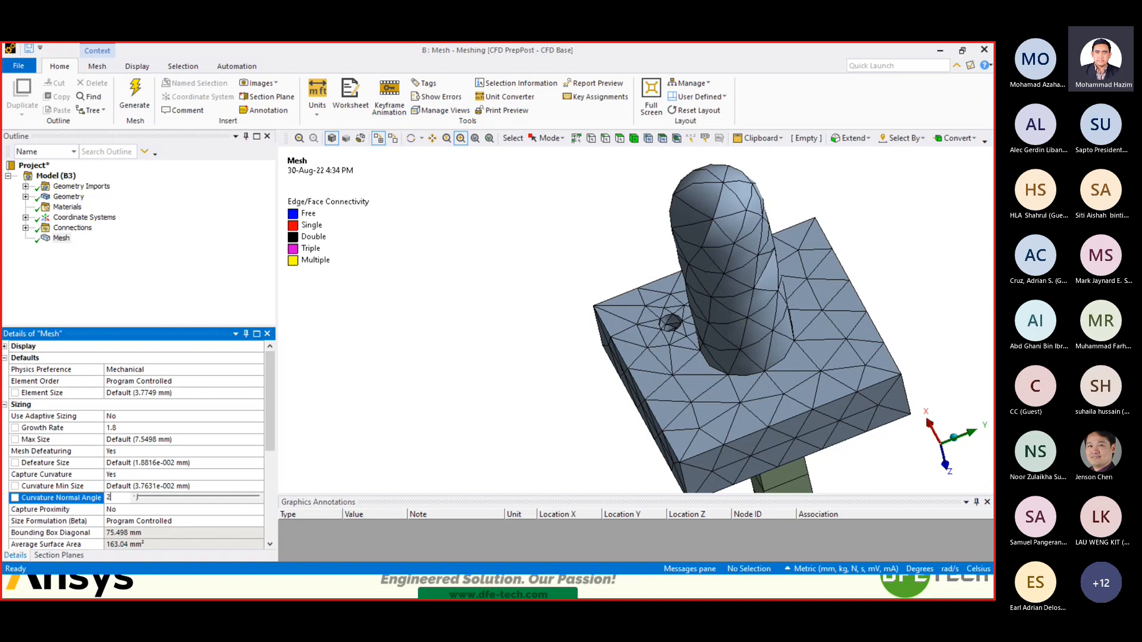
pyautogui.click(384, 366)
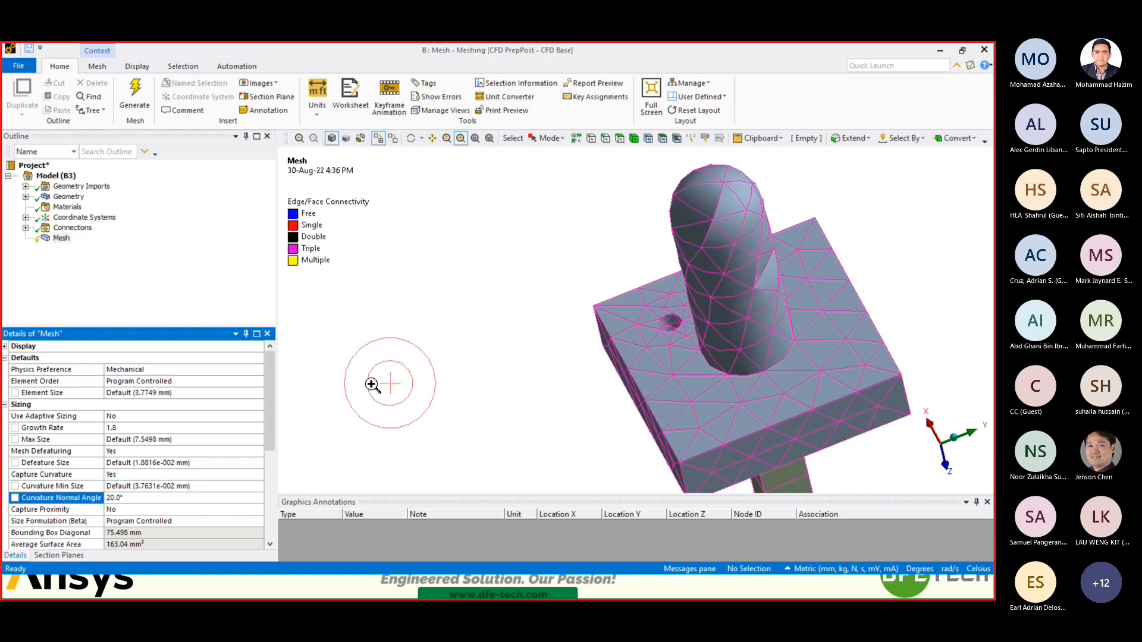
pyautogui.click(136, 102)
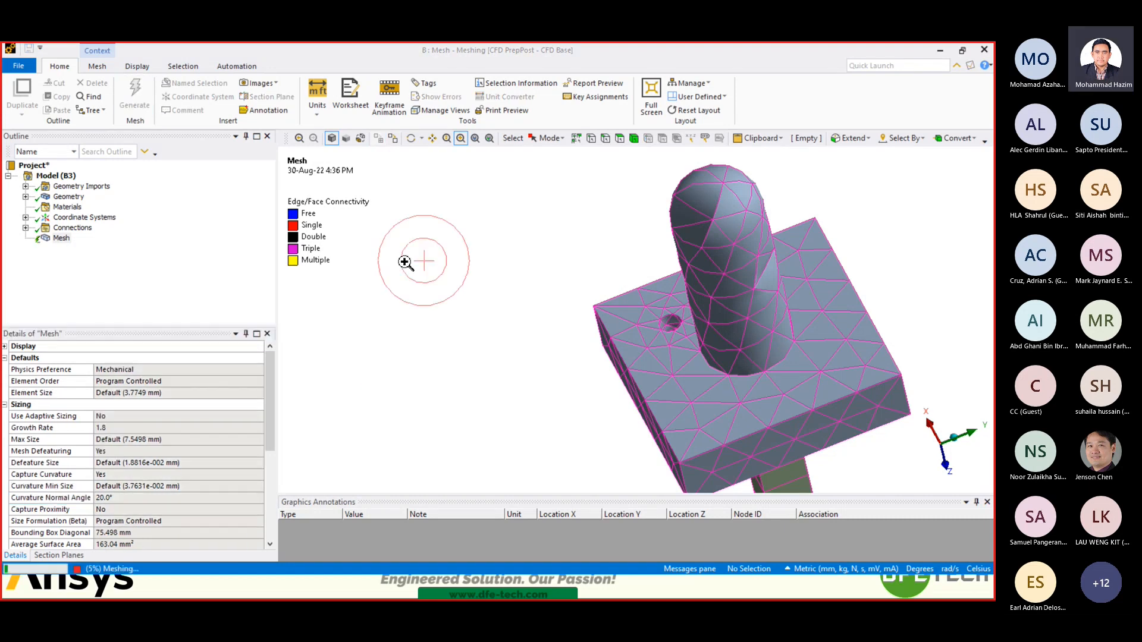
# - Examine the regenerated mesh on the pin's rounded tip, its cylindrical side and around the small hole in the upper plate
pyautogui.moveTo(467, 312); pyautogui.dragTo(680, 255)
pyautogui.moveTo(716, 249); pyautogui.dragTo(613, 260, button='middle')
pyautogui.scroll(-4, 737, 256)
pyautogui.scroll(6, 731, 257)
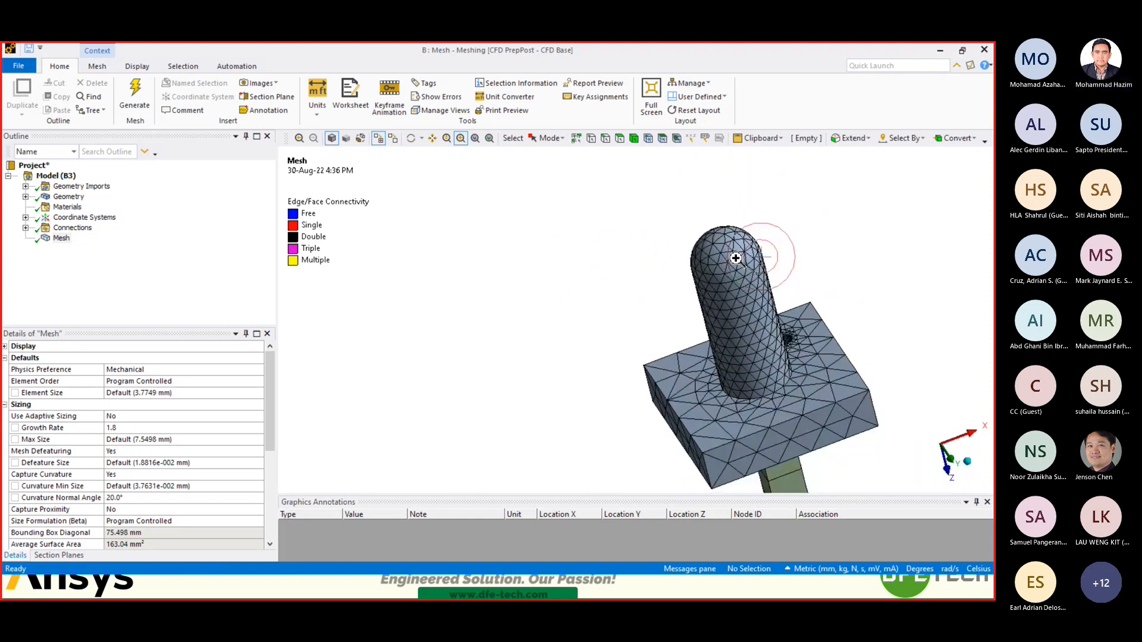
pyautogui.scroll(2, 813, 277)
pyautogui.scroll(-4, 744, 286)
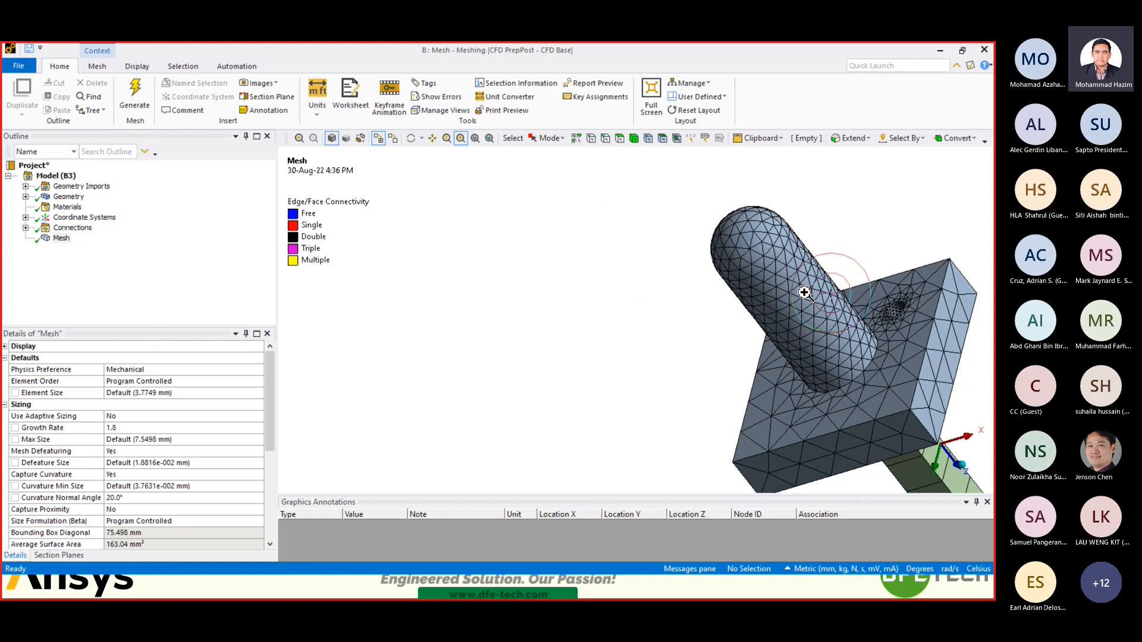
pyautogui.moveTo(803, 293); pyautogui.dragTo(688, 299, button='middle')
pyautogui.scroll(5, 792, 278)
pyautogui.scroll(-2, 786, 255)
pyautogui.moveTo(812, 259); pyautogui.dragTo(800, 294, button='middle')
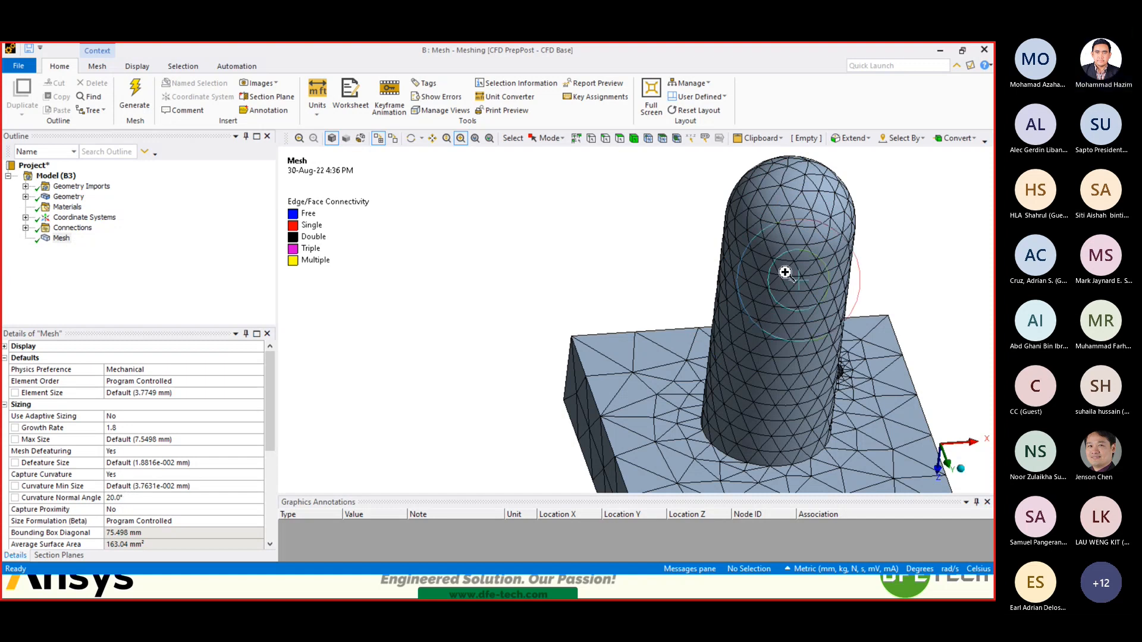
pyautogui.scroll(-3, 771, 259)
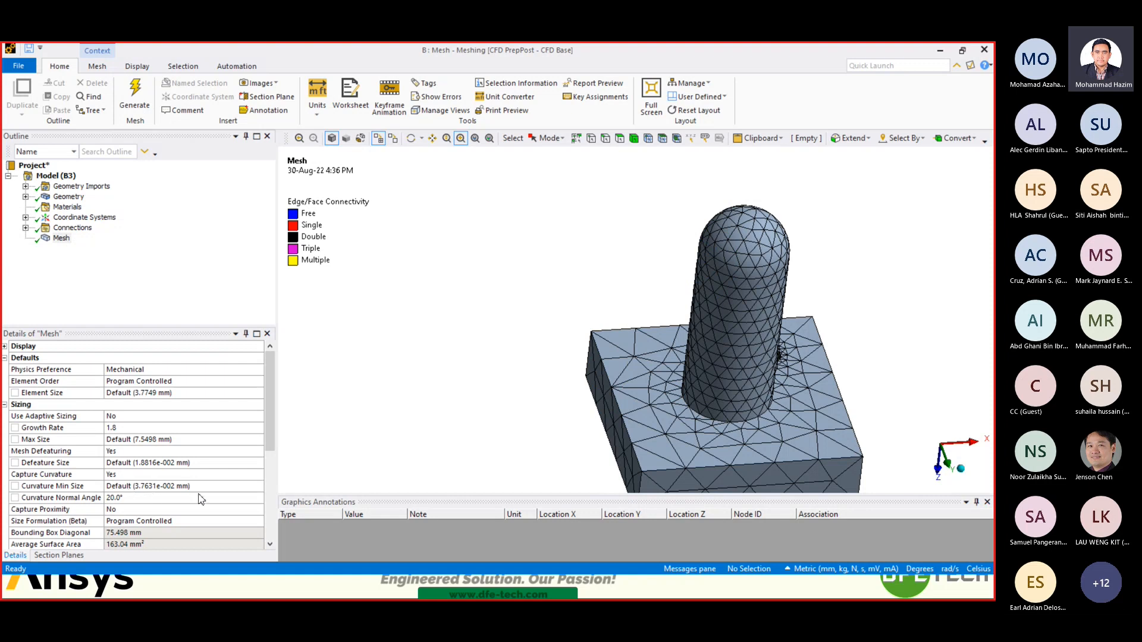
pyautogui.scroll(-1, 128, 490)
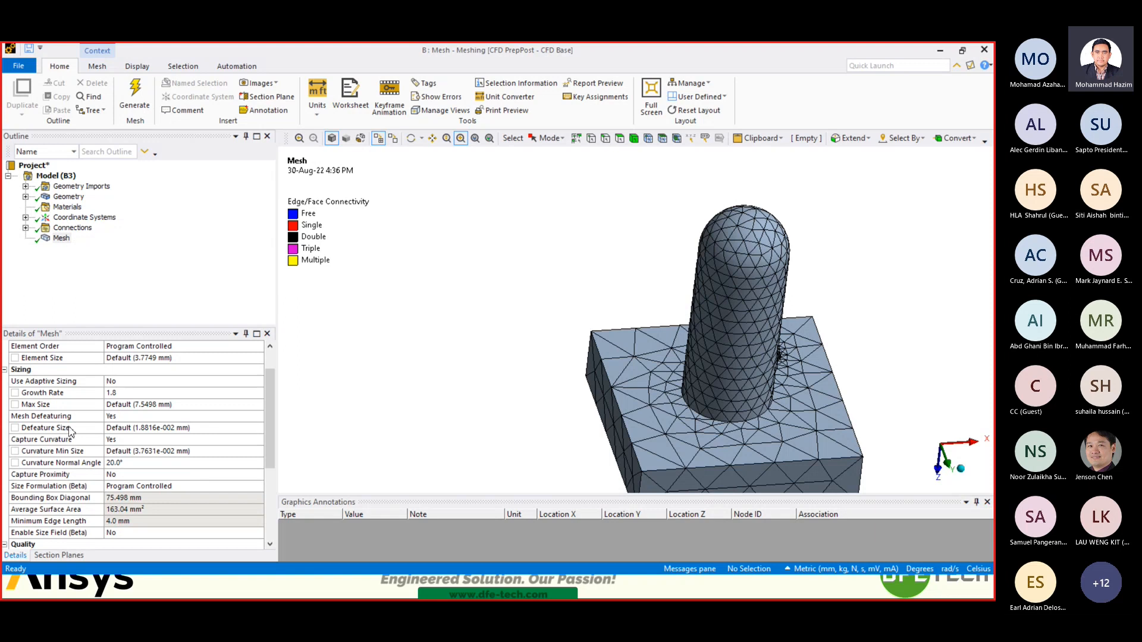
pyautogui.click(124, 474)
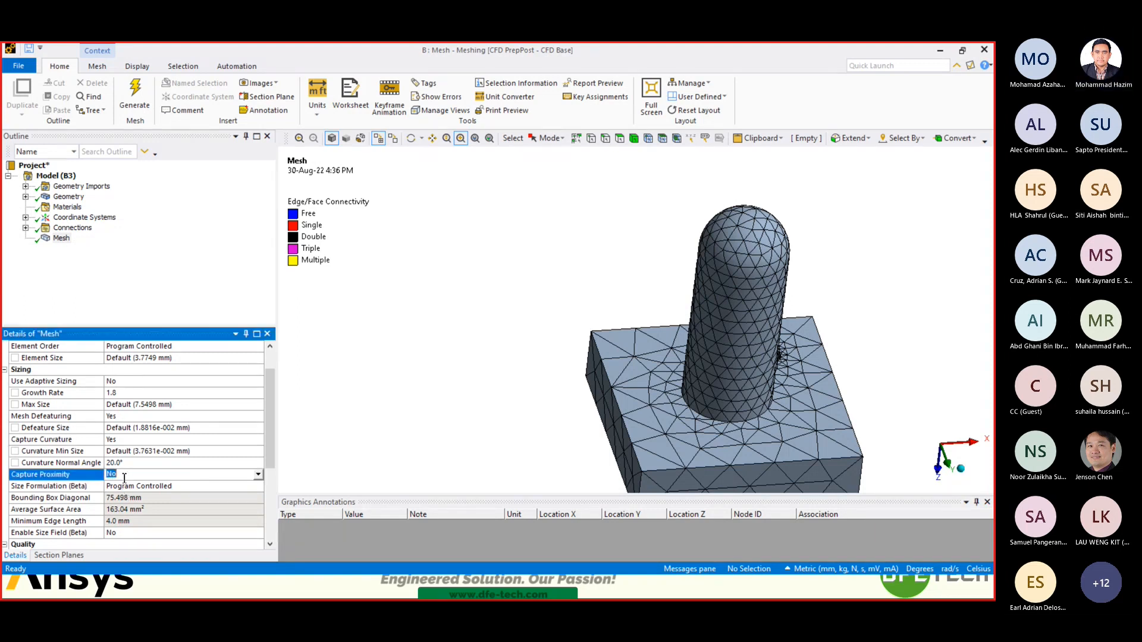
pyautogui.click(258, 475)
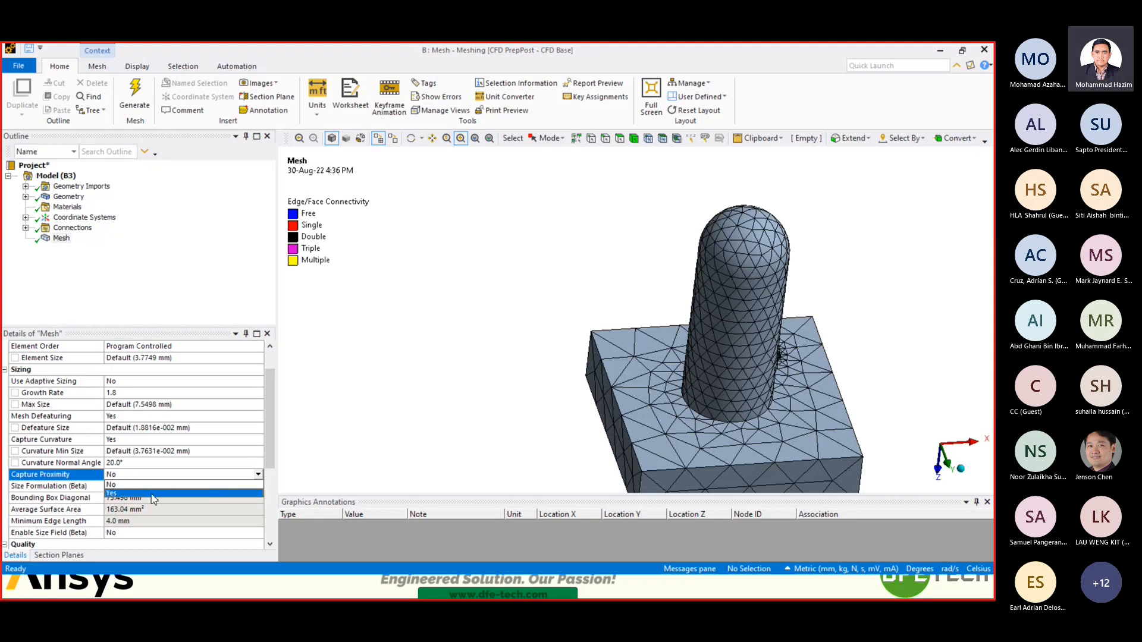
pyautogui.click(411, 423)
pyautogui.scroll(1, 189, 478)
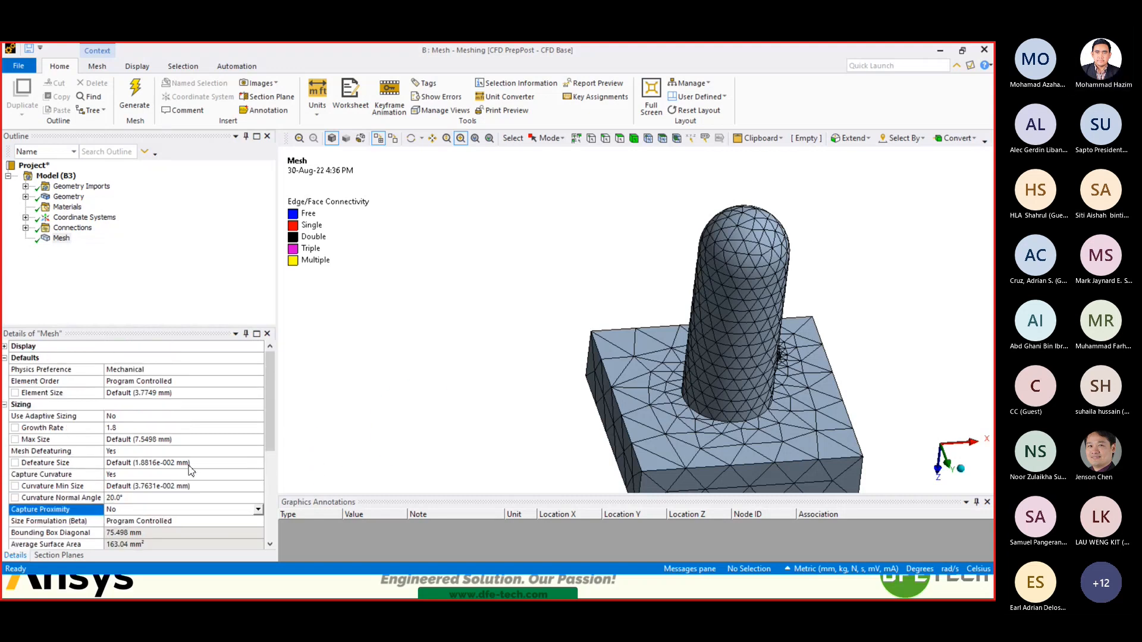
# - Examine the element layers through the upper plate's thickness and the mesh around the large hole in the lower plate
pyautogui.scroll(-4, 184, 464)
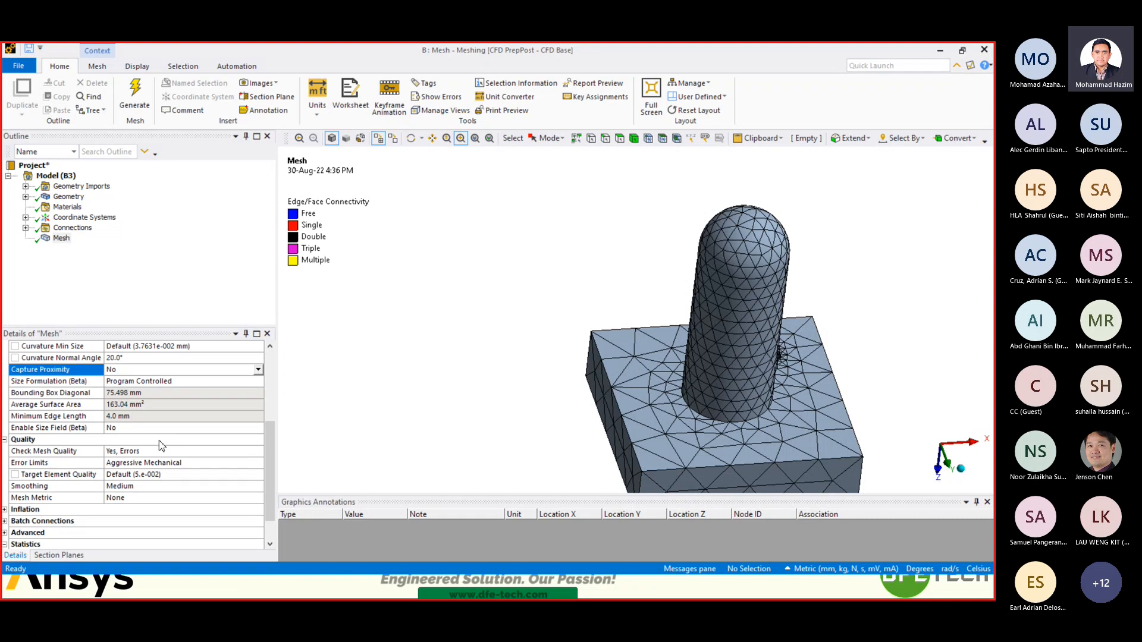
pyautogui.scroll(-9, 428, 412)
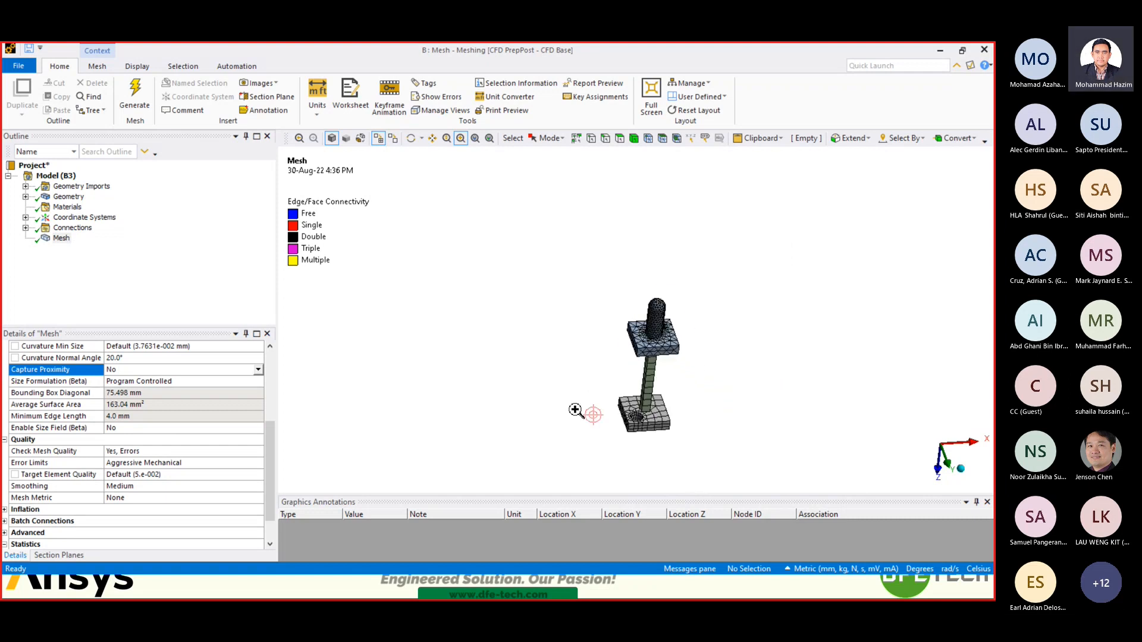
pyautogui.scroll(5, 660, 337)
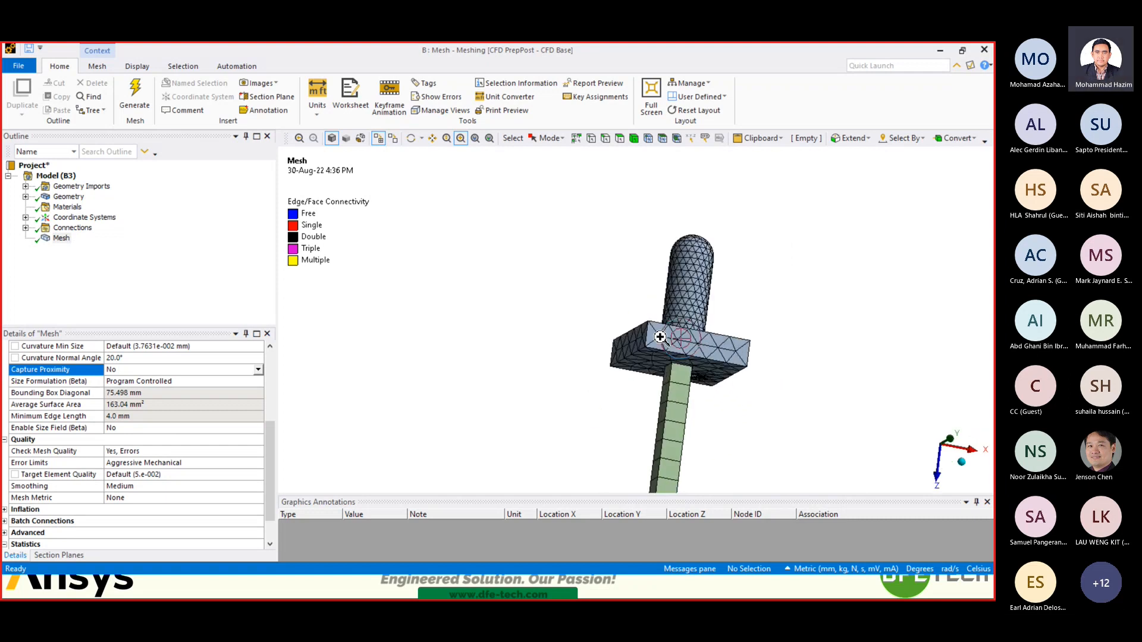
pyautogui.moveTo(660, 337)
pyautogui.mouseDown(button='middle')
pyautogui.moveTo(630, 365)
pyautogui.moveTo(645, 330)
pyautogui.mouseUp(button='middle')
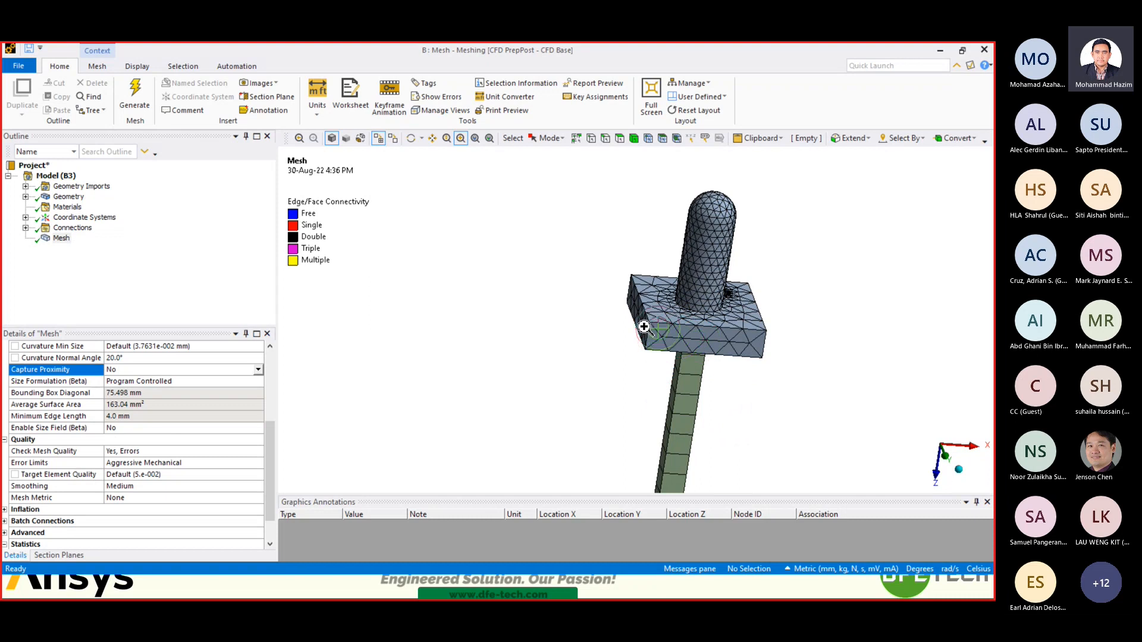
pyautogui.scroll(4, 654, 348)
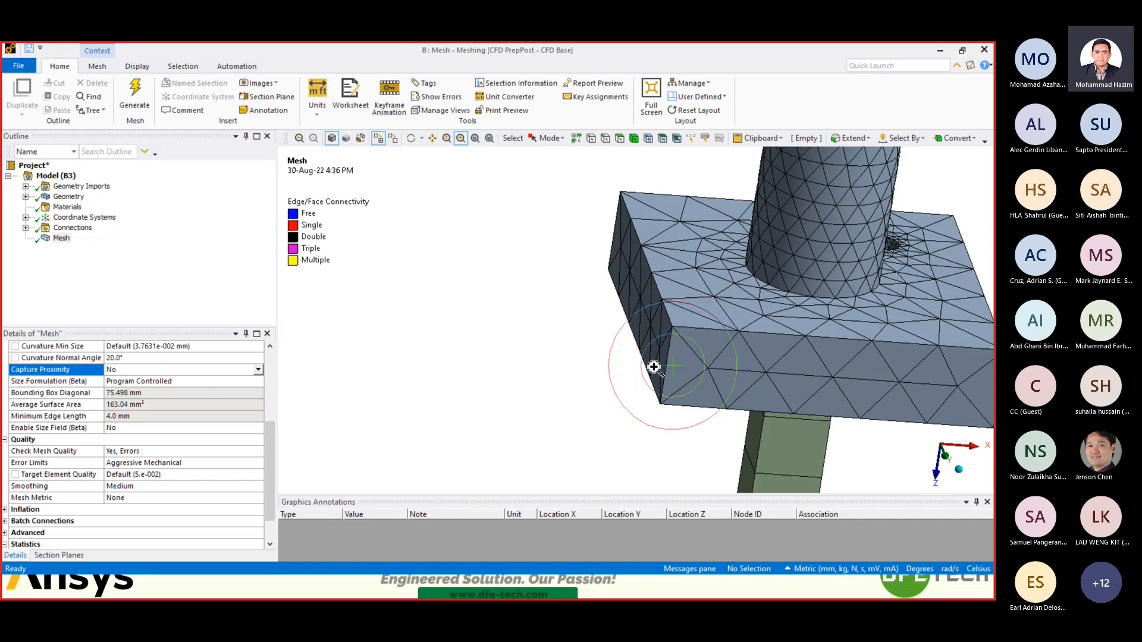
pyautogui.scroll(-4, 628, 305)
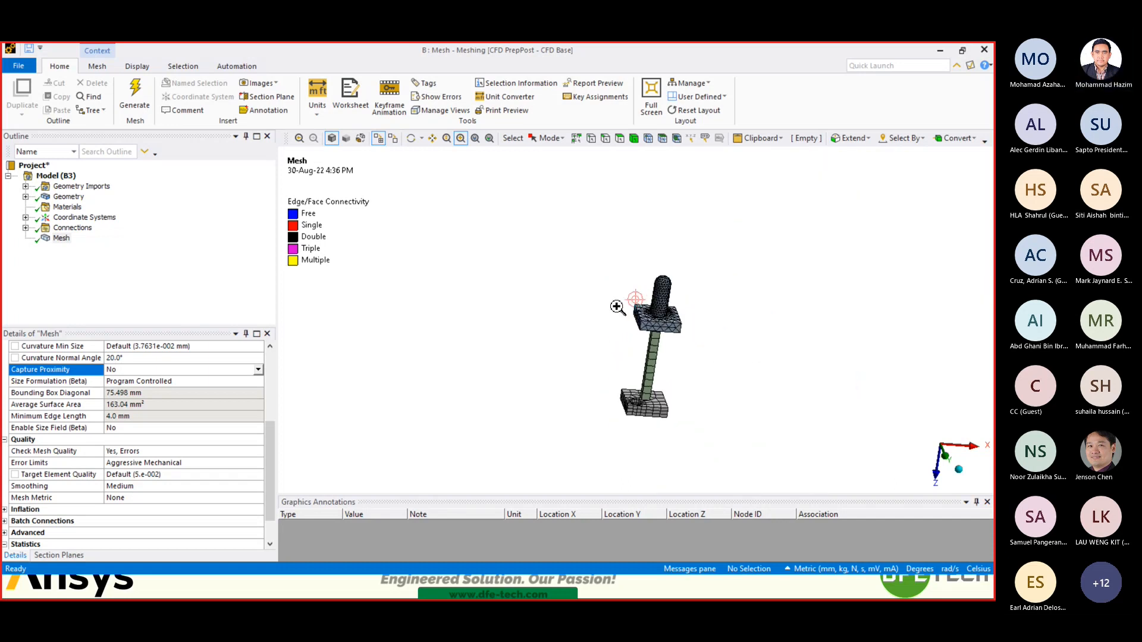
pyautogui.moveTo(597, 369); pyautogui.dragTo(700, 442)
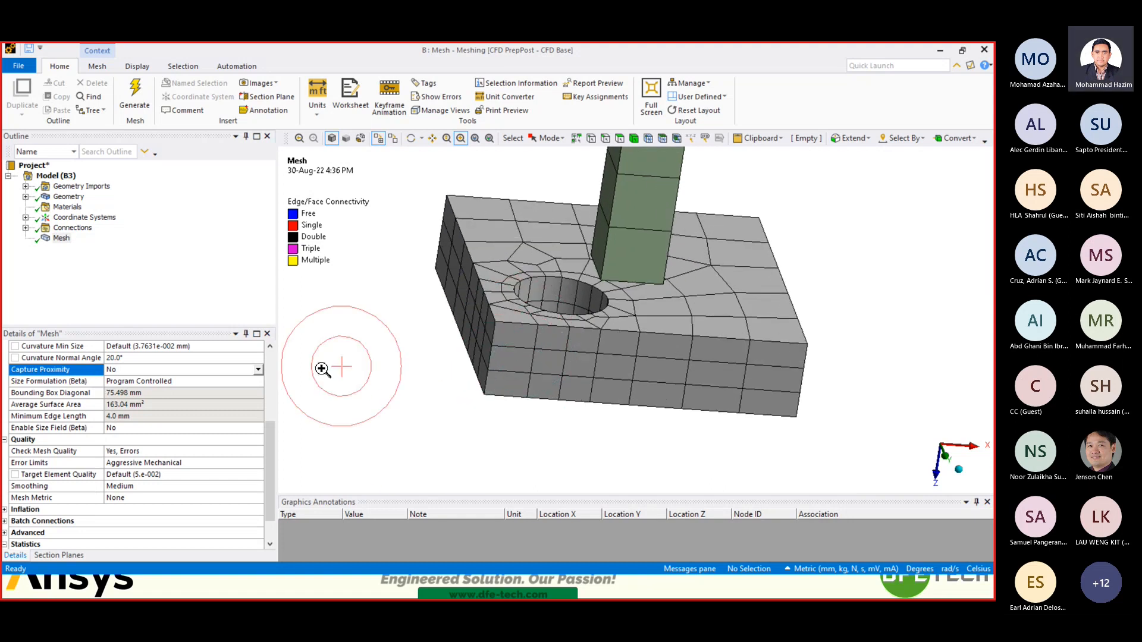
# - Set Capture Proximity to Yes in the global sizing settings
pyautogui.click(258, 370)
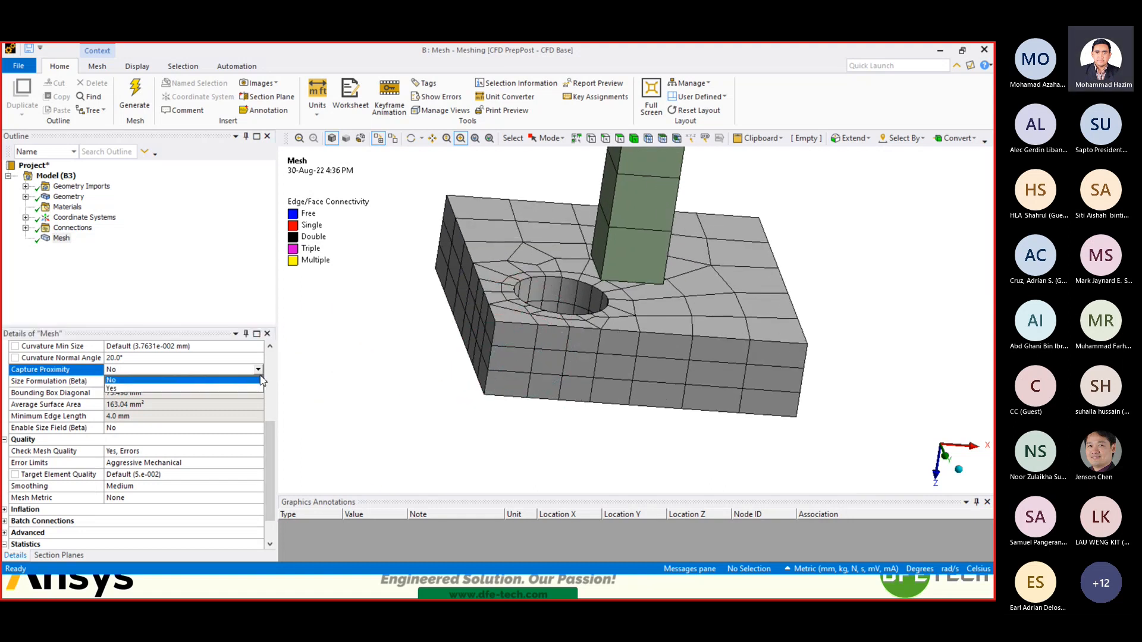
pyautogui.click(145, 390)
pyautogui.scroll(-1, 40, 521)
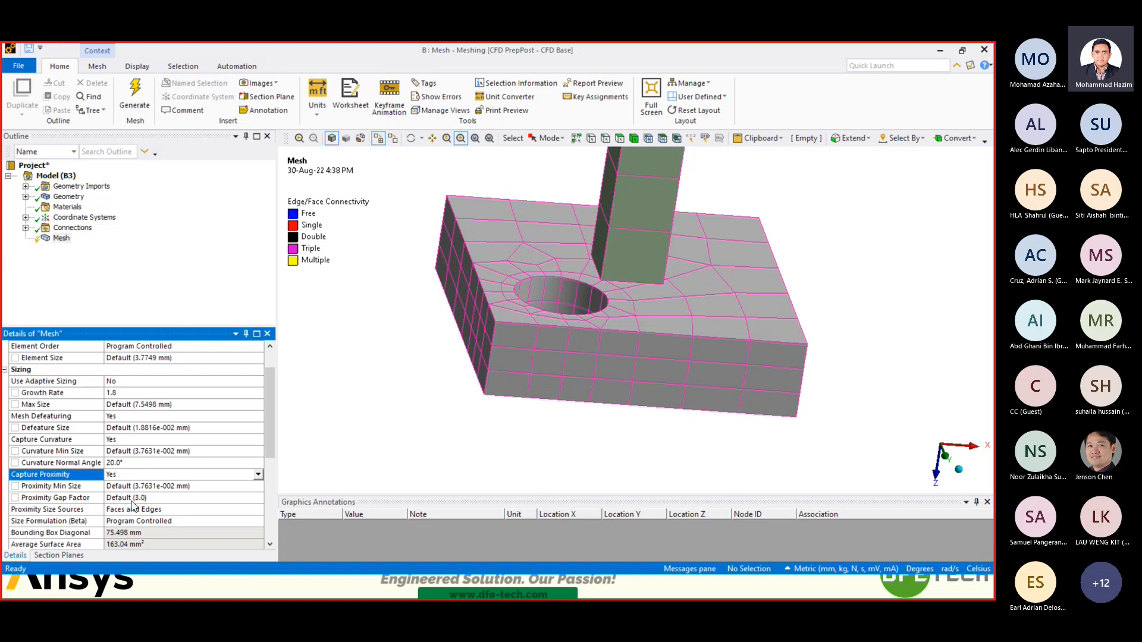
# - Set the Proximity Gap Factor to 5 and regenerate the mesh with the lower plate's edge and hole in view
pyautogui.click(149, 498)
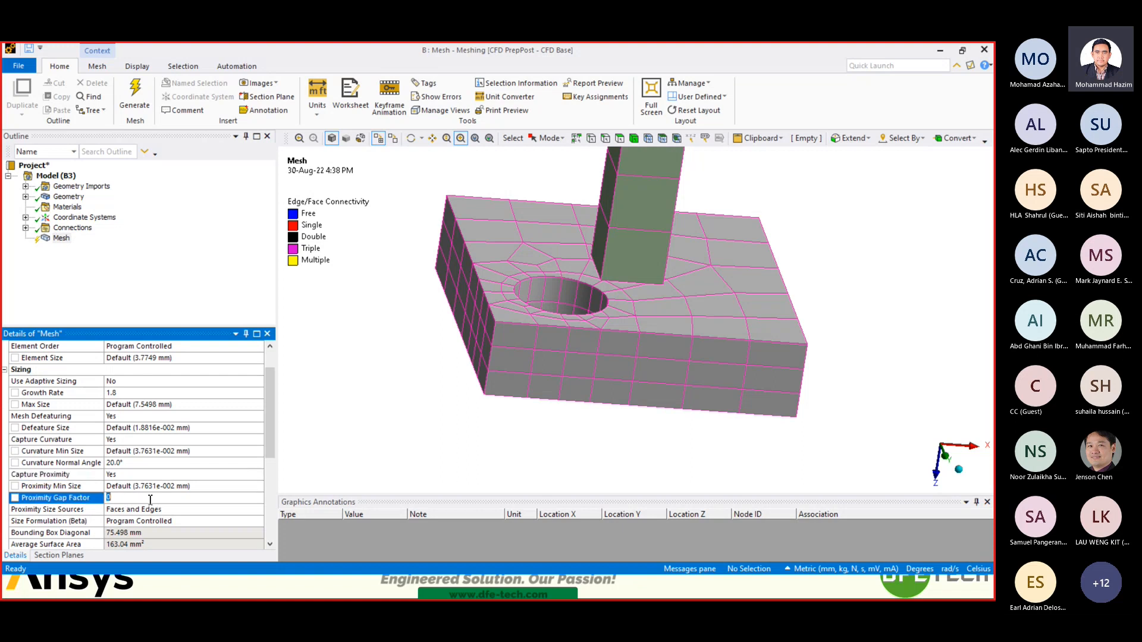
pyautogui.click(117, 514)
pyautogui.click(122, 498)
pyautogui.write('0')
pyautogui.scroll(3, 511, 357)
pyautogui.scroll(3, 487, 366)
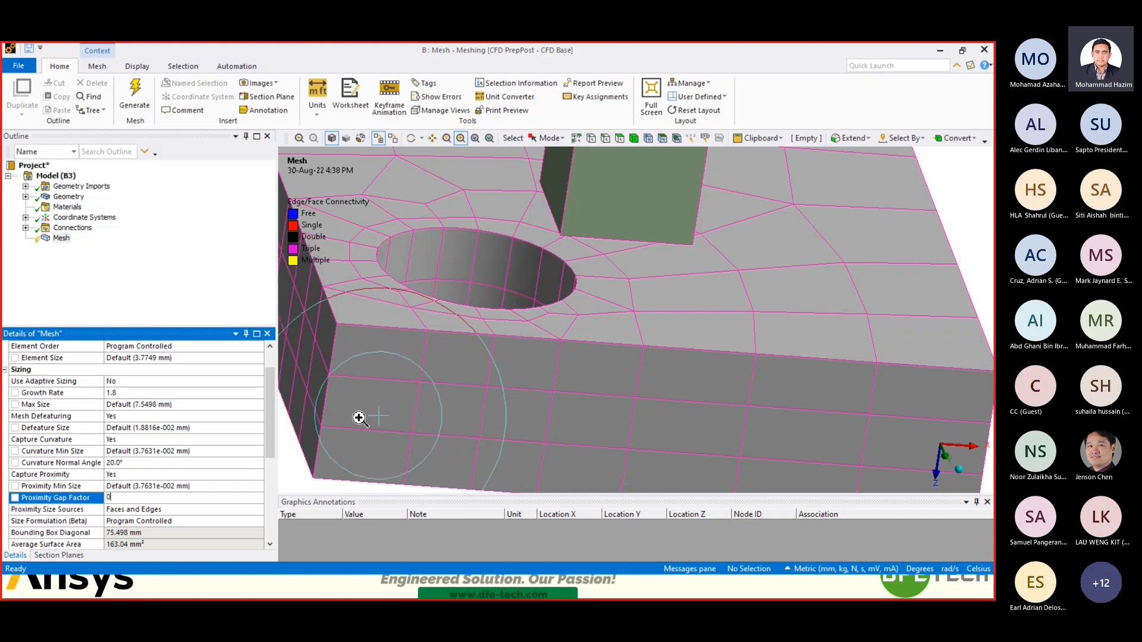
pyautogui.doubleClick(133, 499)
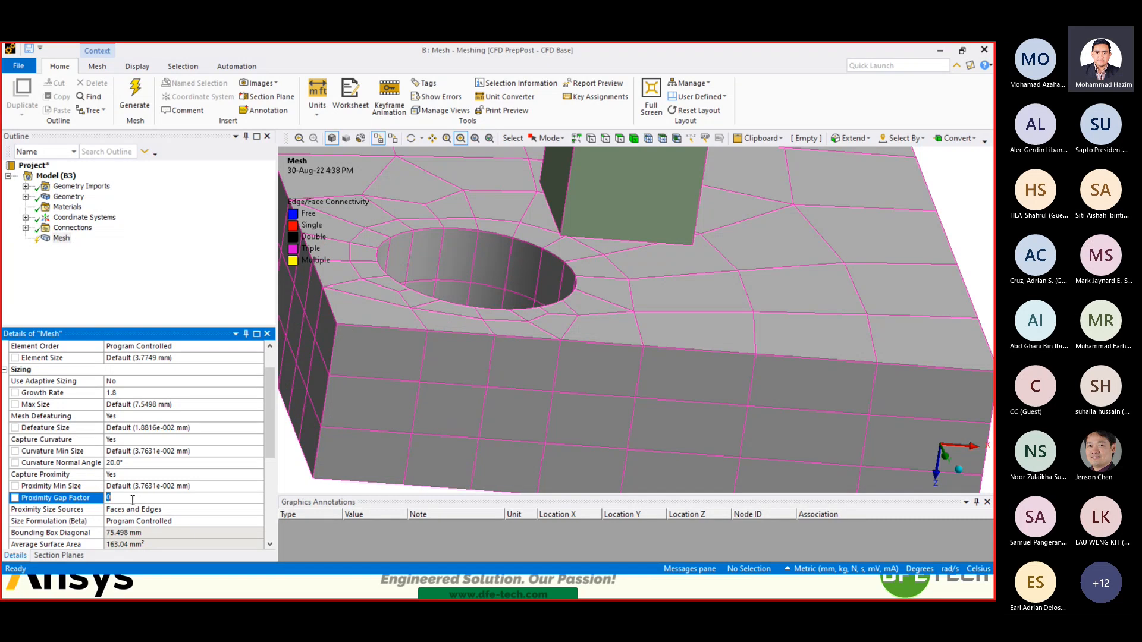
pyautogui.press('BackSpace')
pyautogui.press('Return')
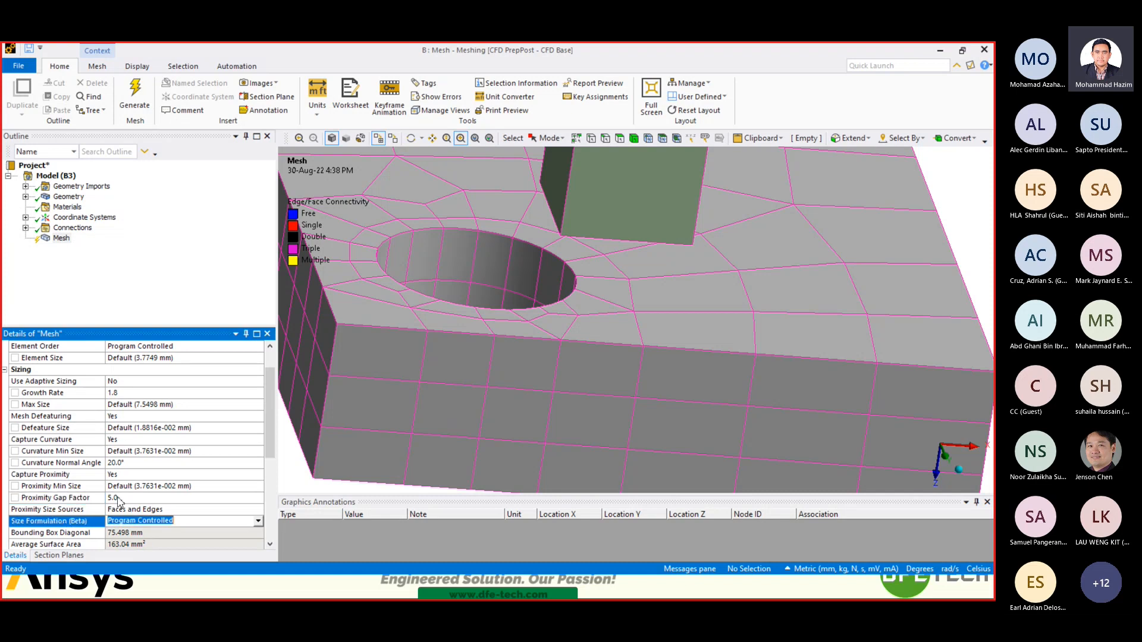
pyautogui.click(135, 95)
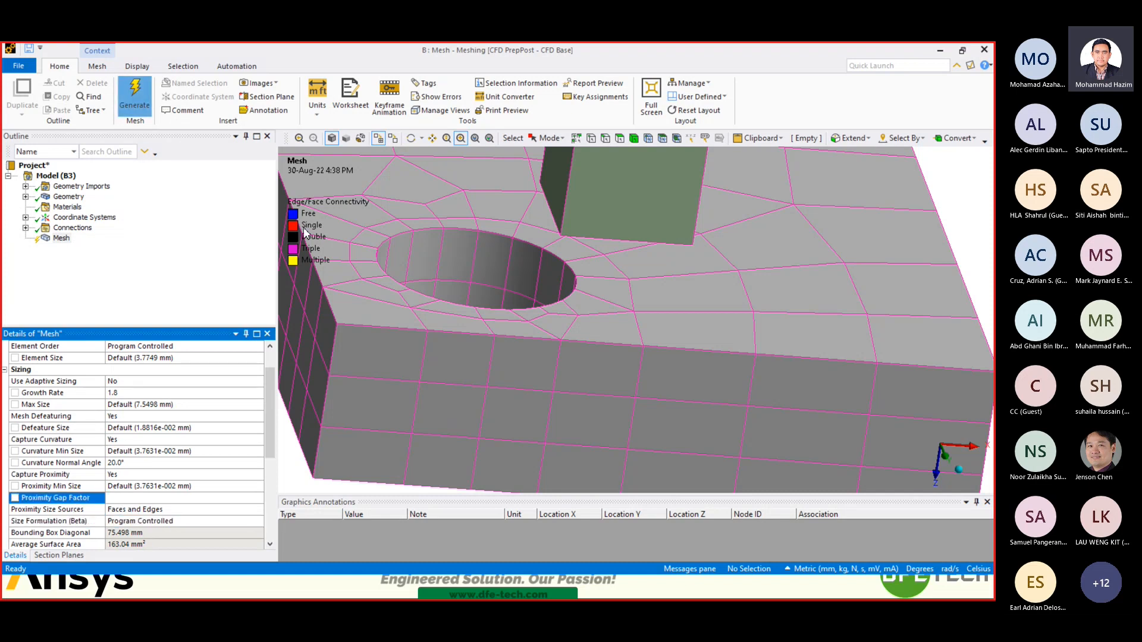
pyautogui.scroll(2, 447, 372)
pyautogui.scroll(-4, 447, 368)
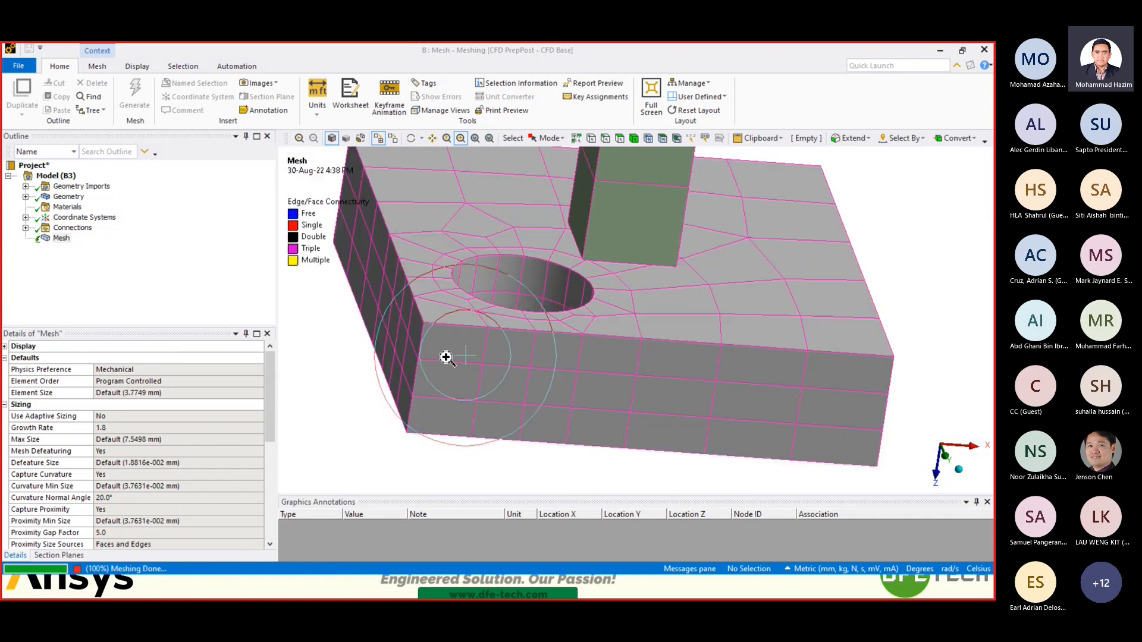
# - Examine the regenerated mesh around the lower plate's hole and edge, and the element layers through the upper plate's thickness
pyautogui.scroll(2, 469, 364)
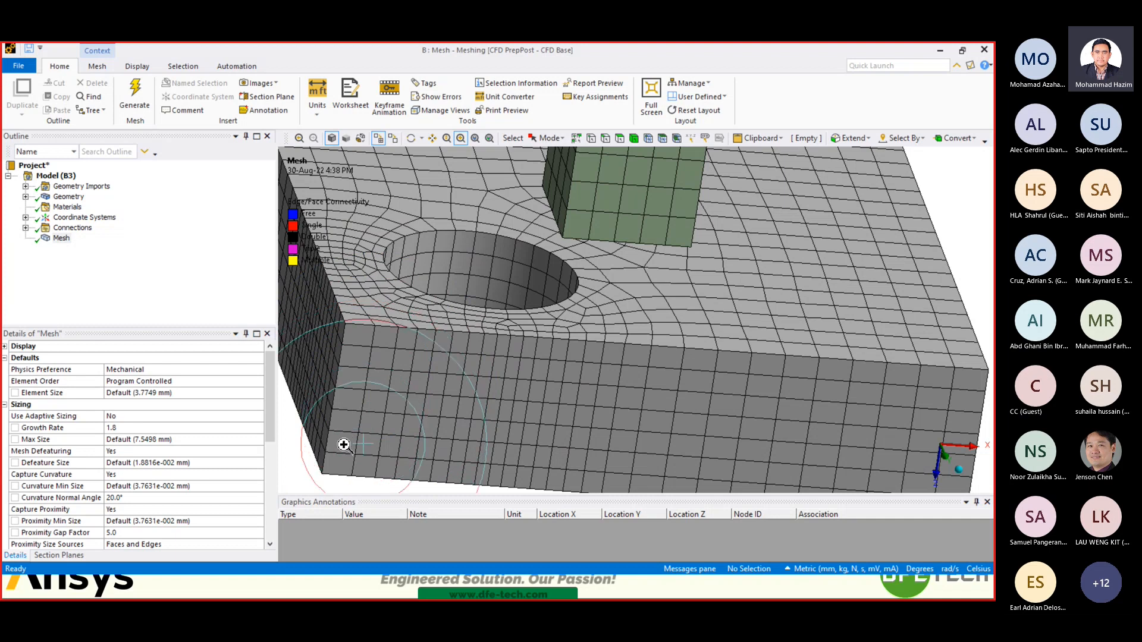
pyautogui.scroll(-4, 479, 374)
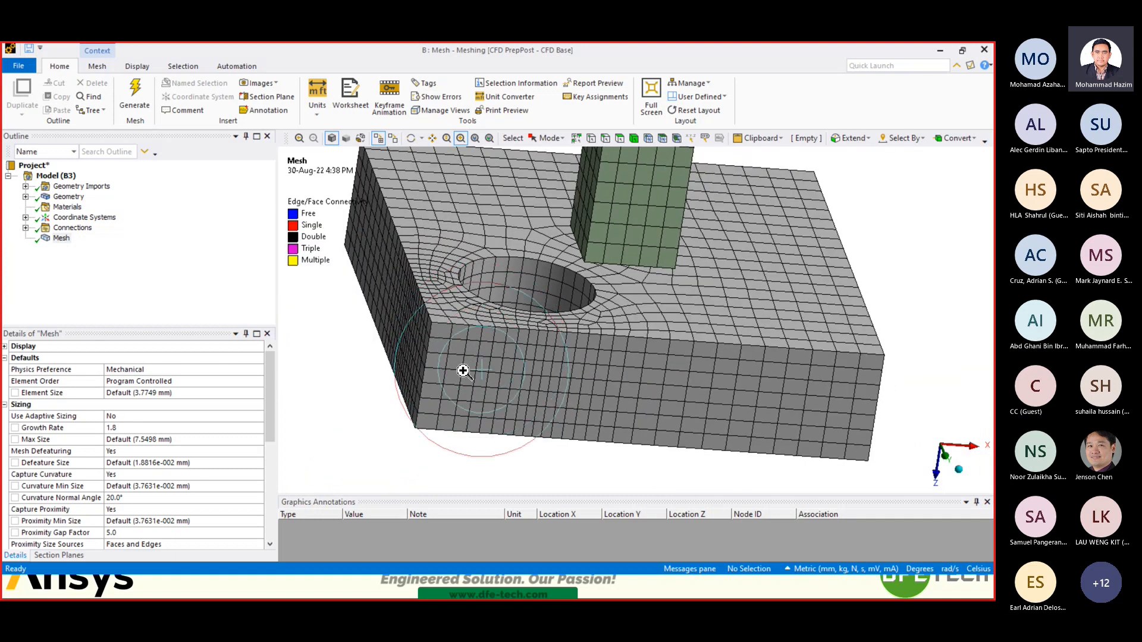
pyautogui.click(132, 534)
pyautogui.scroll(-1, 187, 497)
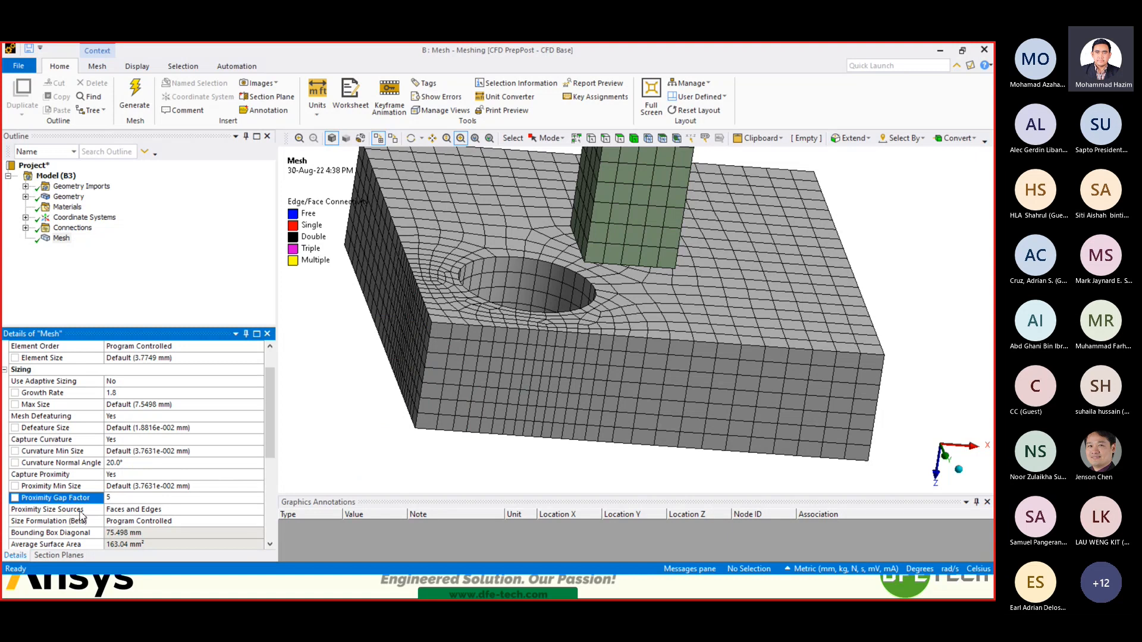
pyautogui.scroll(-8, 561, 255)
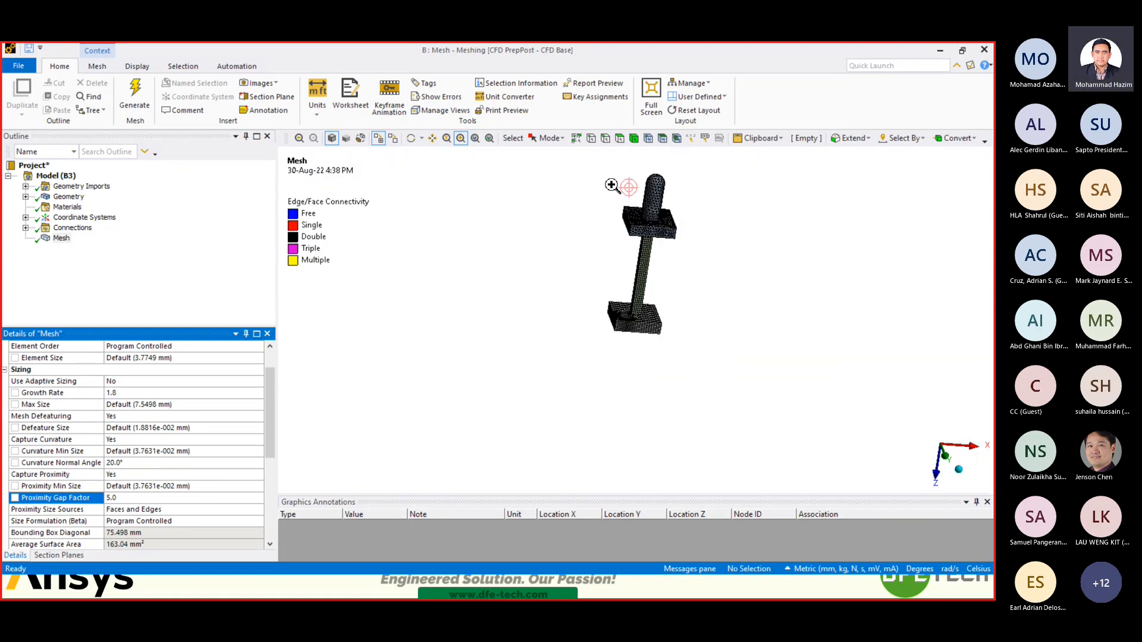
pyautogui.moveTo(608, 183); pyautogui.dragTo(668, 268)
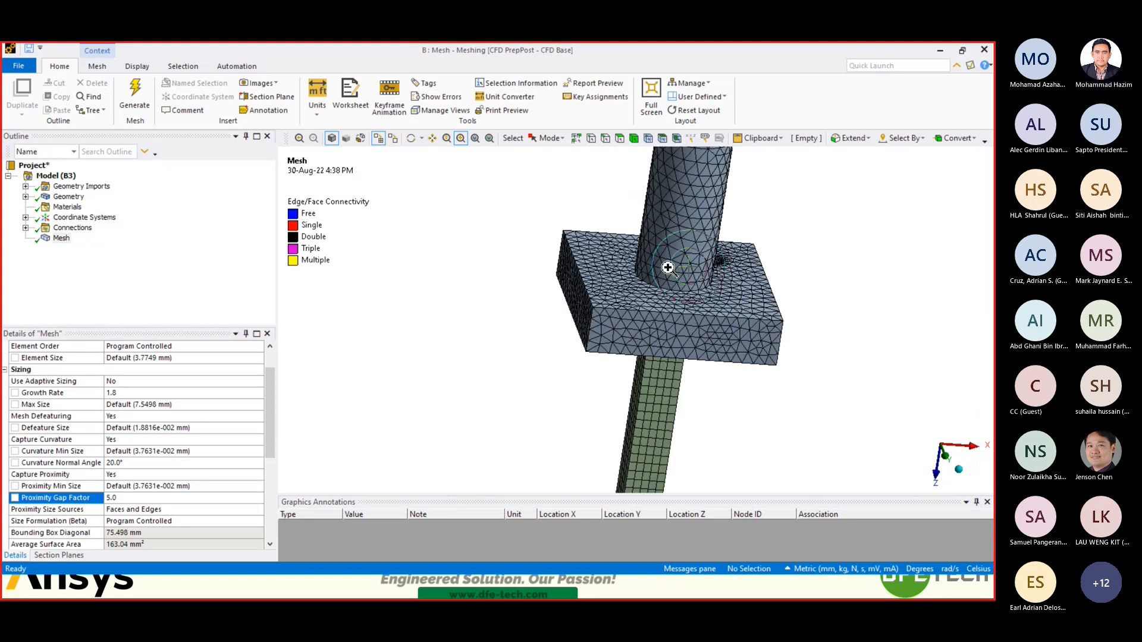
pyautogui.moveTo(563, 278); pyautogui.dragTo(708, 408)
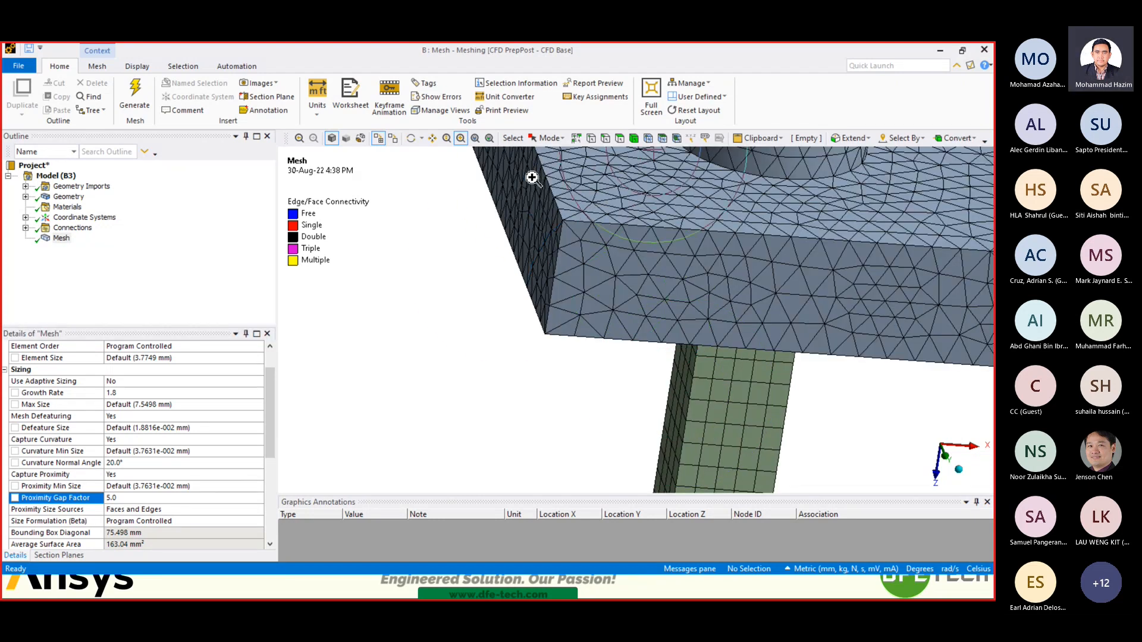
pyautogui.scroll(-5, 561, 255)
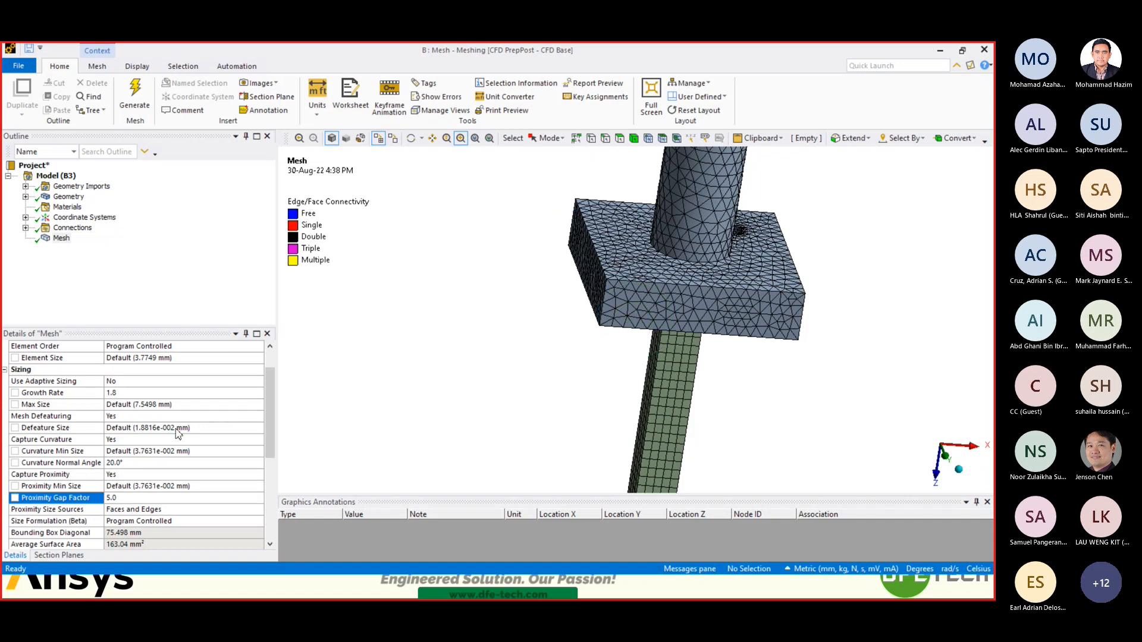
# - Review the Proximity Gap Factor and the available Capture Curvature options in the global sizing settings
pyautogui.scroll(-2, 124, 455)
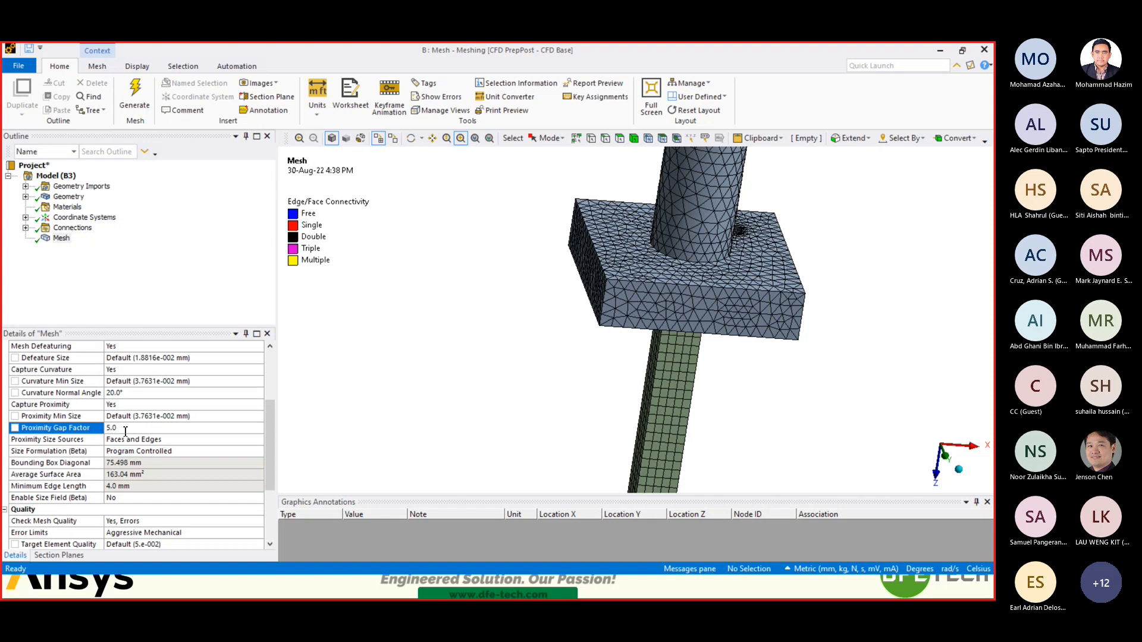
pyautogui.click(585, 322)
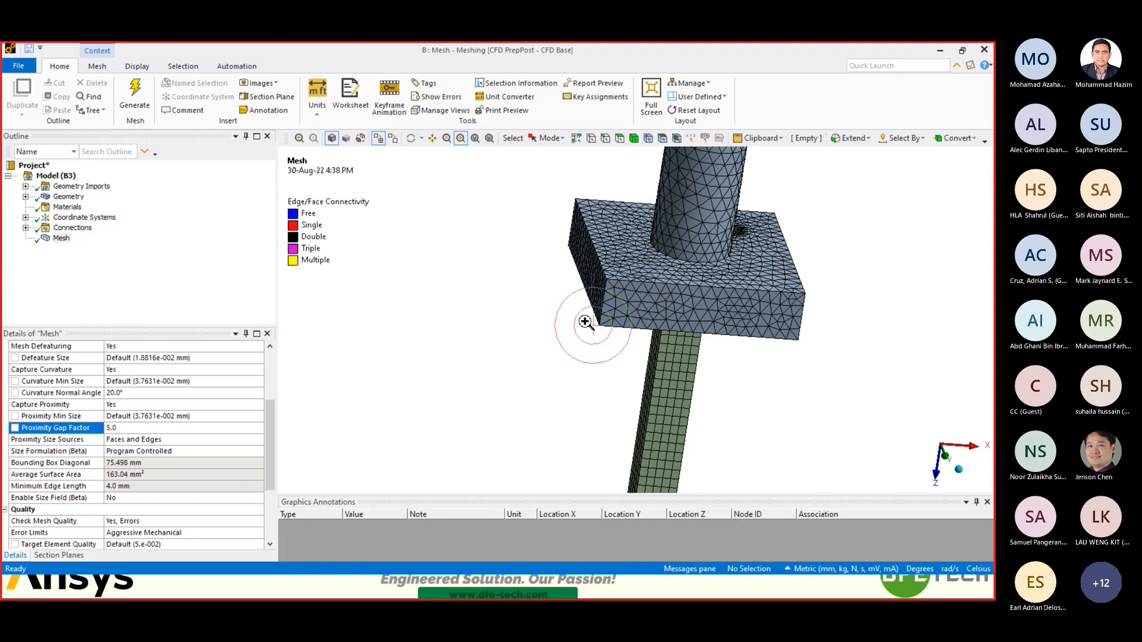
pyautogui.scroll(1, 148, 405)
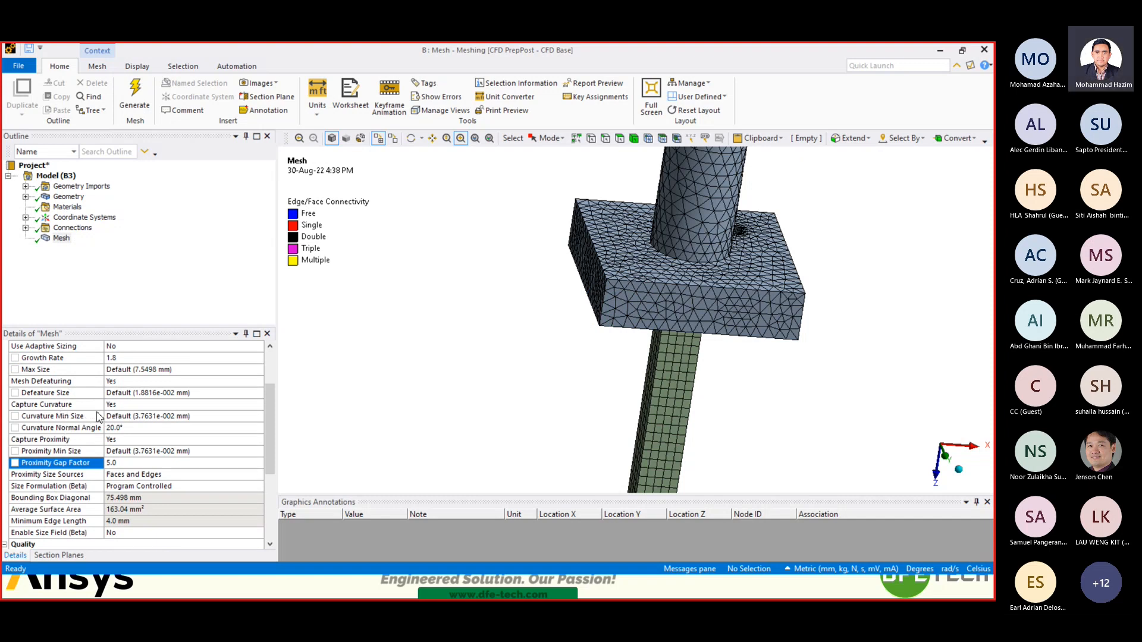
pyautogui.click(119, 406)
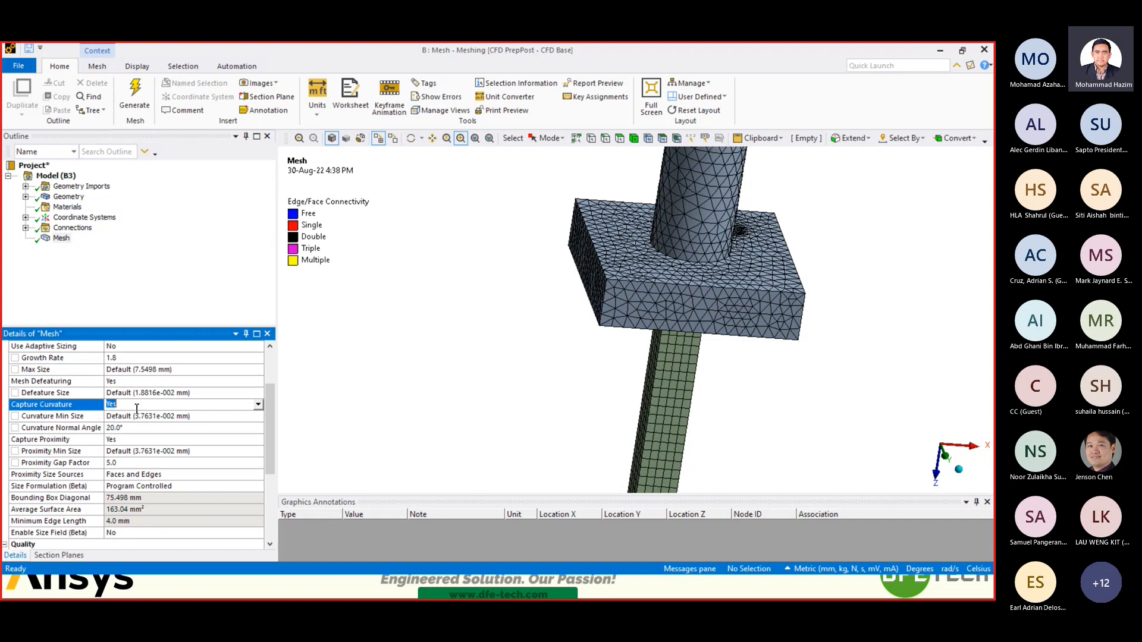
pyautogui.click(258, 404)
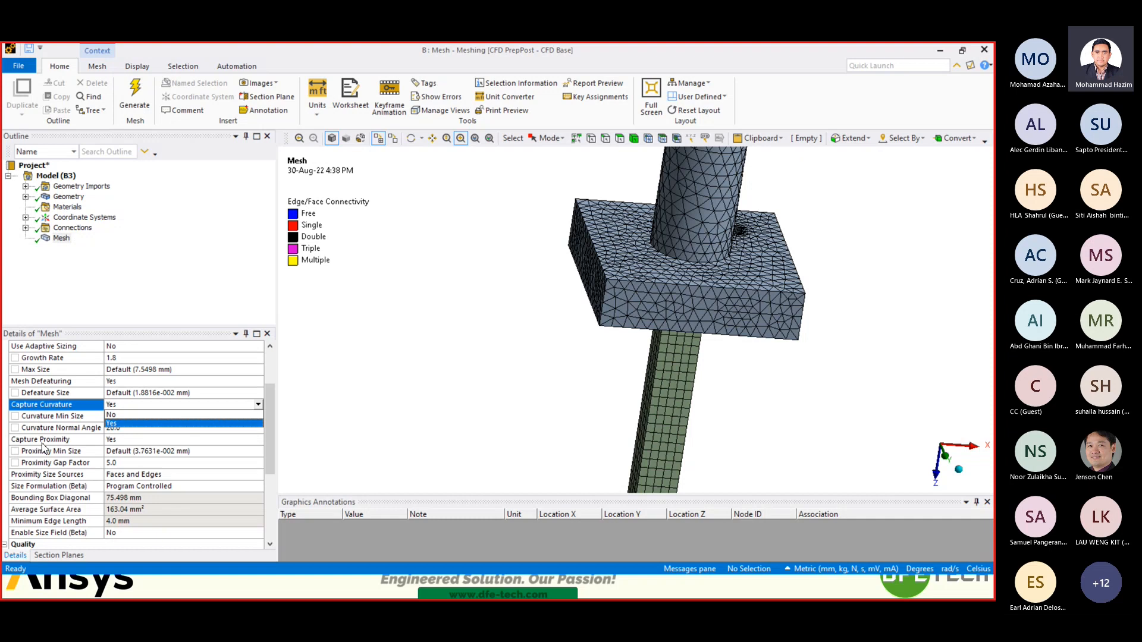
pyautogui.click(360, 414)
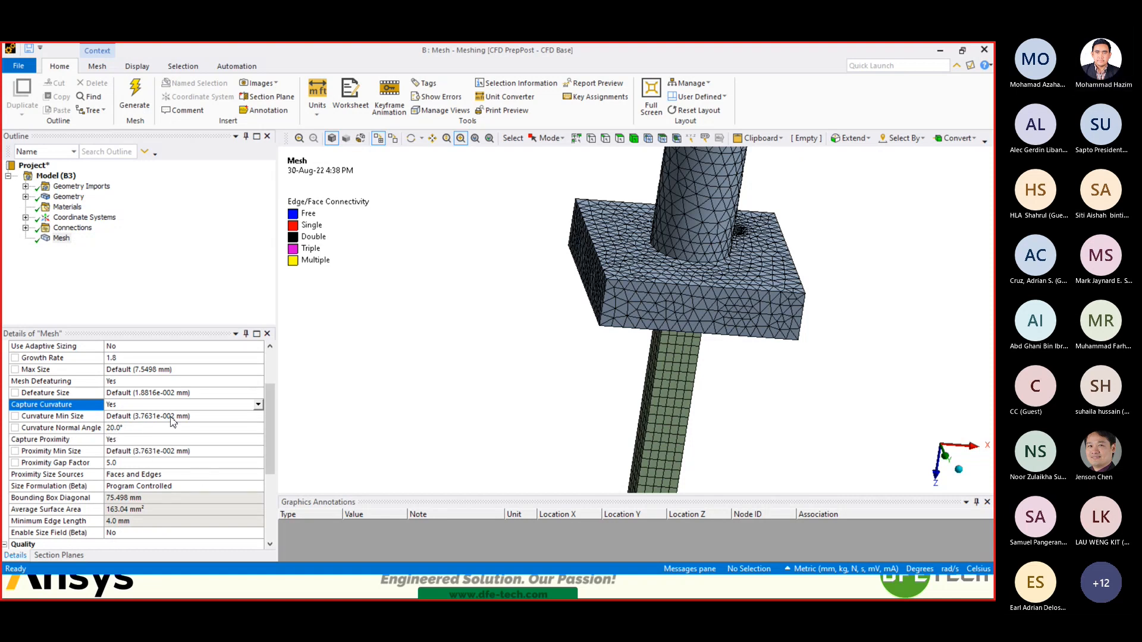
# - Look through the remaining curvature, proximity and size formulation settings down to the Quality group
pyautogui.scroll(-1, 172, 425)
pyautogui.scroll(-1, 89, 474)
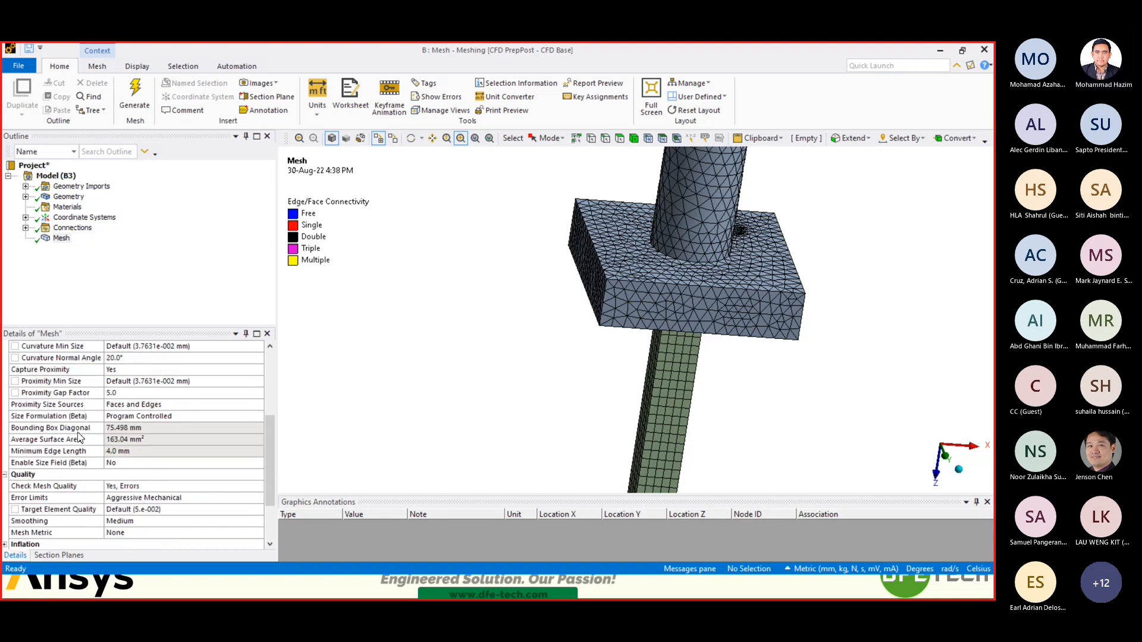
pyautogui.scroll(1, 78, 438)
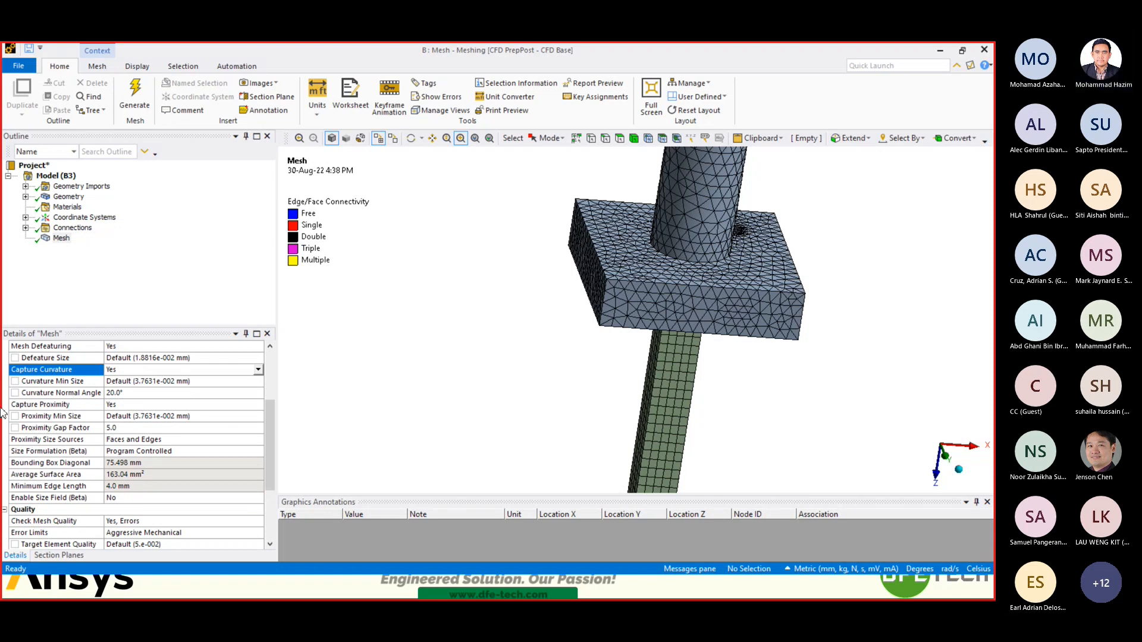
pyautogui.scroll(-1, 57, 440)
pyautogui.scroll(2, 66, 425)
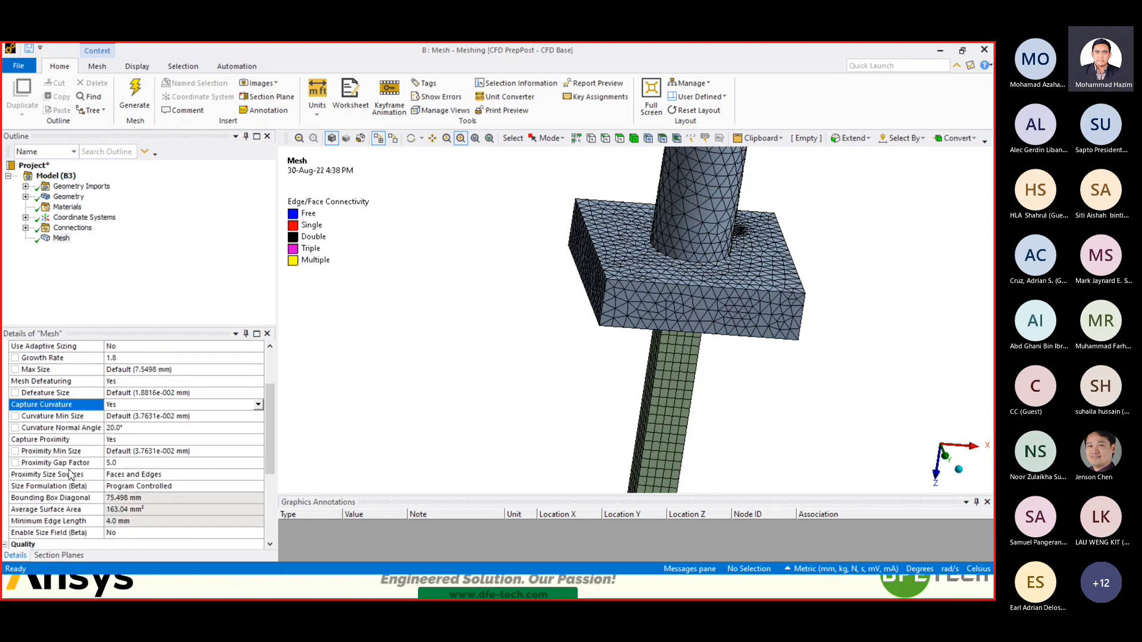
pyautogui.scroll(-1, 62, 457)
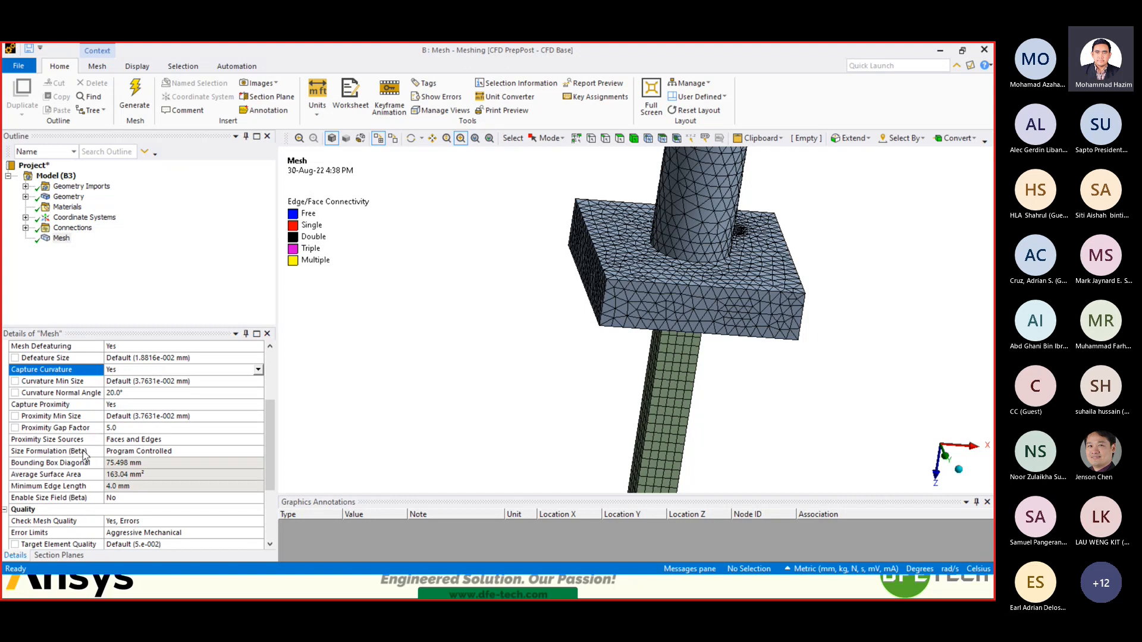
pyautogui.scroll(-1, 83, 454)
pyautogui.scroll(1, 54, 459)
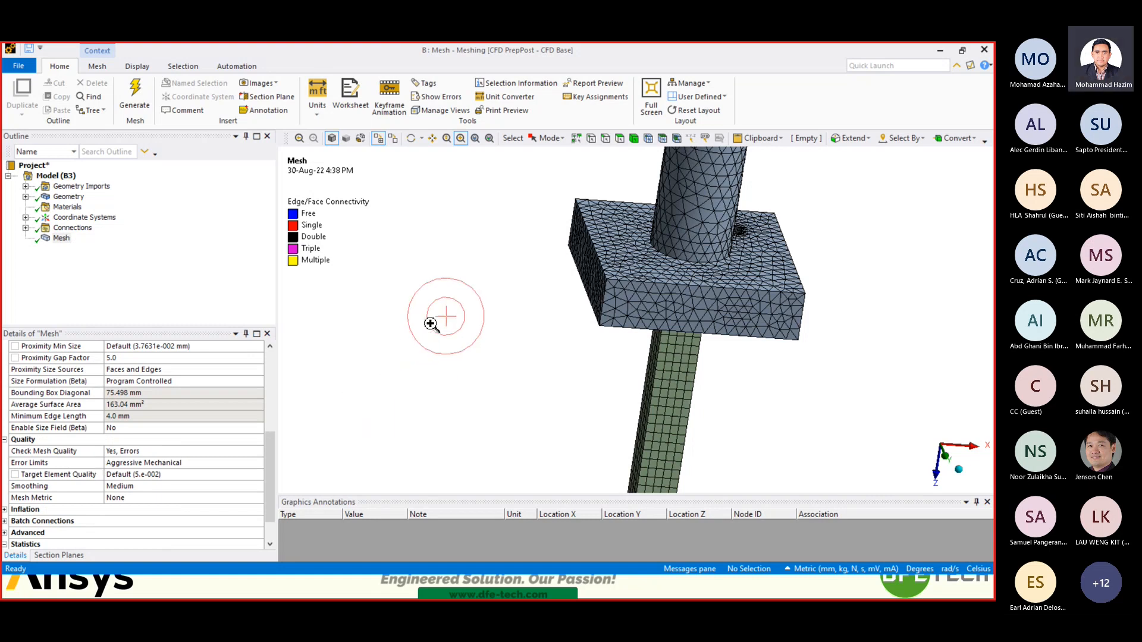
pyautogui.scroll(-3, 438, 323)
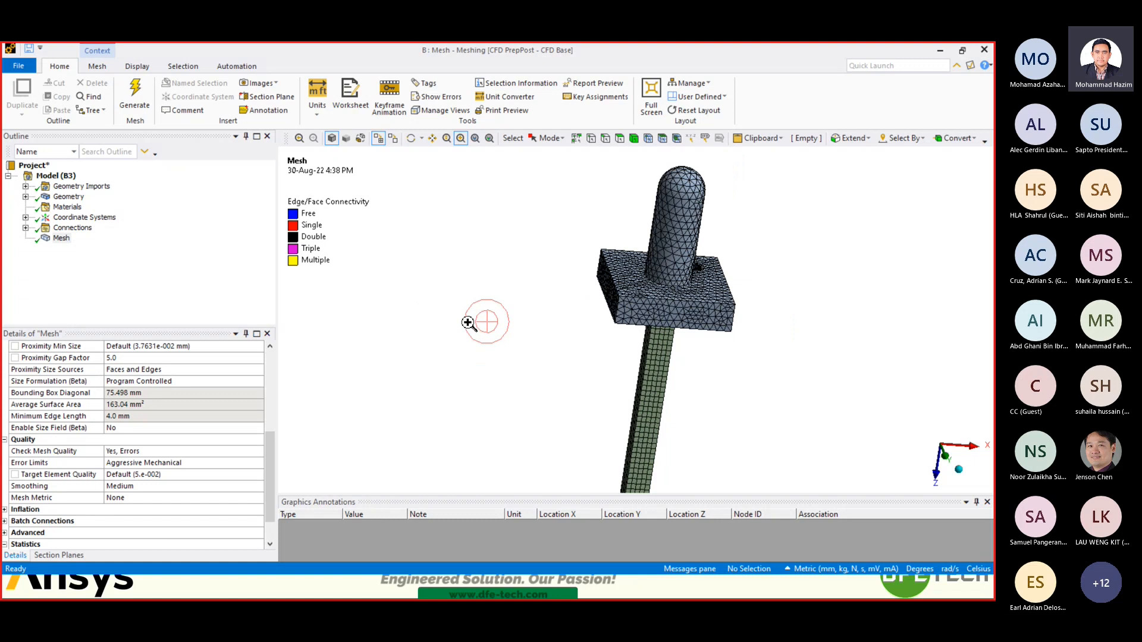
pyautogui.scroll(1, 465, 320)
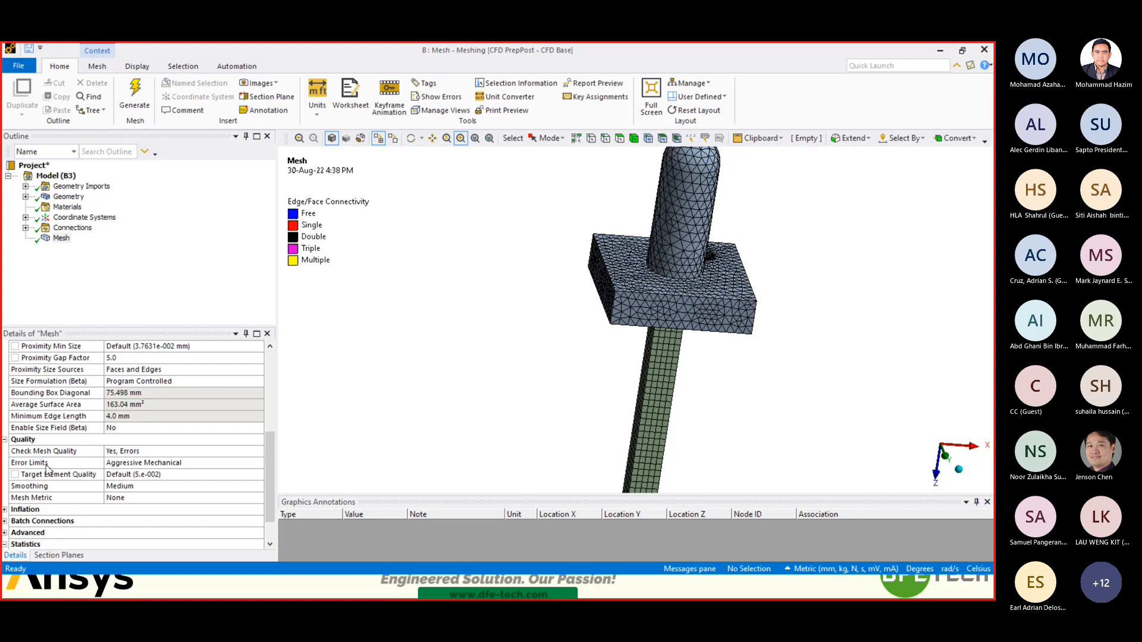
# - Review the Check Mesh Quality and Error Limits settings and the list of available mesh metrics
pyautogui.click(37, 454)
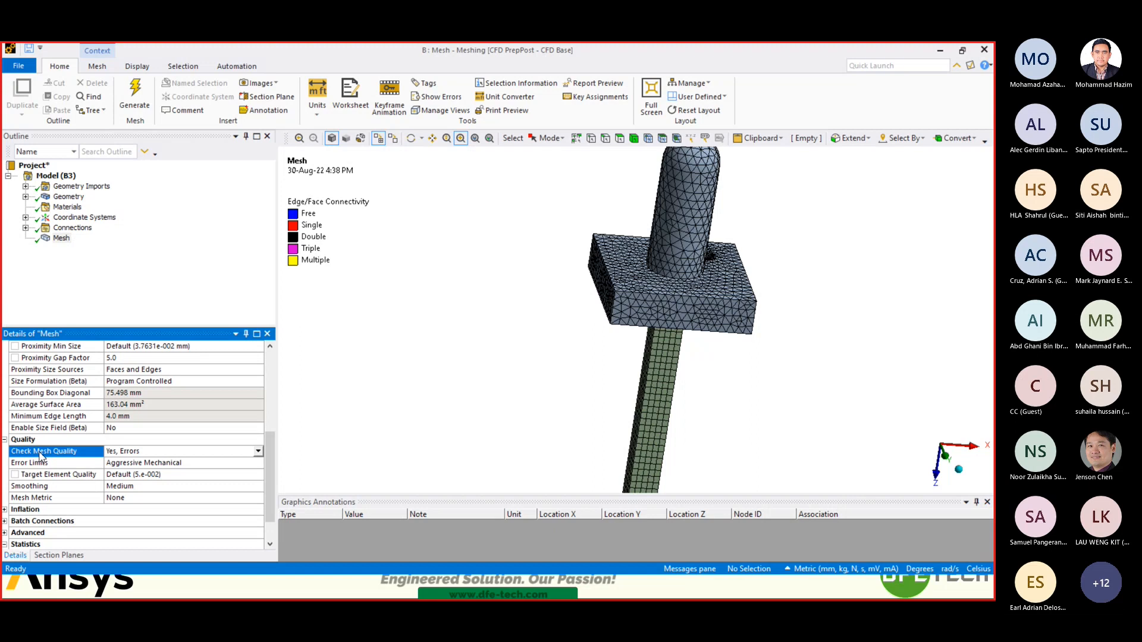
pyautogui.click(71, 464)
pyautogui.click(62, 500)
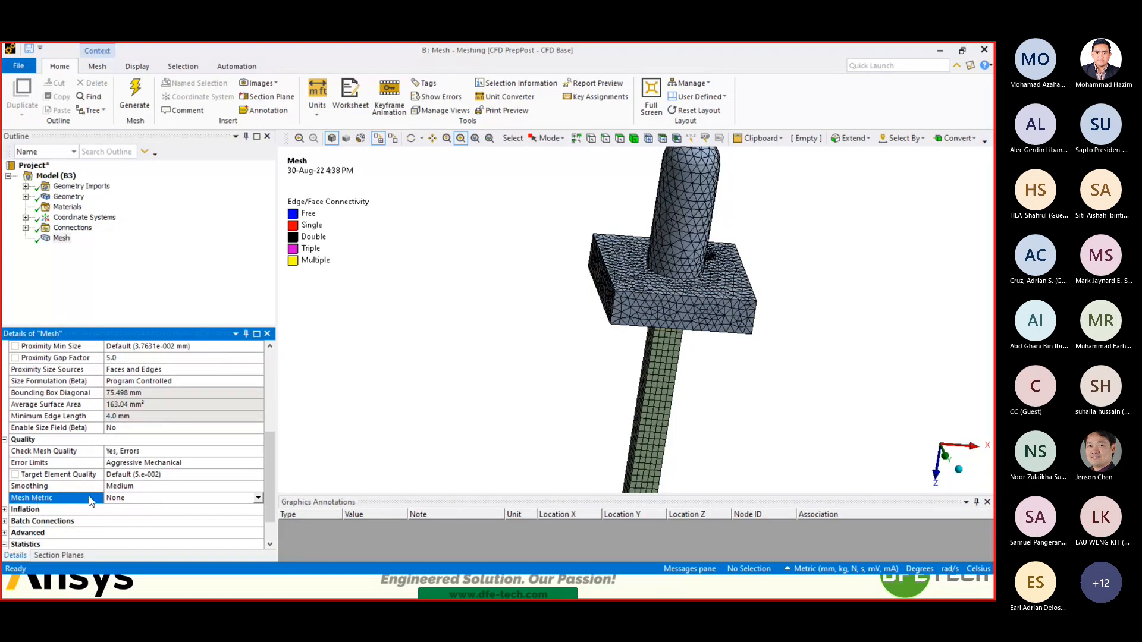
pyautogui.click(259, 498)
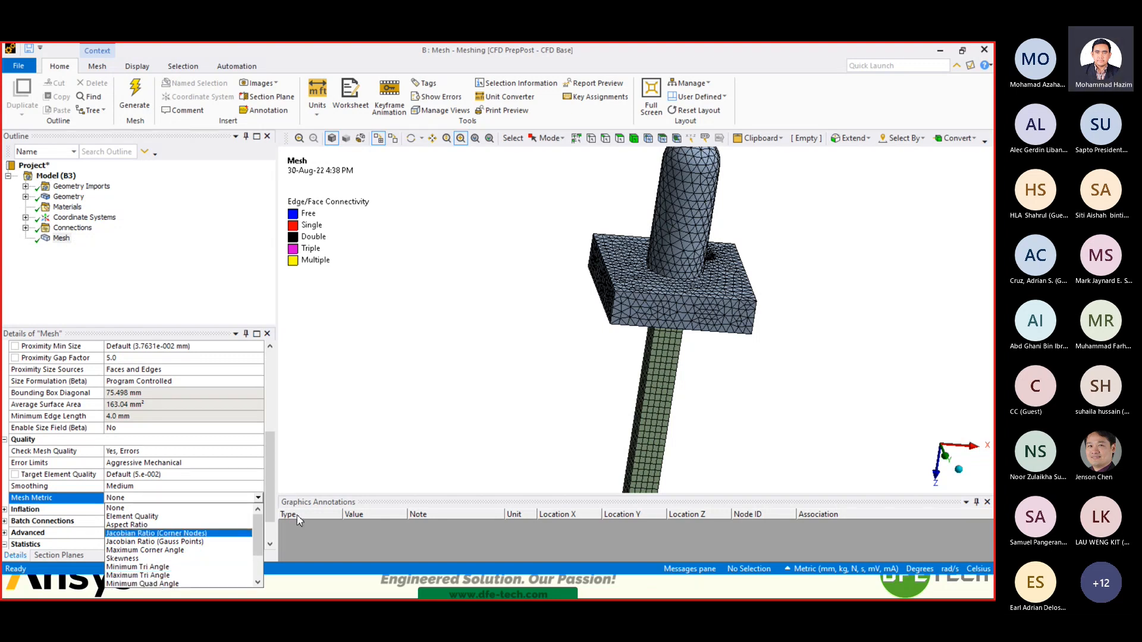
pyautogui.click(366, 462)
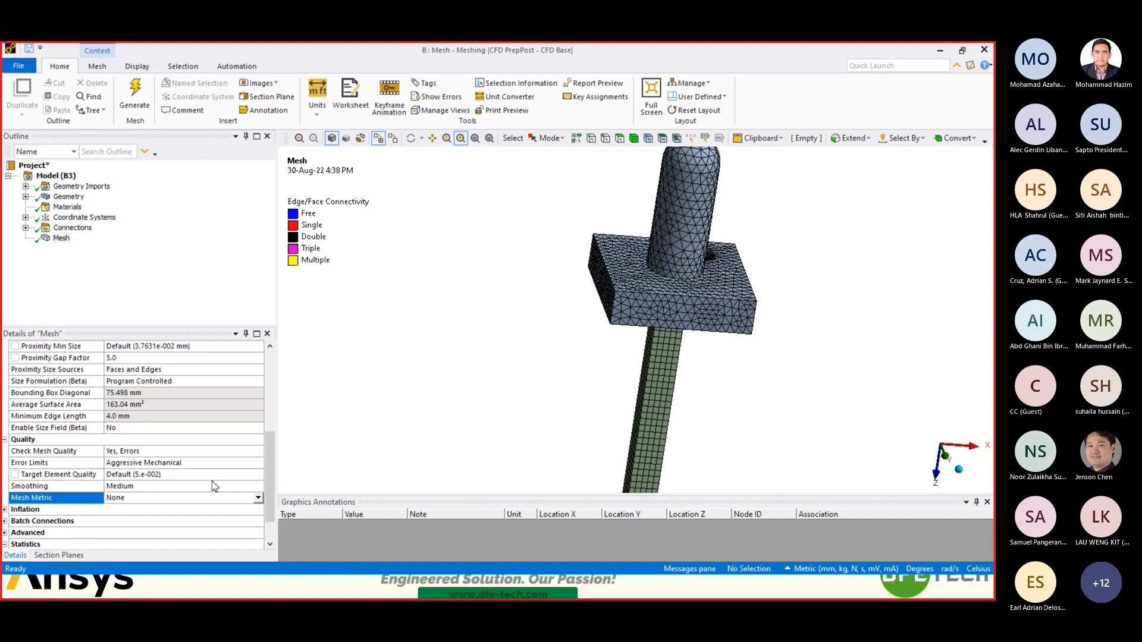
pyautogui.click(299, 485)
# - Set Mesh Metric to Element Quality and enlarge the metrics chart to show the full histogram
pyautogui.click(258, 497)
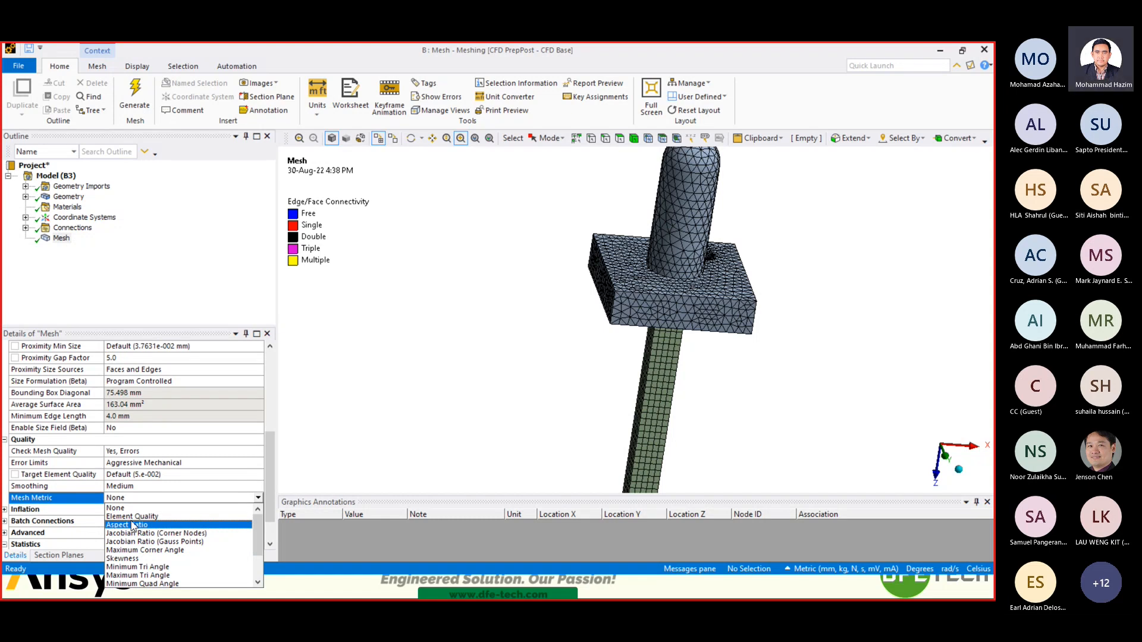
pyautogui.click(132, 516)
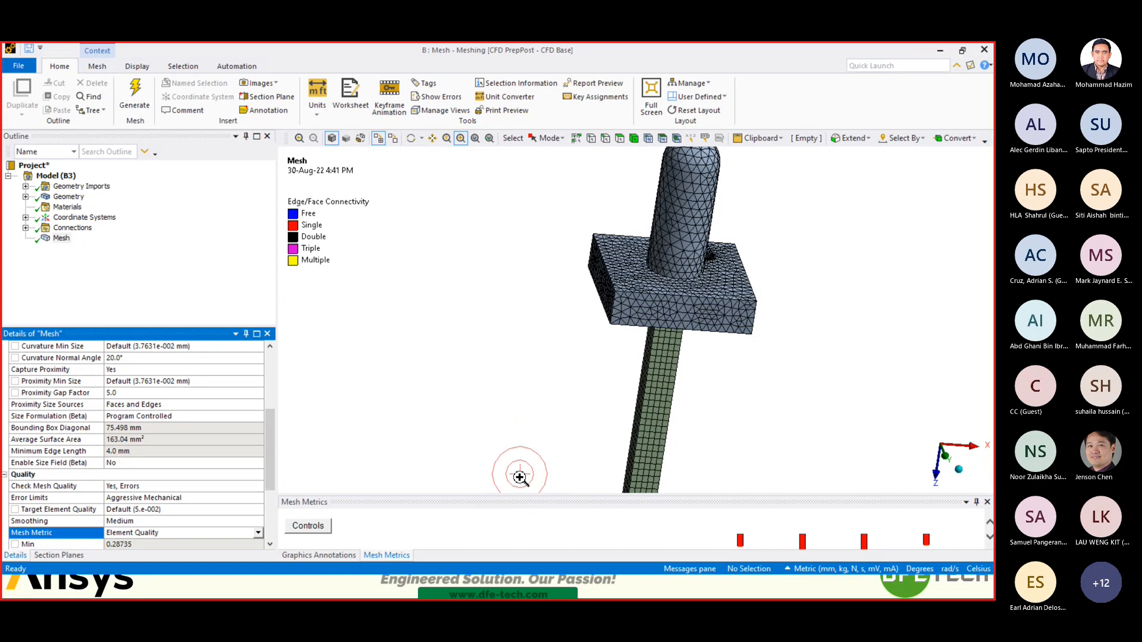
pyautogui.click(526, 498)
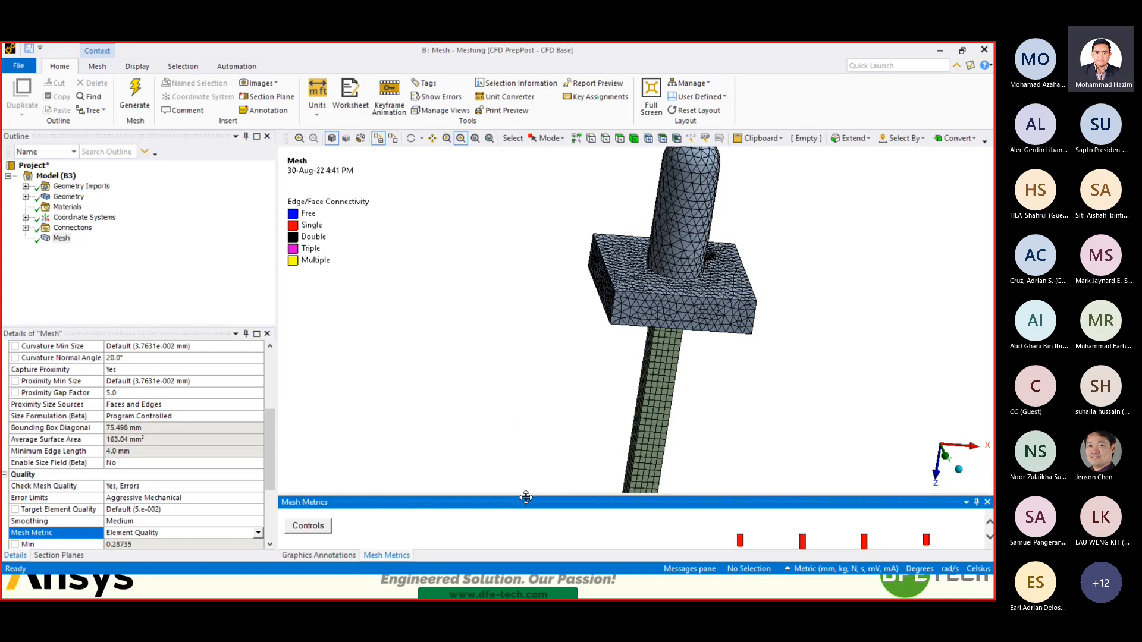
pyautogui.moveTo(526, 495); pyautogui.dragTo(527, 239)
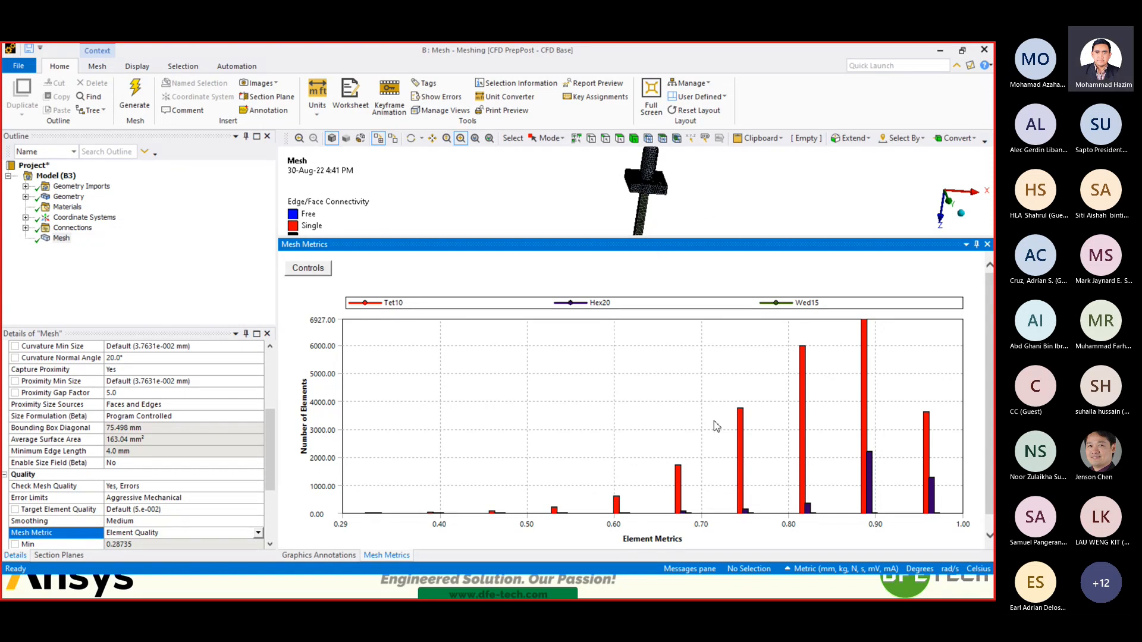
# - Review the Element Quality statistics and change Mesh Metric to Skewness
pyautogui.moveTo(655, 230); pyautogui.dragTo(650, 221)
pyautogui.scroll(7, 641, 196)
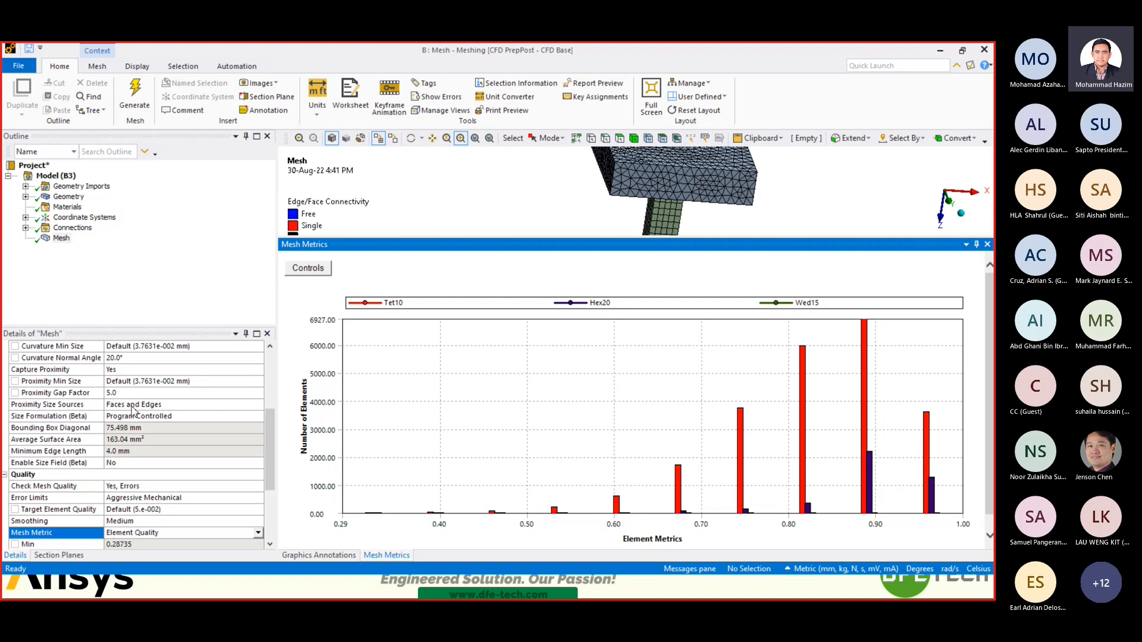
pyautogui.scroll(-1, 171, 439)
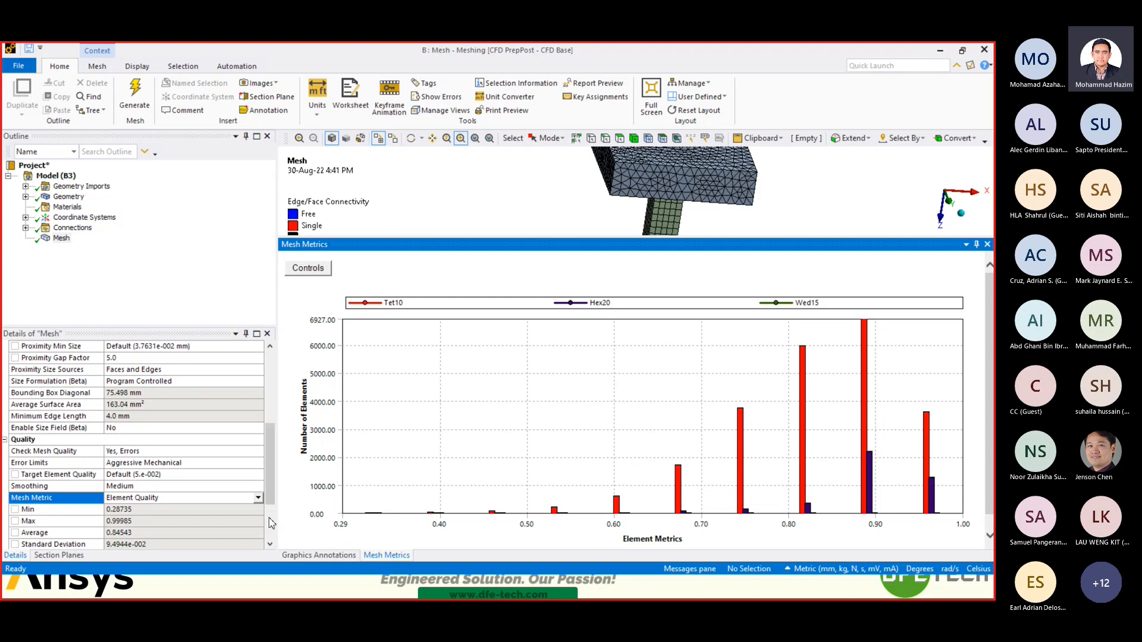
pyautogui.click(259, 499)
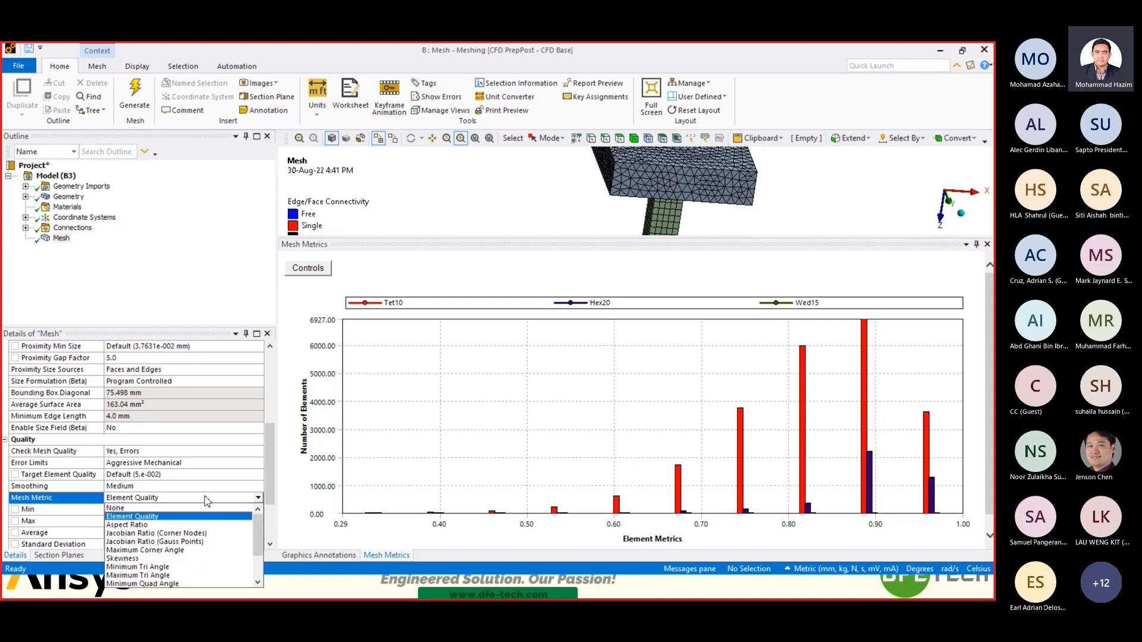
pyautogui.click(136, 559)
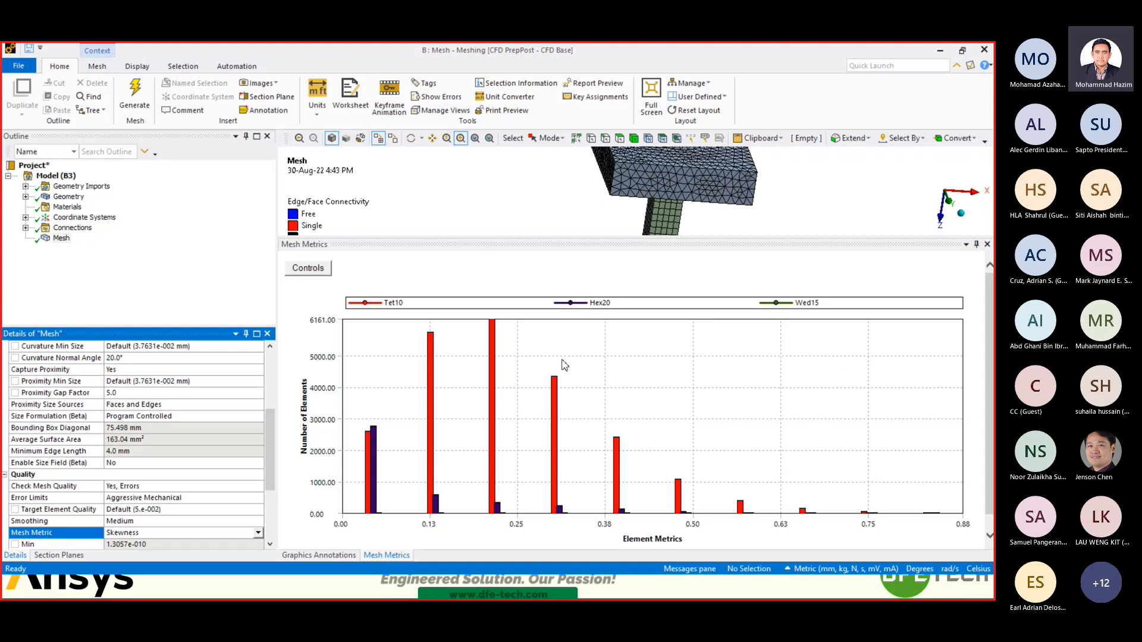
# - Switch to the DFETECH Global Meshing2 presentation in PowerPoint and show the "Mesh Statistic and Mesh Metrics 2" slide
pyautogui.press('super')
pyautogui.moveTo(397, 588)
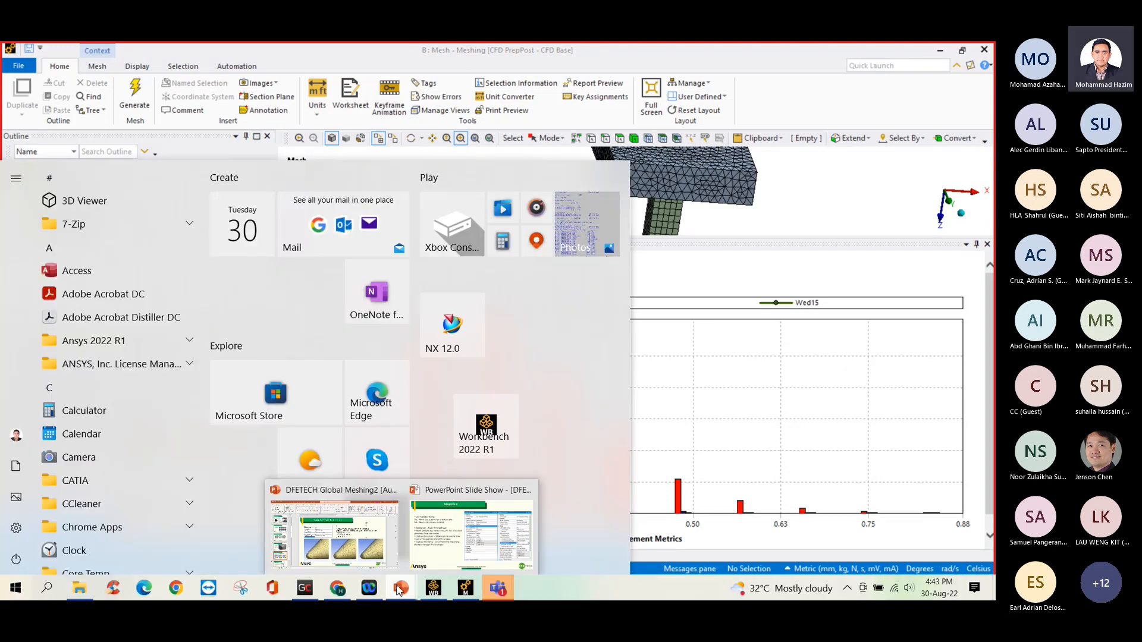
pyautogui.click(334, 546)
pyautogui.scroll(-3, 84, 428)
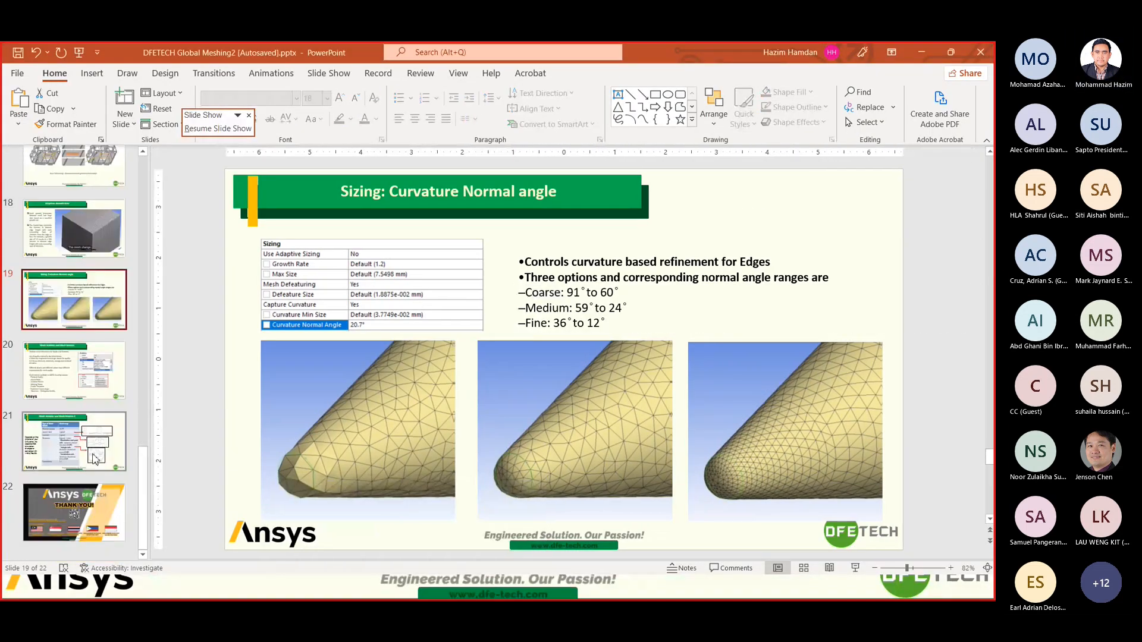
pyautogui.click(88, 441)
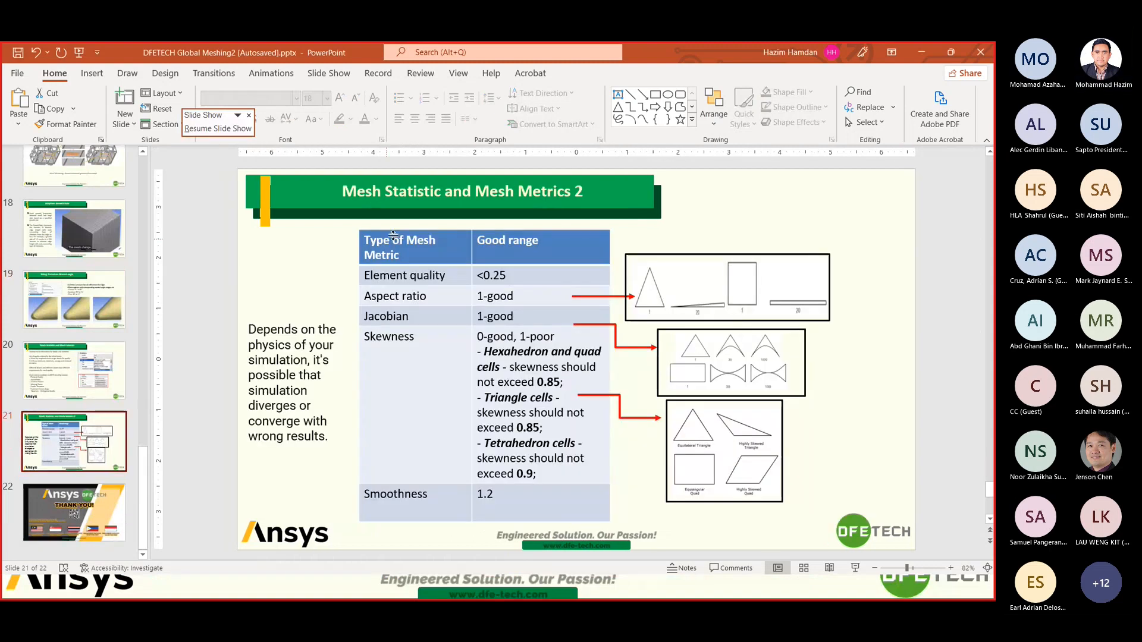
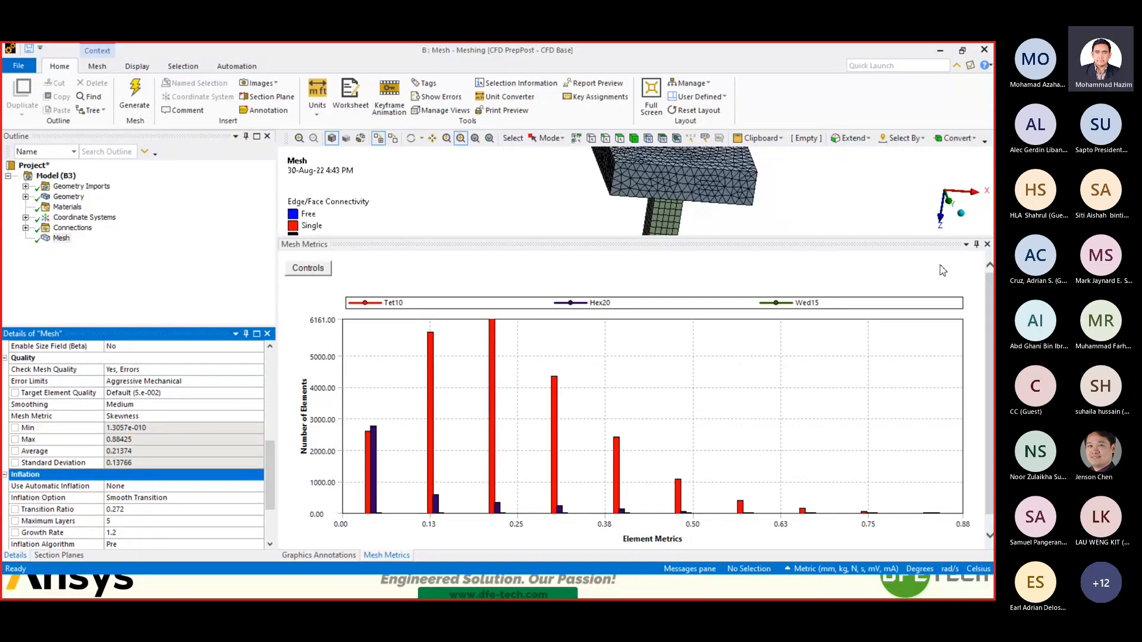
# - Set Mesh Metric to None and shrink the annotations pane to give the mesh view more room
pyautogui.click(122, 419)
pyautogui.click(123, 417)
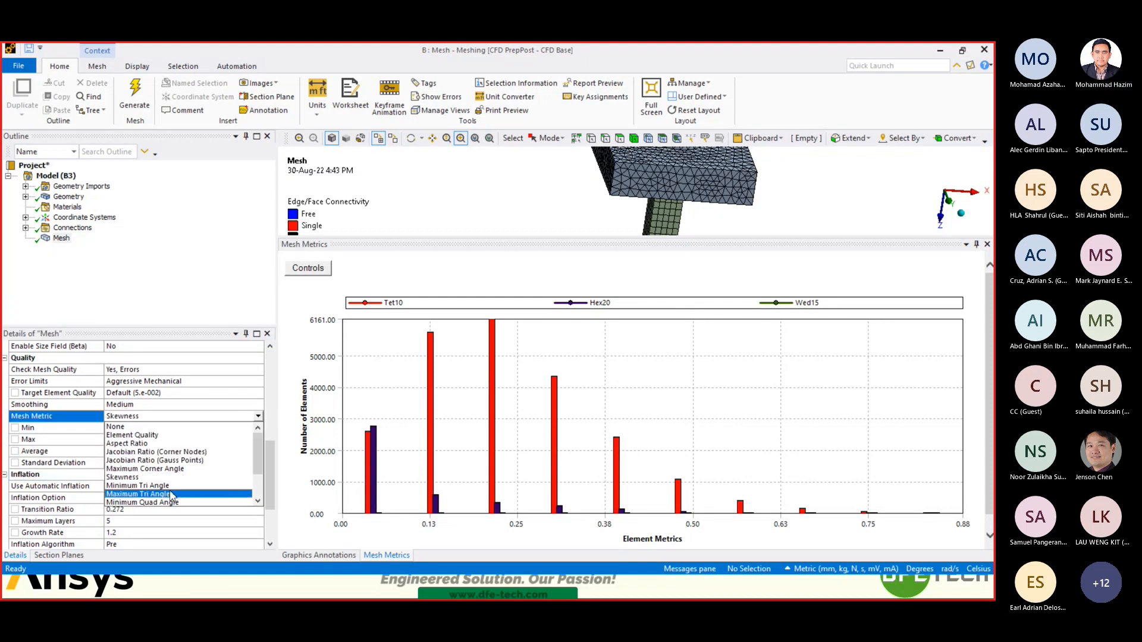
pyautogui.click(116, 427)
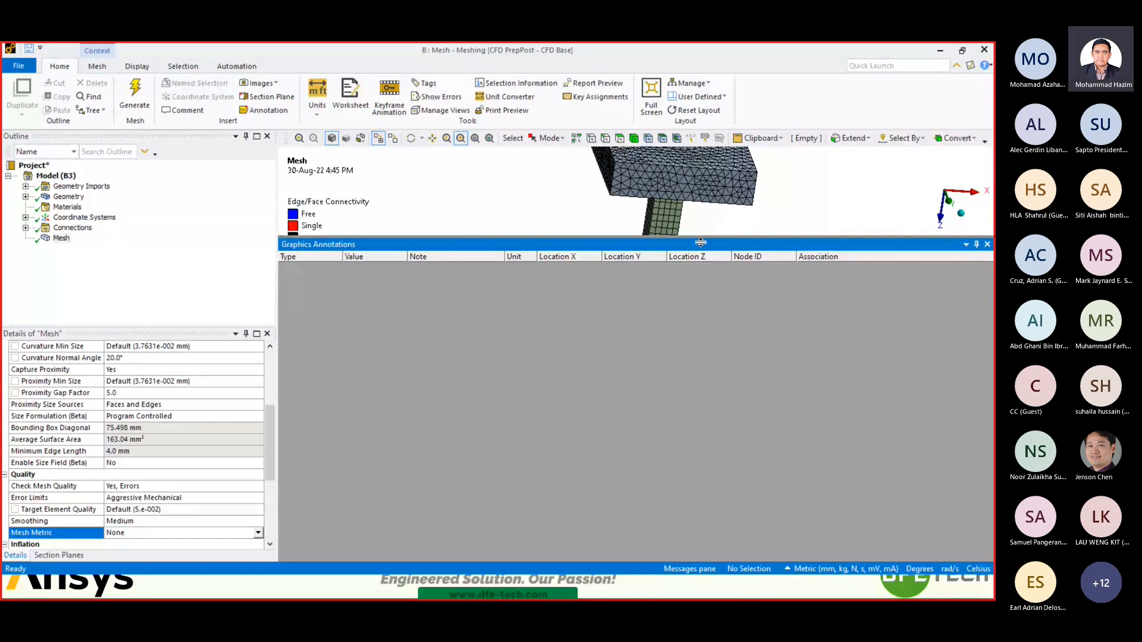
pyautogui.moveTo(700, 242); pyautogui.dragTo(700, 499)
# - Select the cylindrical faces of the small hole in the upper plate and the large hole in the lower plate
pyautogui.moveTo(590, 325); pyautogui.dragTo(607, 351, button='middle')
pyautogui.scroll(-3, 660, 265)
pyautogui.scroll(3, 704, 242)
pyautogui.scroll(2, 704, 242)
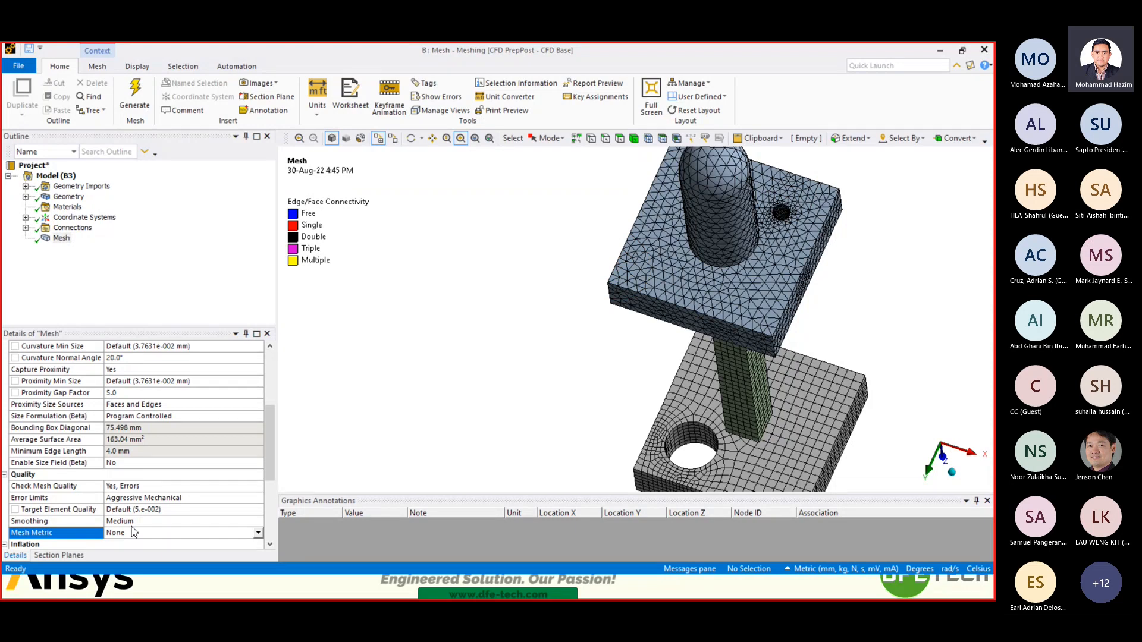
pyautogui.scroll(3, 787, 196)
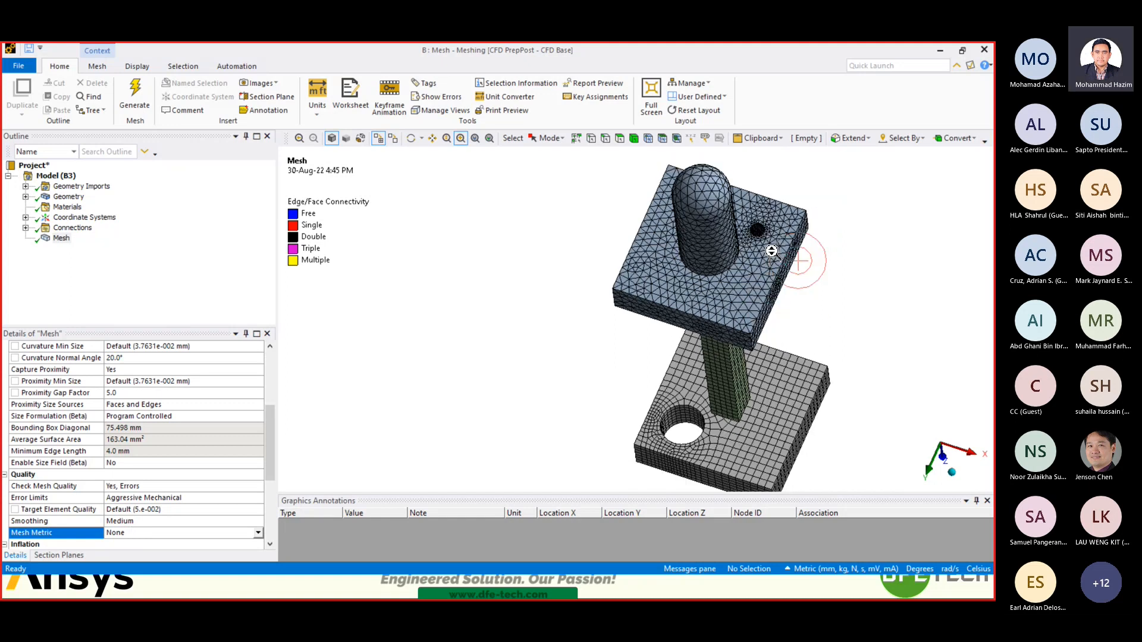
pyautogui.scroll(-5, 787, 196)
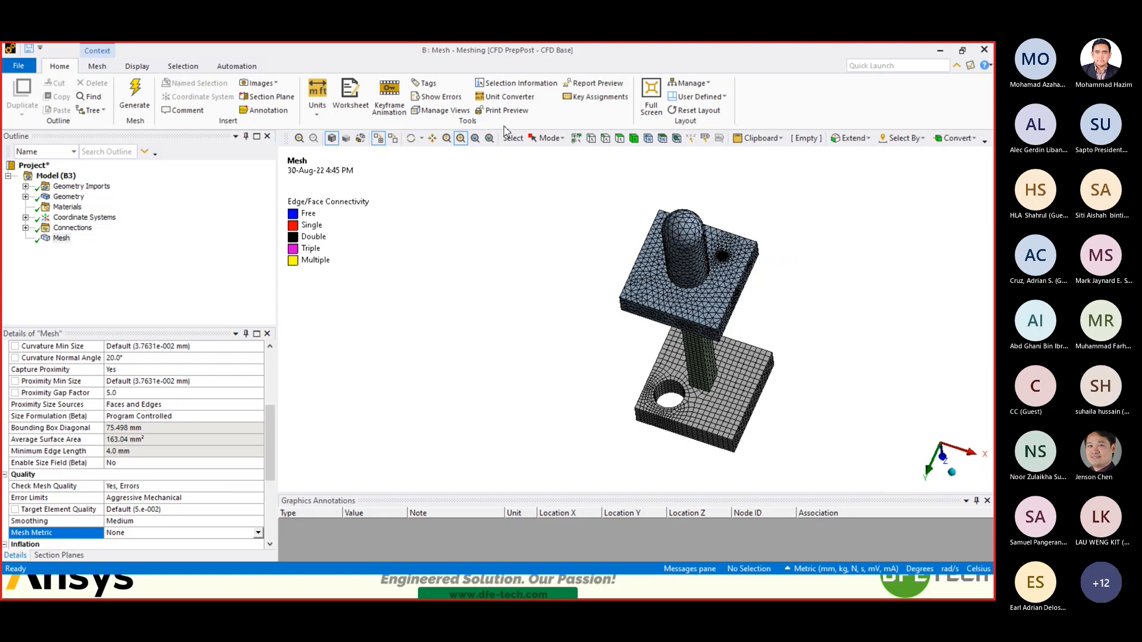
pyautogui.scroll(3, 720, 220)
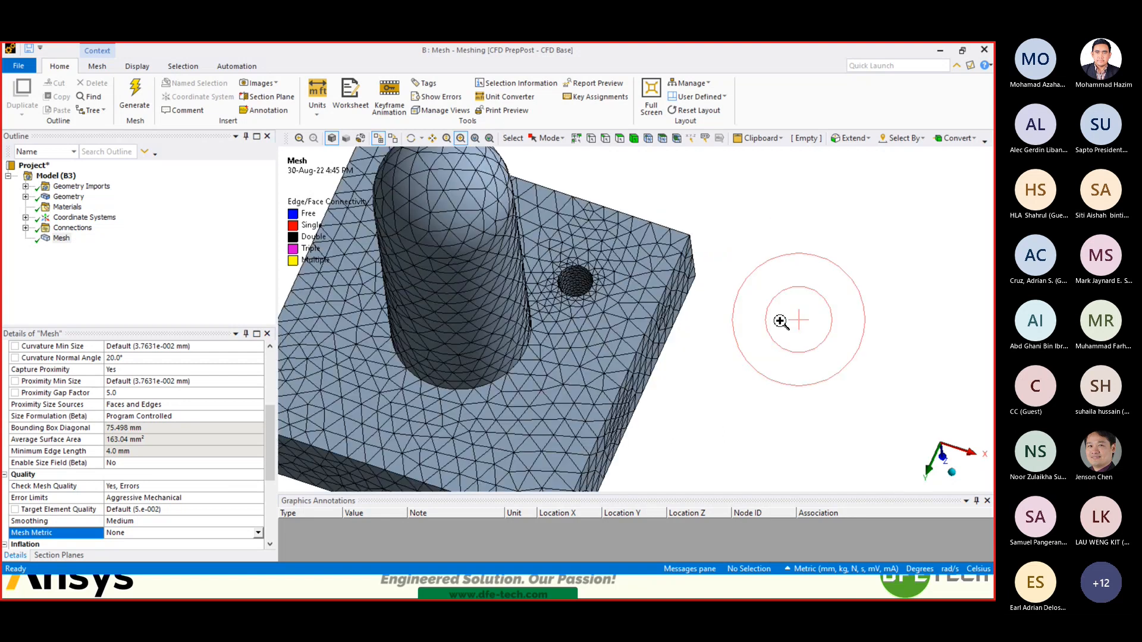
pyautogui.scroll(3, 627, 332)
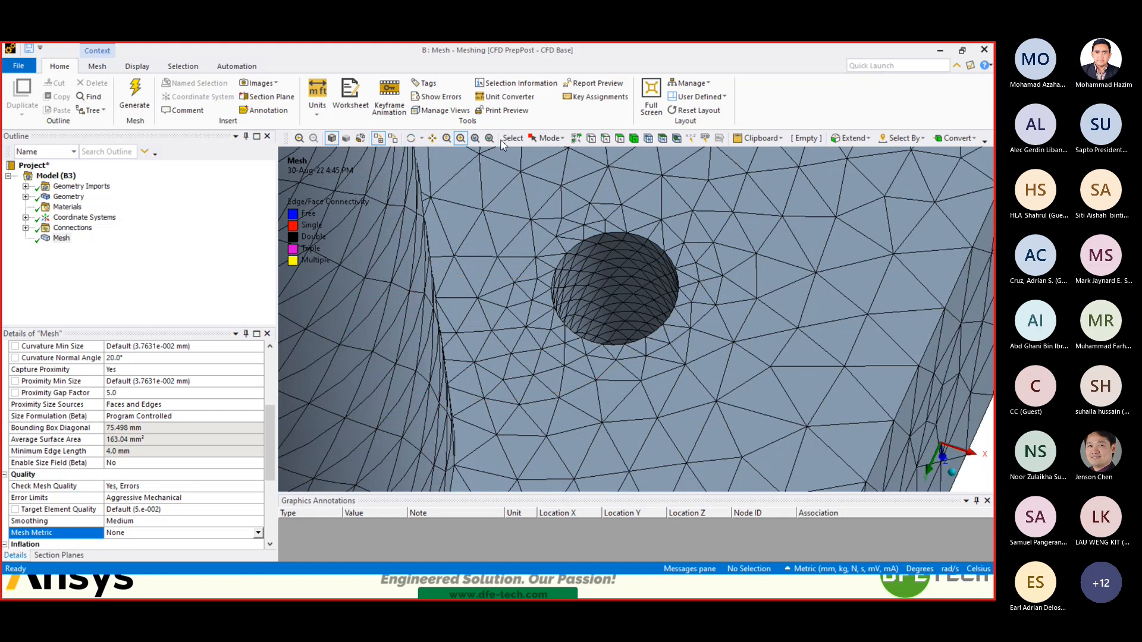
pyautogui.click(545, 140)
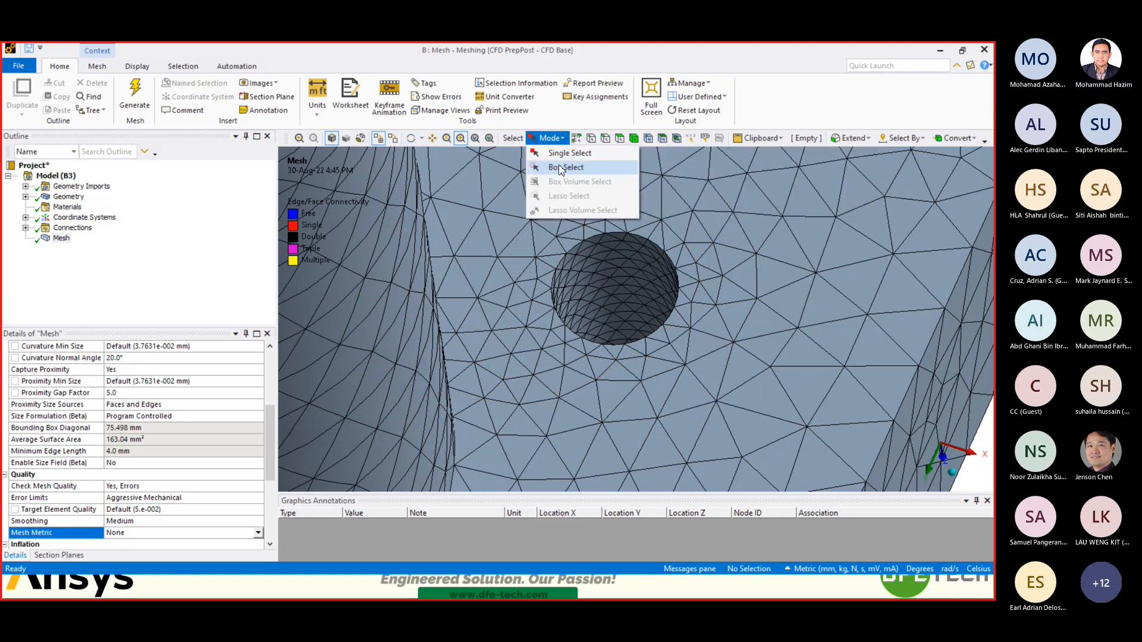
pyautogui.click(556, 151)
pyautogui.click(596, 274)
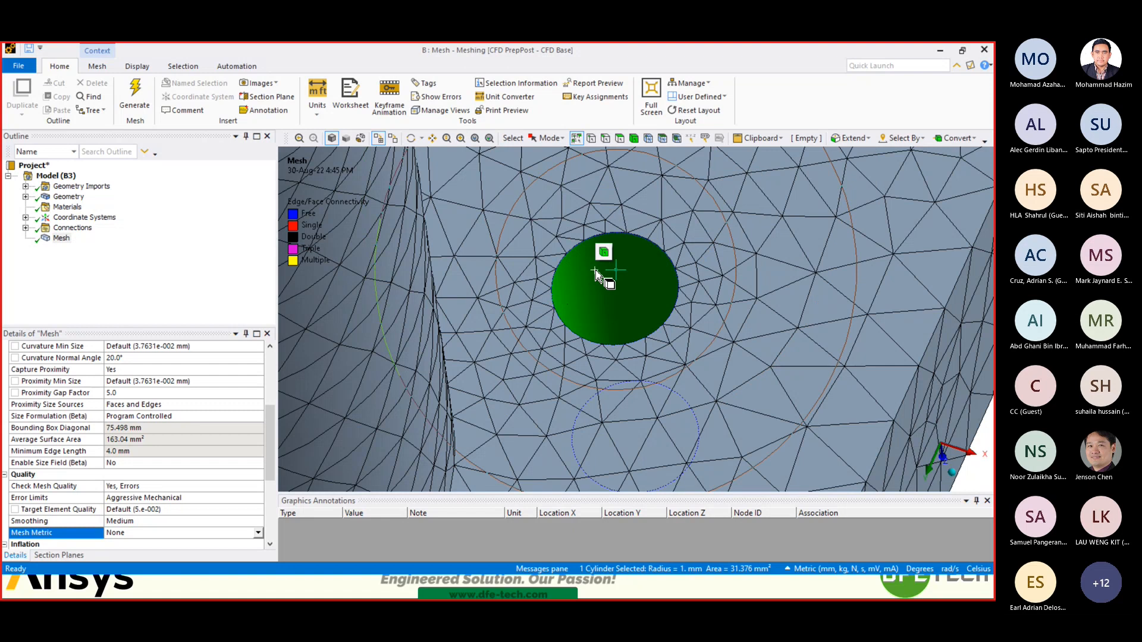
pyautogui.scroll(-5, 587, 283)
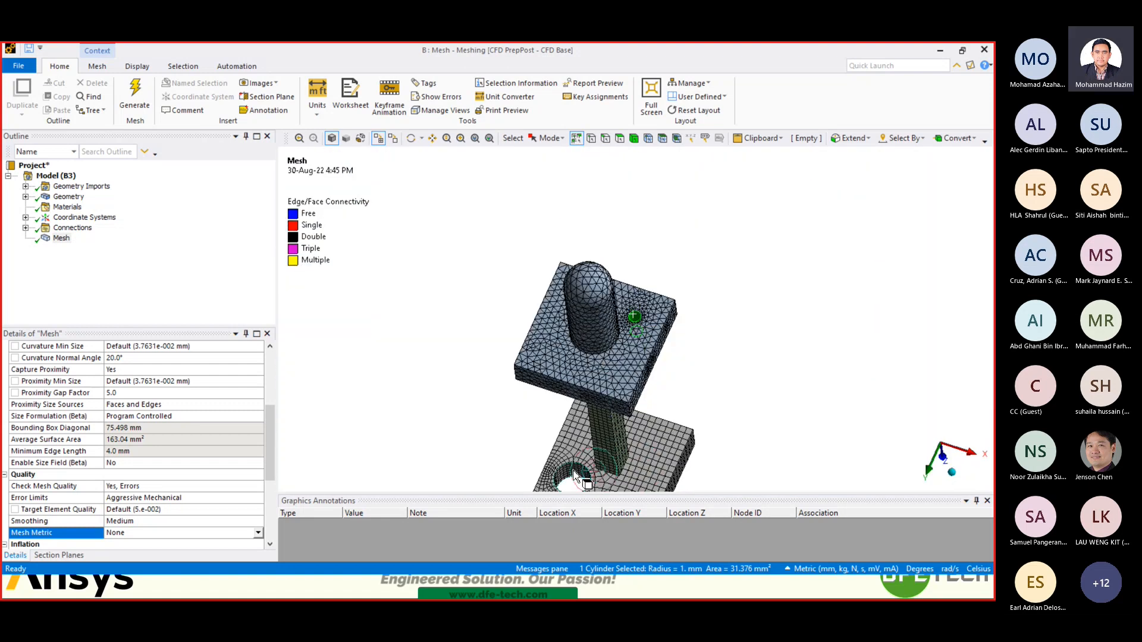
pyautogui.keyDown('ctrl'); pyautogui.click(573, 476); pyautogui.keyUp('ctrl')
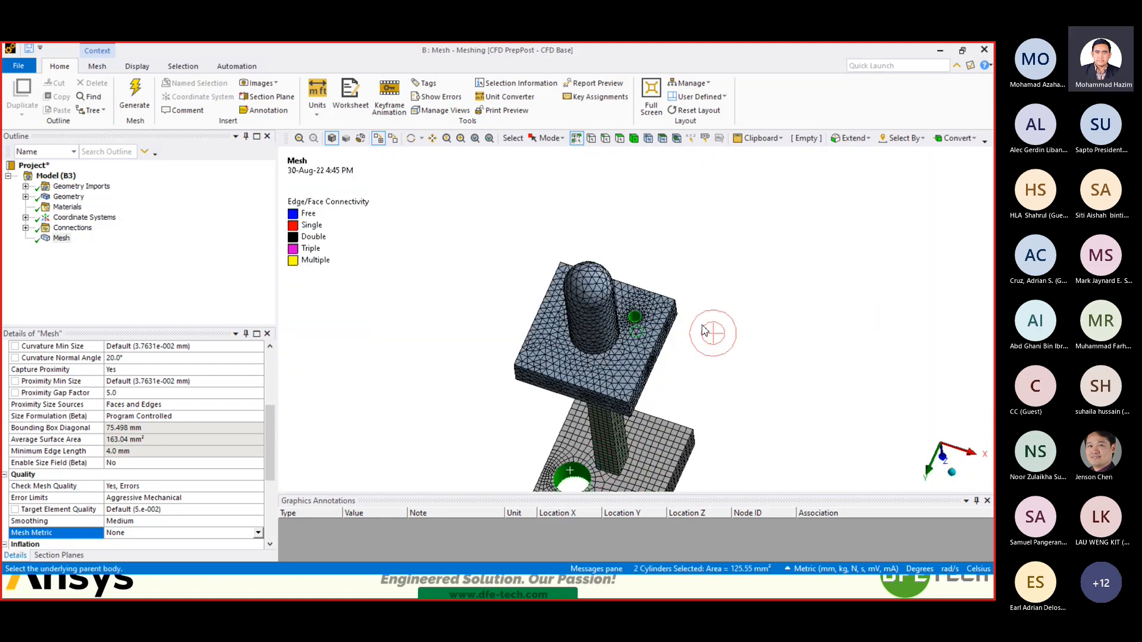
# - Create a named selection called Holes from the two selected hole faces and show the Named Selections details
pyautogui.scroll(5, 637, 317)
pyautogui.rightClick(632, 316)
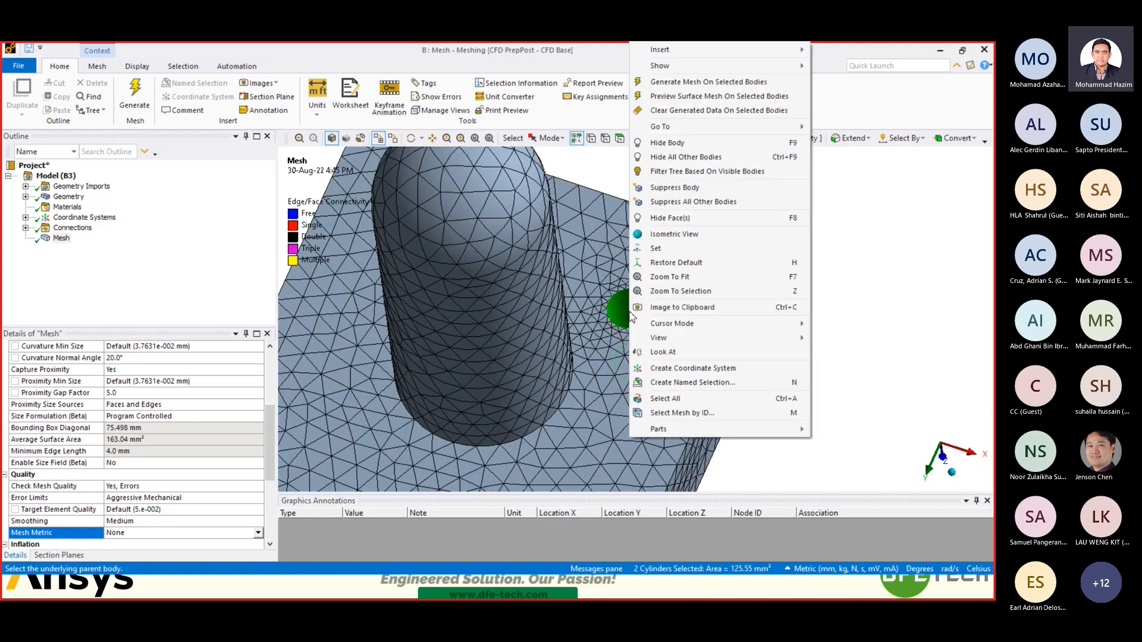
pyautogui.click(692, 382)
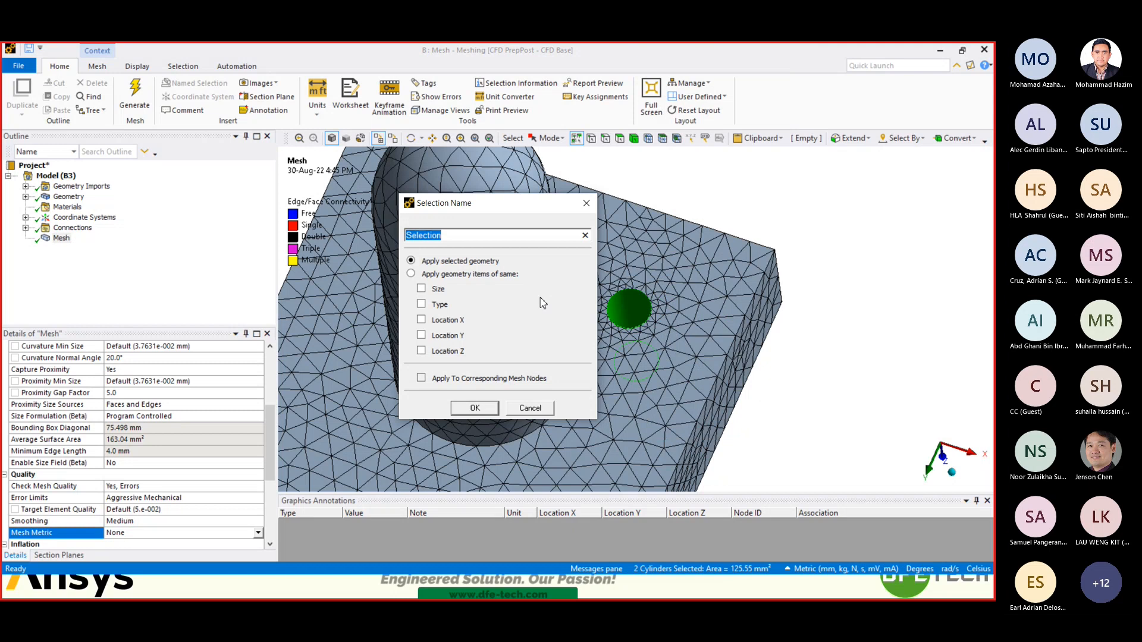
pyautogui.press('BackSpace')
pyautogui.write('Hole')
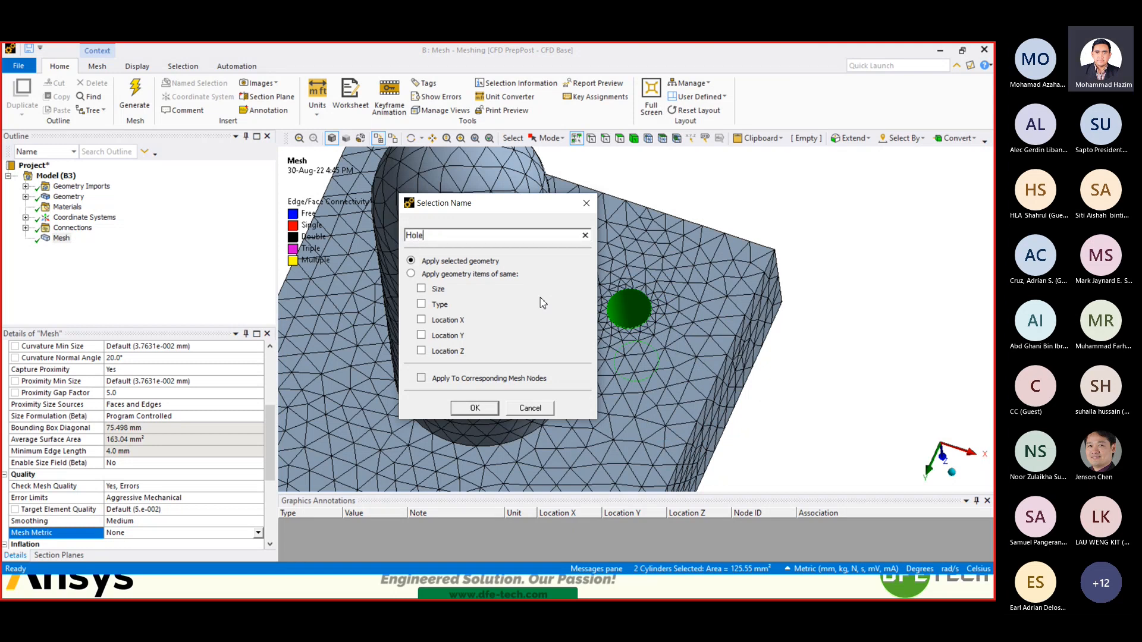
pyautogui.write('s')
pyautogui.click(458, 415)
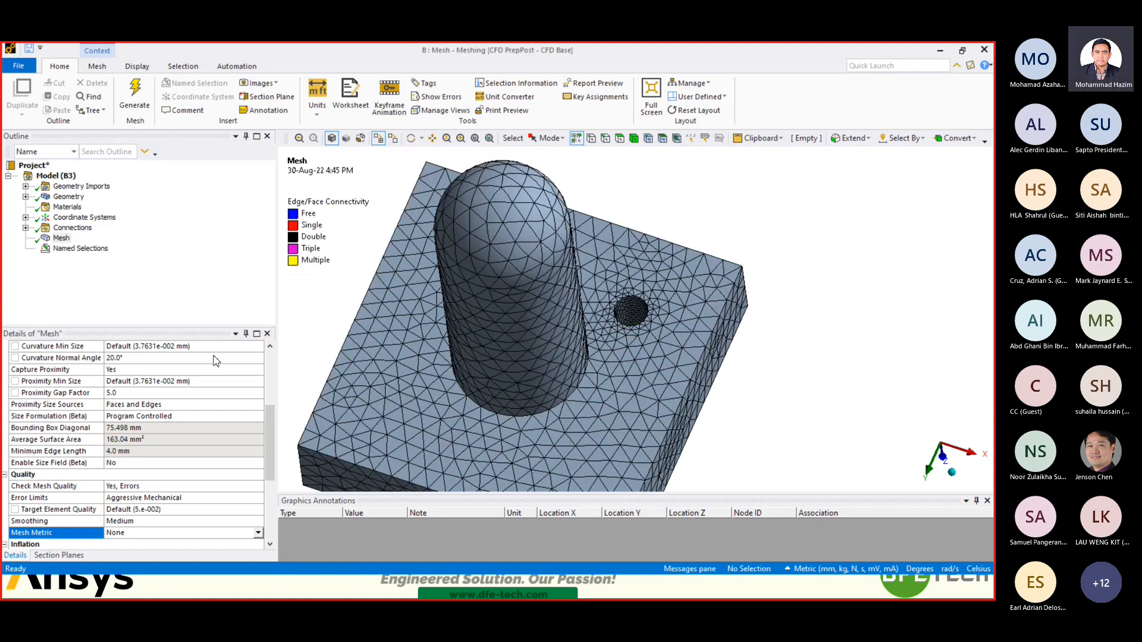
pyautogui.click(69, 249)
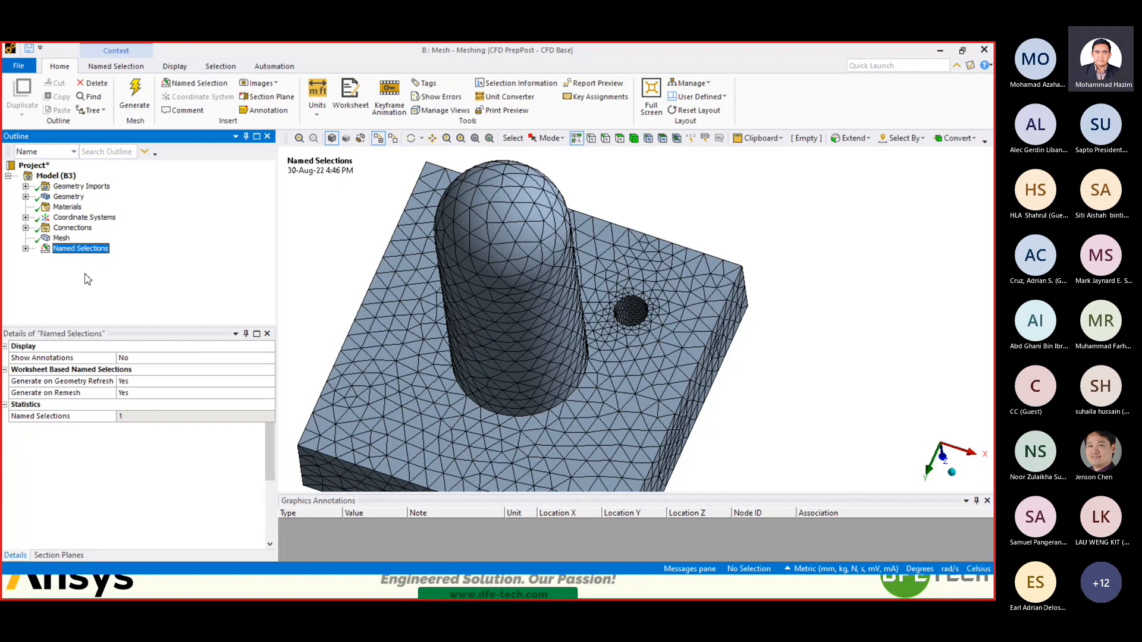
# - Set the mesh's Use Automatic Inflation to All Faces in Chosen Named Selection, with Holes as the named selection
pyautogui.click(61, 238)
pyautogui.scroll(-5, 63, 448)
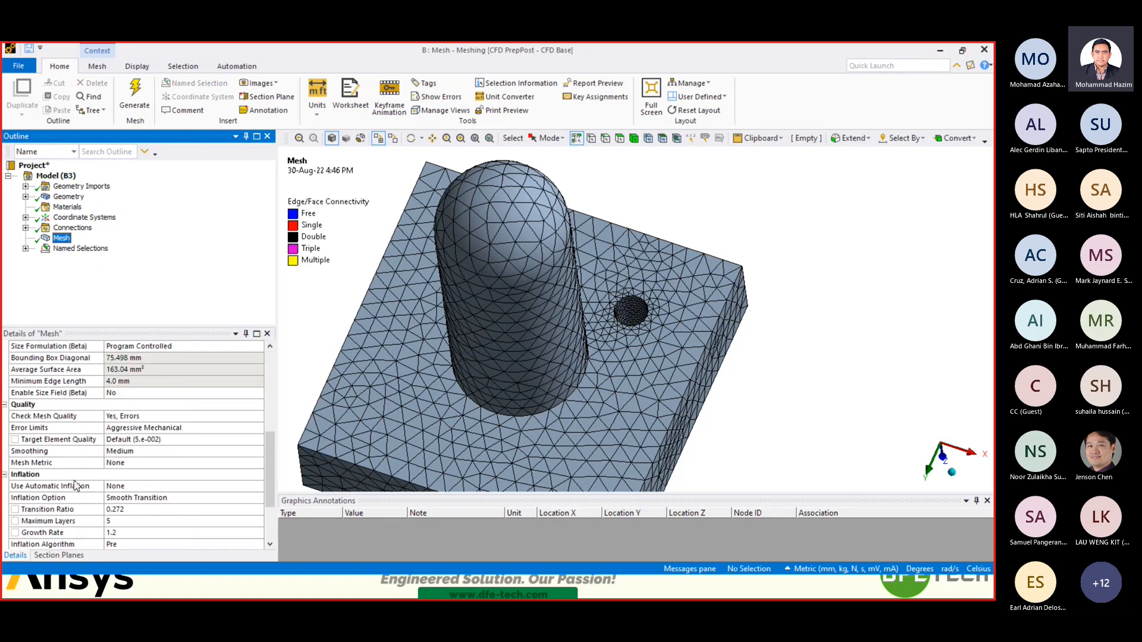
pyautogui.click(133, 486)
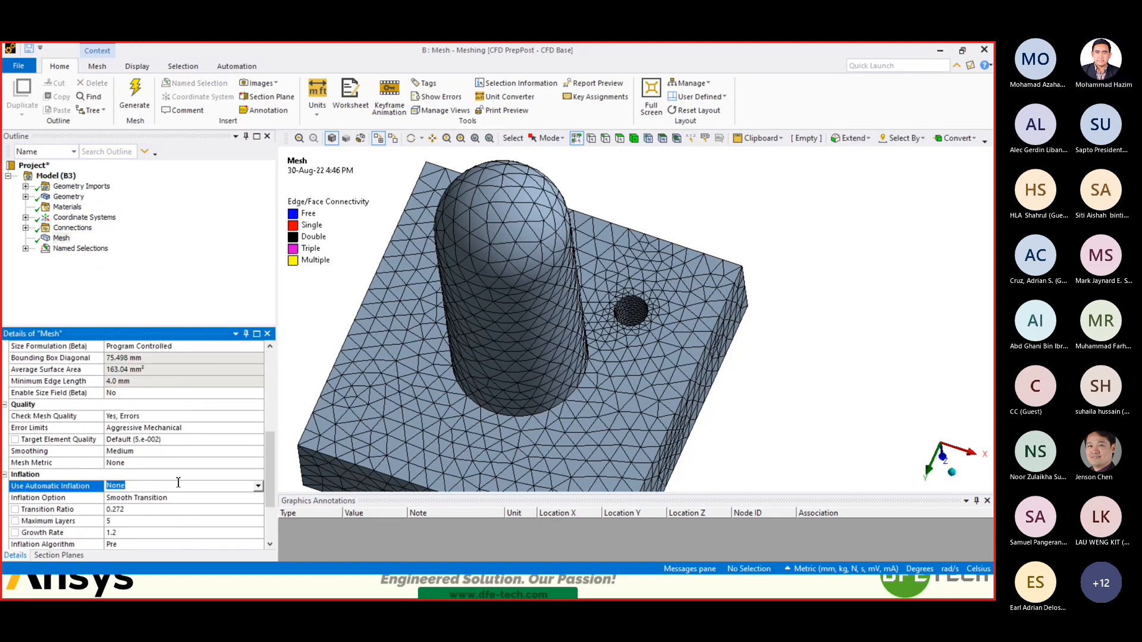
pyautogui.click(258, 486)
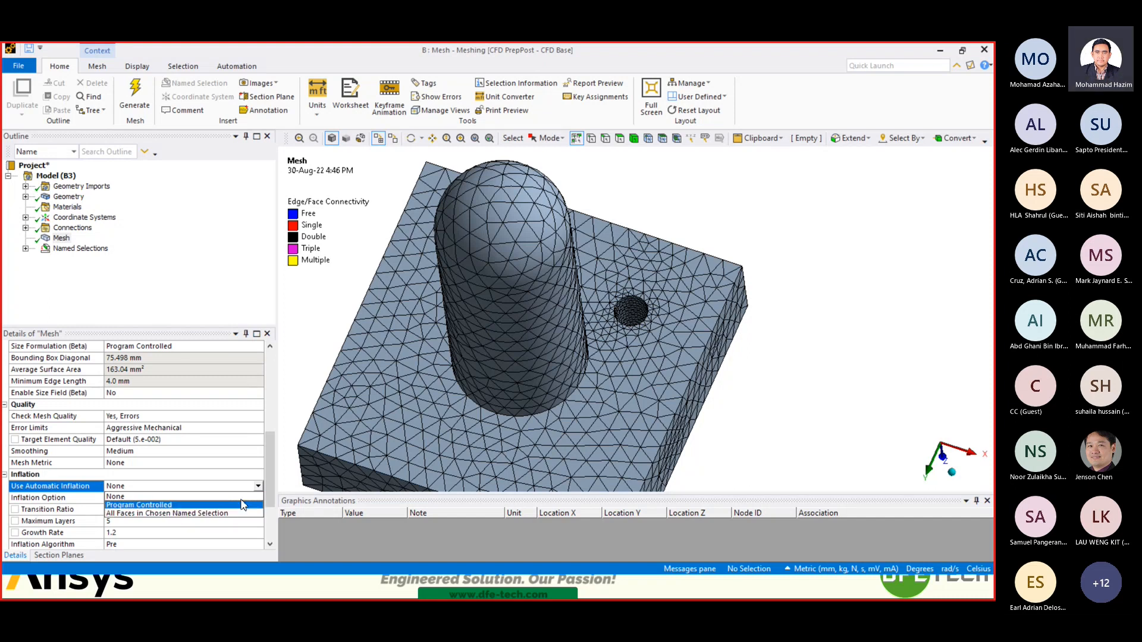
pyautogui.click(153, 514)
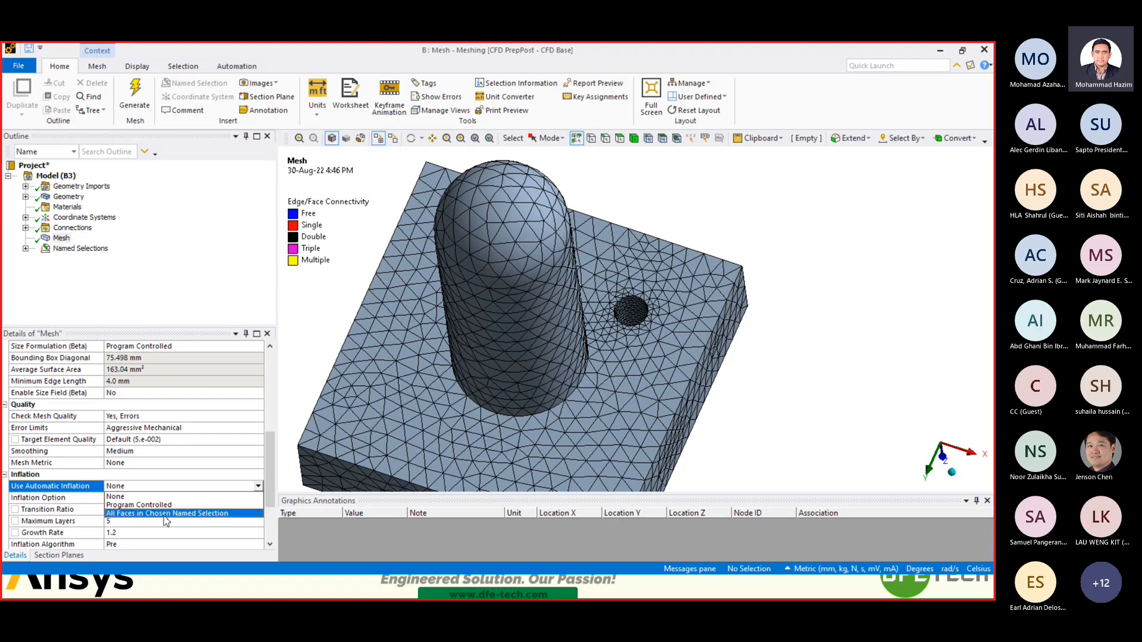
pyautogui.scroll(-3, 156, 476)
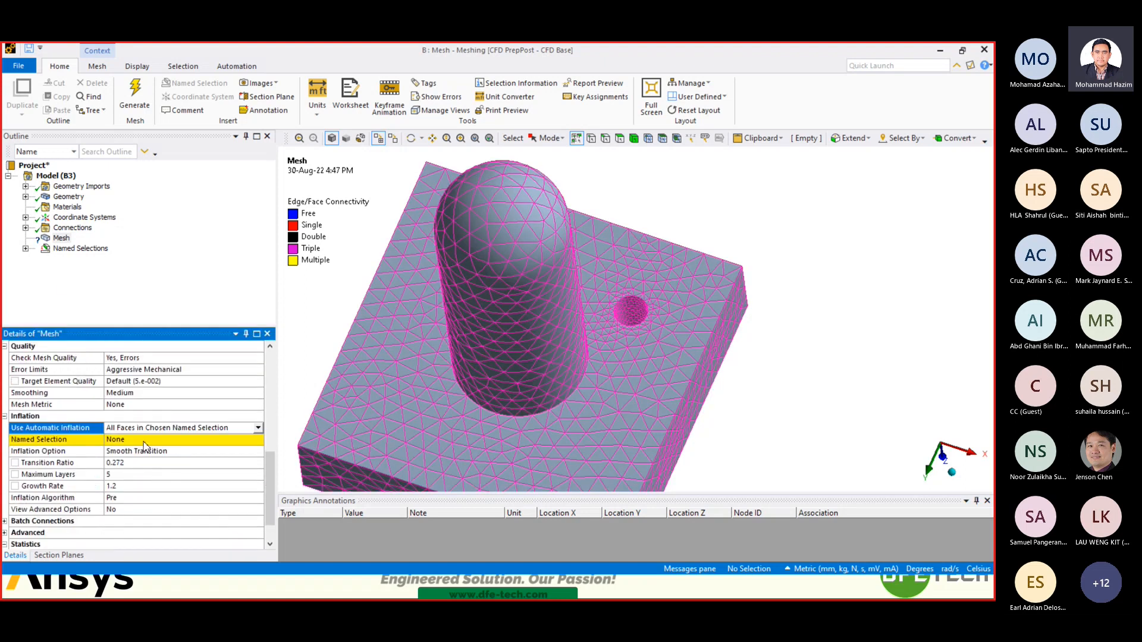
pyautogui.click(145, 443)
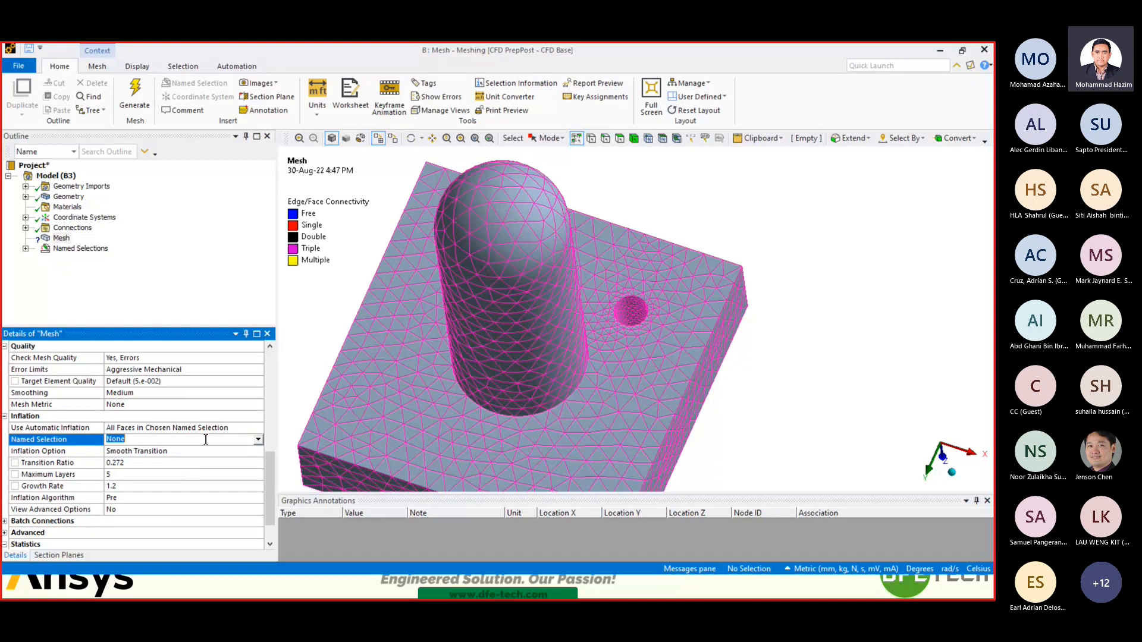
pyautogui.click(258, 440)
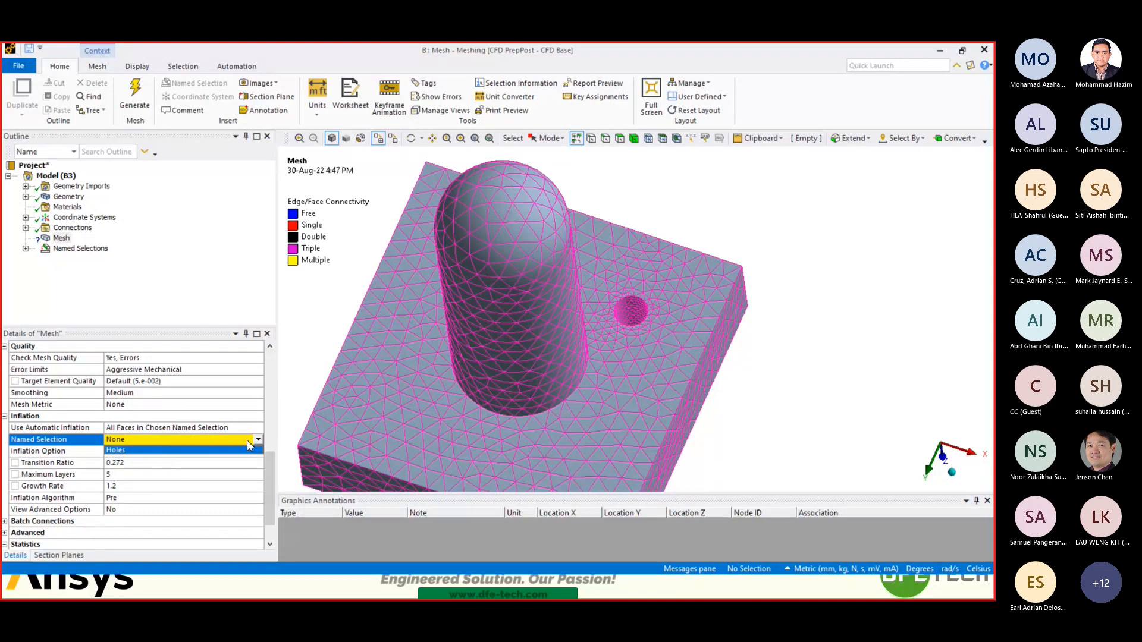
pyautogui.click(183, 452)
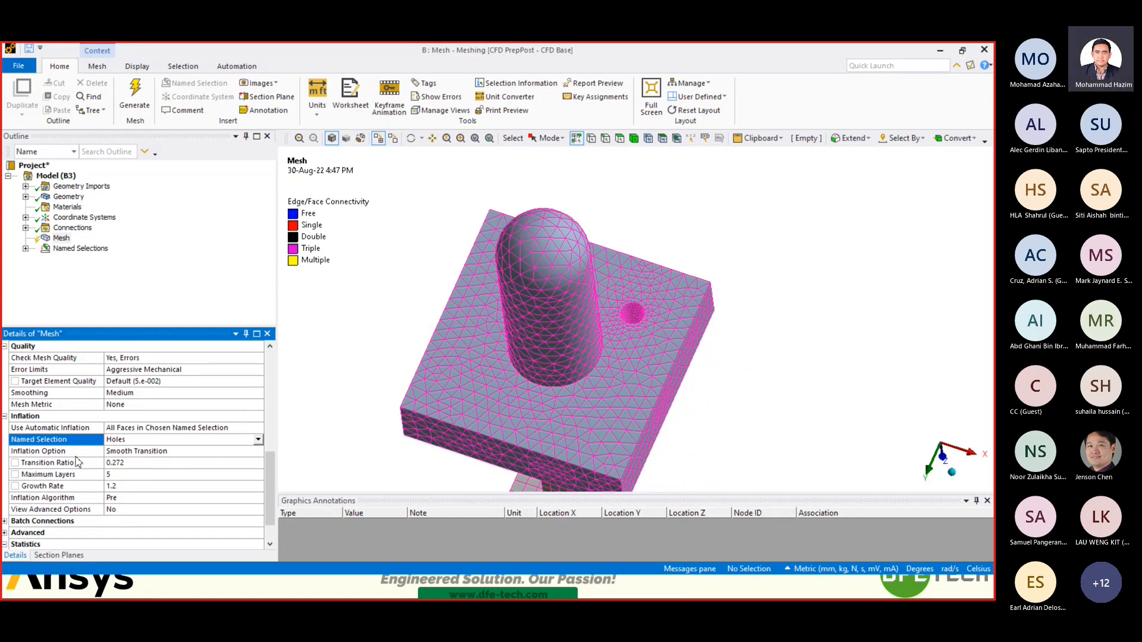
# - Set the Inflation Option to Total Thickness and show the resulting inflation fields
pyautogui.click(126, 452)
pyautogui.click(259, 453)
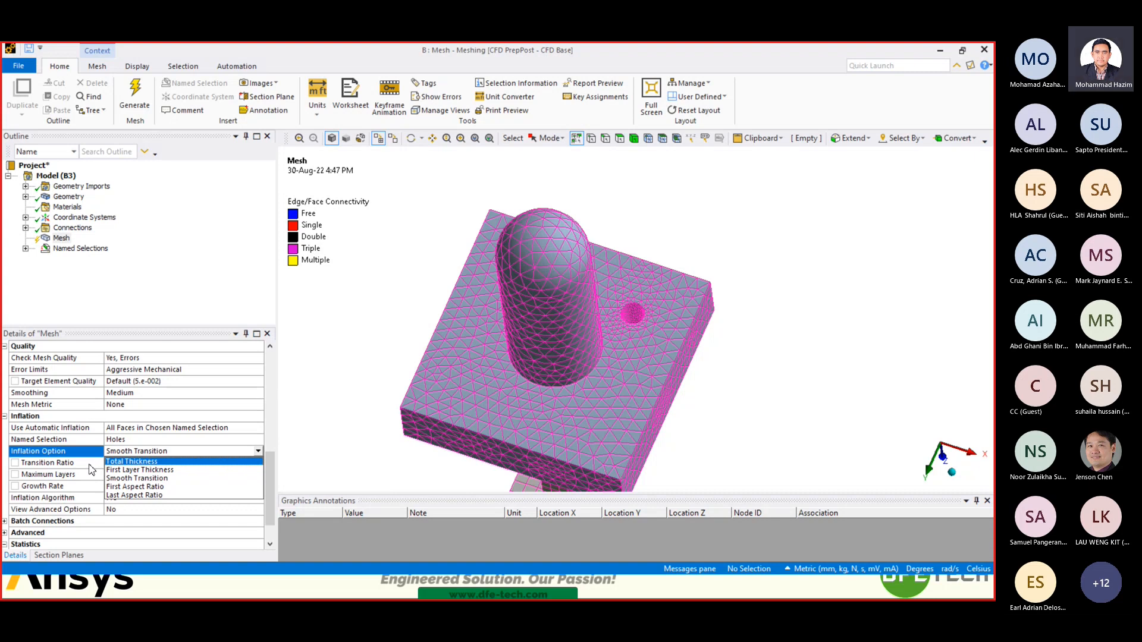
pyautogui.click(131, 462)
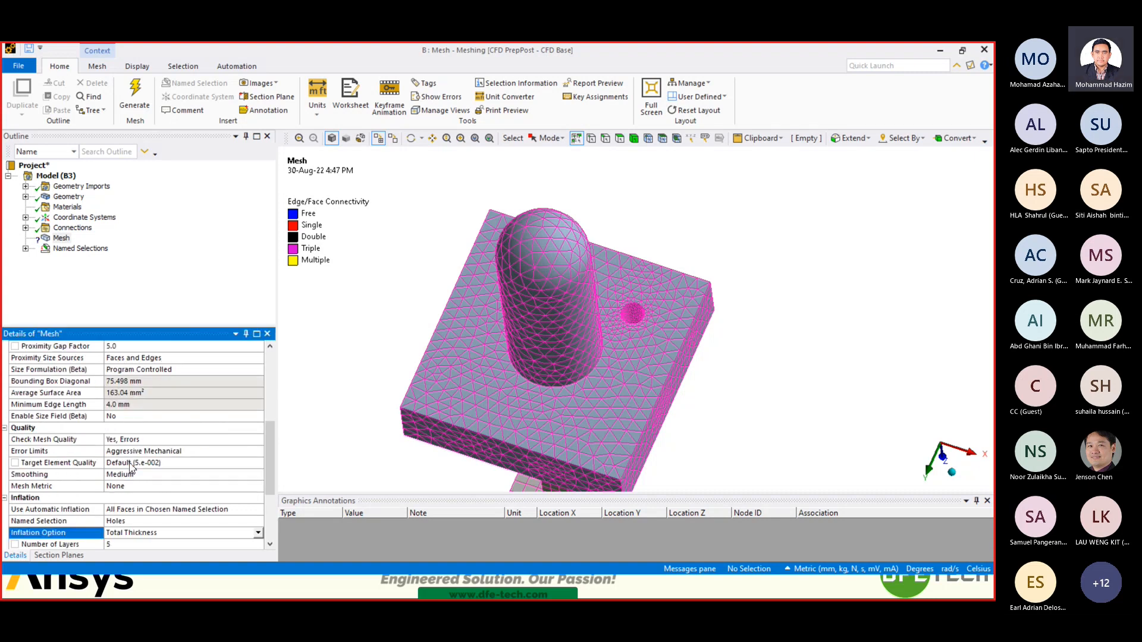
pyautogui.scroll(-2, 191, 459)
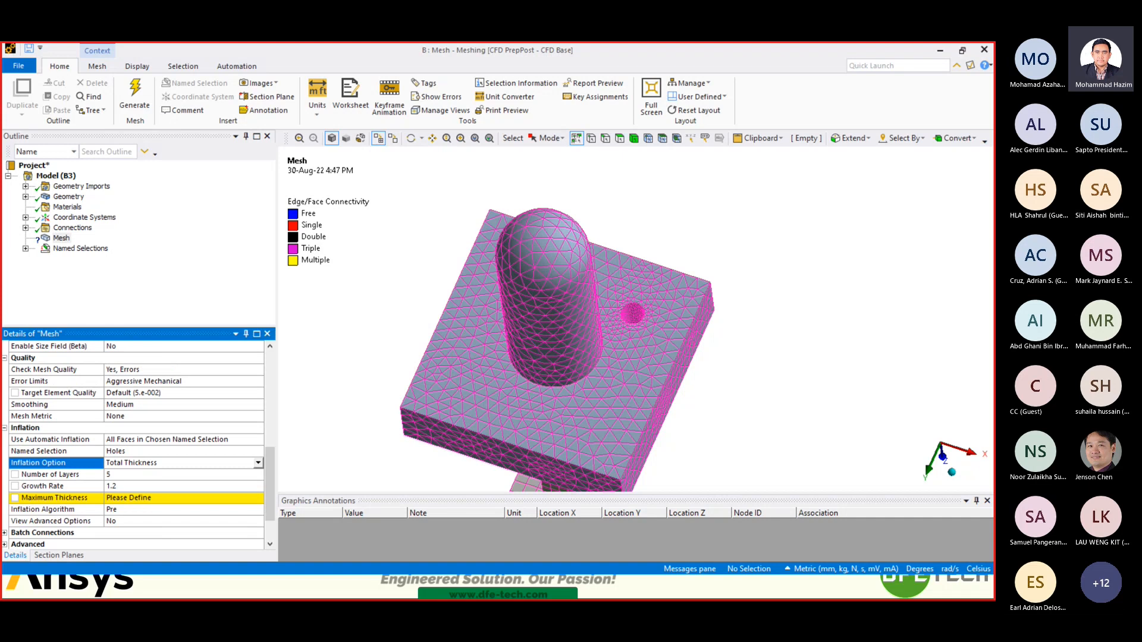
# - Switch to the DFETECH Global Meshing2 presentation in PowerPoint and look back through the slides from 18 to 15
pyautogui.press('super')
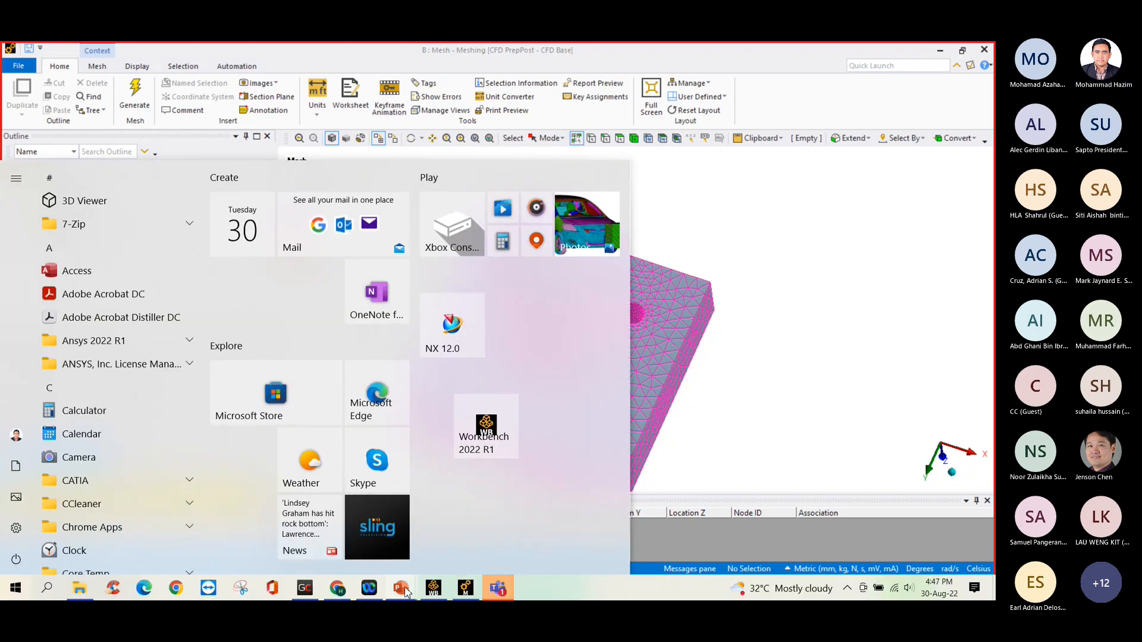
pyautogui.moveTo(401, 588)
pyautogui.click(364, 553)
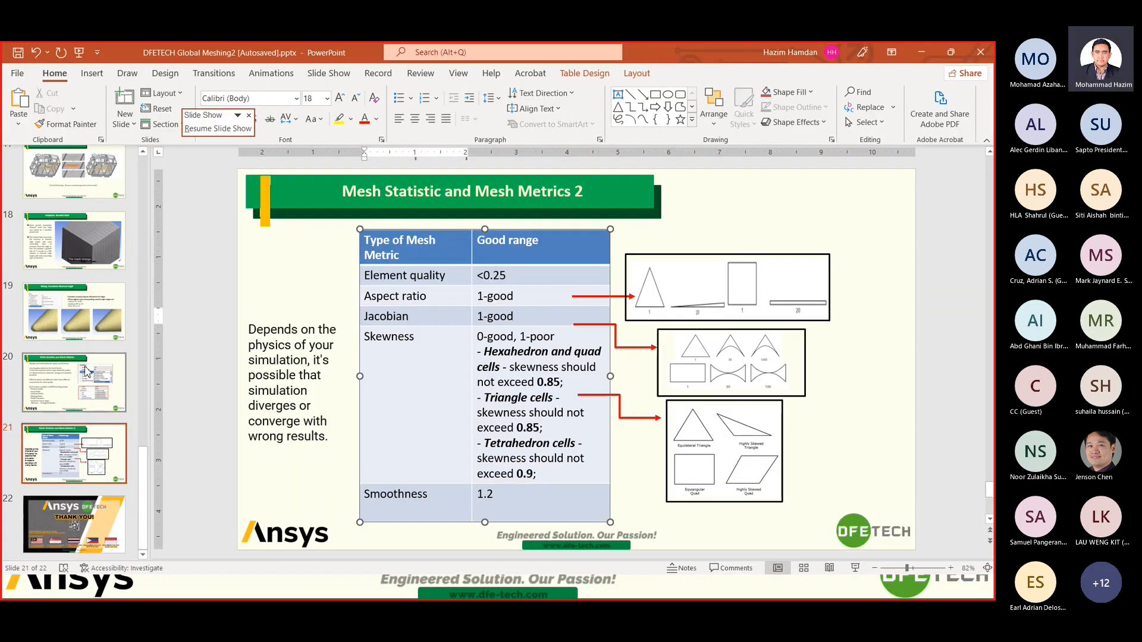
pyautogui.scroll(3, 75, 357)
pyautogui.click(51, 328)
pyautogui.scroll(2, 66, 369)
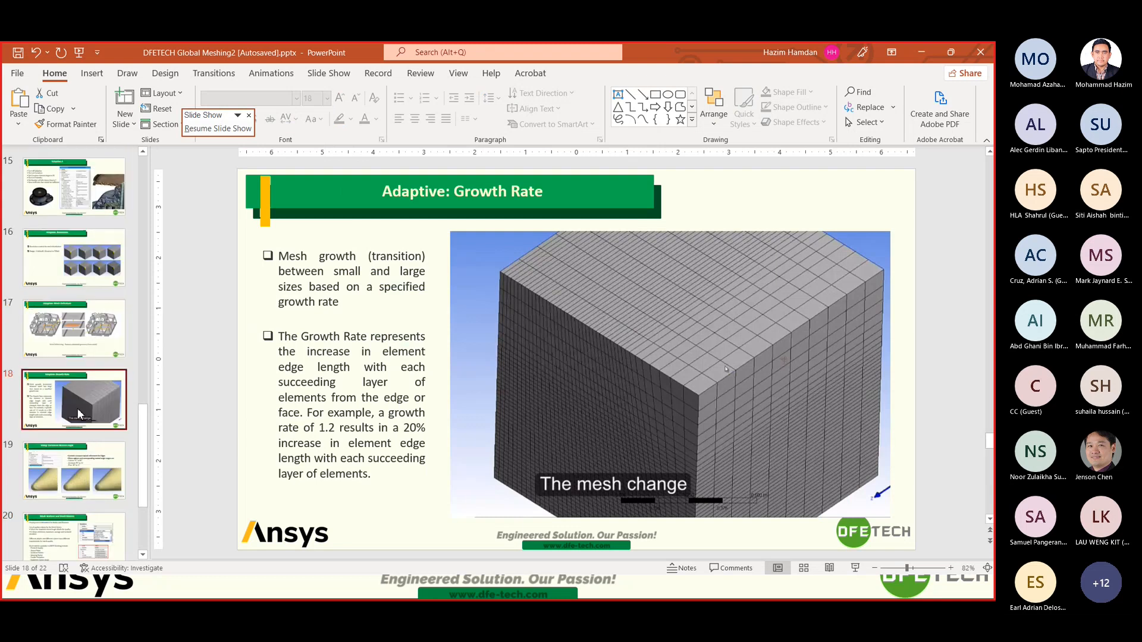
pyautogui.scroll(2, 76, 410)
pyautogui.click(74, 291)
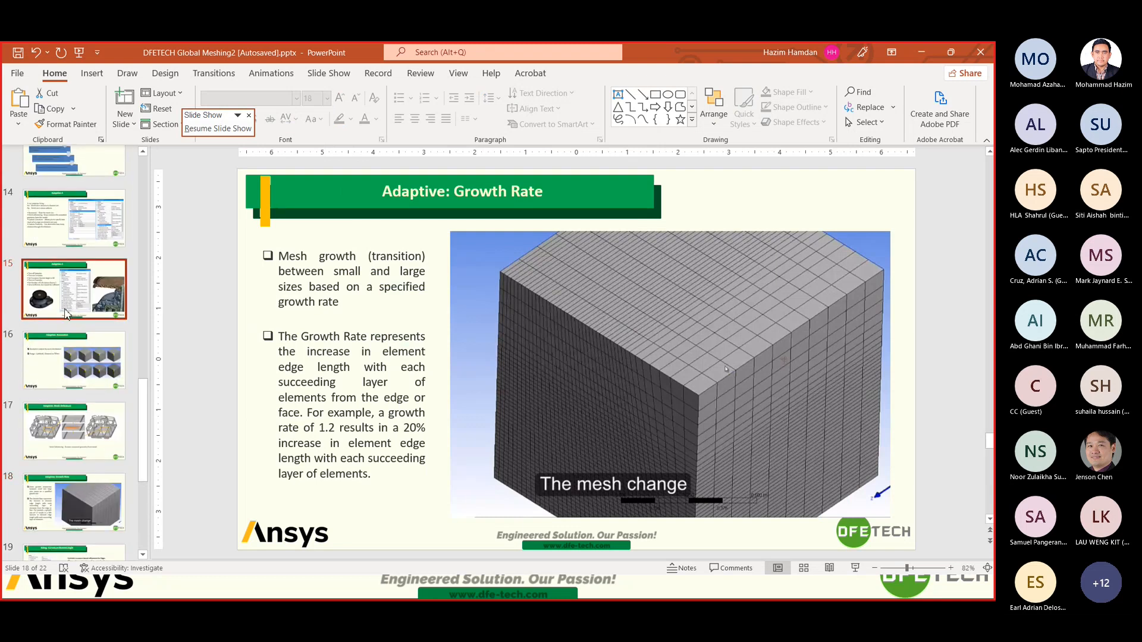
# - Look through slides 16 to 20, ending on the "Mesh Statistic and Mesh Metrics" slide
pyautogui.click(82, 369)
pyautogui.click(82, 428)
pyautogui.scroll(-1, 82, 428)
pyautogui.click(82, 428)
pyautogui.scroll(-1, 82, 429)
pyautogui.click(82, 428)
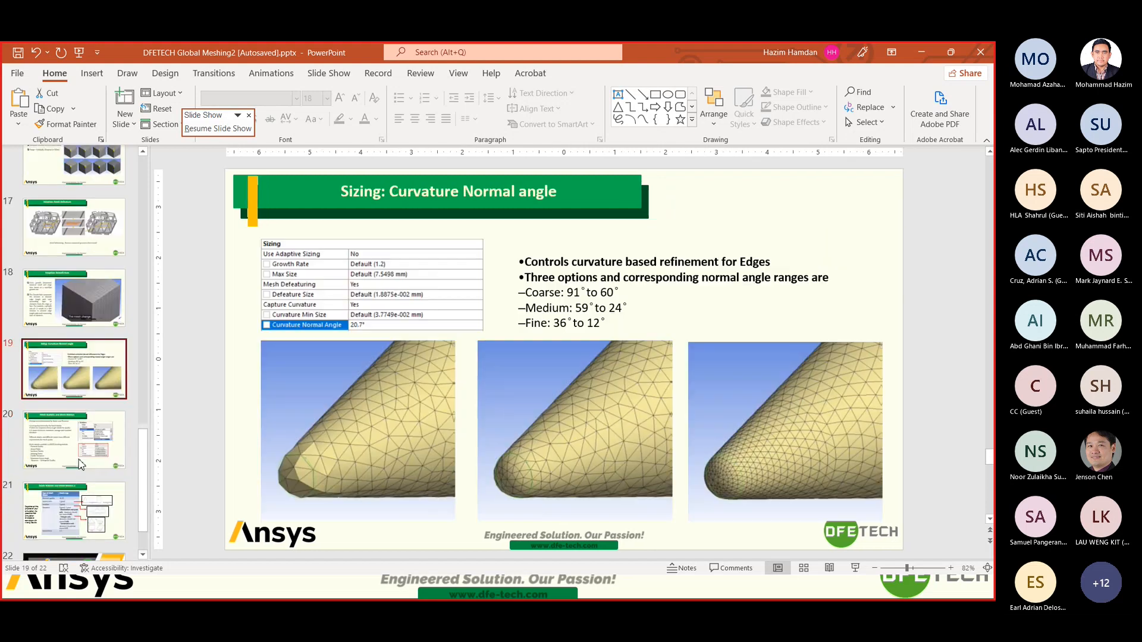
pyautogui.scroll(-1, 83, 437)
pyautogui.click(84, 445)
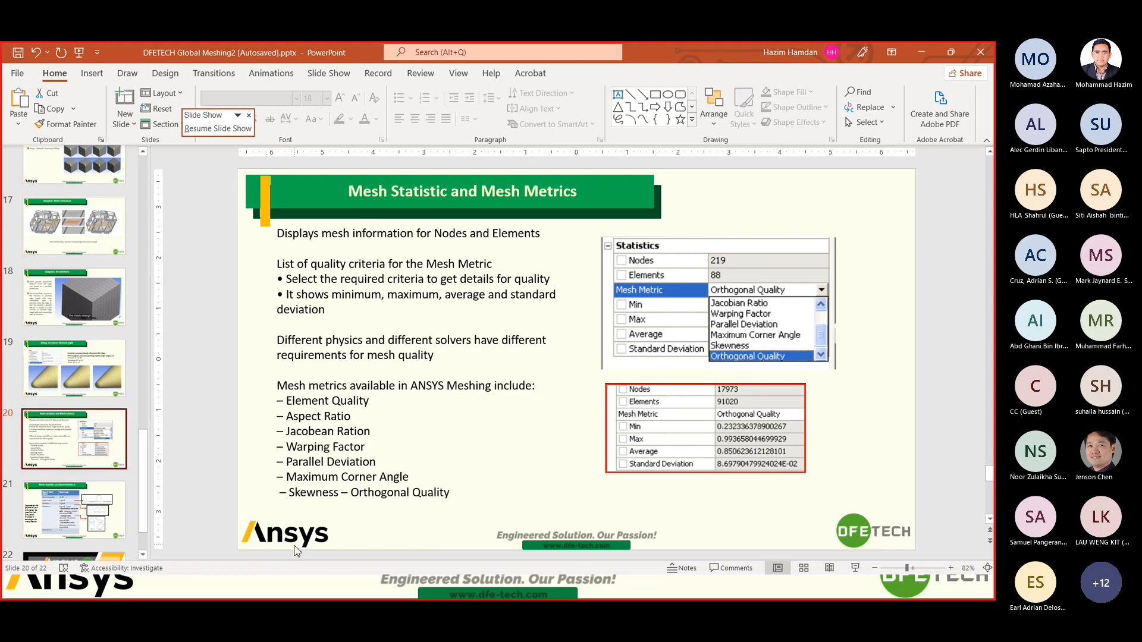
# - Switch to the Ansys Meshing window and review the mesh's inflation fields, including Maximum Thickness, Inflation Algorithm and Number of Layers
pyautogui.press('super')
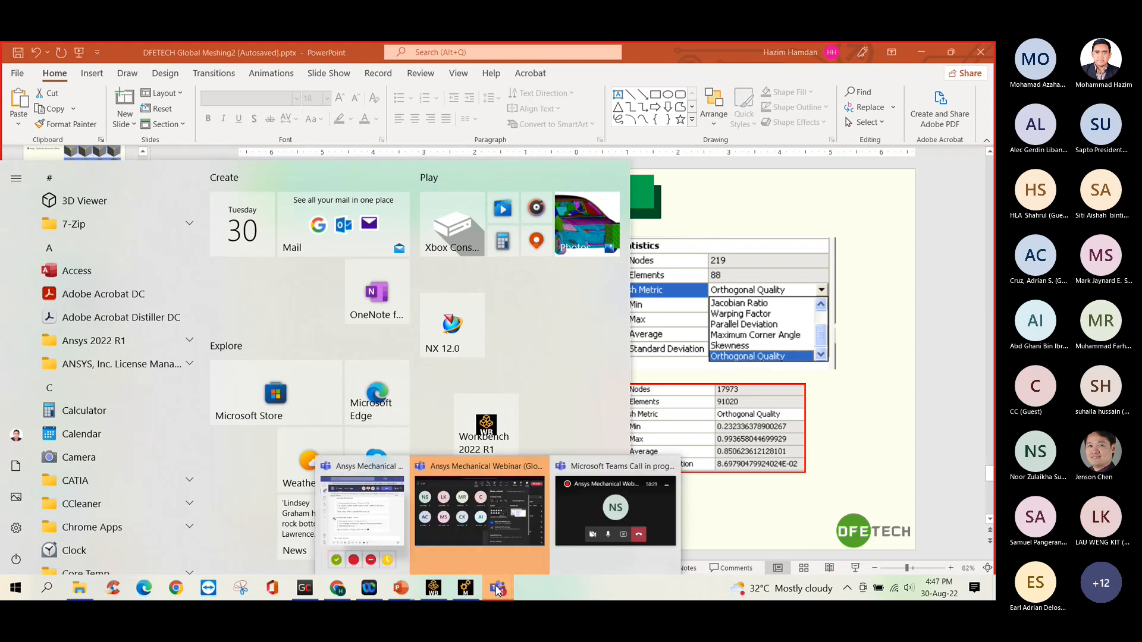
pyautogui.click(465, 588)
pyautogui.scroll(-3, 156, 420)
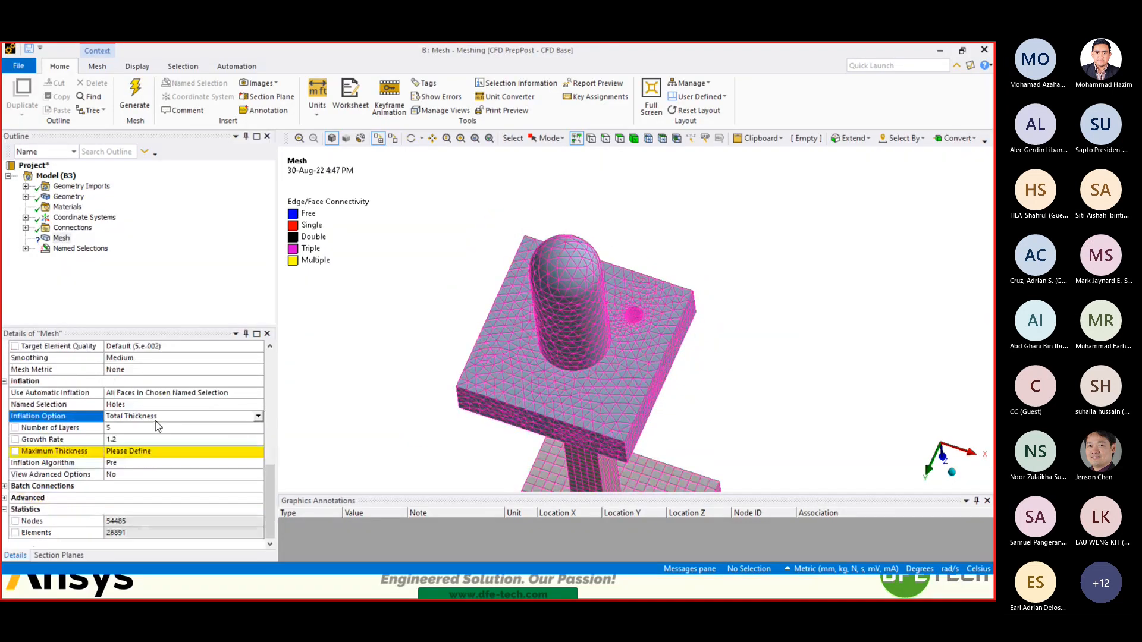
pyautogui.click(132, 452)
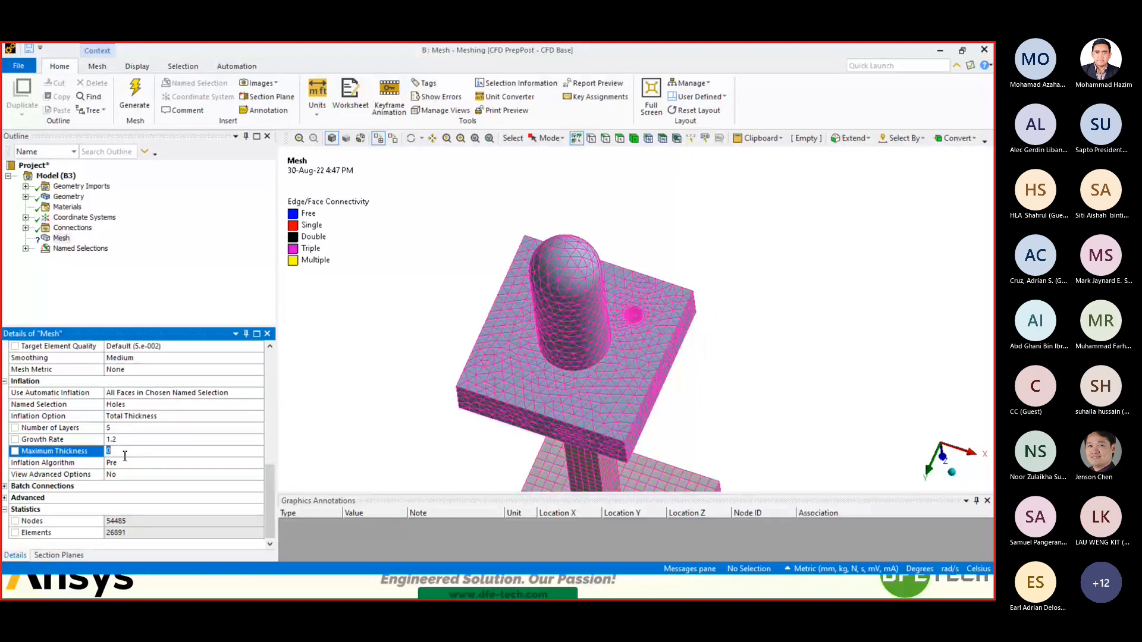
pyautogui.click(129, 463)
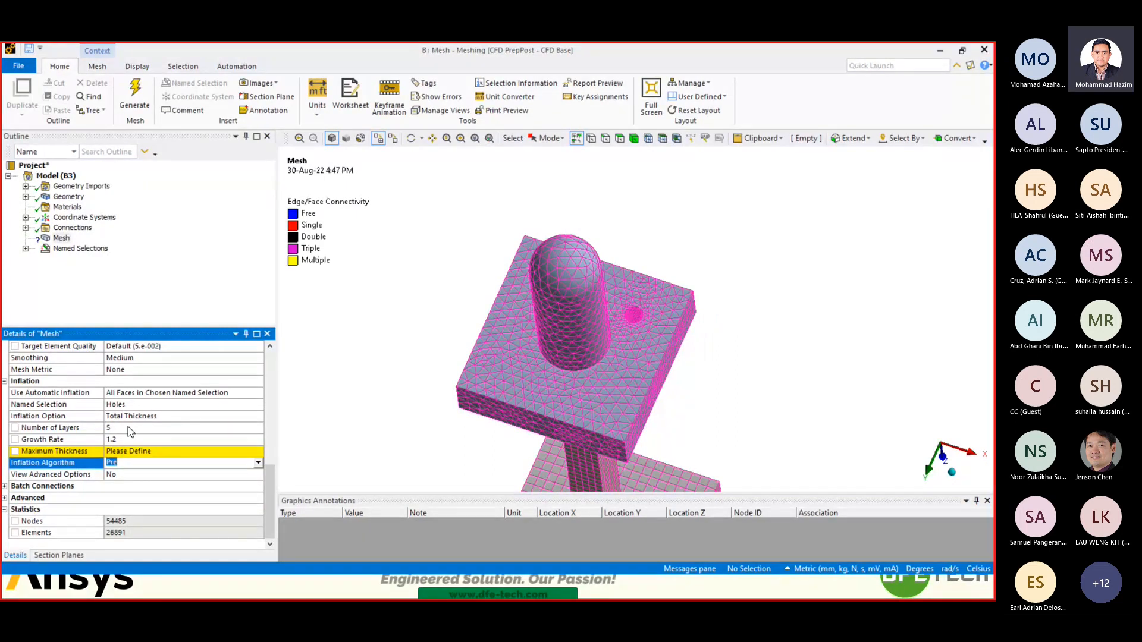
pyautogui.click(130, 428)
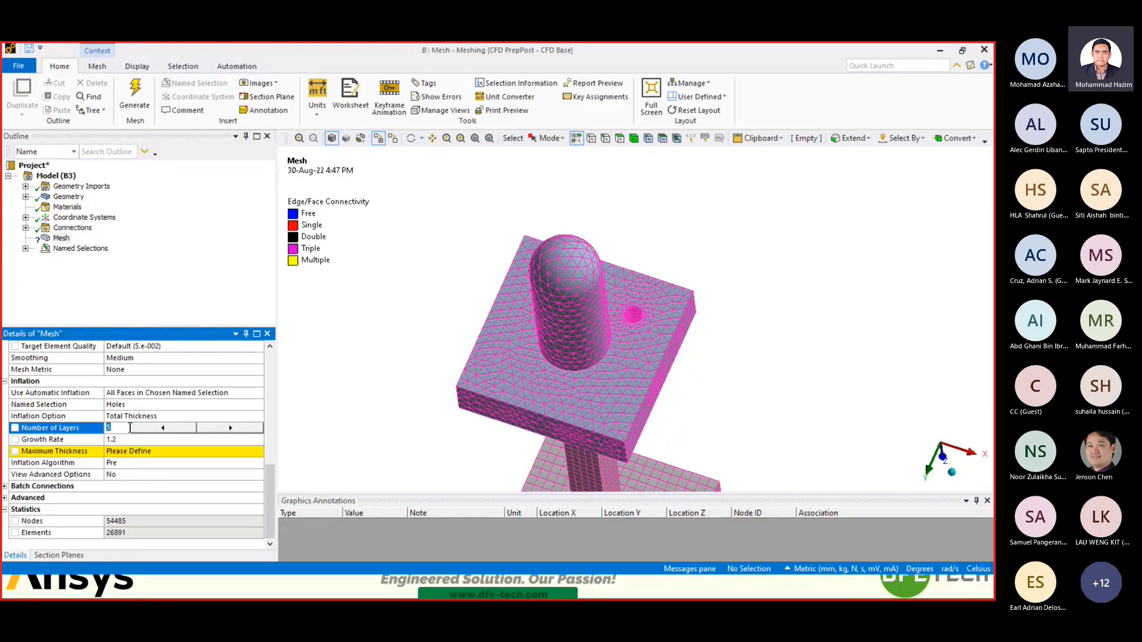
pyautogui.click(124, 429)
pyautogui.press('BackSpace')
pyautogui.click(394, 427)
pyautogui.scroll(-1, 387, 426)
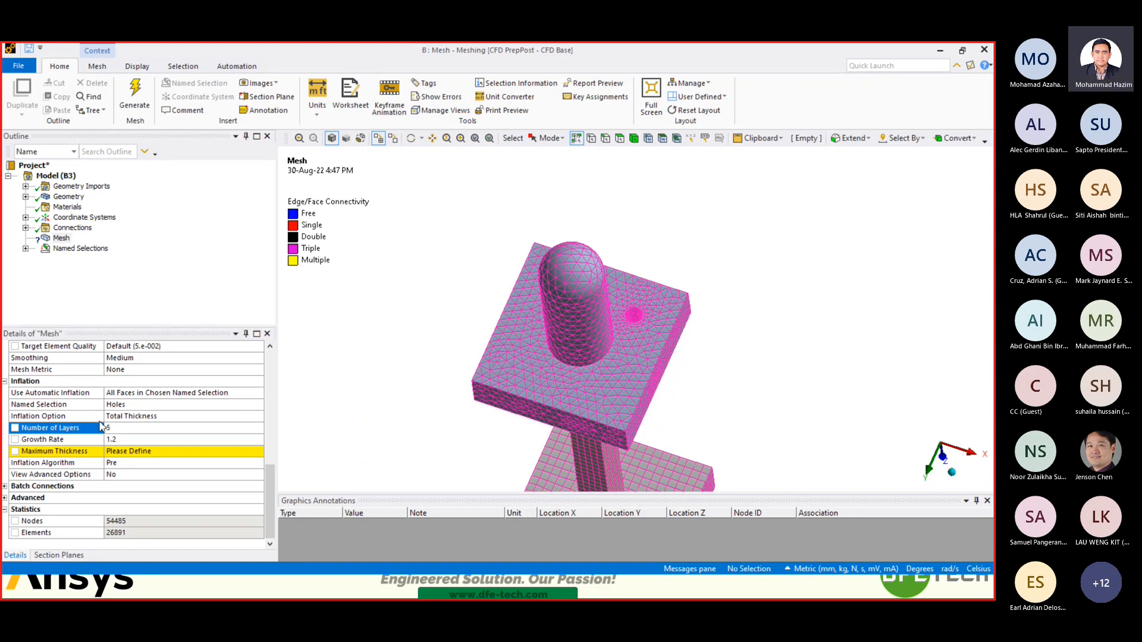
# - Set the inflation's Maximum Thickness to 1 mm and generate the mesh
pyautogui.click(143, 452)
pyautogui.click(146, 474)
pyautogui.click(141, 452)
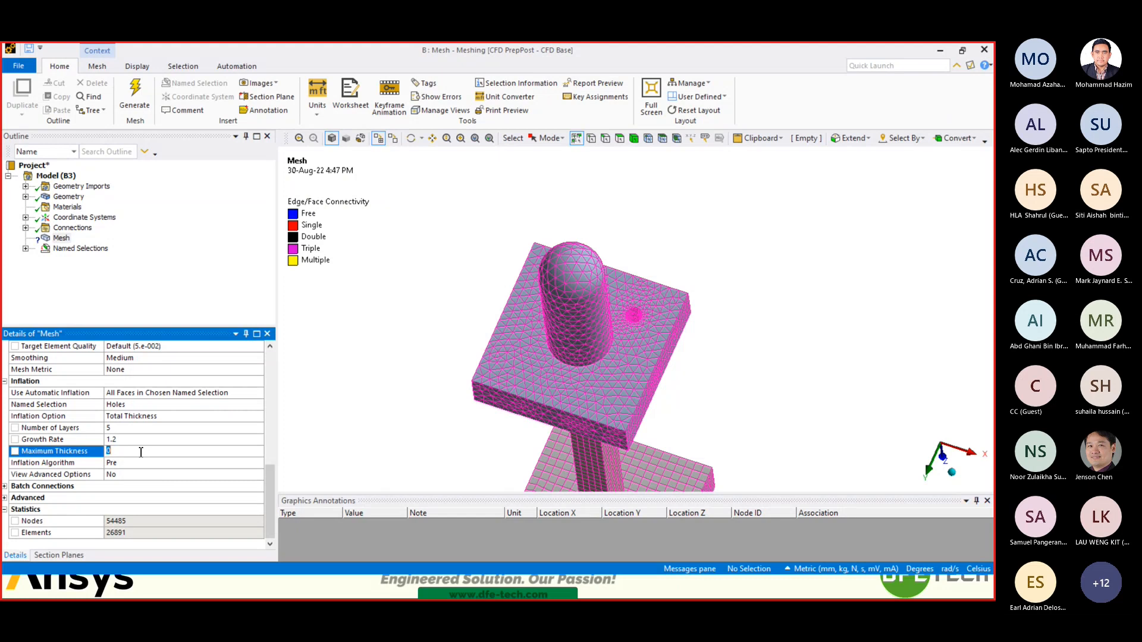
pyautogui.write('1')
pyautogui.click(337, 433)
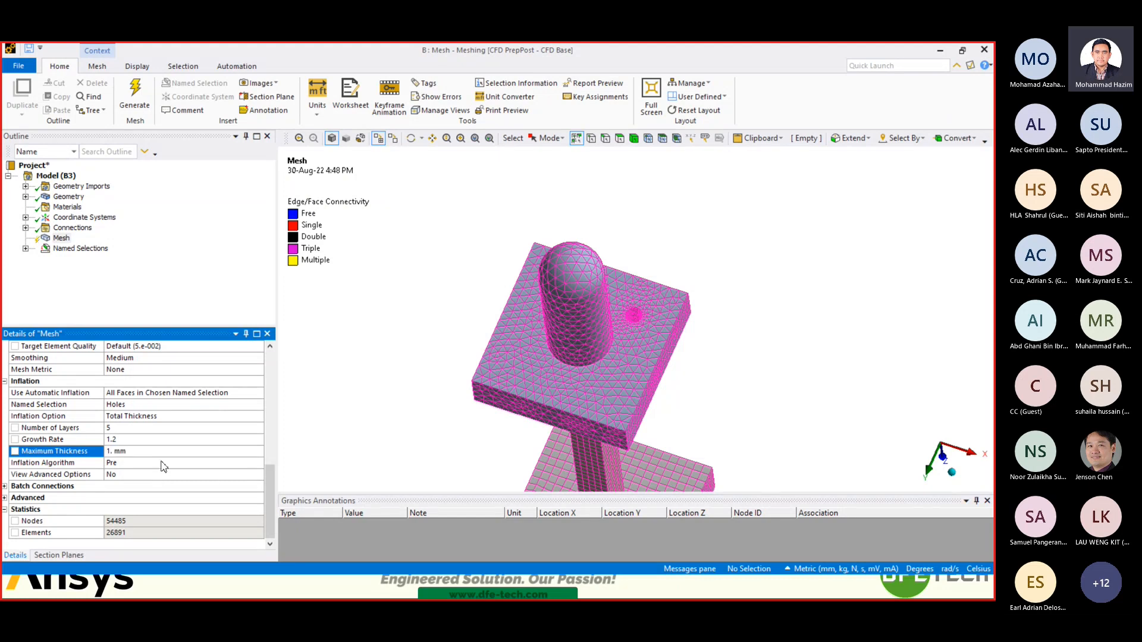
pyautogui.scroll(1, 143, 460)
pyautogui.scroll(2, 563, 332)
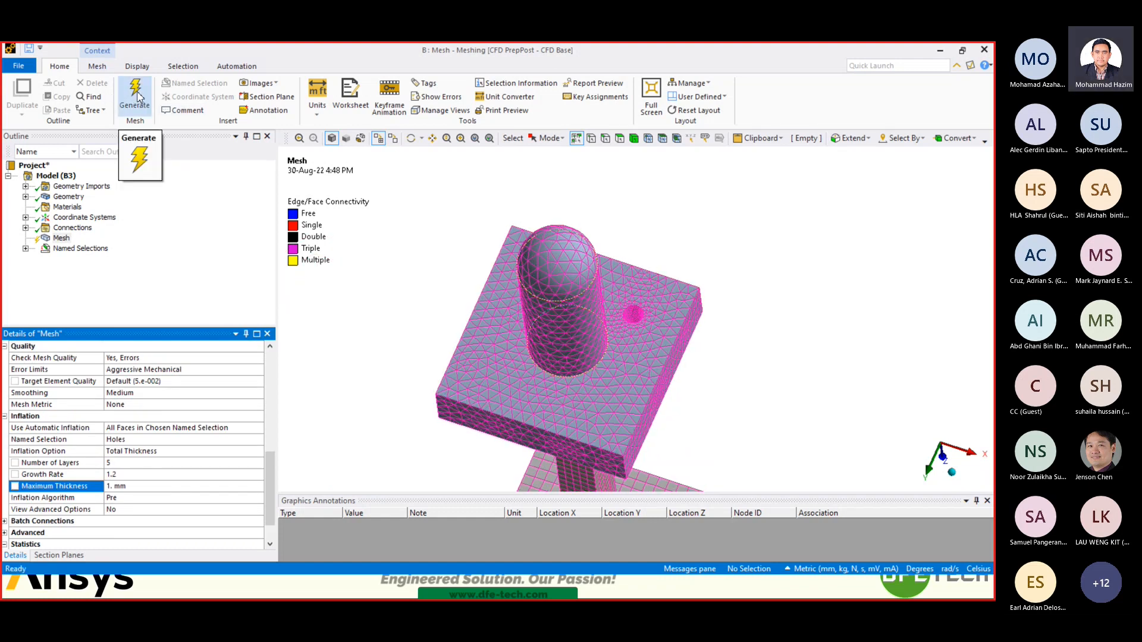
pyautogui.click(136, 95)
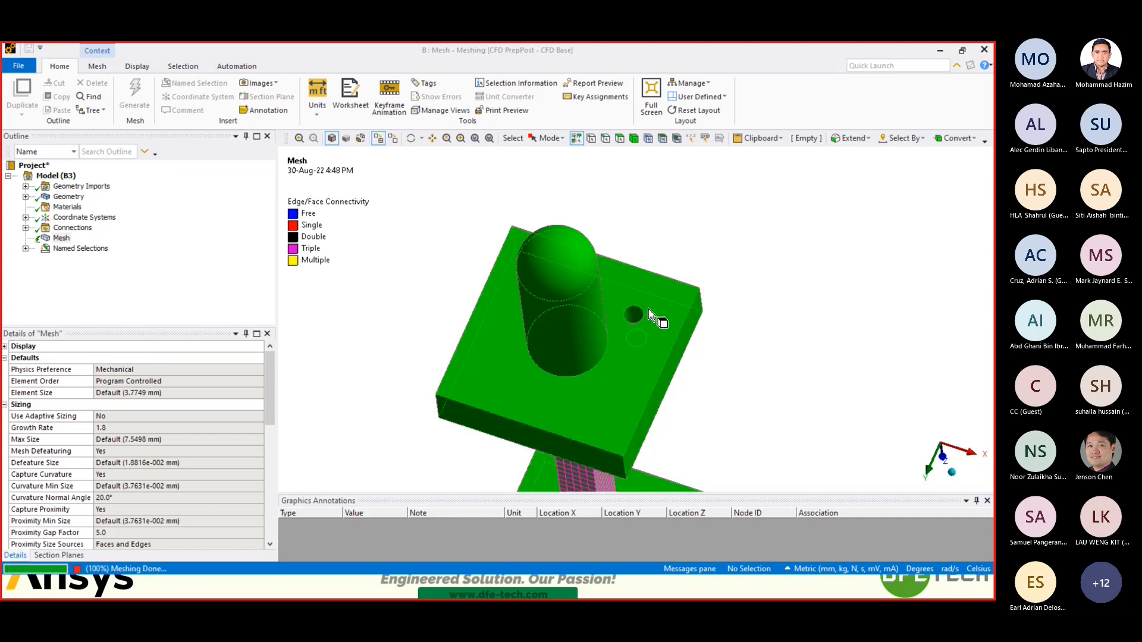
# - Examine the inflation layers around the small hole in the upper plate, up close and from farther away
pyautogui.scroll(5, 621, 294)
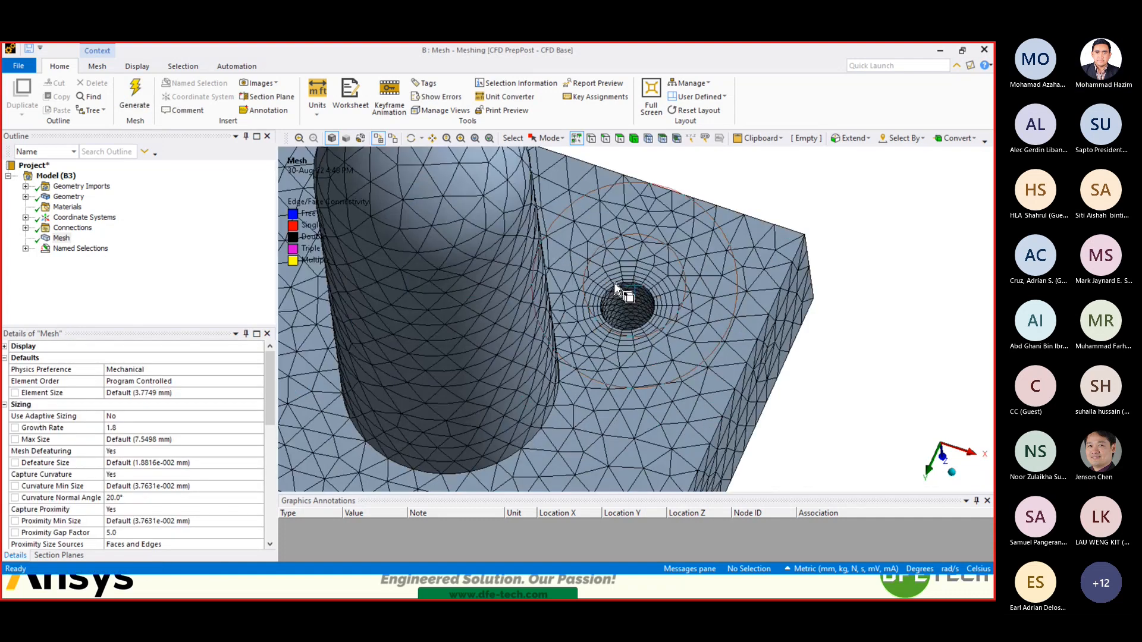
pyautogui.scroll(3, 618, 290)
pyautogui.scroll(-2, 568, 220)
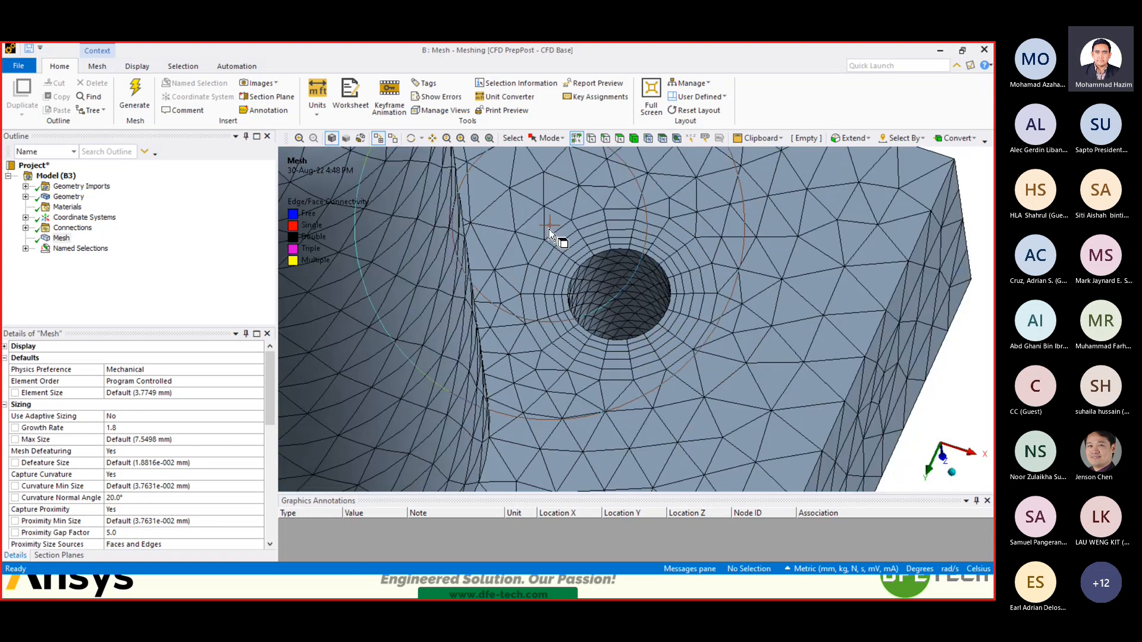
pyautogui.scroll(-2, 595, 247)
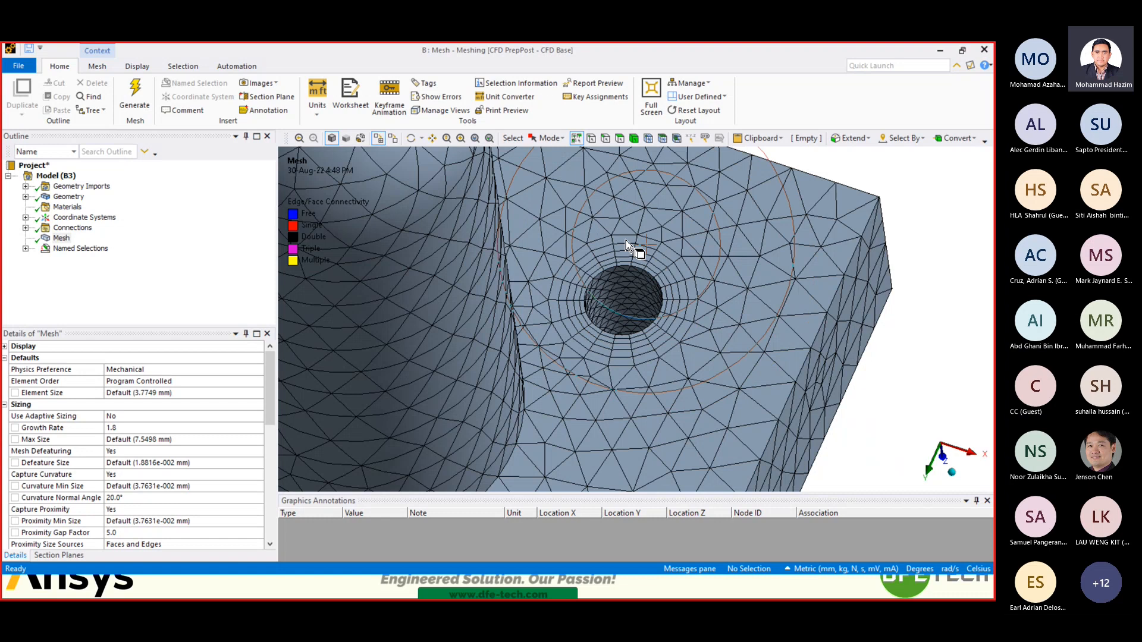
pyautogui.scroll(2, 601, 235)
pyautogui.scroll(-3, 598, 232)
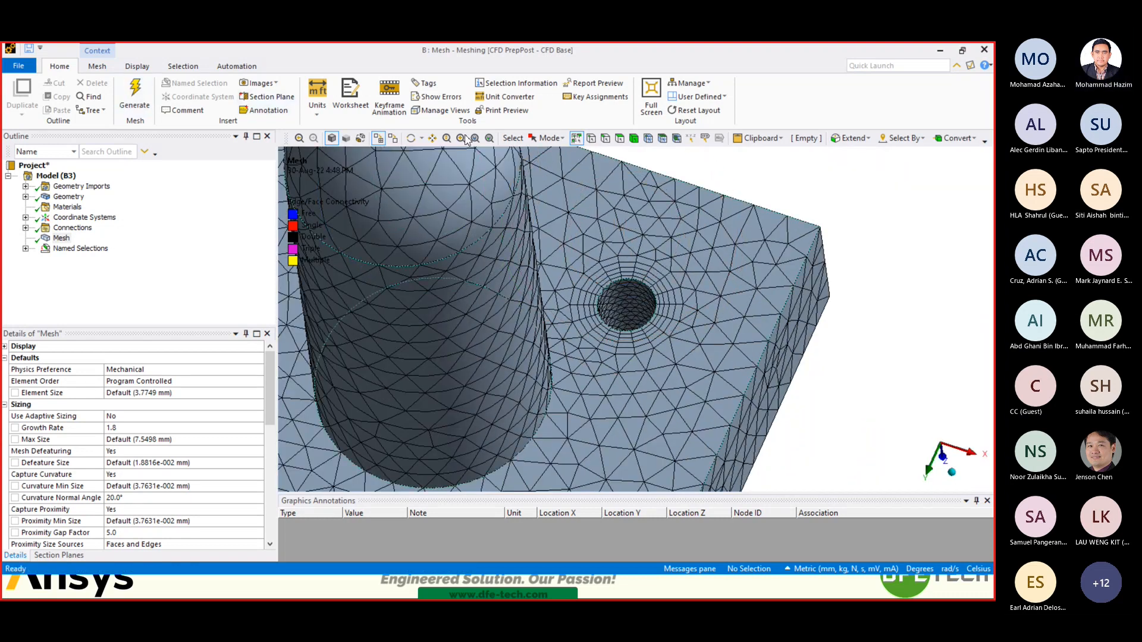
pyautogui.click(460, 138)
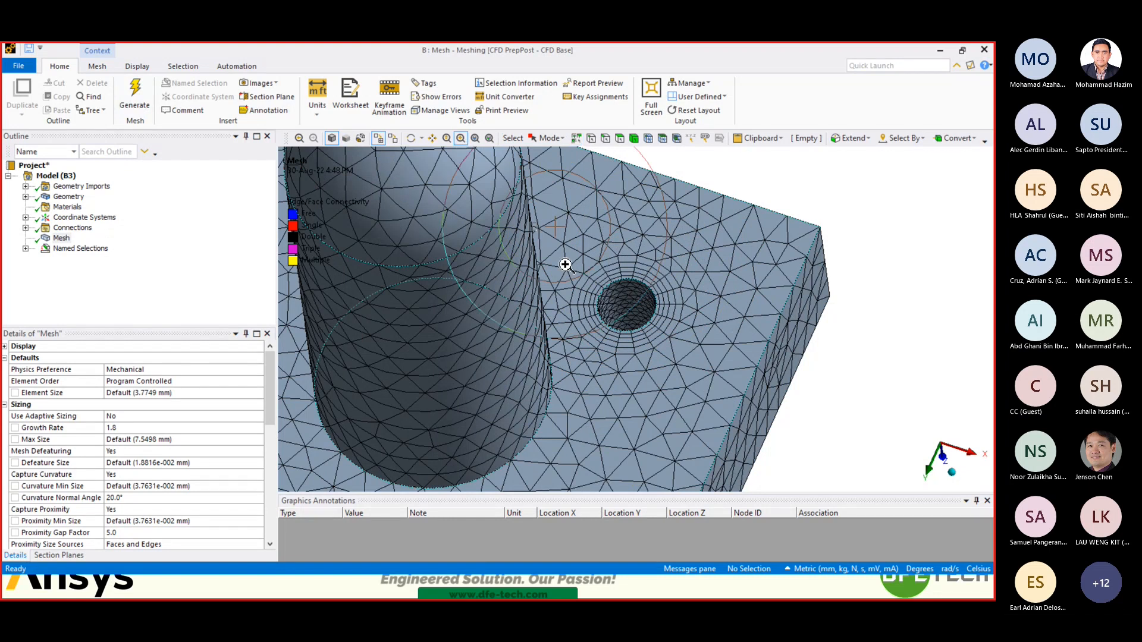
pyautogui.moveTo(563, 262); pyautogui.dragTo(682, 357)
pyautogui.scroll(5, 660, 393)
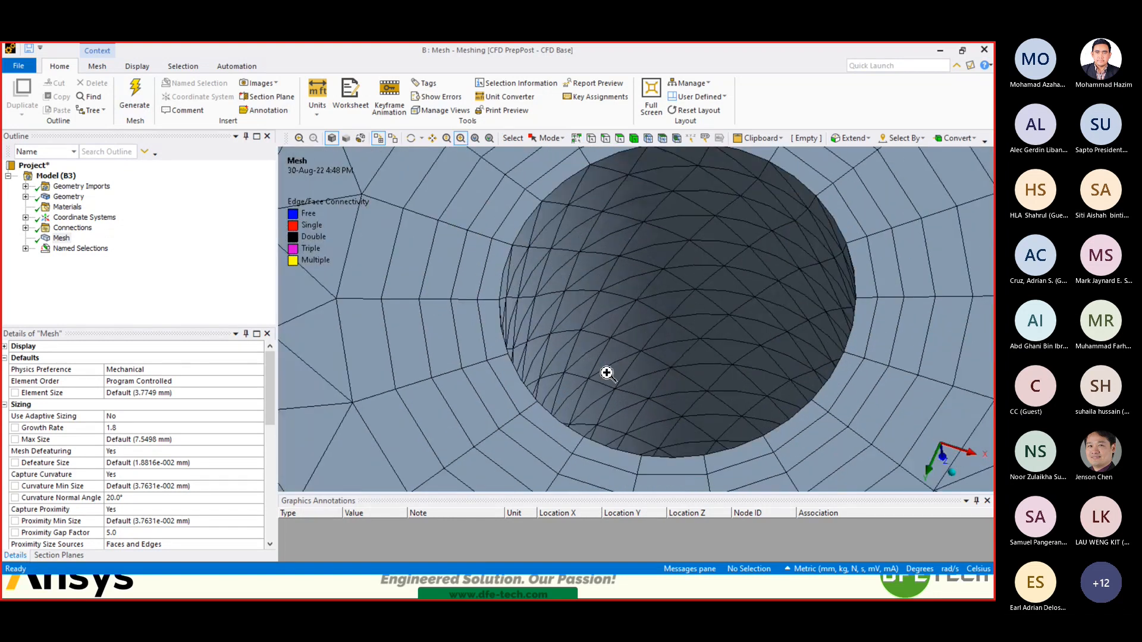
pyautogui.scroll(-5, 567, 333)
pyautogui.scroll(-8, 567, 333)
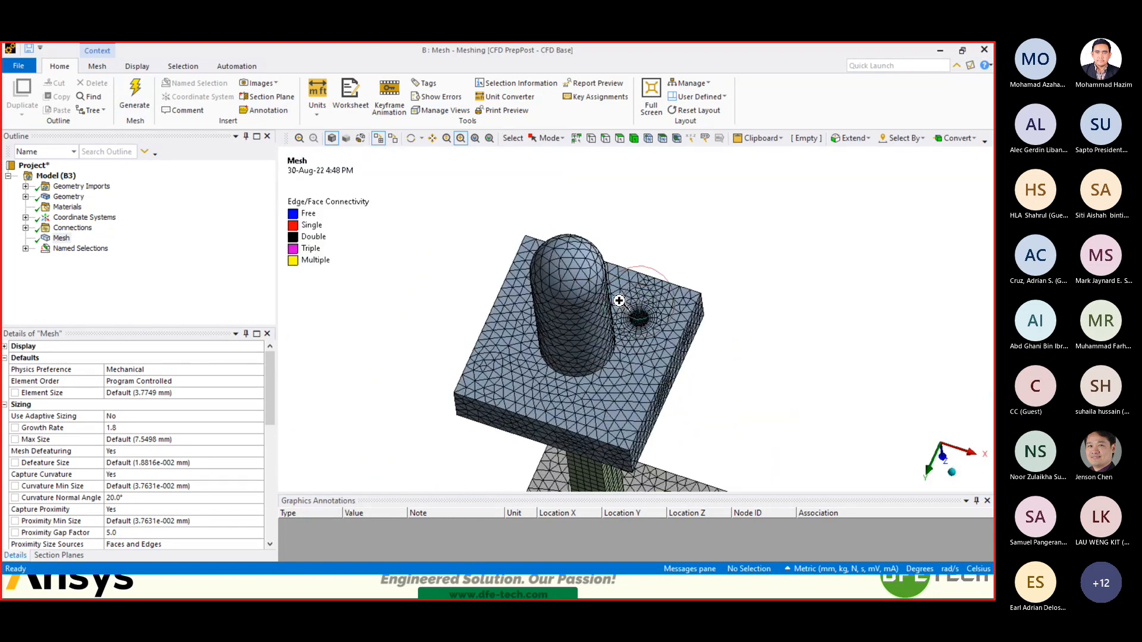
# - Inspect the inflation layers around the lower plate's large hole and review the mesh's sizing, quality and inflation settings
pyautogui.scroll(-2, 614, 352)
pyautogui.moveTo(570, 365); pyautogui.dragTo(665, 471)
pyautogui.scroll(5, 545, 338)
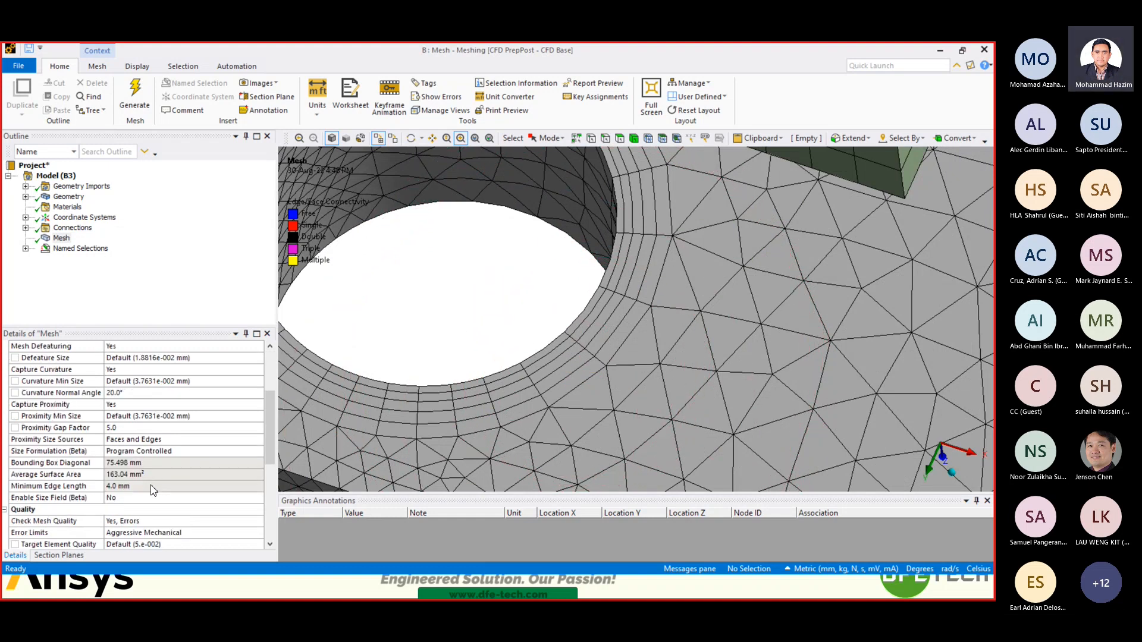
pyautogui.scroll(-2, 154, 484)
pyautogui.scroll(1, 122, 443)
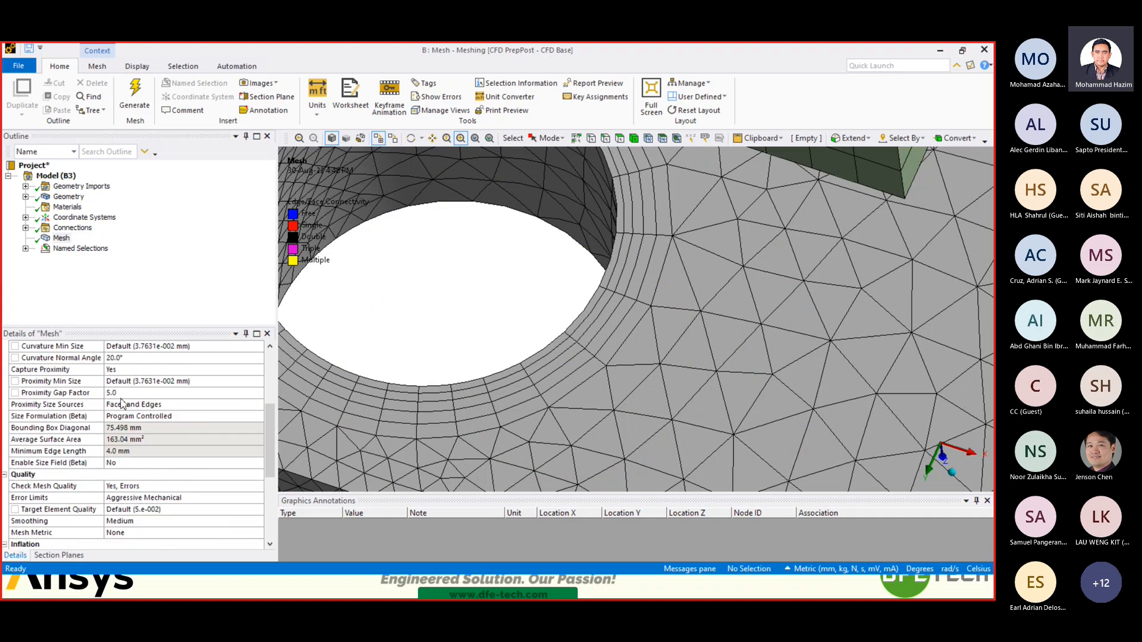
pyautogui.scroll(-4, 96, 482)
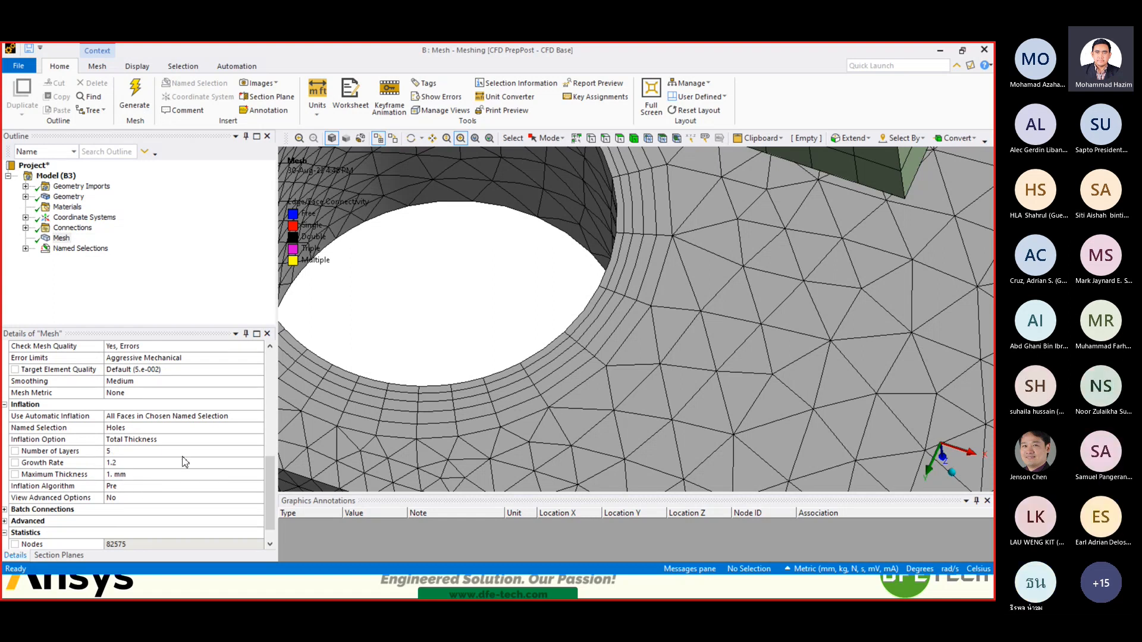
pyautogui.scroll(-2, 305, 423)
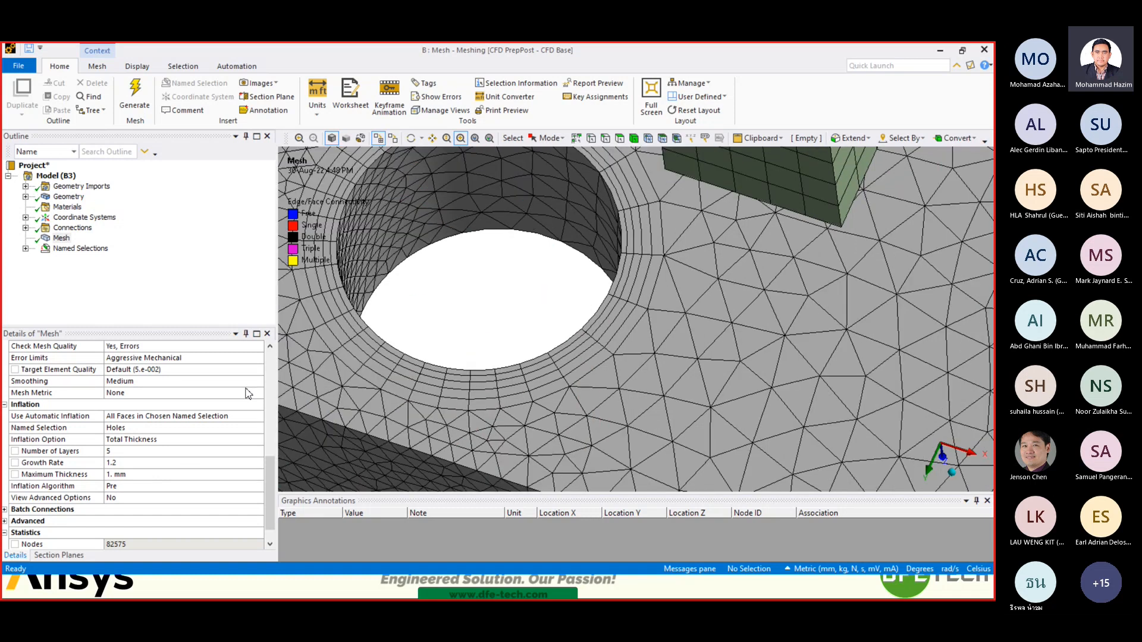
pyautogui.scroll(6, 262, 398)
pyautogui.scroll(2, 260, 392)
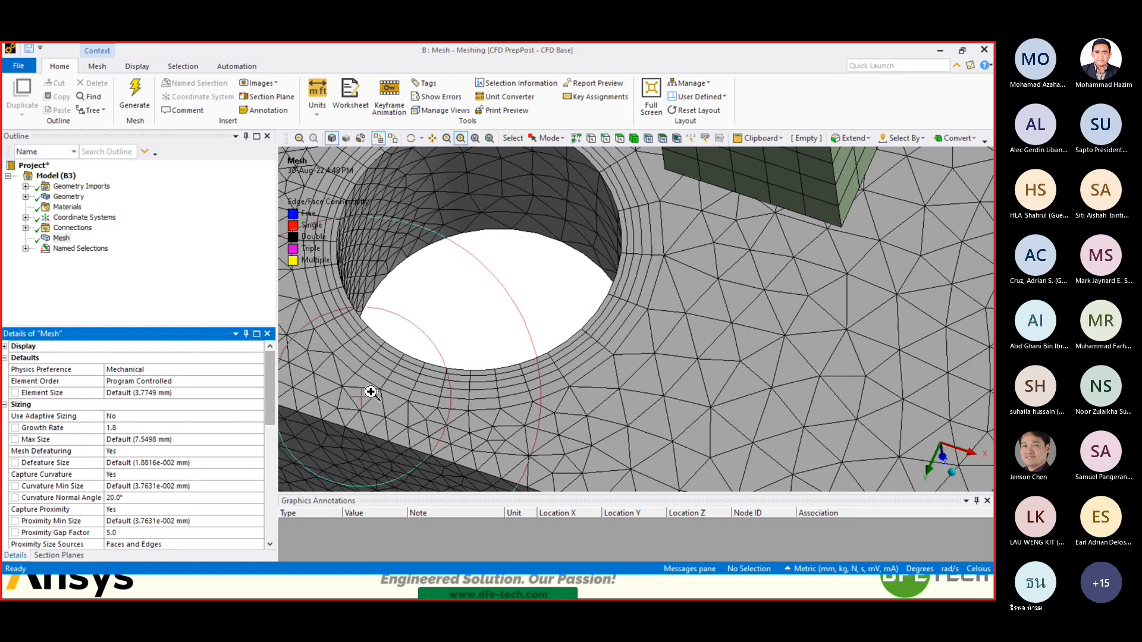
# - View the whole meshed assembly and review the inflation settings through View Advanced Options, along with the mesh statistics
pyautogui.scroll(-5, 411, 382)
pyautogui.moveTo(414, 367); pyautogui.dragTo(541, 343)
pyautogui.scroll(2, 594, 270)
pyautogui.scroll(-3, 535, 312)
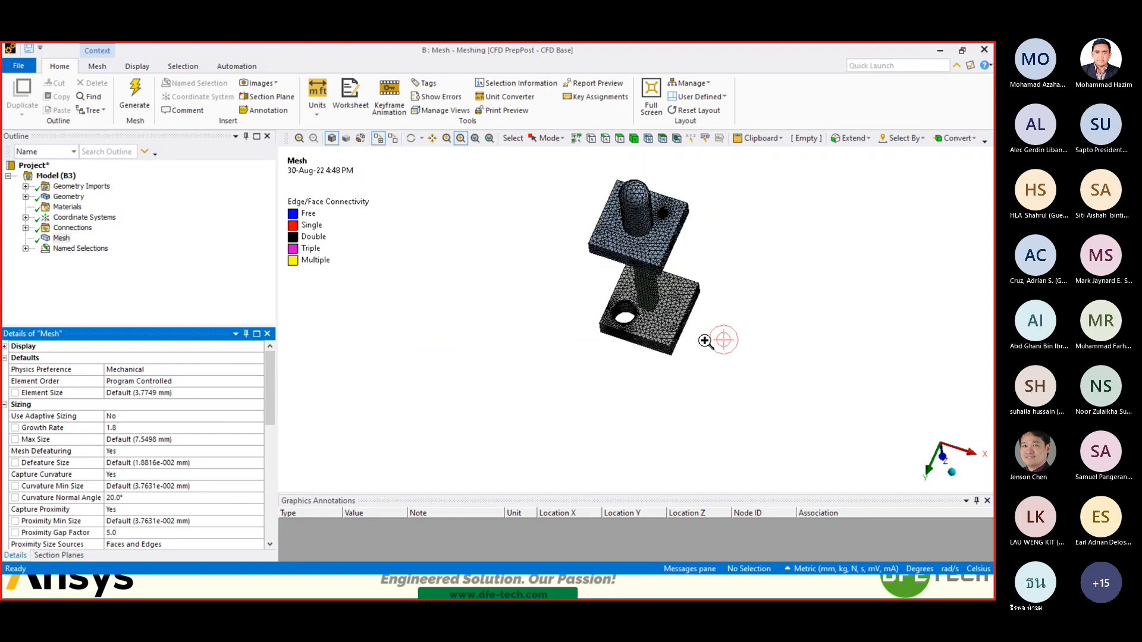
pyautogui.moveTo(721, 336); pyautogui.dragTo(598, 224)
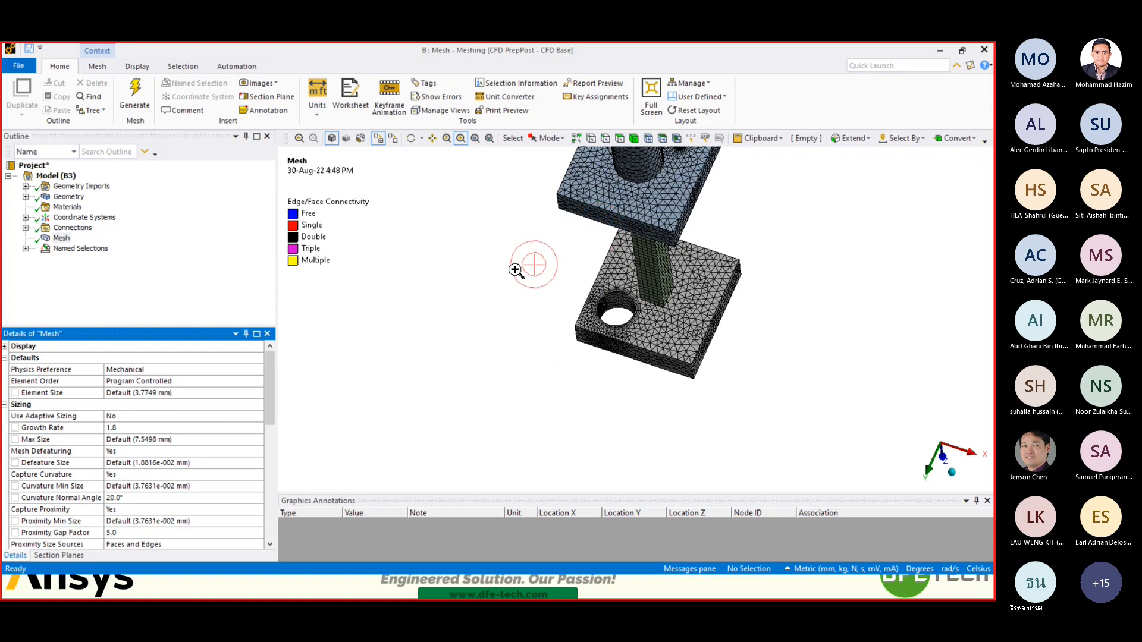
pyautogui.scroll(-1, 515, 270)
pyautogui.scroll(-6, 121, 490)
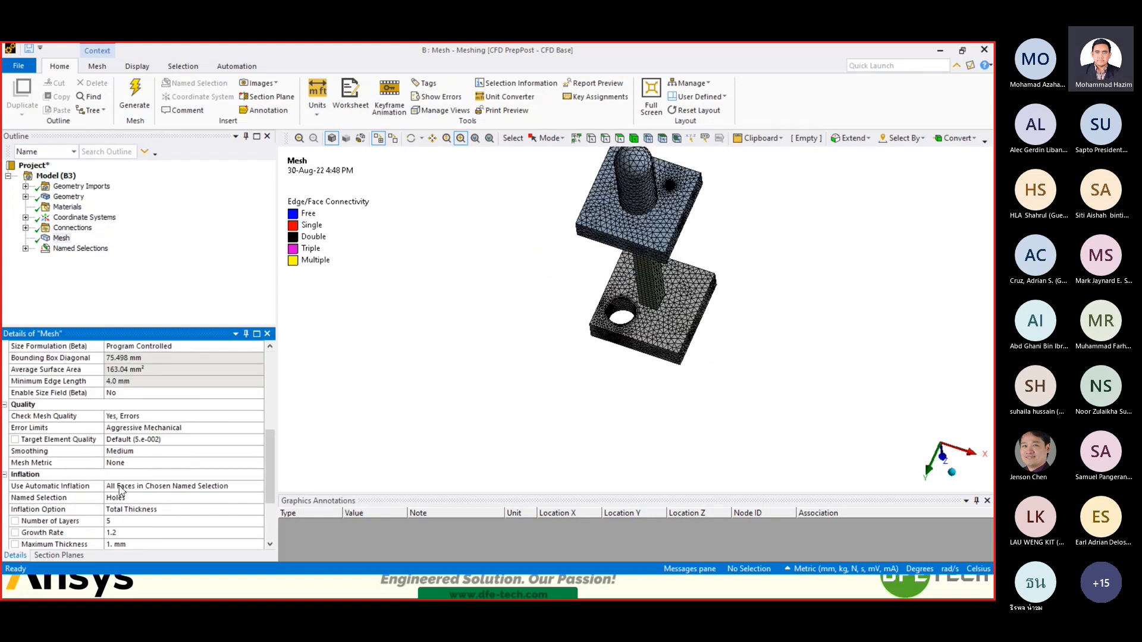
pyautogui.scroll(-2, 121, 491)
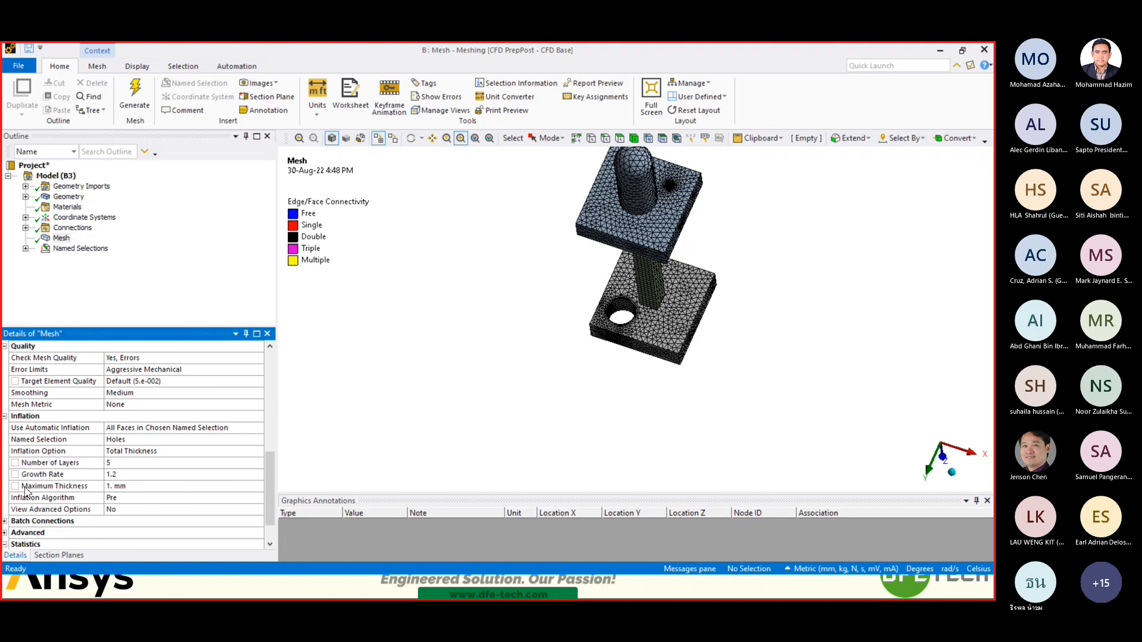
pyautogui.click(123, 499)
pyautogui.click(68, 510)
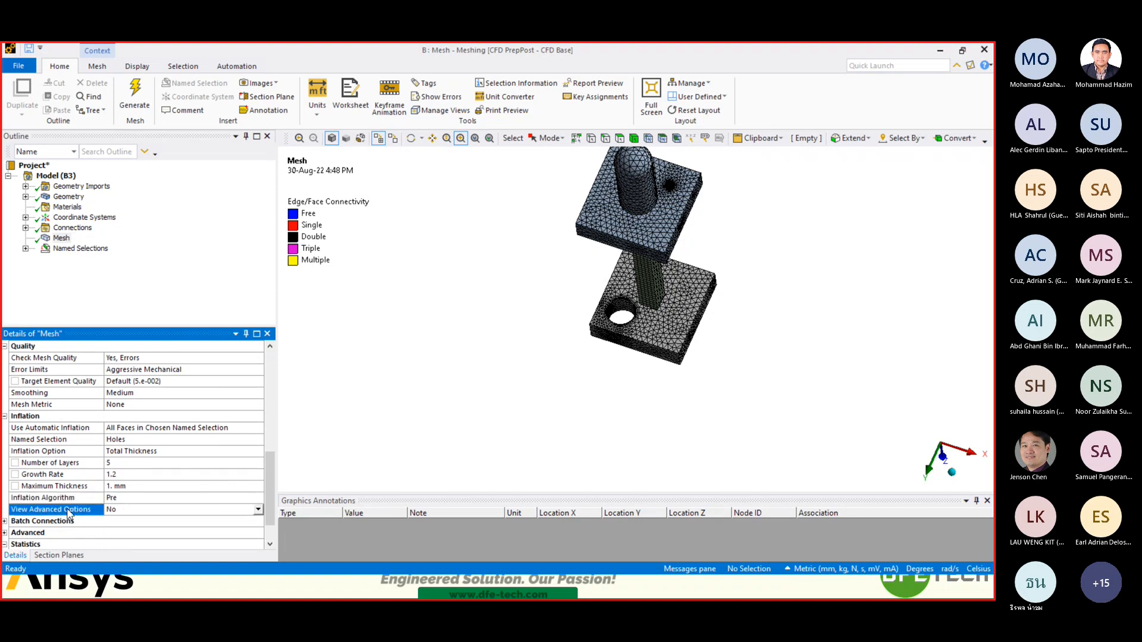
pyautogui.scroll(-1, 128, 485)
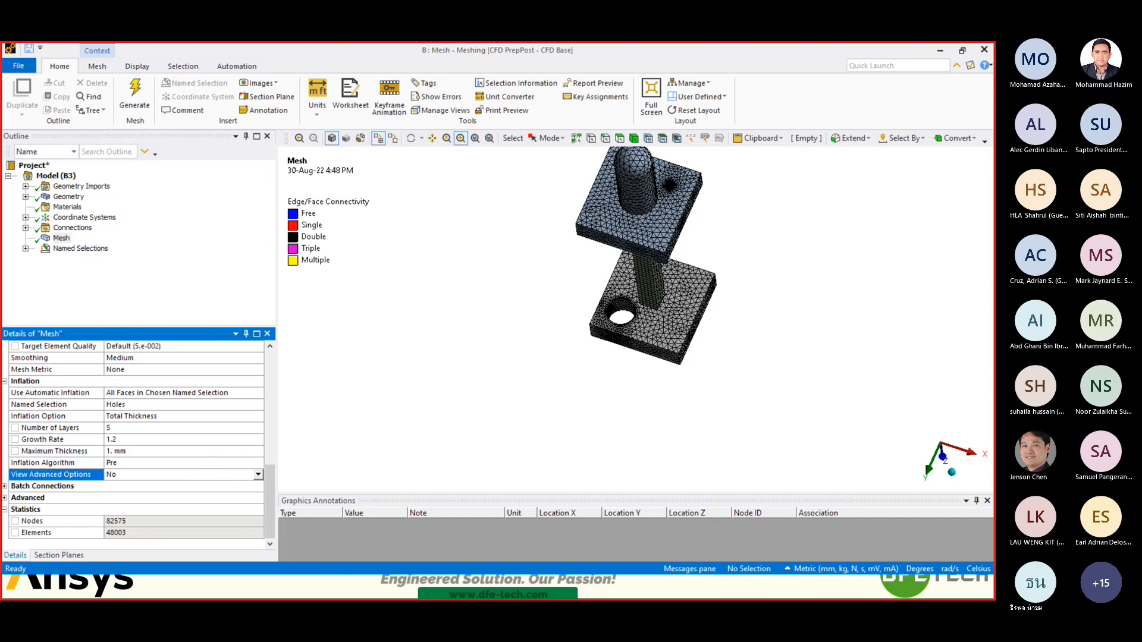
# - Switch to the DFETECH Global Meshing2 presentation in PowerPoint and look at the remaining slide thumbnails up to slide 22
pyautogui.press('super')
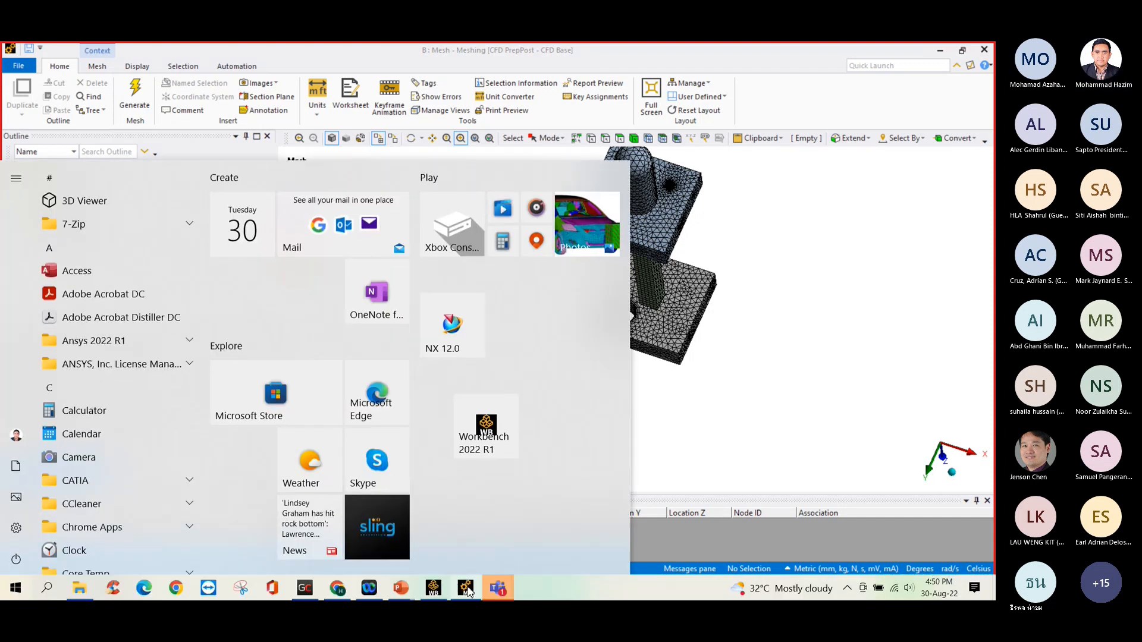
pyautogui.moveTo(401, 588)
pyautogui.click(309, 564)
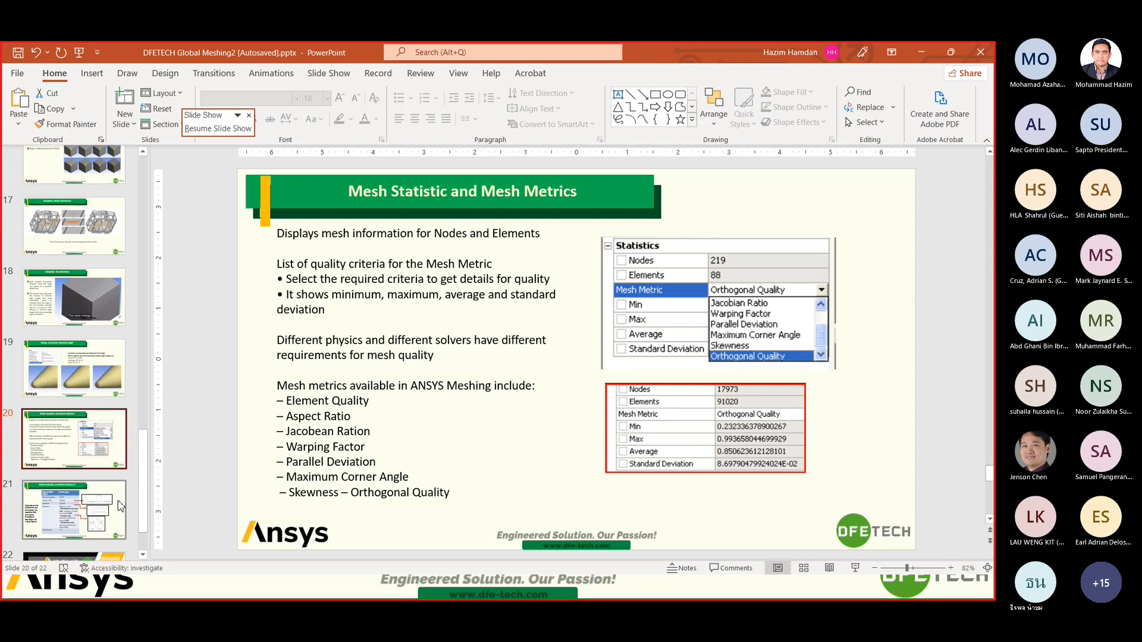
pyautogui.scroll(-2, 110, 485)
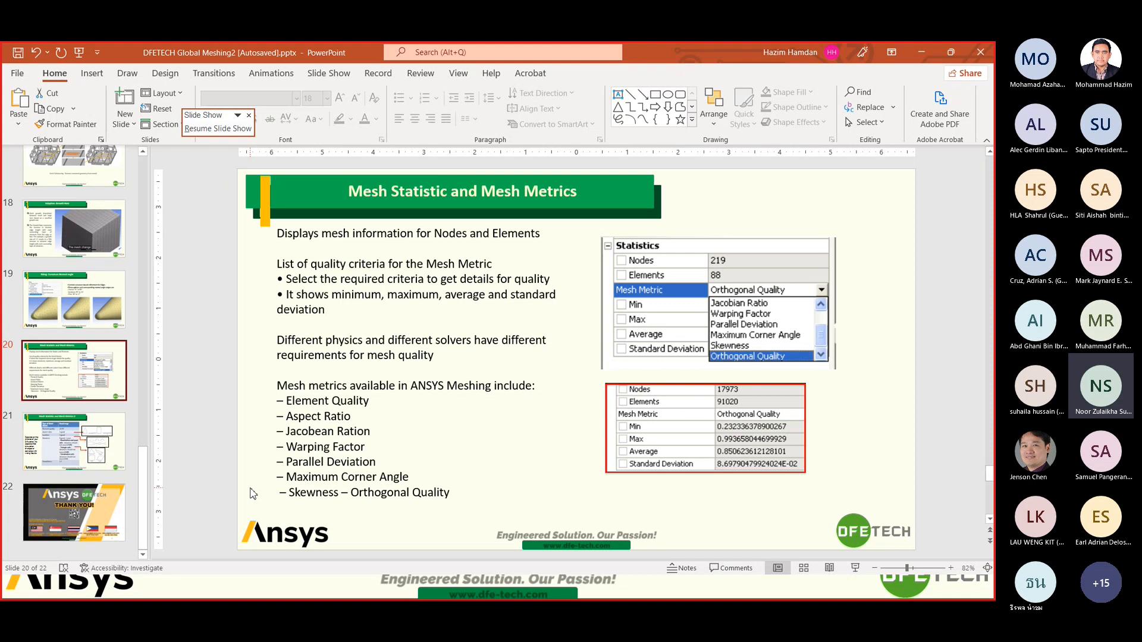
# - Switch to the Workbench project schematic, and from there to the Ansys Mechanical Webinar meeting window in Microsoft Teams
pyautogui.press('super')
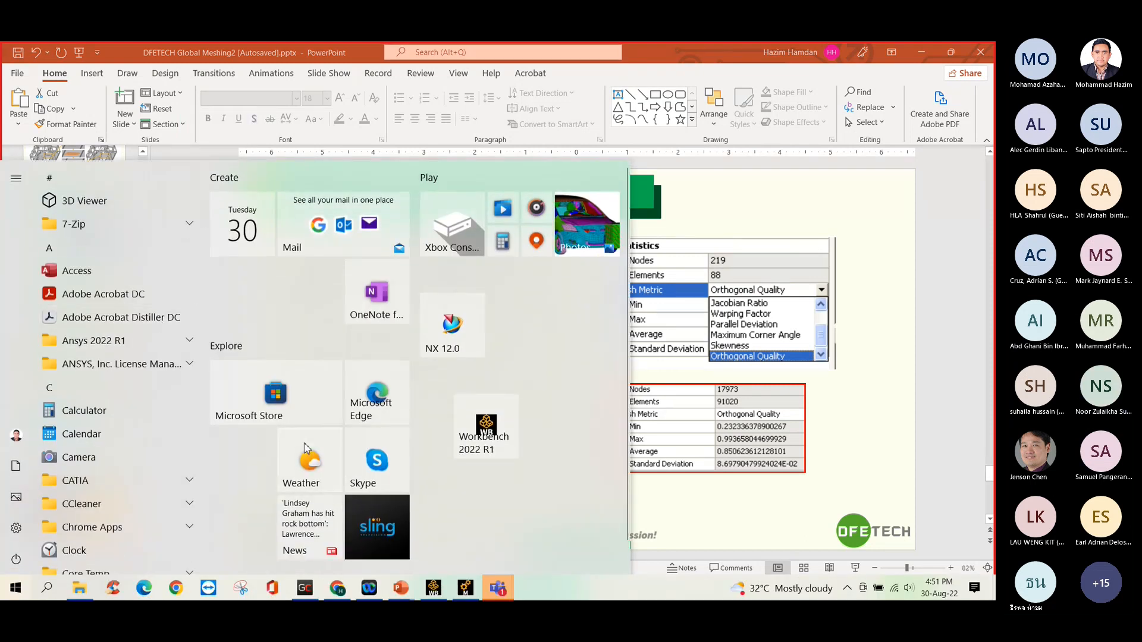
pyautogui.click(435, 588)
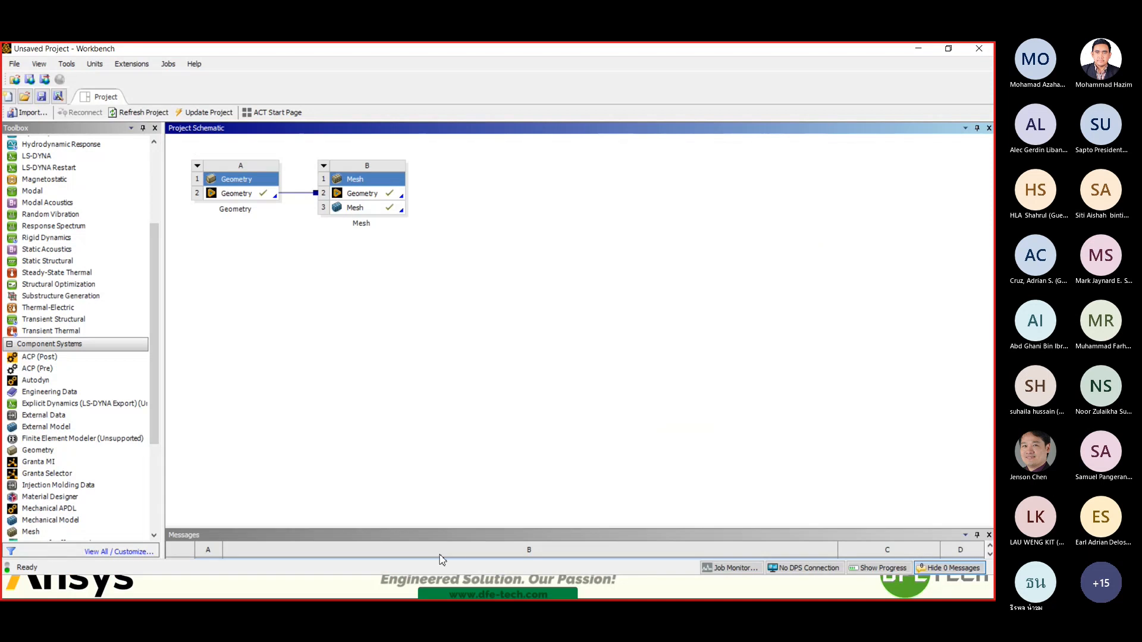
pyautogui.press('super')
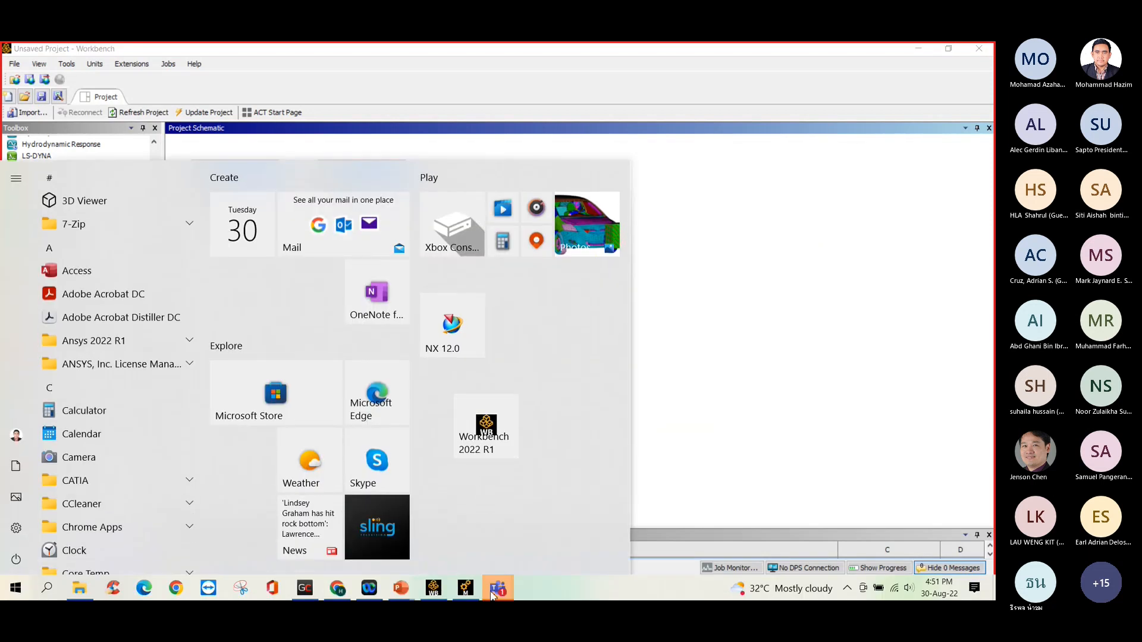
pyautogui.moveTo(494, 591)
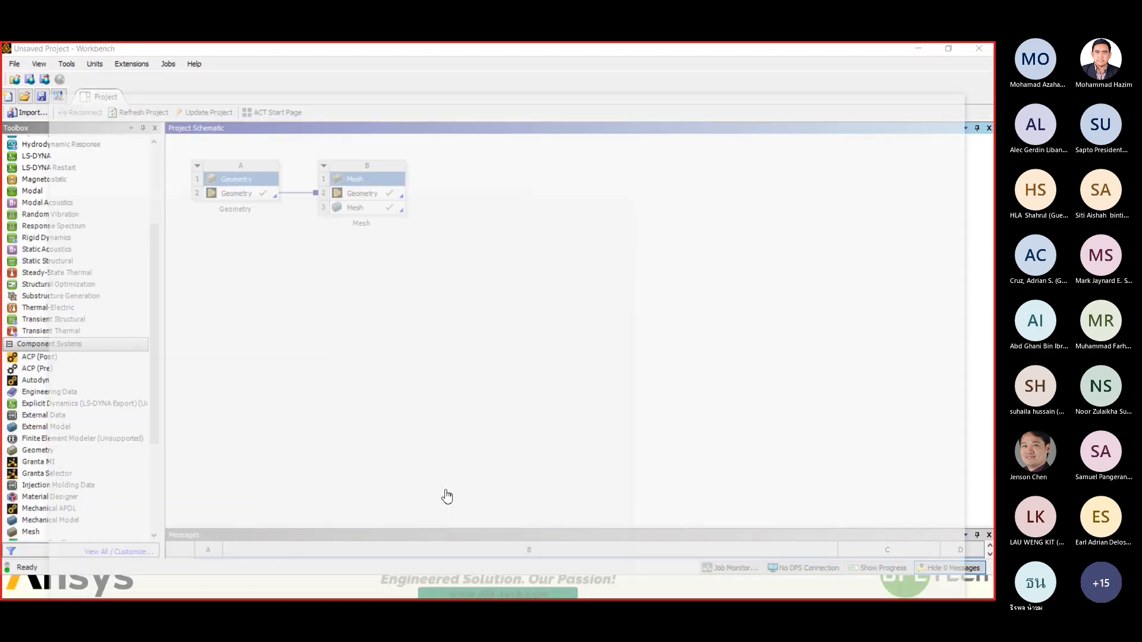
pyautogui.click(443, 497)
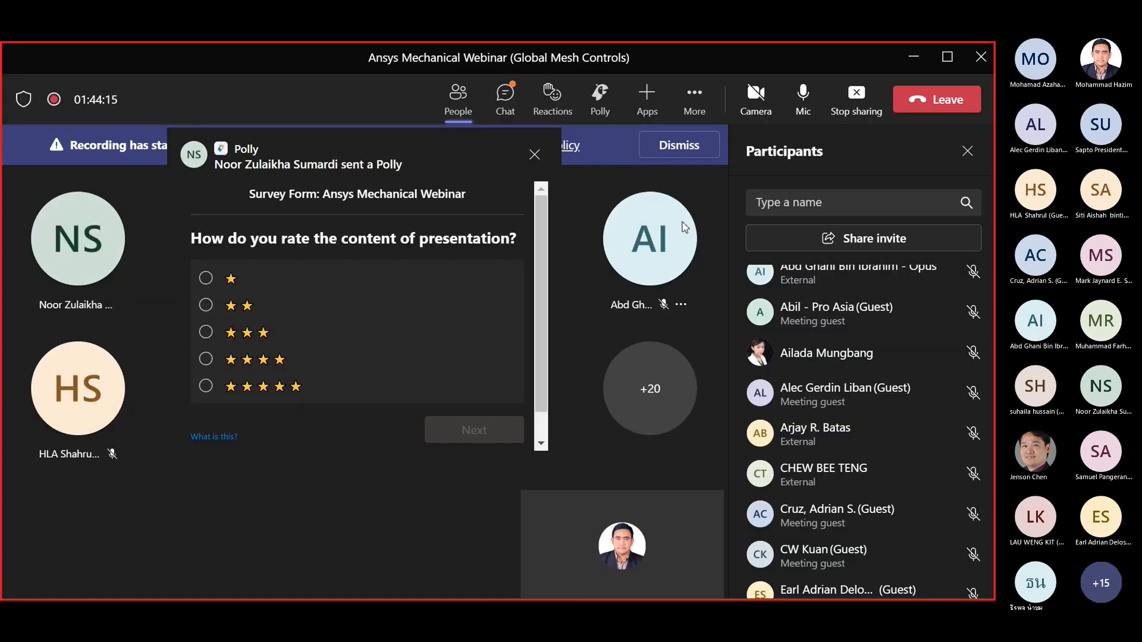